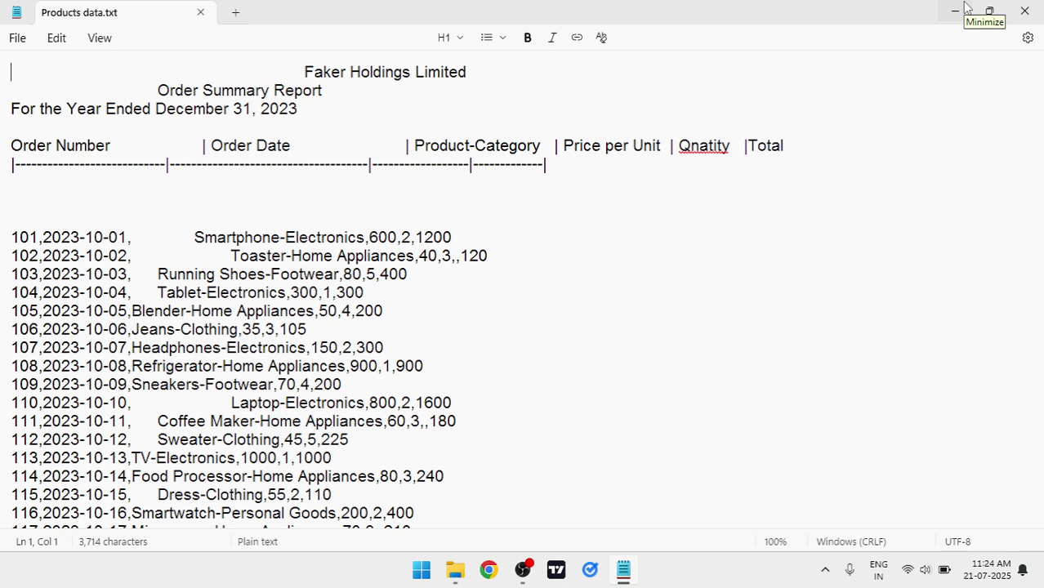
Close the Products data text file, launch Power BI Desktop and start a blank report
click(1025, 11)
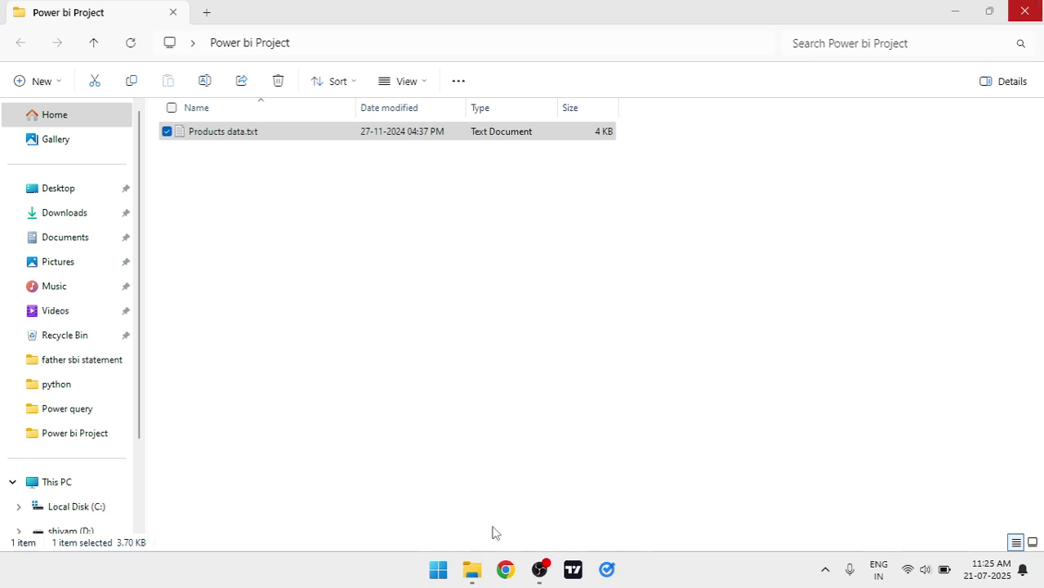
click(441, 572)
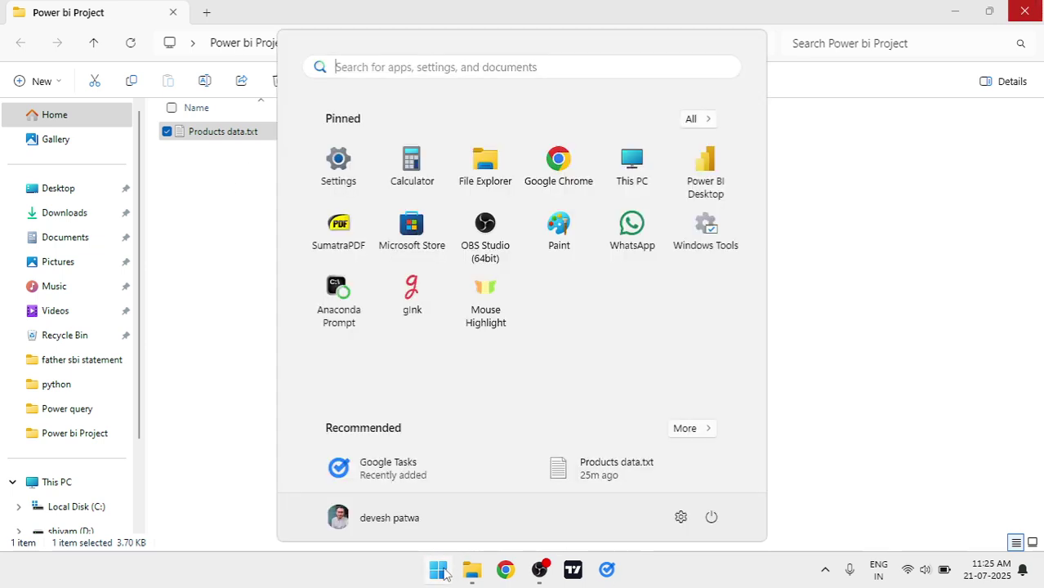
click(706, 168)
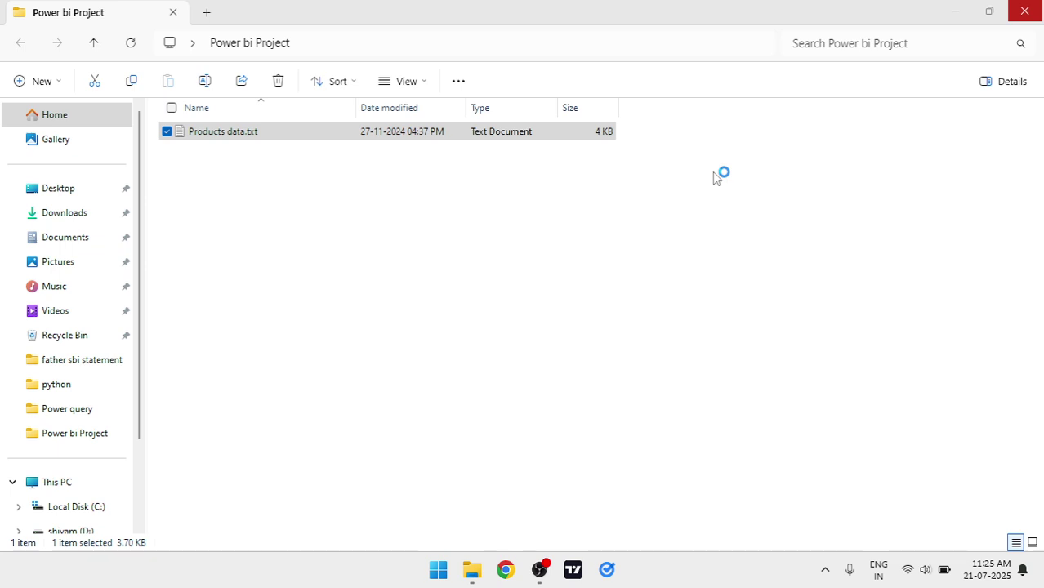
click(294, 133)
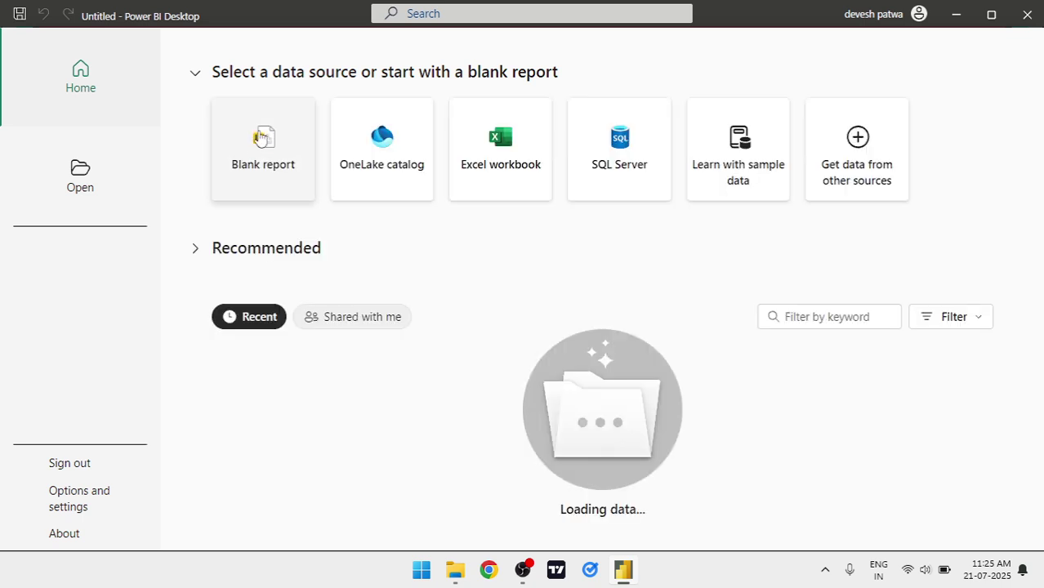
click(249, 143)
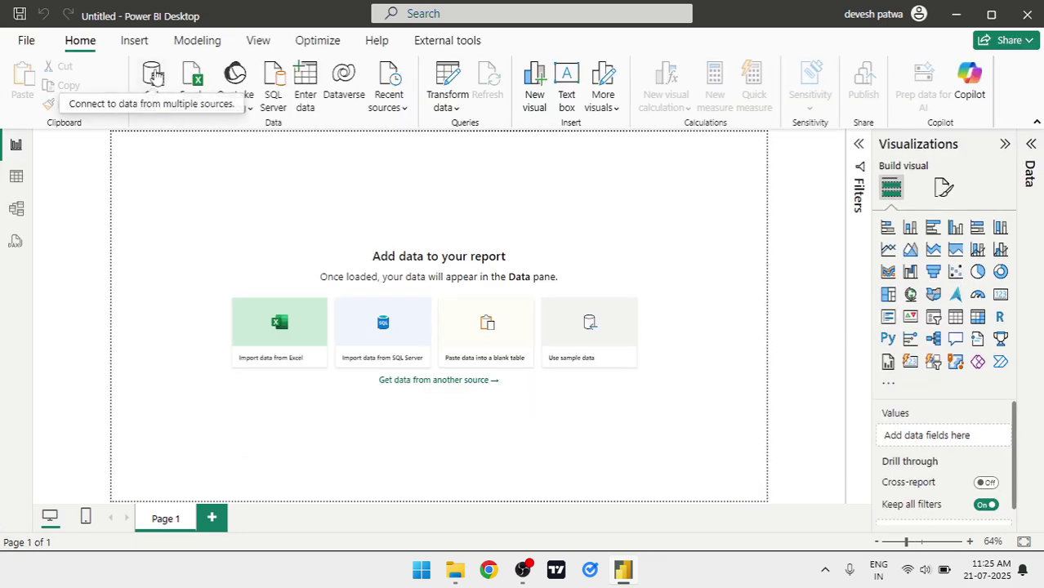
Import Products data.txt from the Power bi Project folder on the Desktop as a Text/CSV data source
click(154, 75)
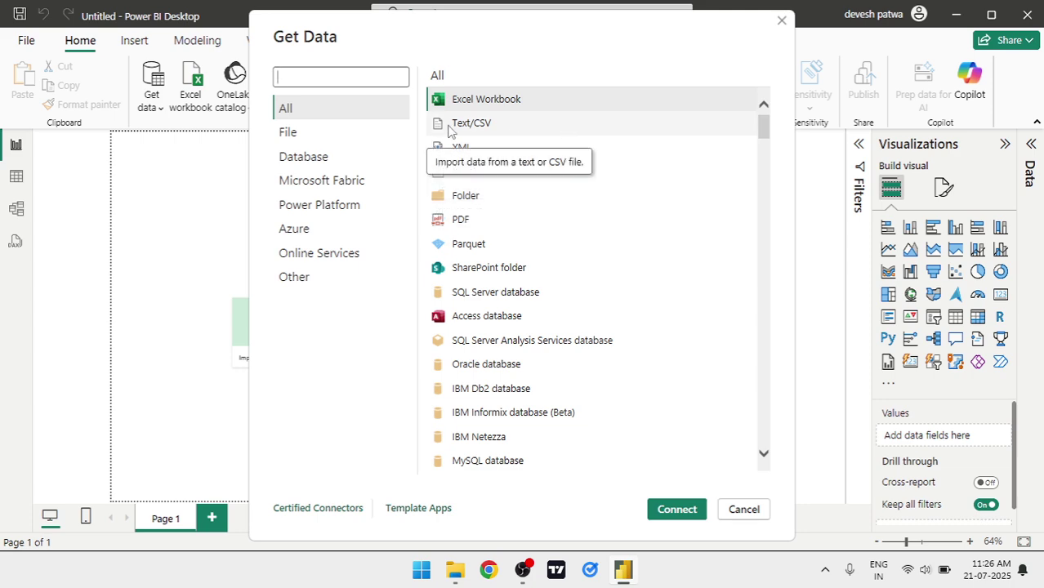
click(482, 127)
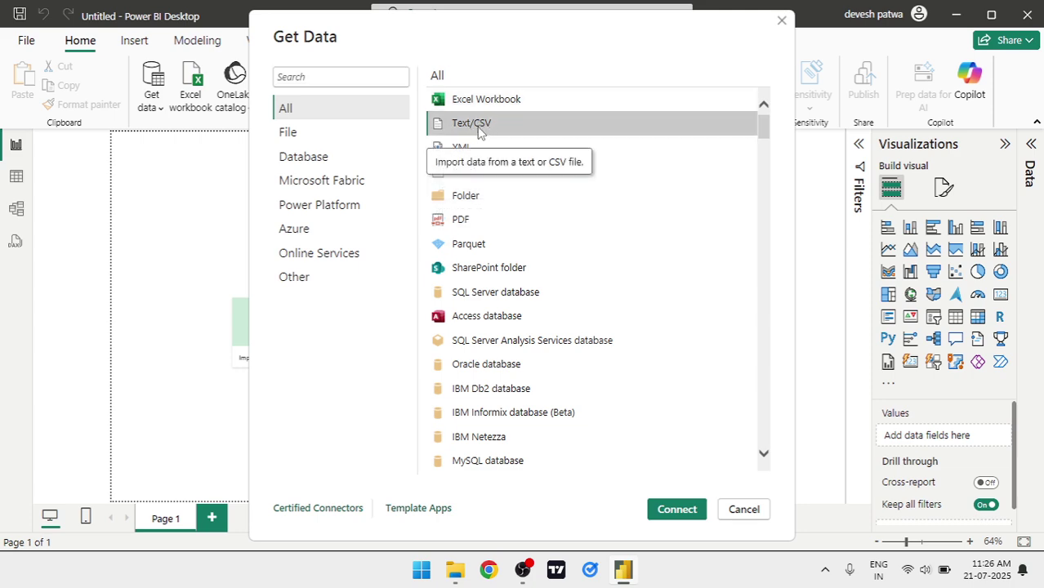
click(677, 510)
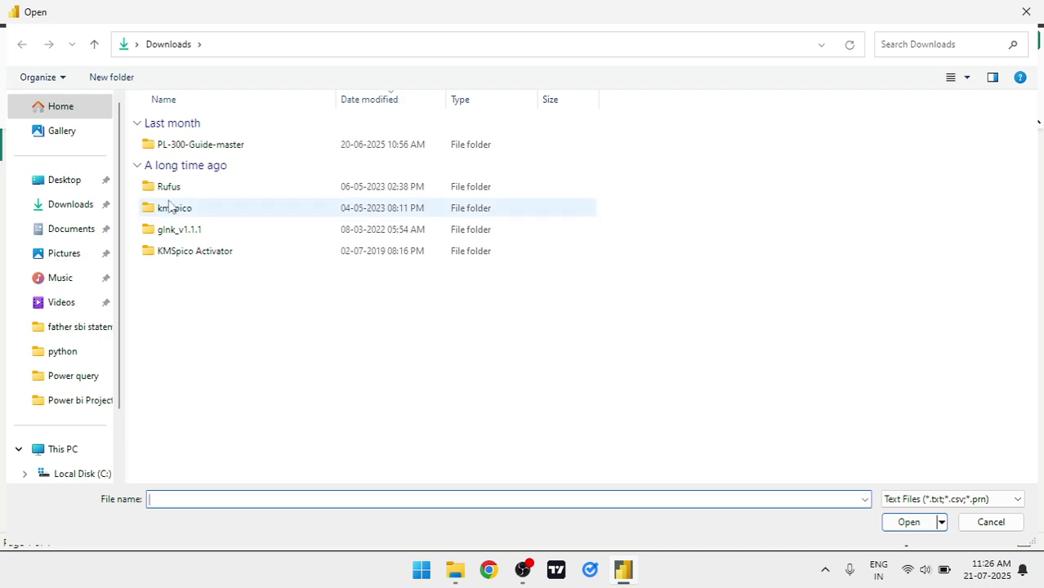
click(39, 185)
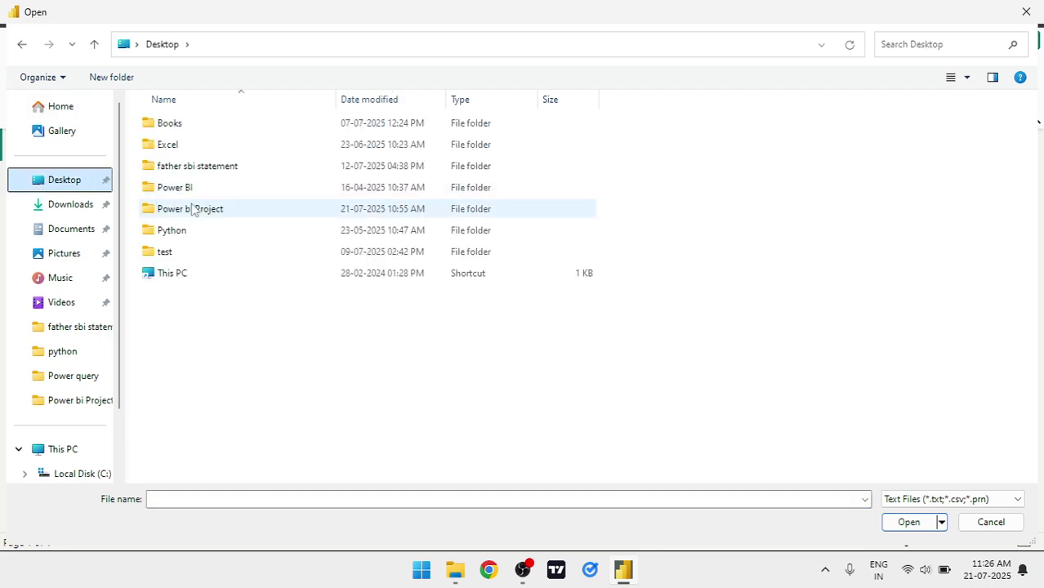
click(198, 210)
double_click(198, 211)
click(200, 125)
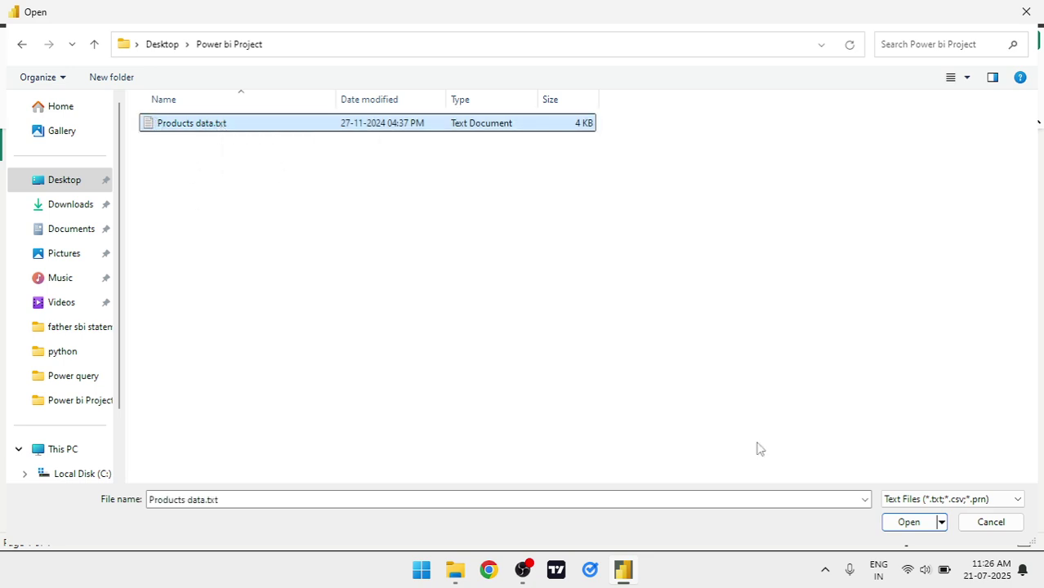
click(920, 526)
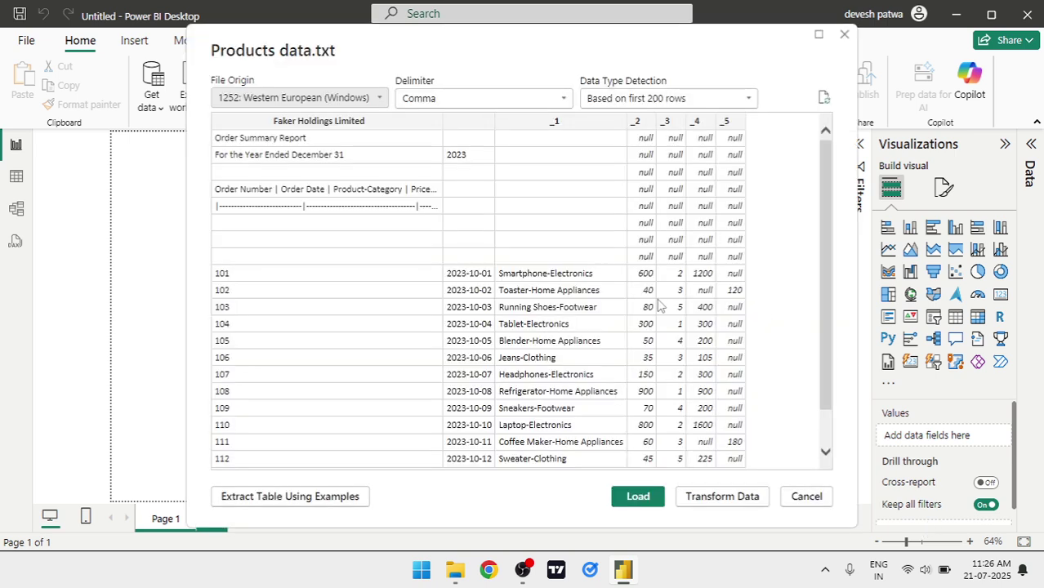
Review the Products data.txt preview and send the data to Power Query Editor for transformation
scroll(660, 304, down, 2)
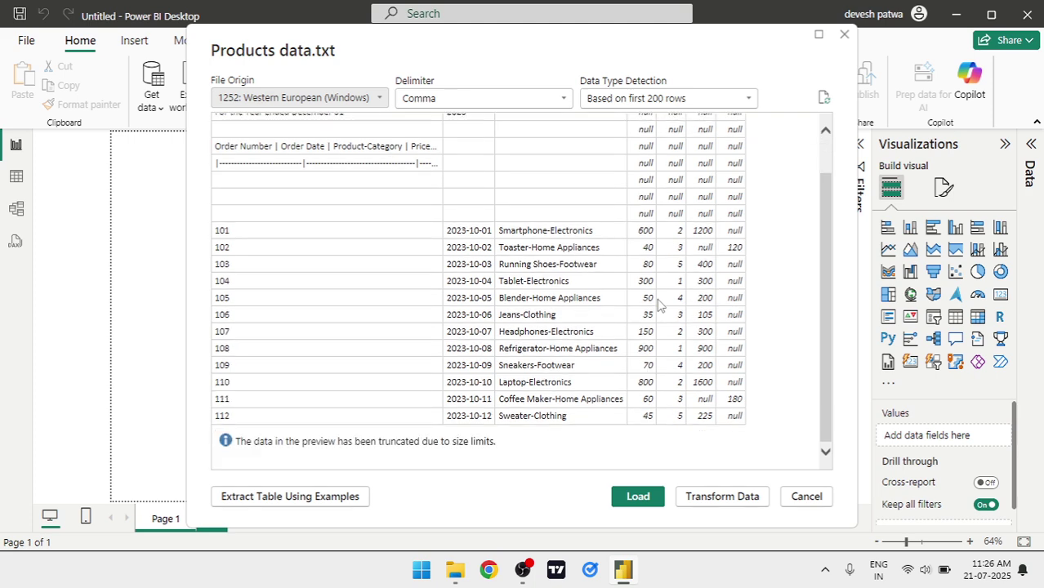
scroll(660, 304, up, 2)
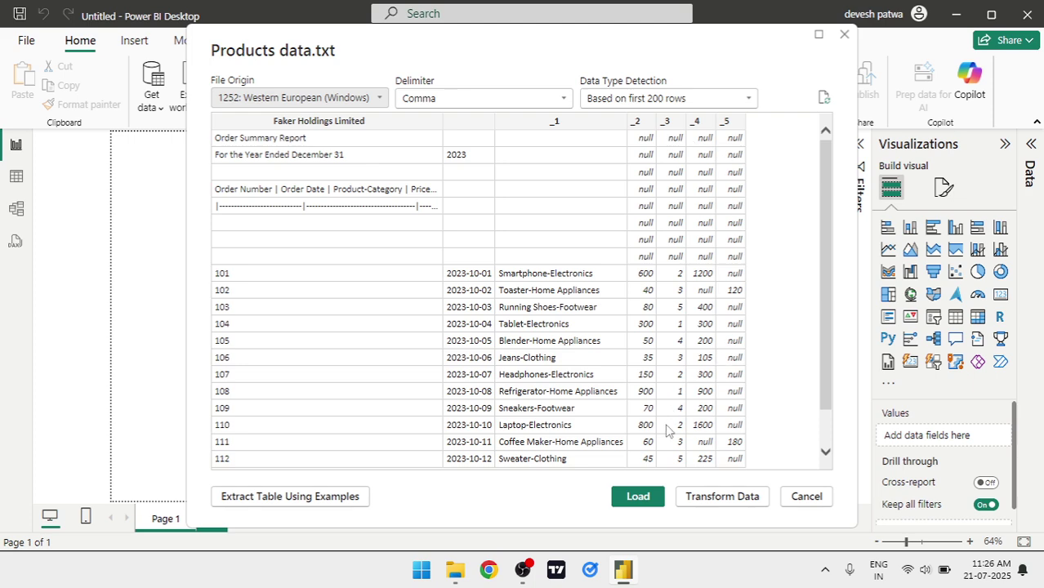
click(740, 501)
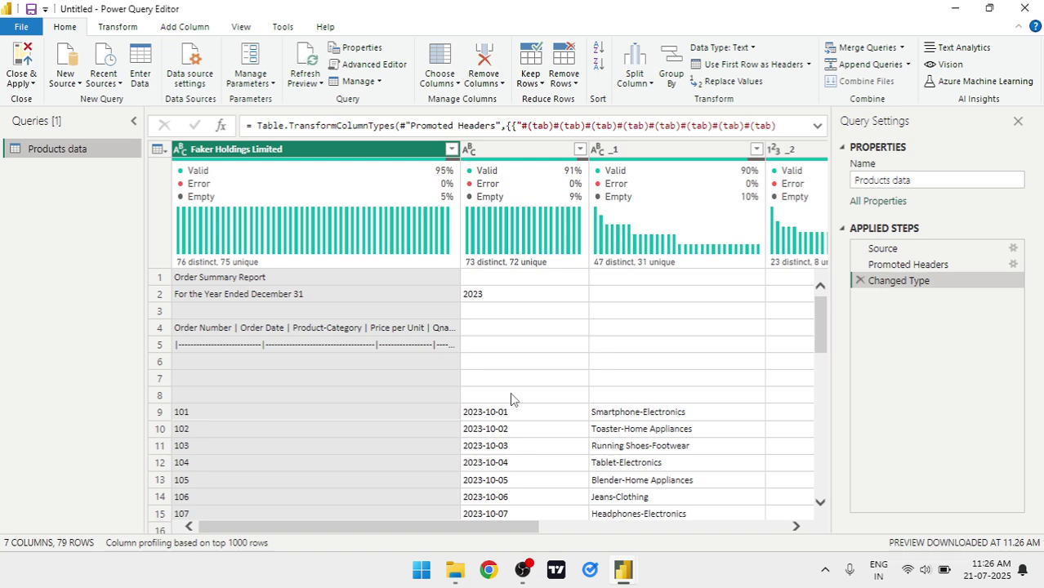
Examine the rows and columns of the Products data query for title lines, blank rows and misplaced headers
scroll(510, 392, down, 2)
scroll(510, 393, up, 2)
scroll(511, 399, down, 3)
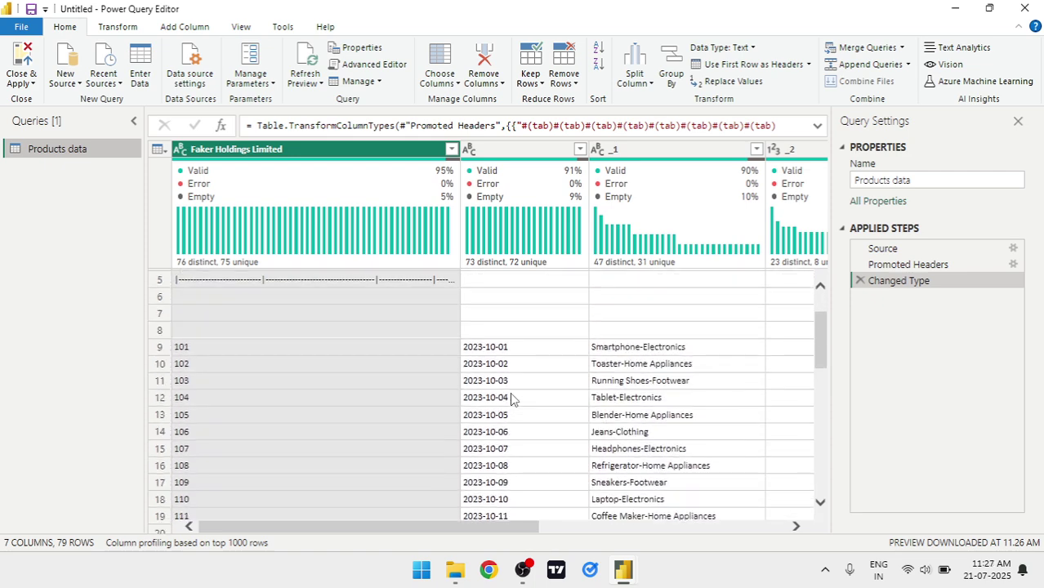
scroll(510, 399, right, 5)
scroll(511, 399, up, 2)
scroll(510, 398, left, 5)
scroll(510, 399, up, 2)
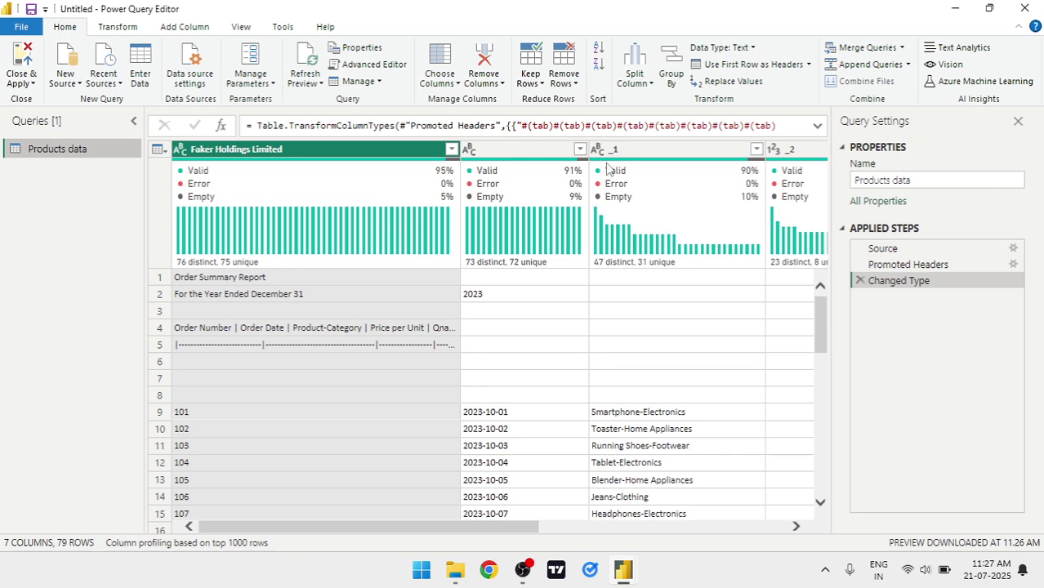
scroll(506, 413, down, 4)
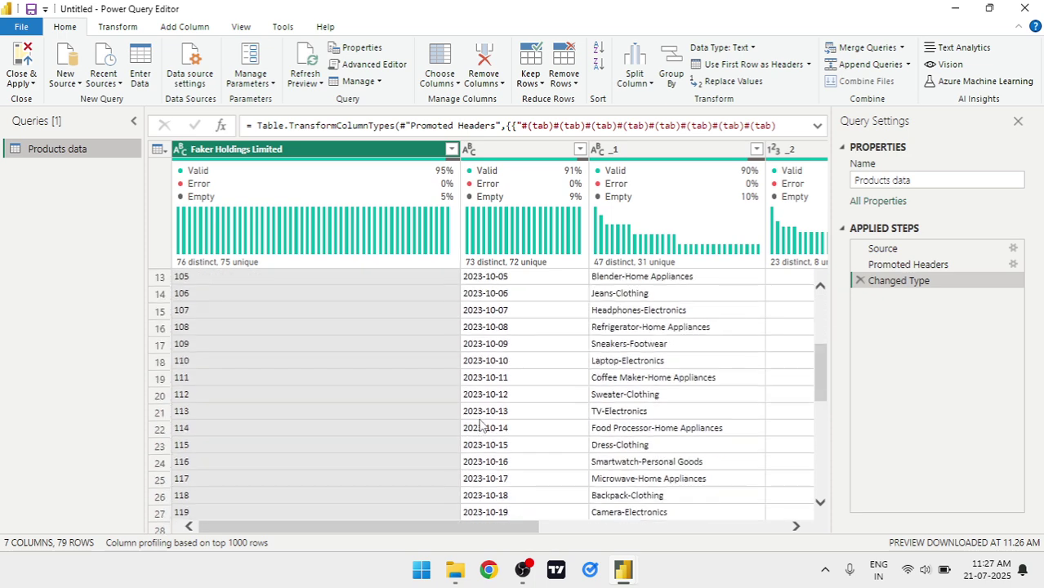
scroll(486, 423, up, 4)
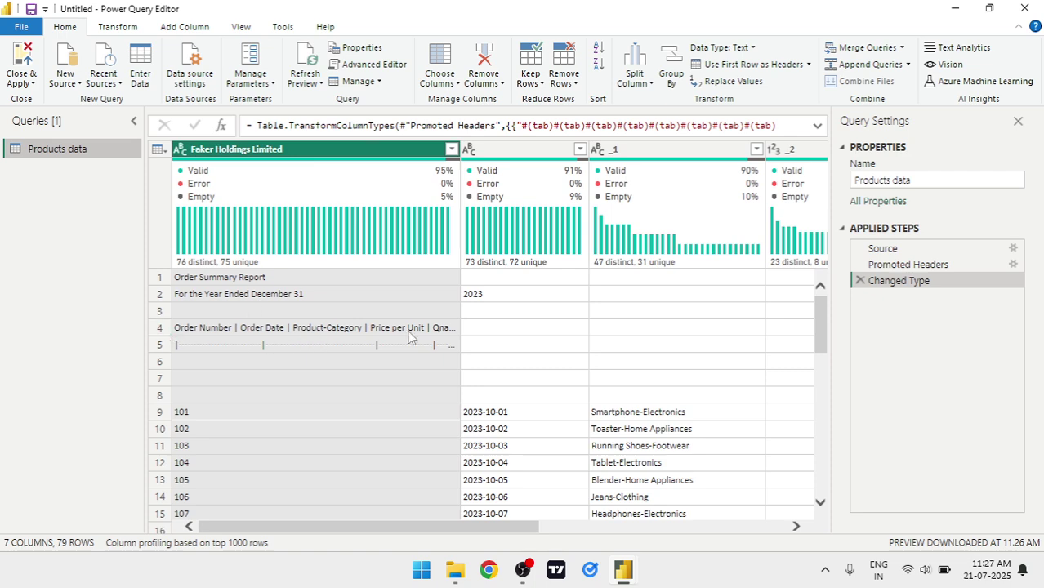
scroll(438, 408, down, 3)
scroll(438, 408, up, 3)
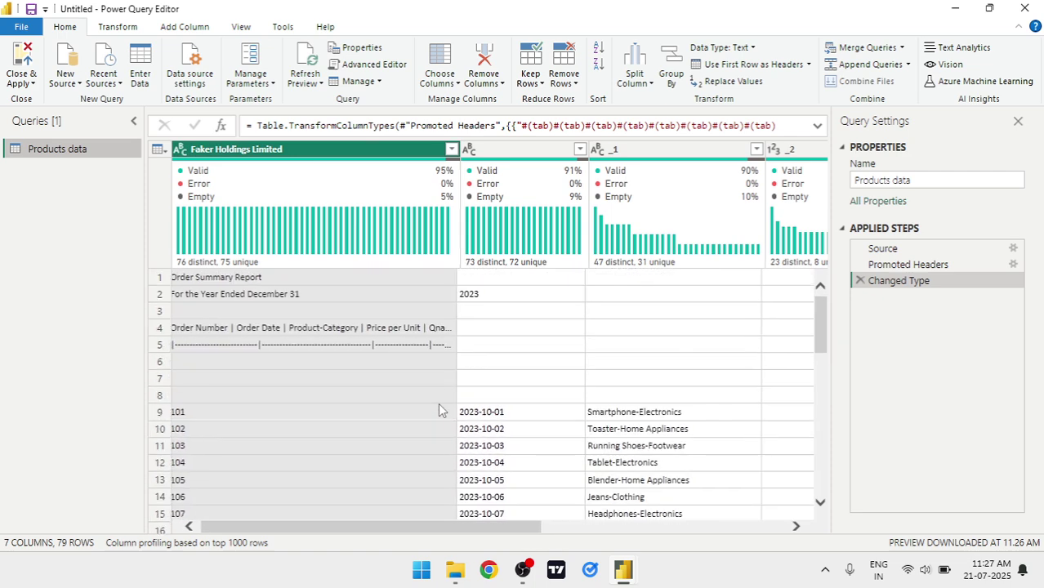
scroll(438, 409, right, 1)
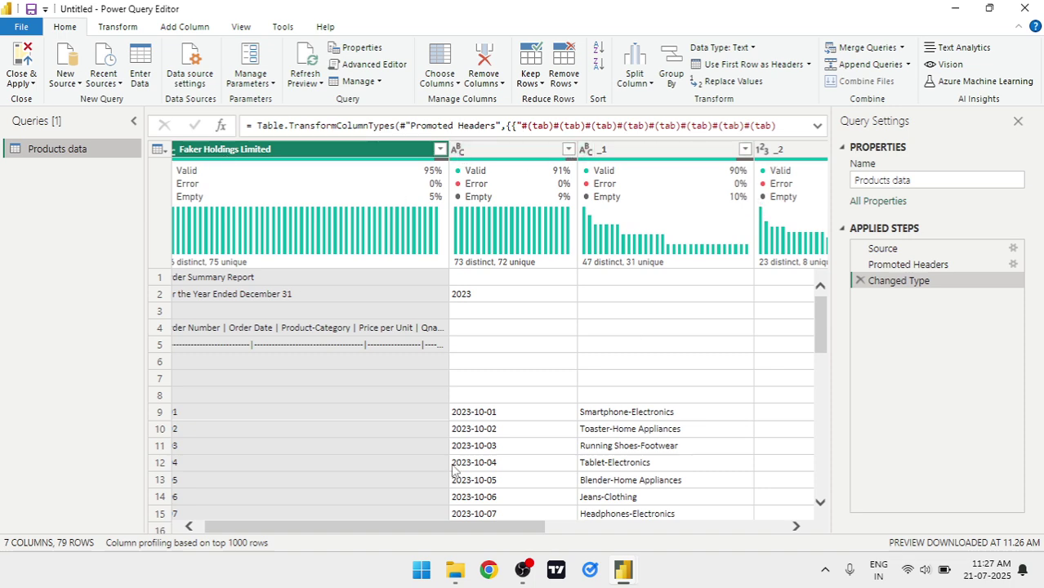
scroll(454, 470, left, 1)
scroll(454, 470, down, 5)
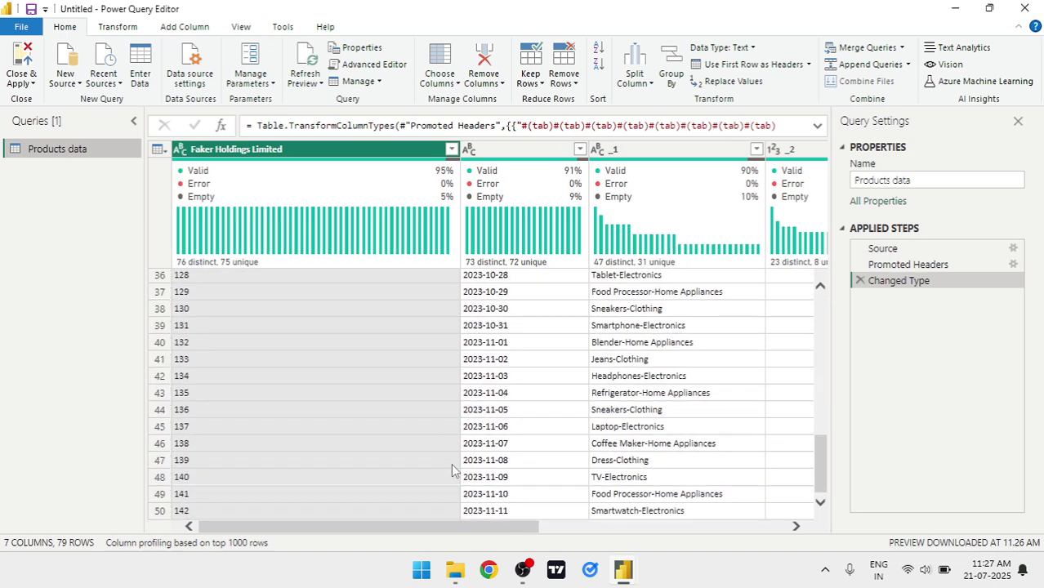
scroll(453, 470, up, 5)
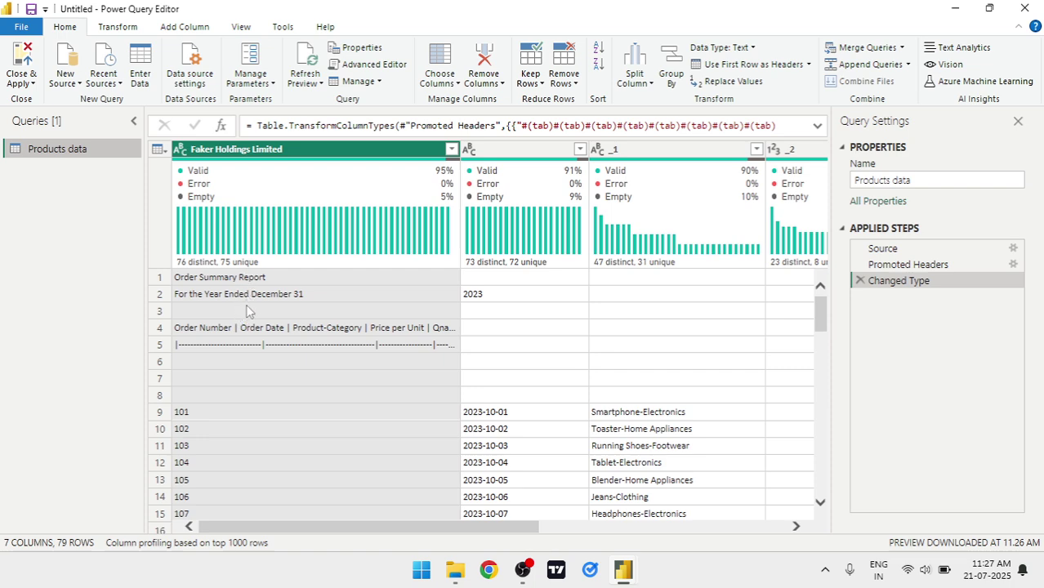
Remove the top 3 rows from the Products data query
click(565, 74)
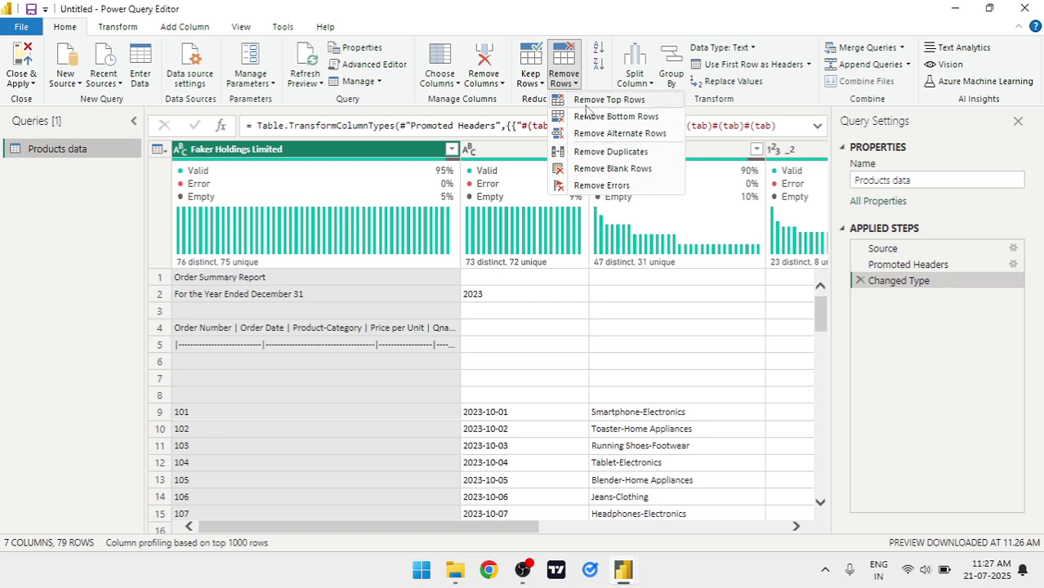
click(604, 107)
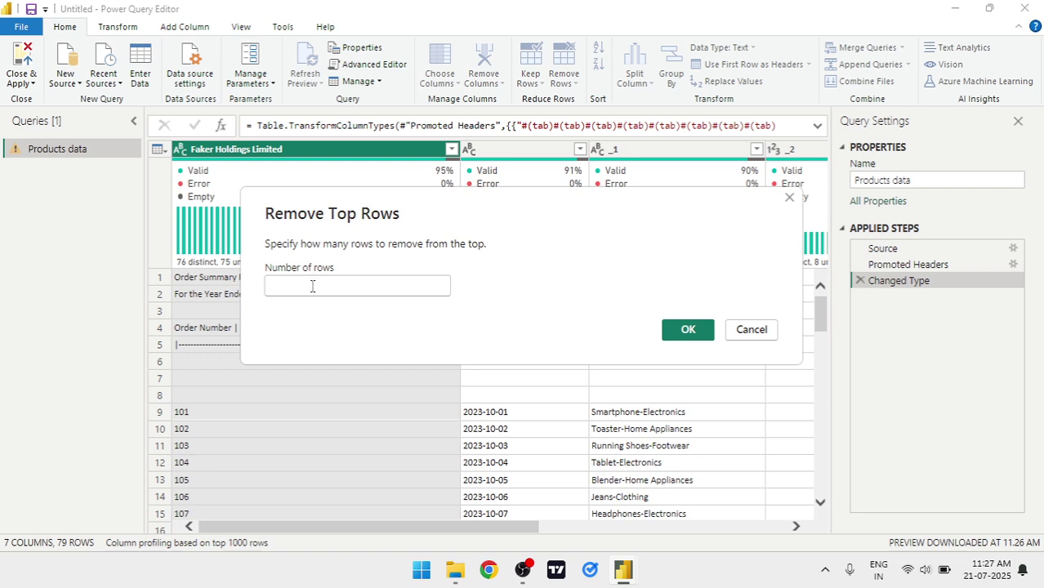
click(311, 286)
text(3)
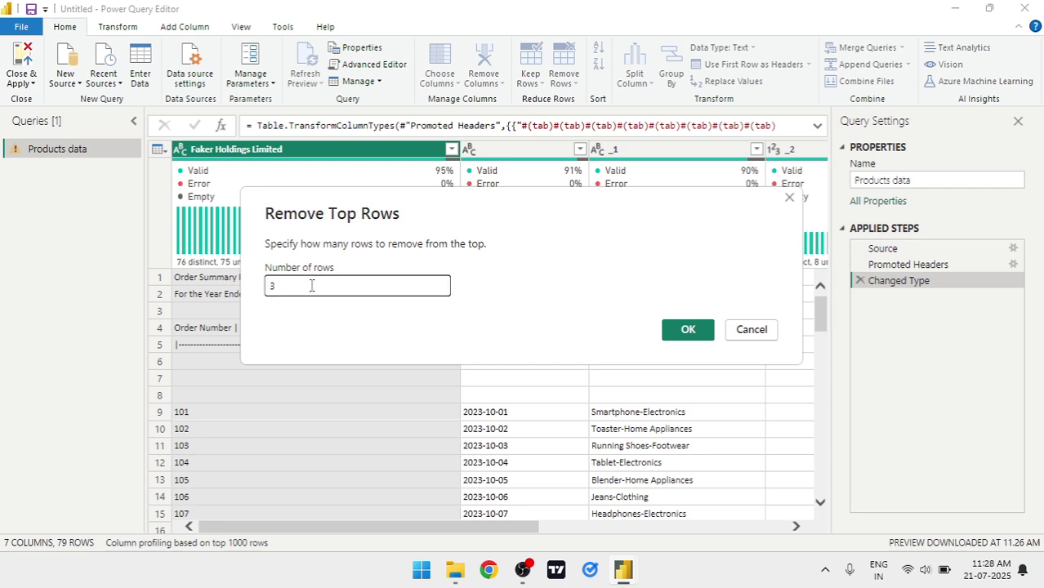
click(688, 330)
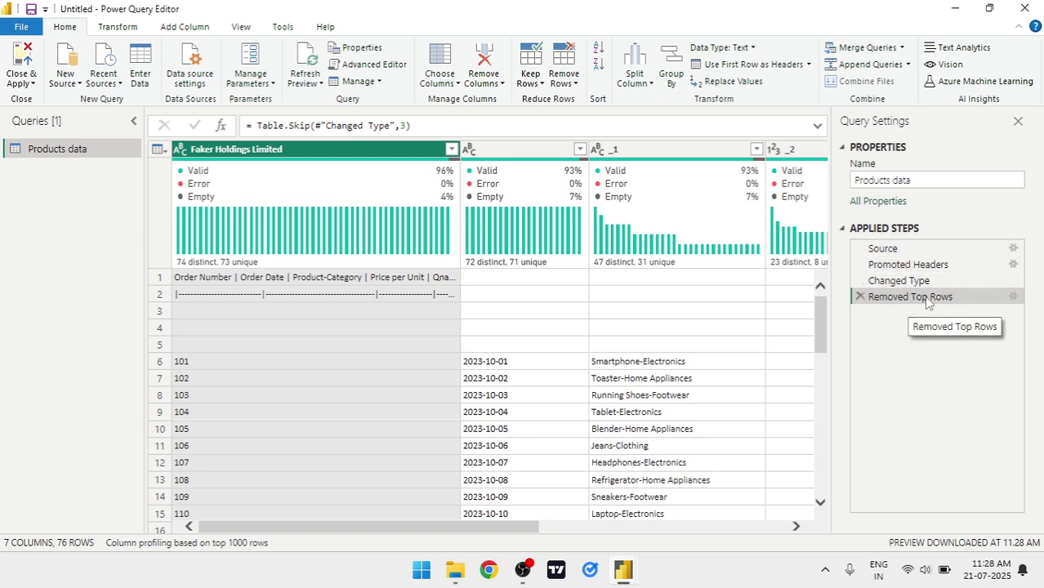
Remove all blank rows from the Products data query
mouse_move(383, 260)
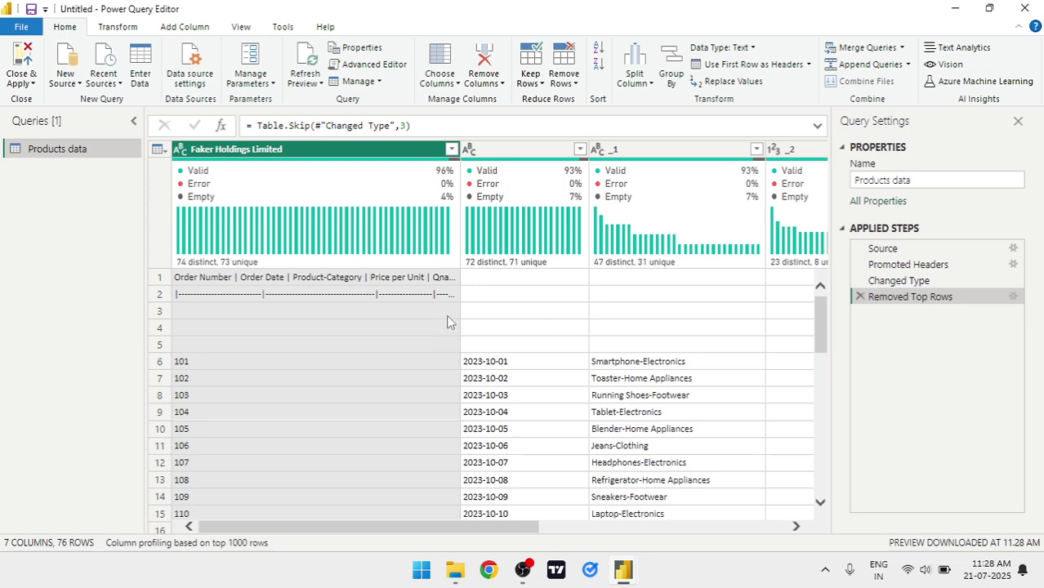
click(569, 78)
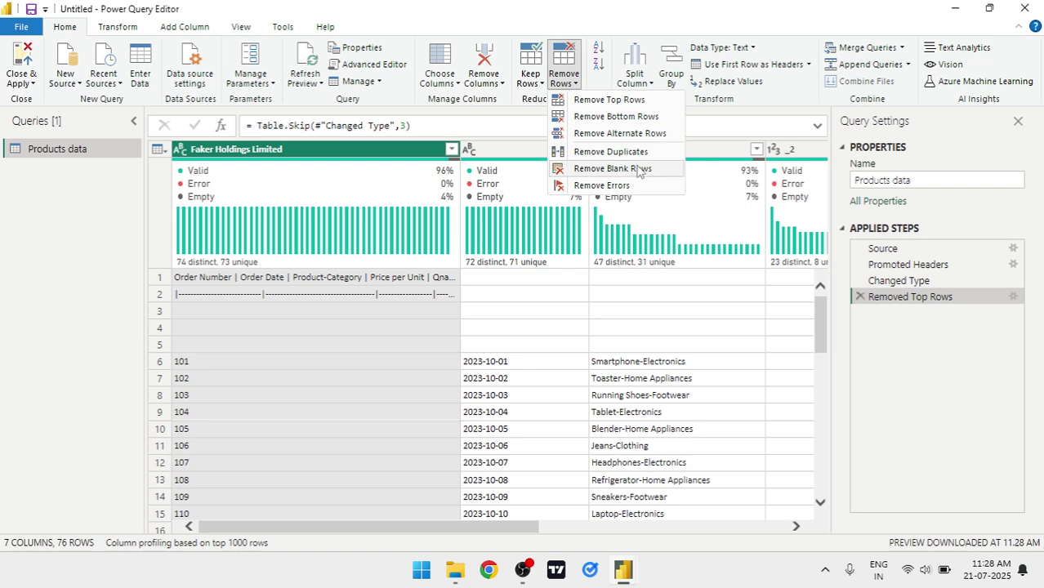
click(600, 169)
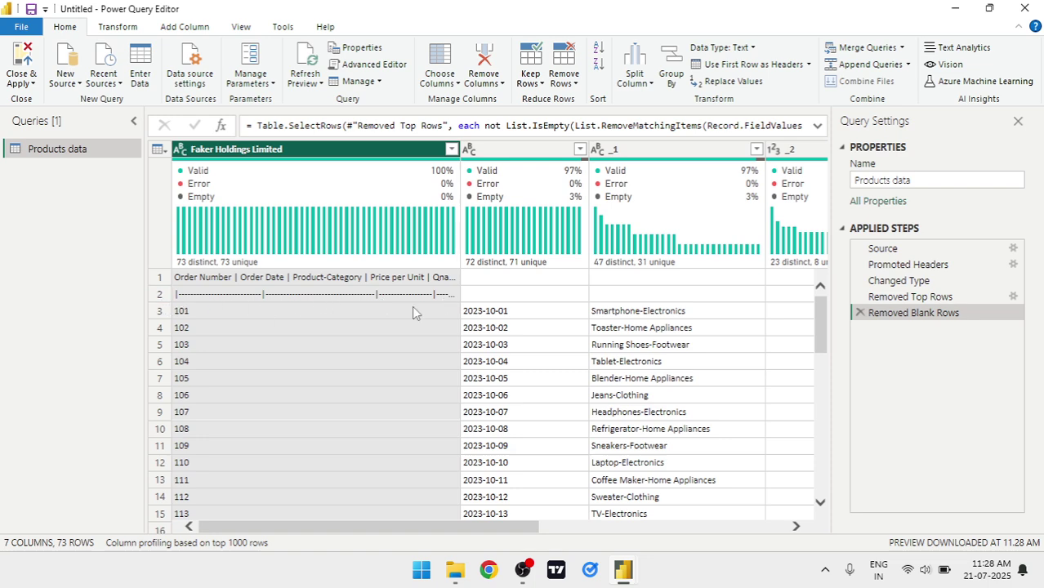
Filter the dashed separator row out of the Faker Holdings Limited column
scroll(412, 305, down, 2)
scroll(412, 305, up, 2)
click(565, 67)
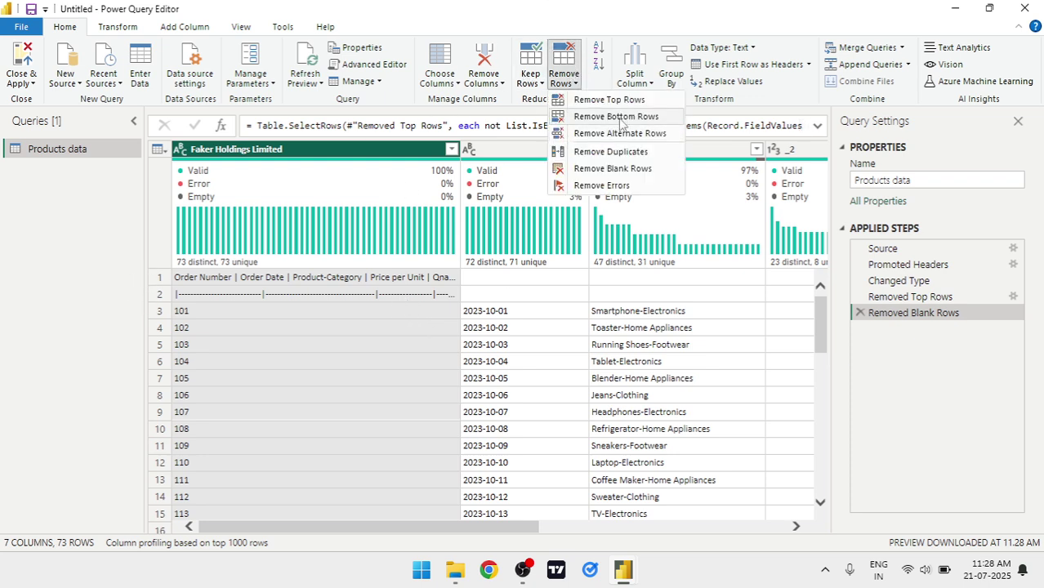
click(564, 51)
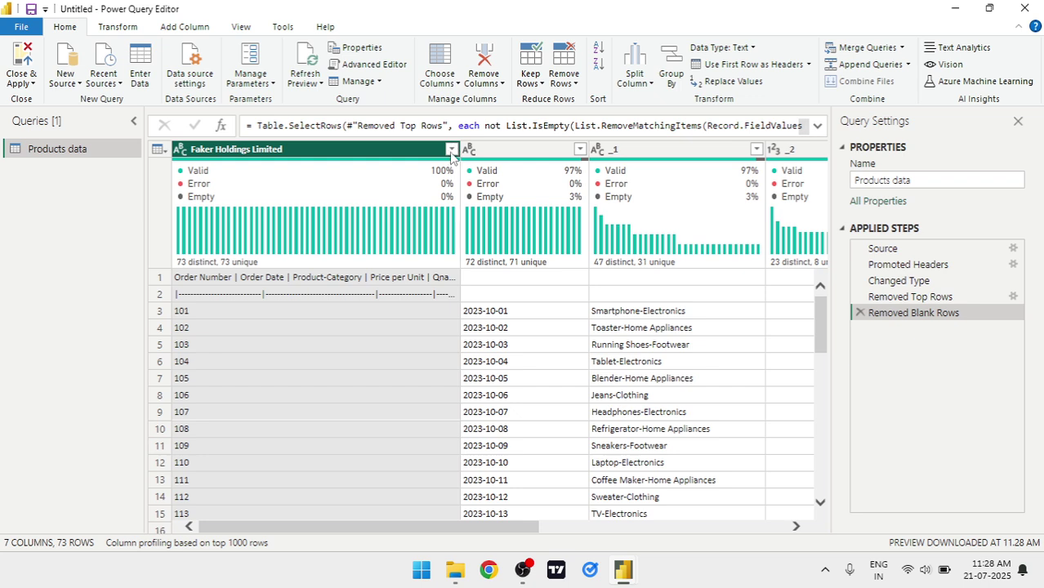
click(451, 149)
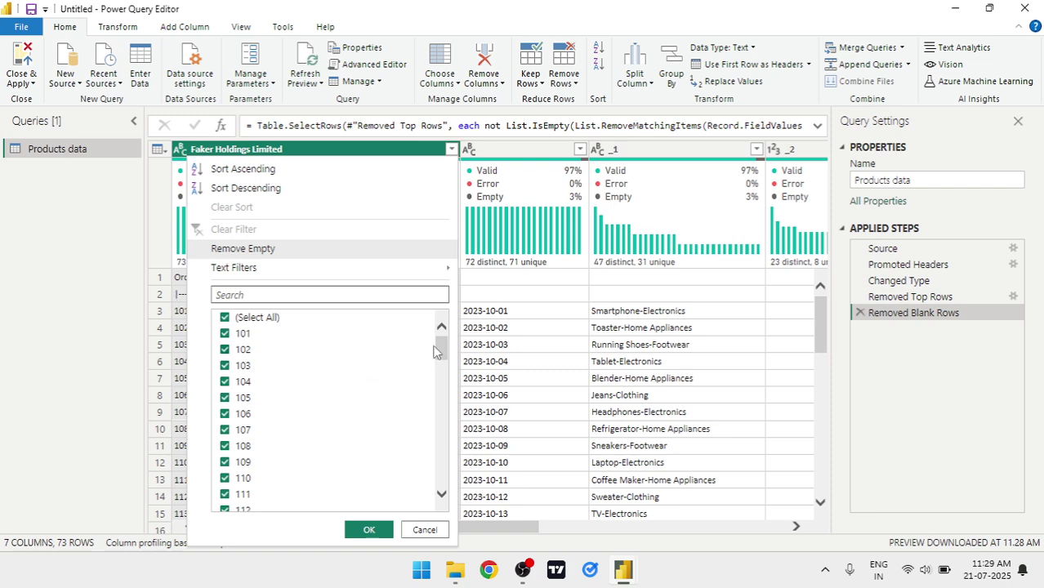
drag(436, 349, 436, 490)
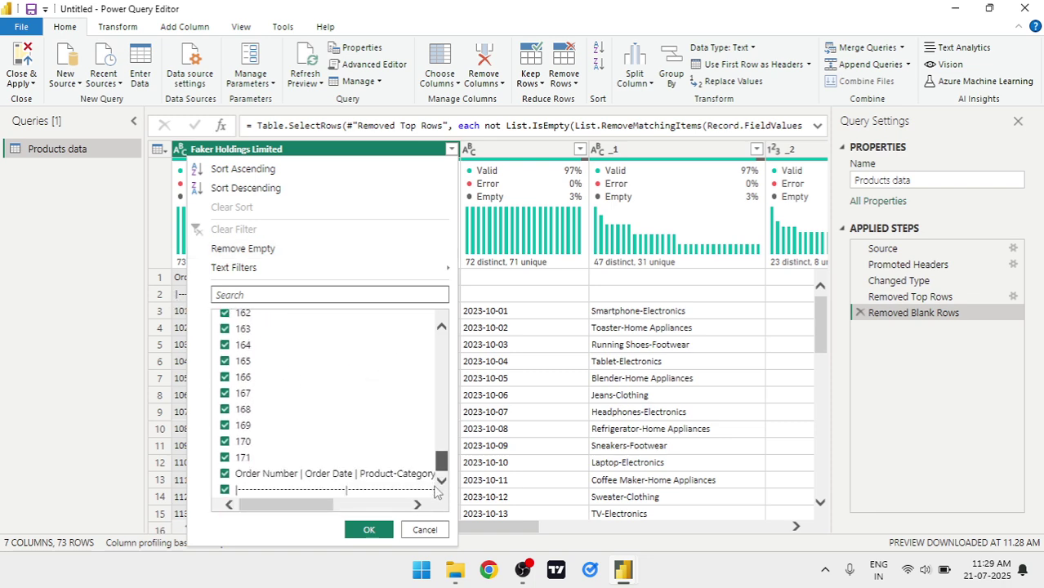
click(225, 490)
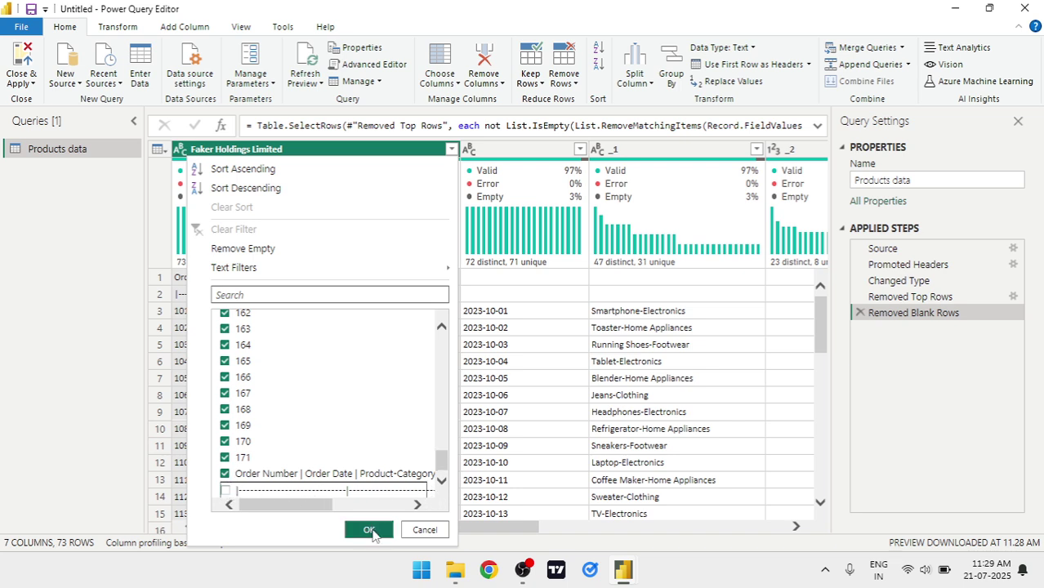
click(371, 531)
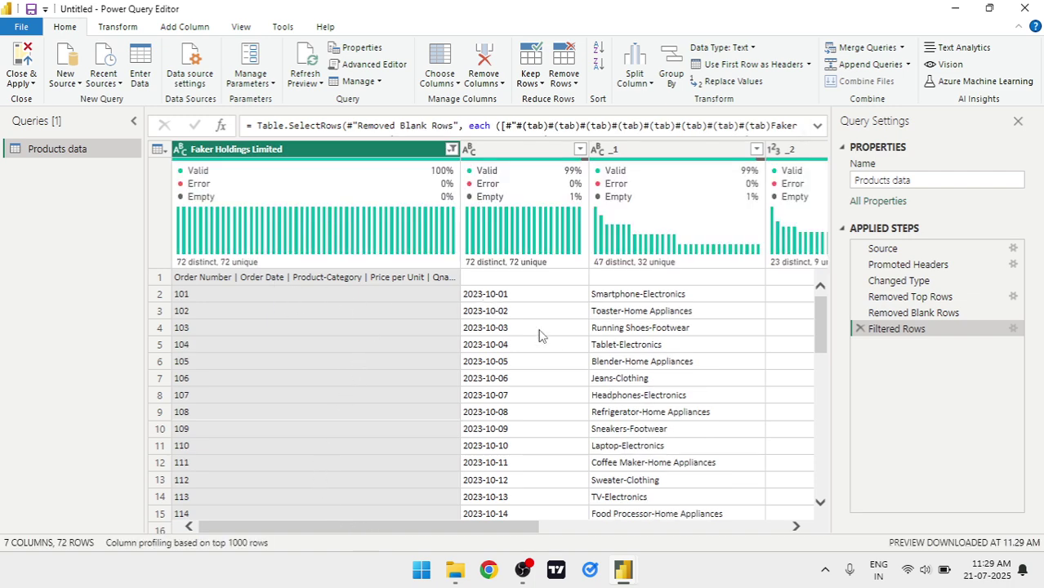
Split the Faker Holdings Limited column by the custom delimiter | at each occurrence
scroll(539, 335, down, 5)
scroll(543, 339, up, 5)
scroll(548, 344, right, 1)
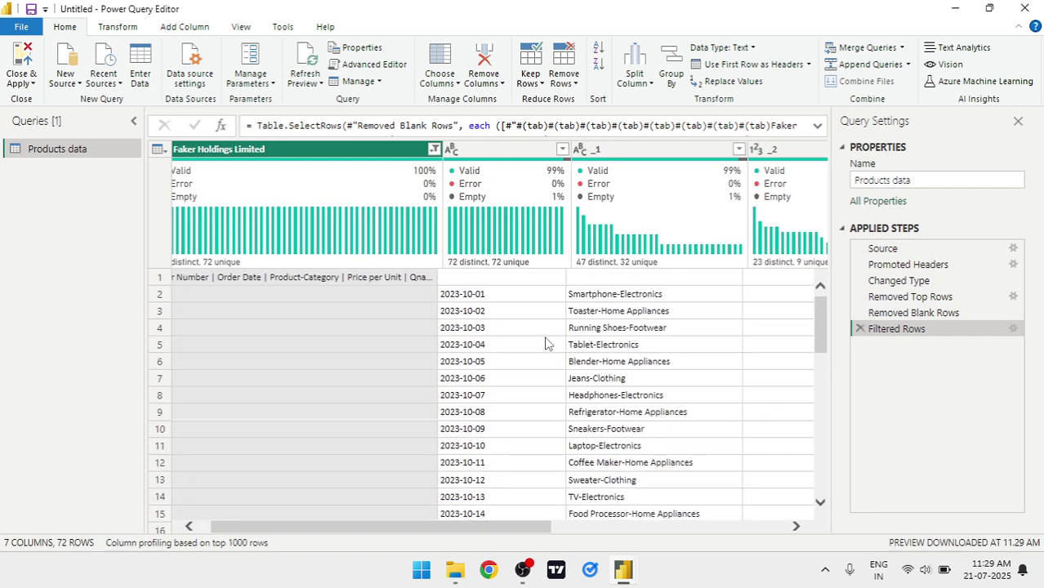
scroll(547, 344, right, 10)
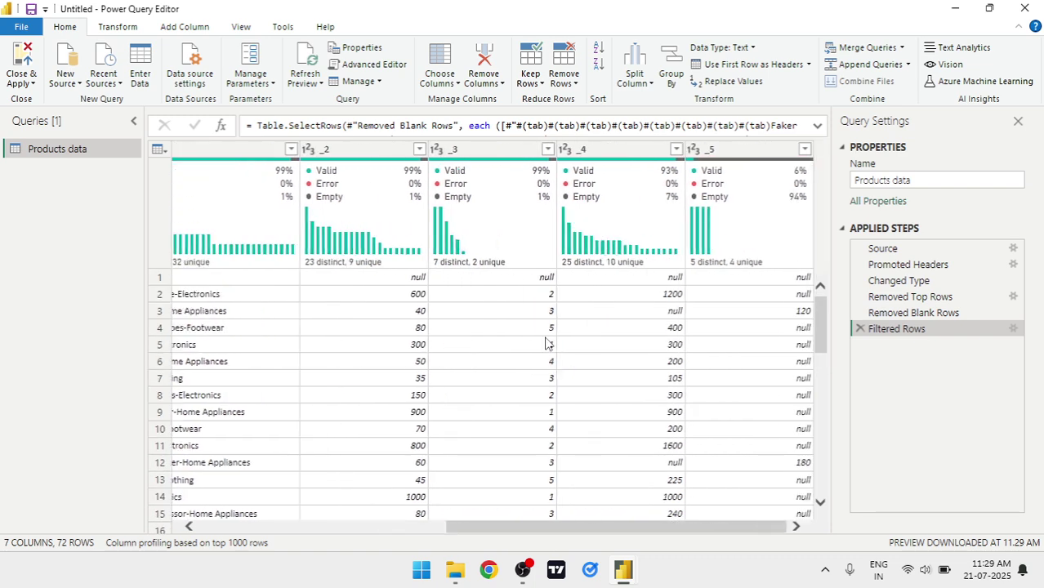
scroll(548, 344, left, 10)
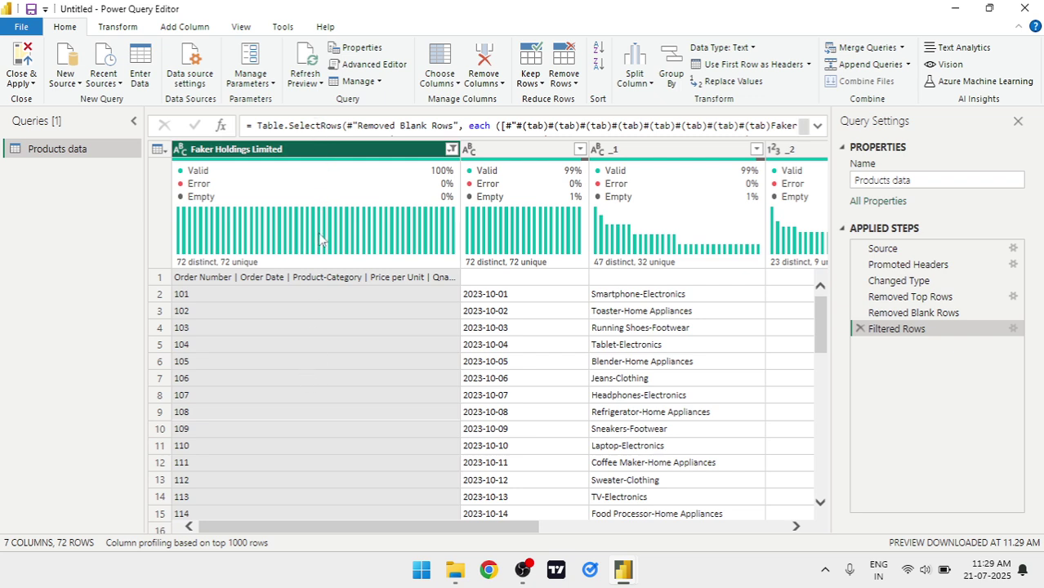
click(636, 75)
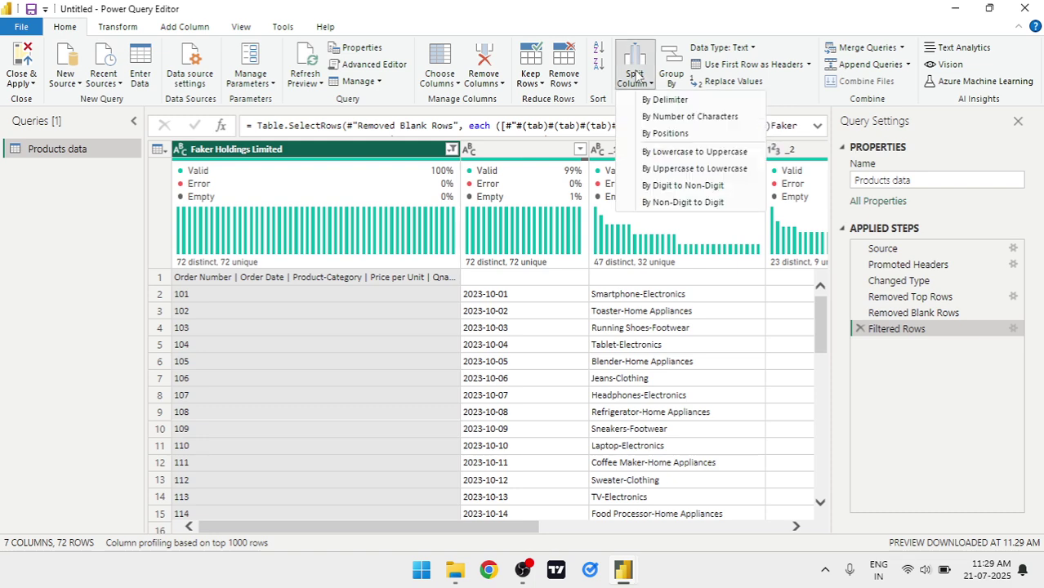
click(670, 100)
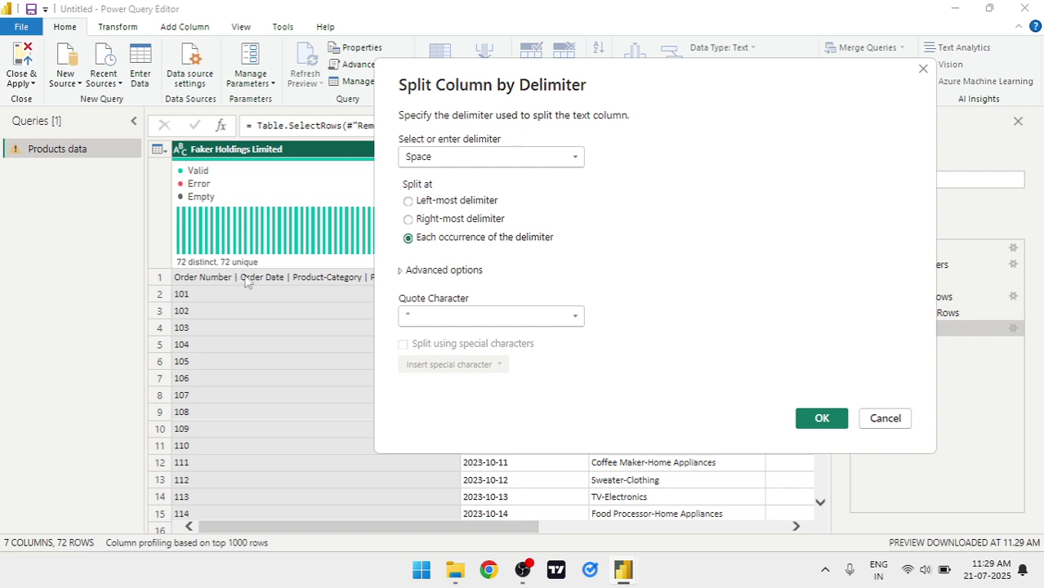
click(507, 163)
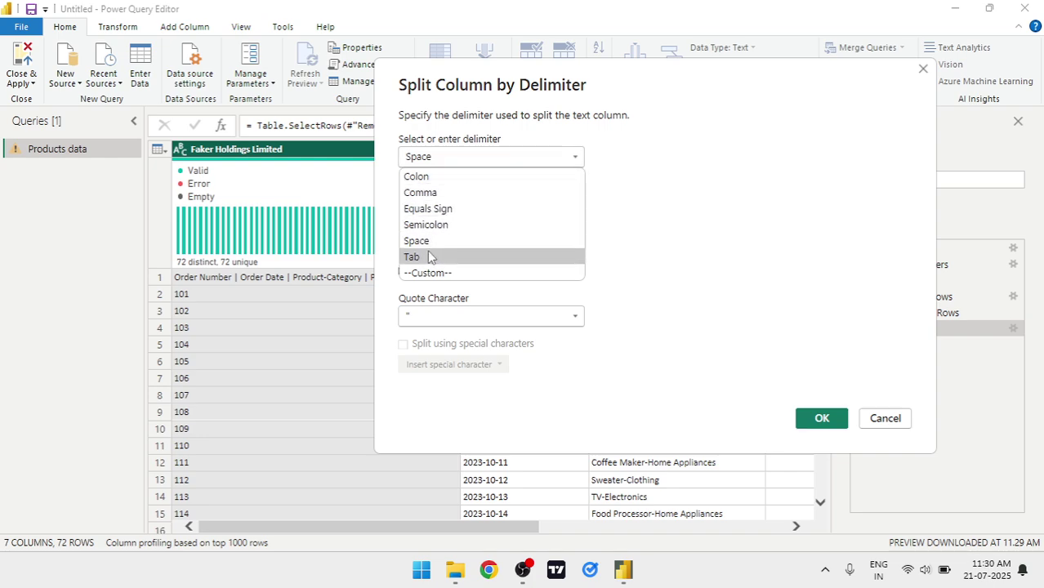
click(421, 273)
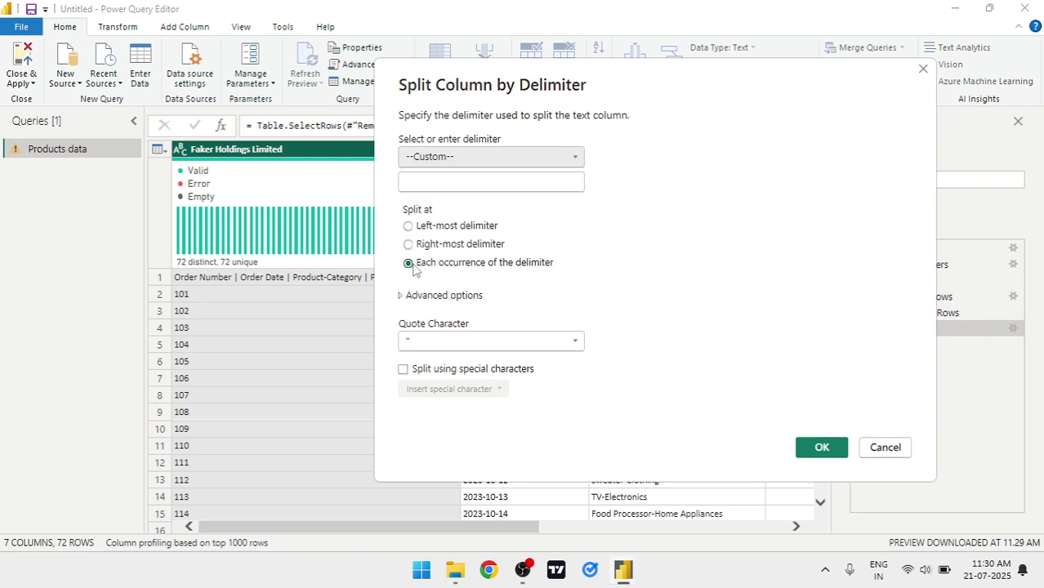
click(444, 186)
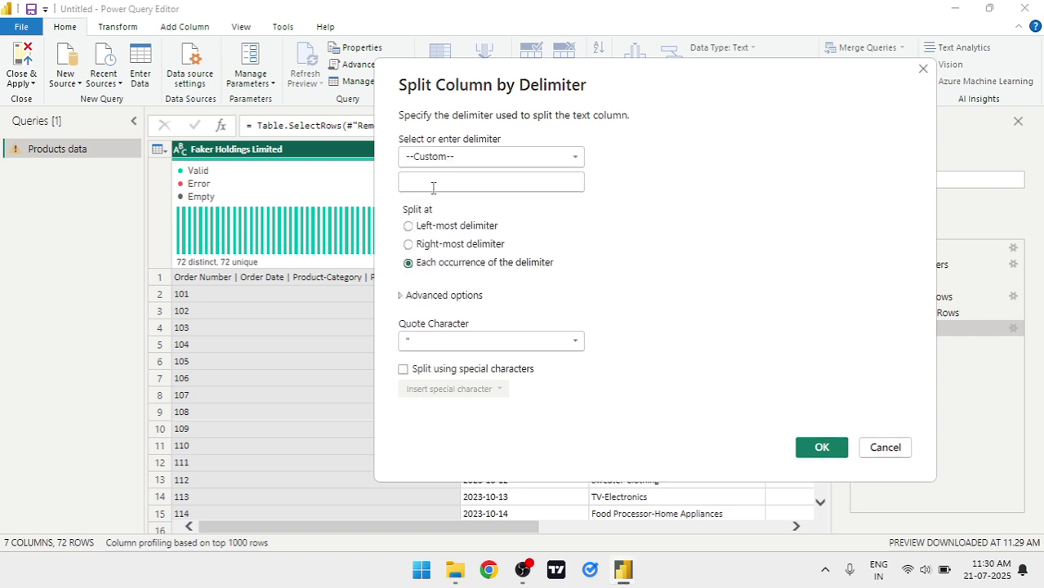
click(433, 187)
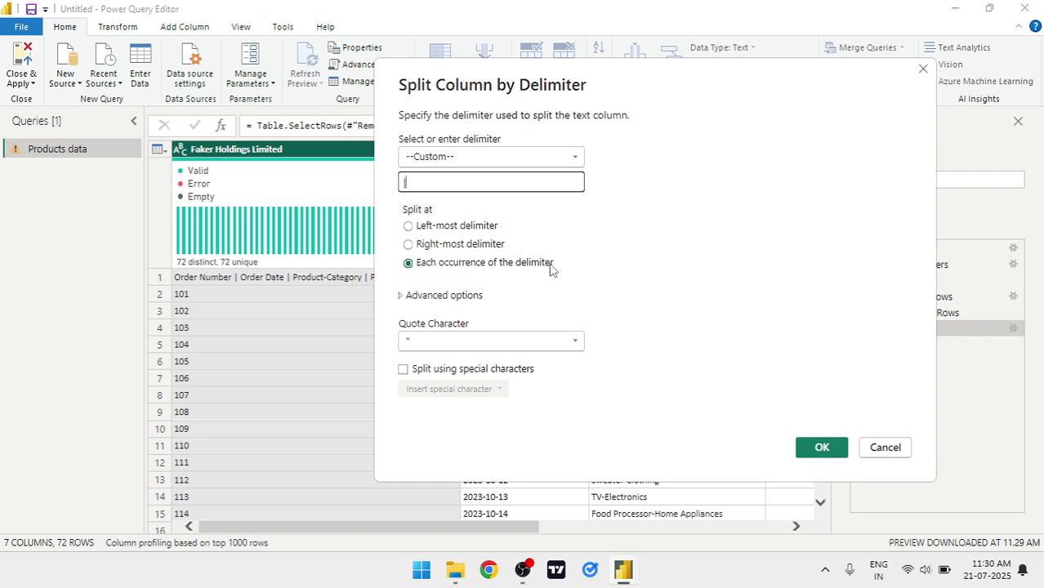
click(822, 447)
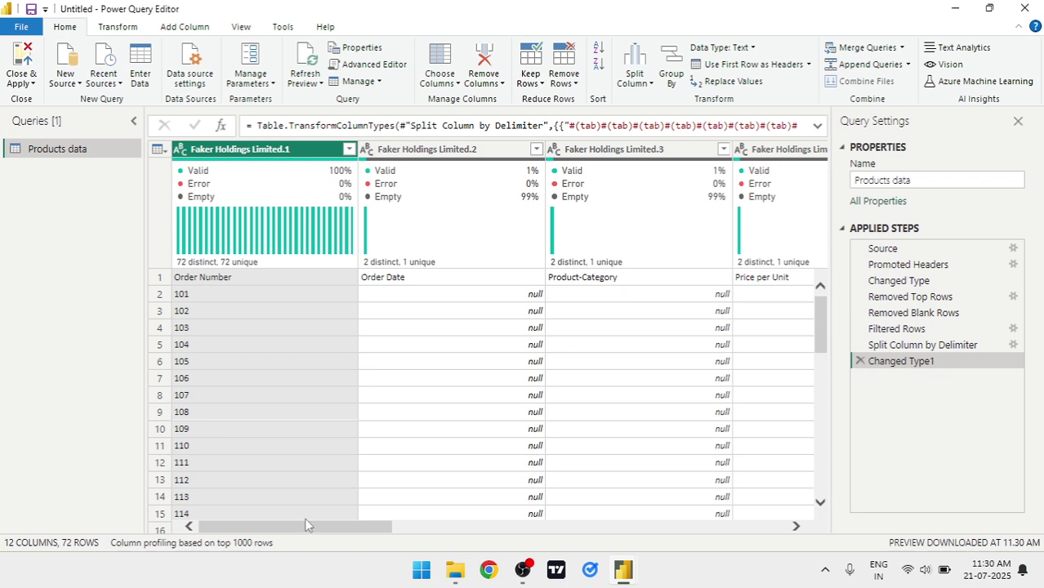
Merge the unnamed date column with the Faker Holdings Limited.2 column that holds the Order Date header, using no separator
drag(304, 532, 254, 523)
drag(357, 534, 604, 535)
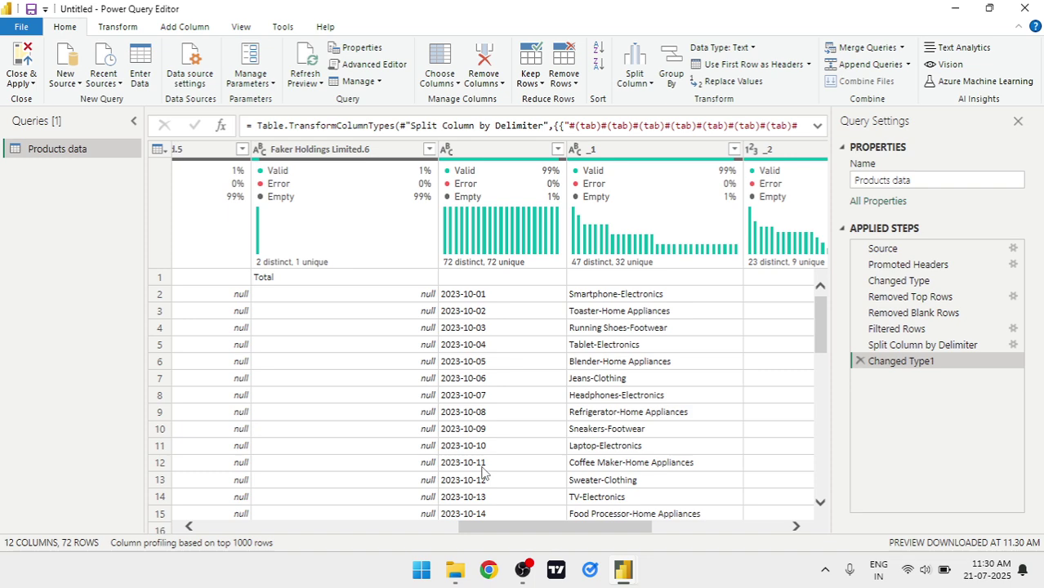
click(492, 148)
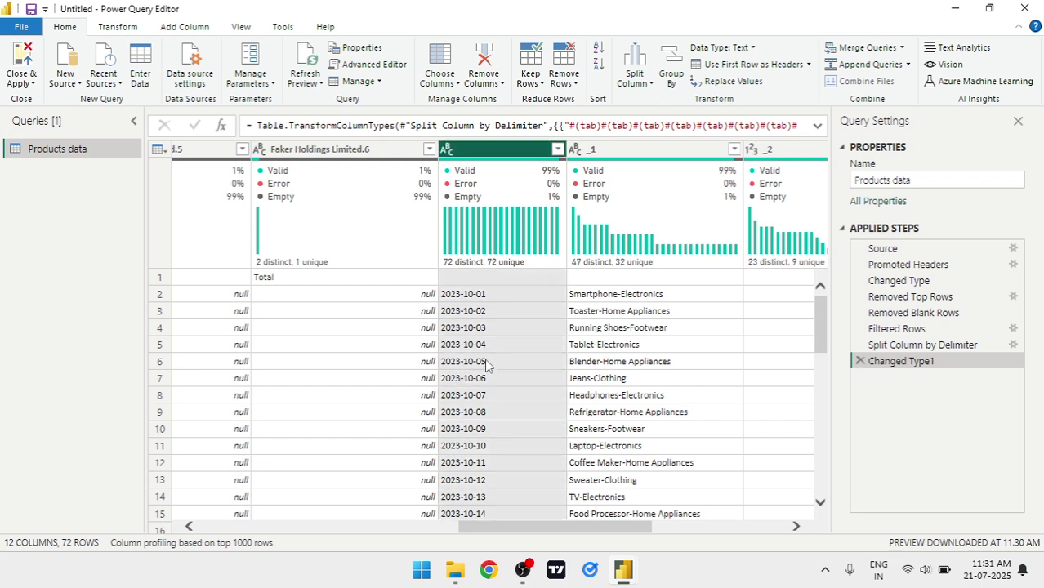
scroll(485, 365, left, 10)
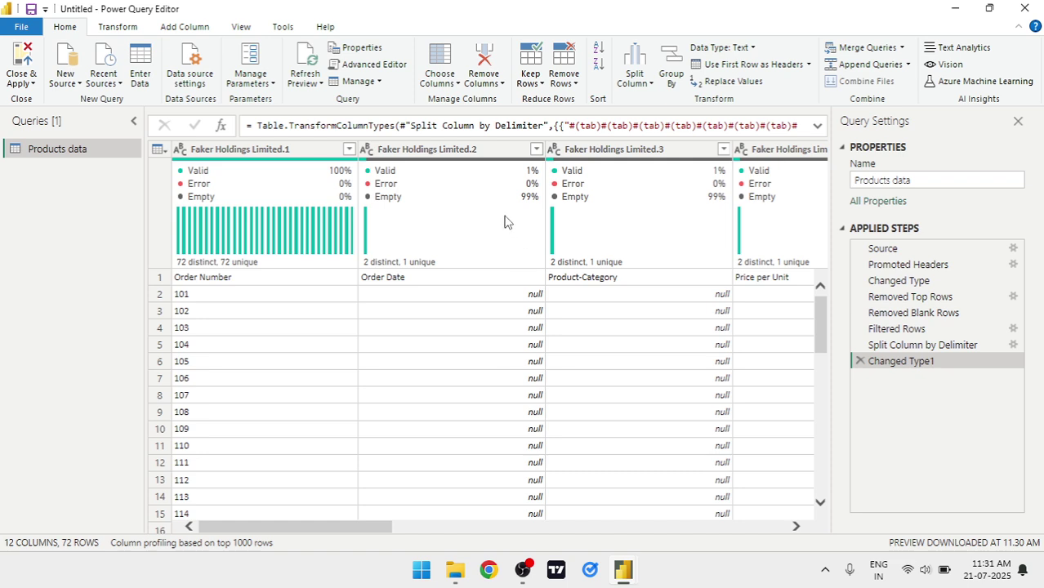
click(464, 152)
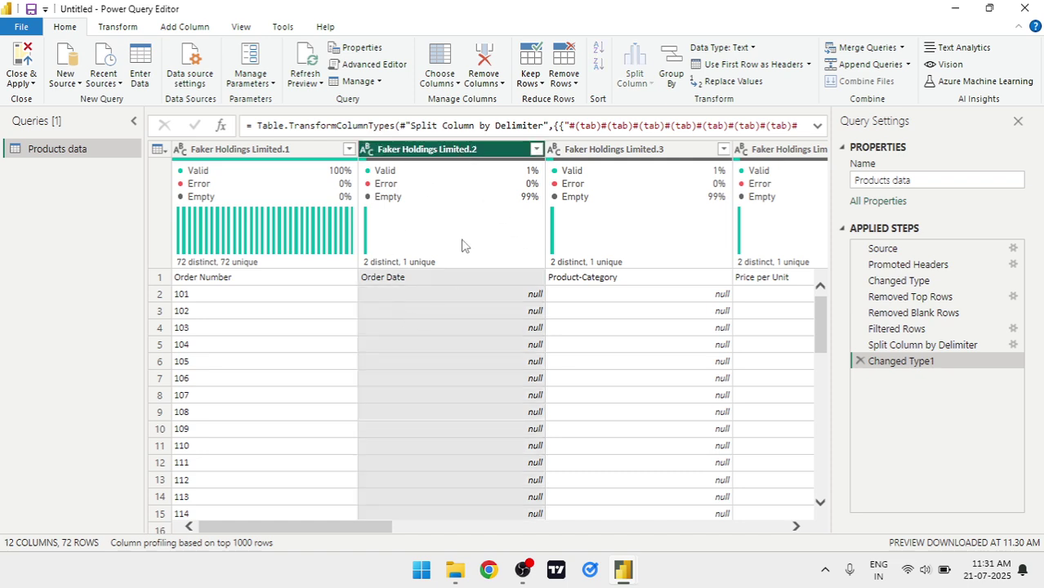
key(Right)
key(Right)
key(Right)
key(Right)
key(Right)
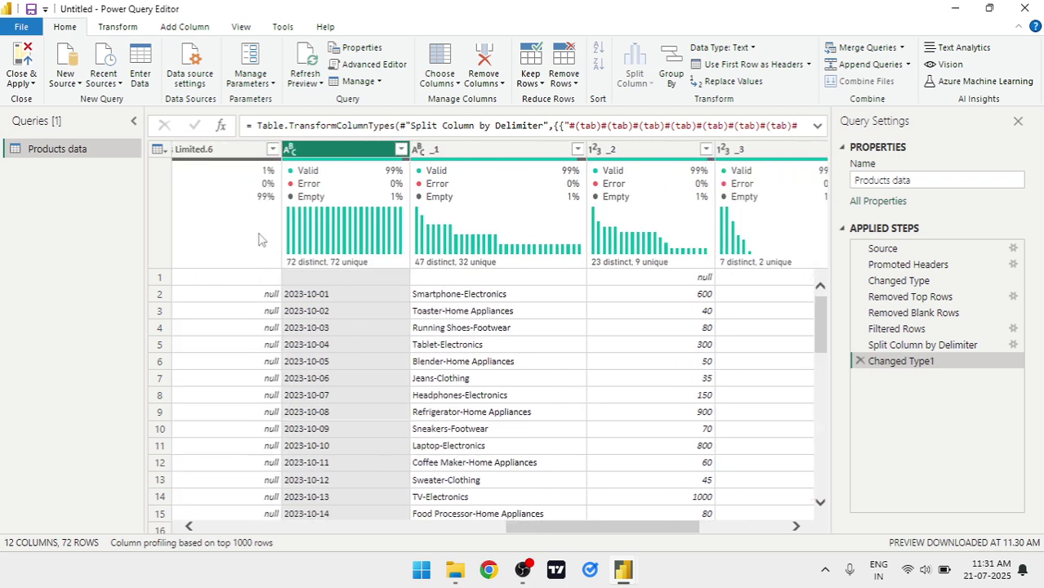
click(117, 27)
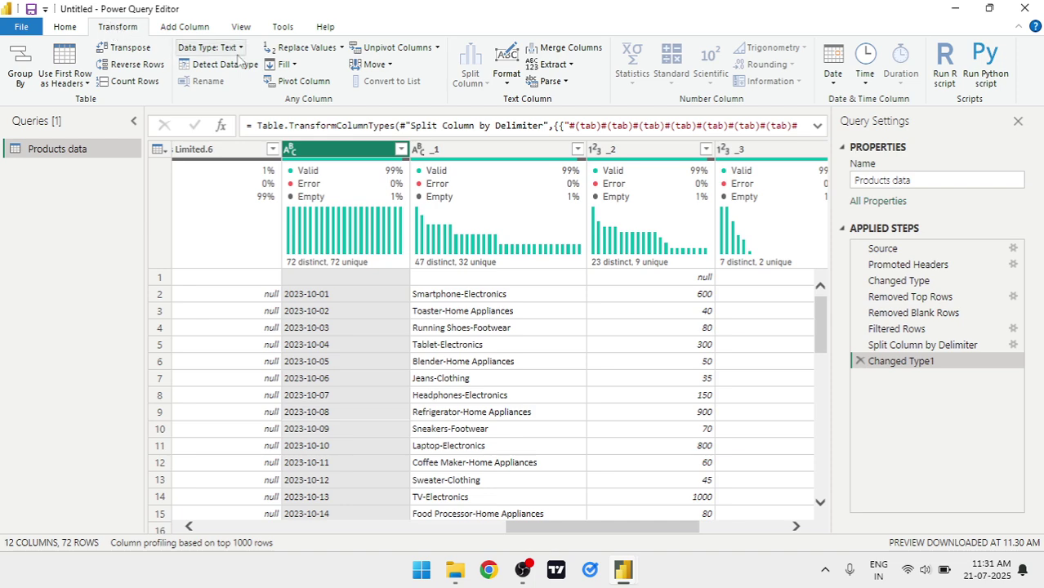
click(585, 50)
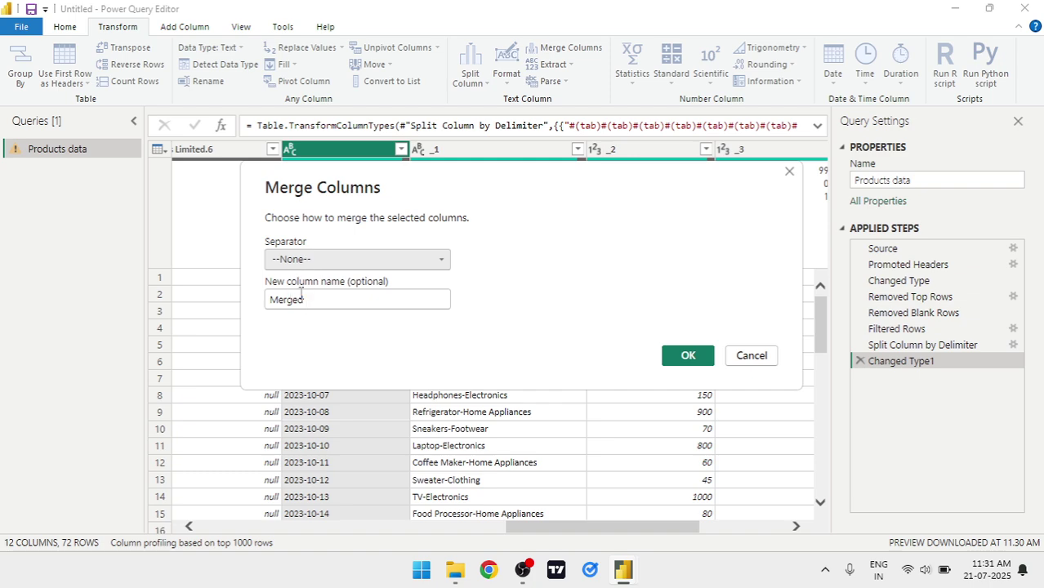
click(689, 358)
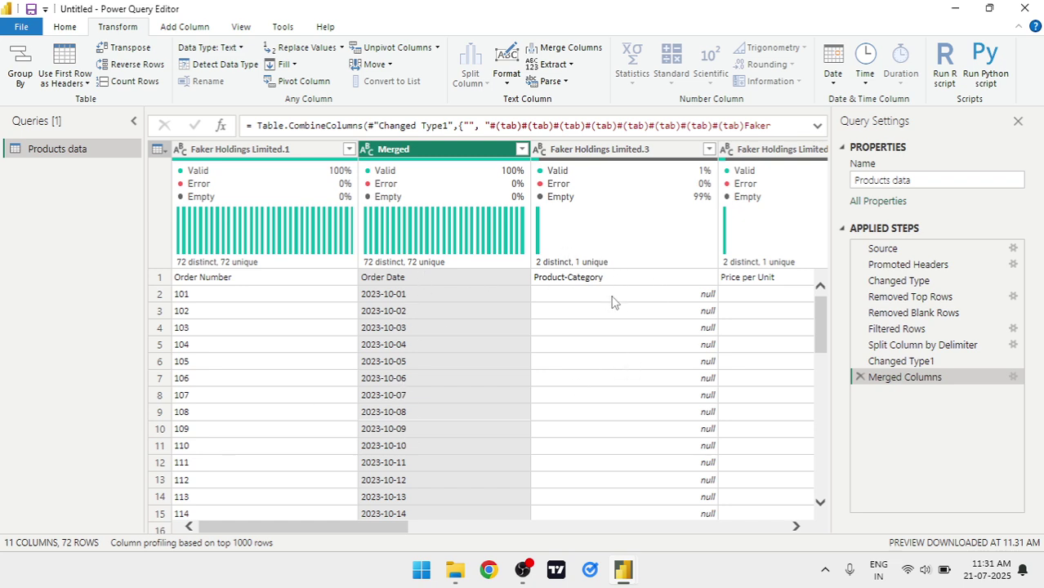
Merge the _1 column with the Faker Holdings Limited.3 column that holds the Product-Category header, using no separator
scroll(612, 309, right, 3)
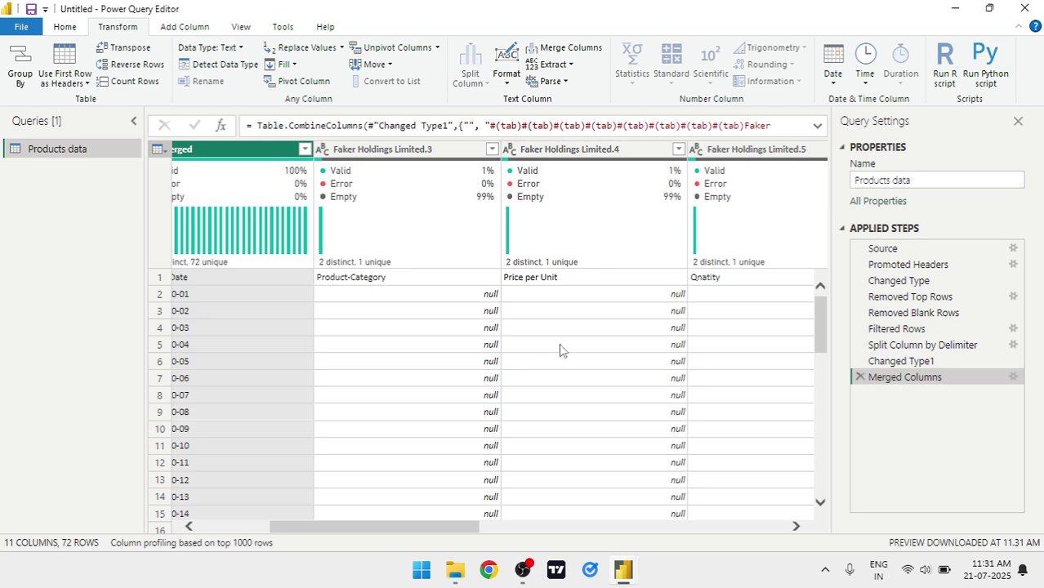
scroll(563, 351, right, 1)
scroll(562, 351, right, 5)
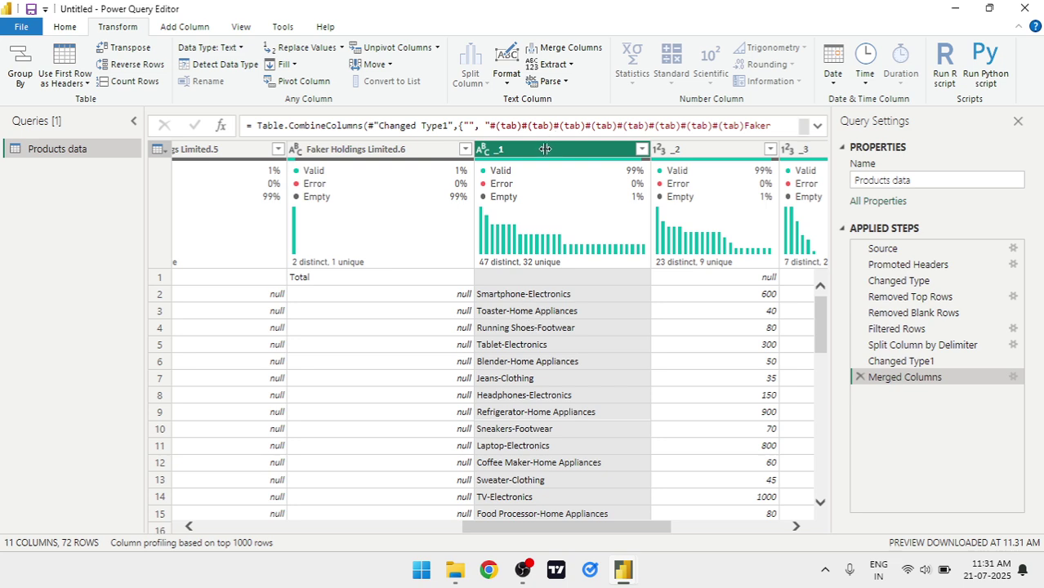
scroll(510, 327, left, 6)
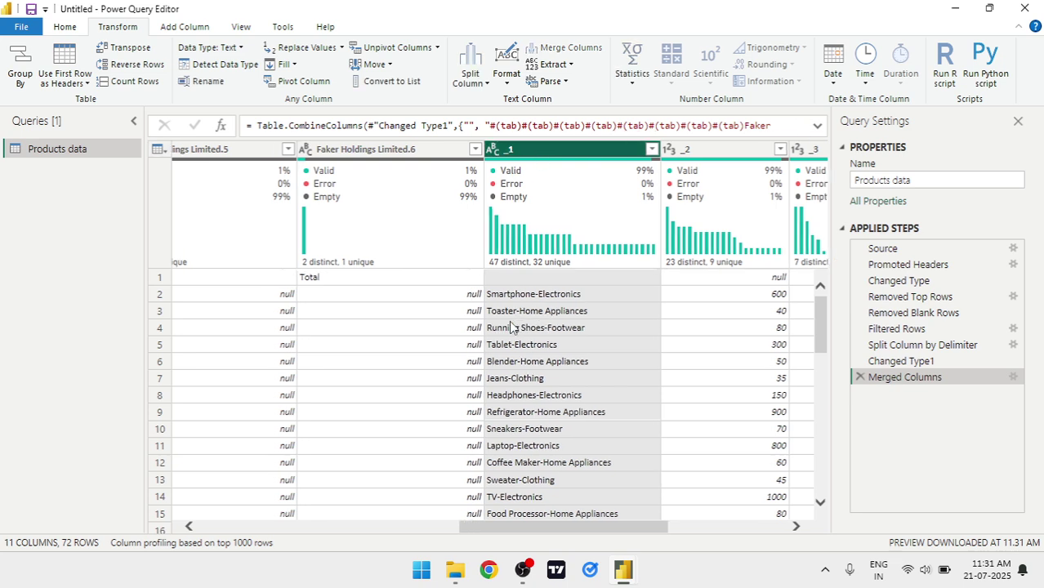
scroll(510, 327, left, 1)
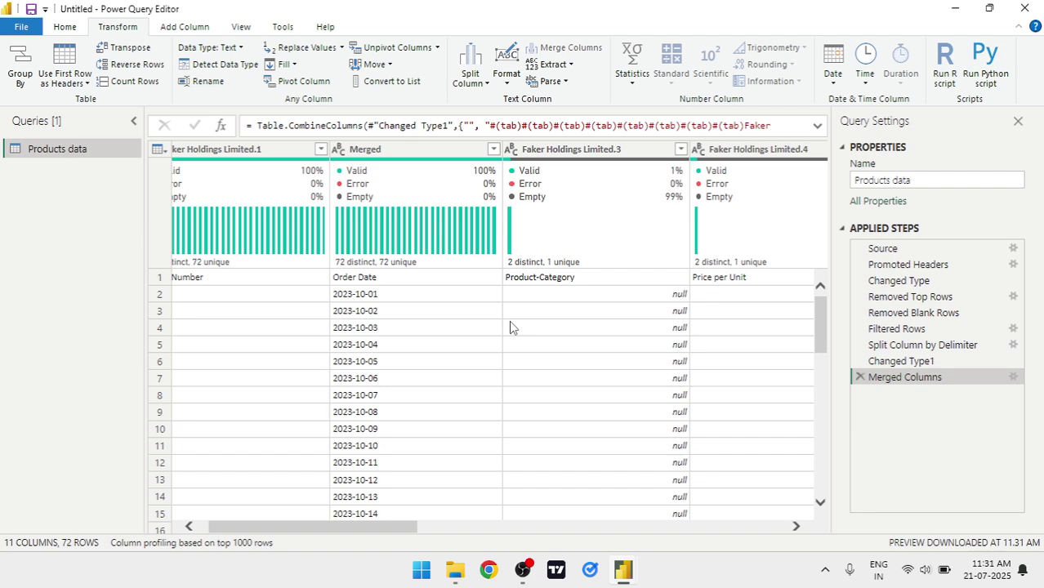
click(604, 153)
click(601, 155)
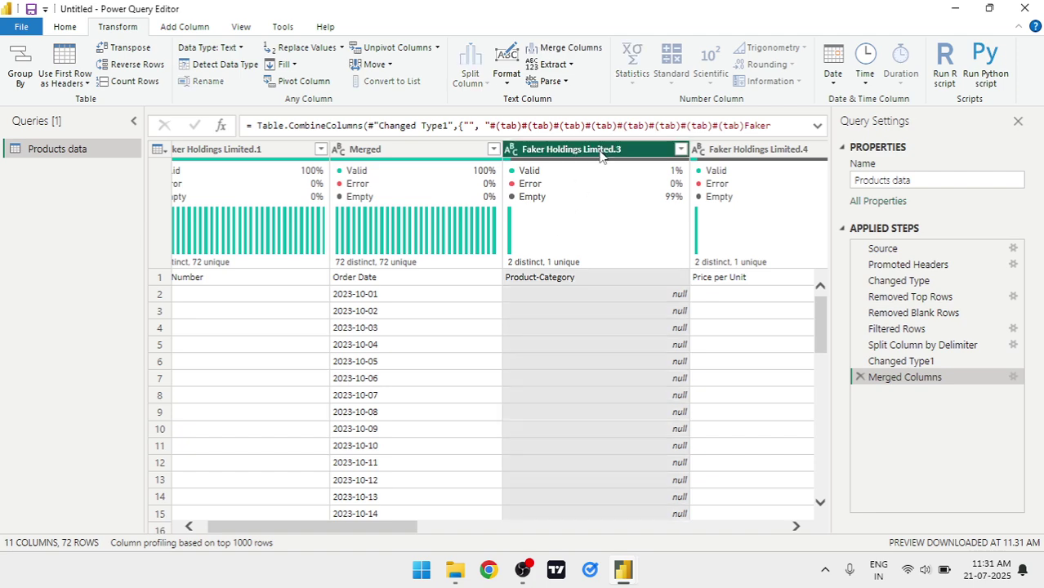
click(561, 52)
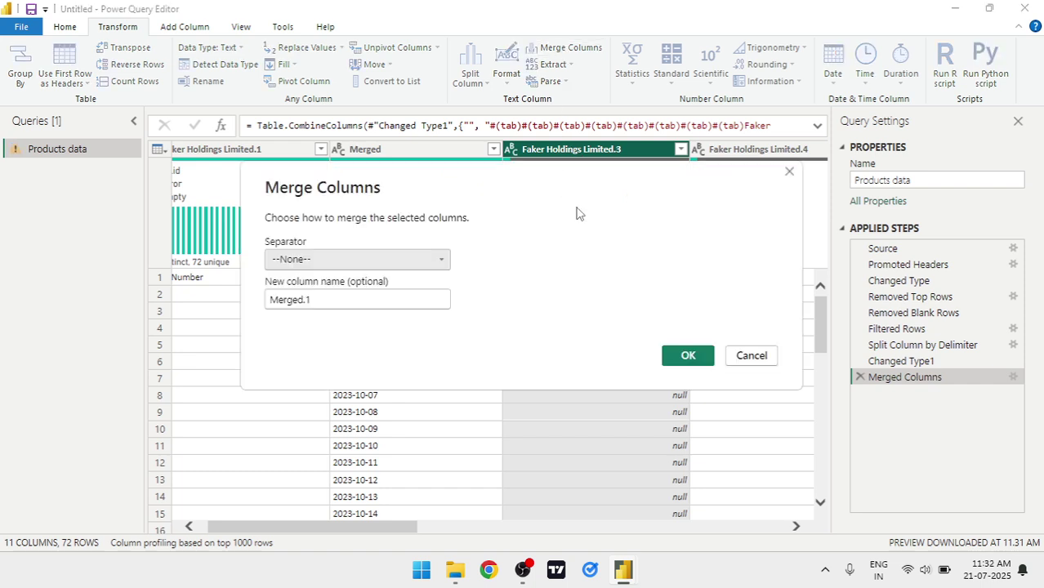
click(684, 353)
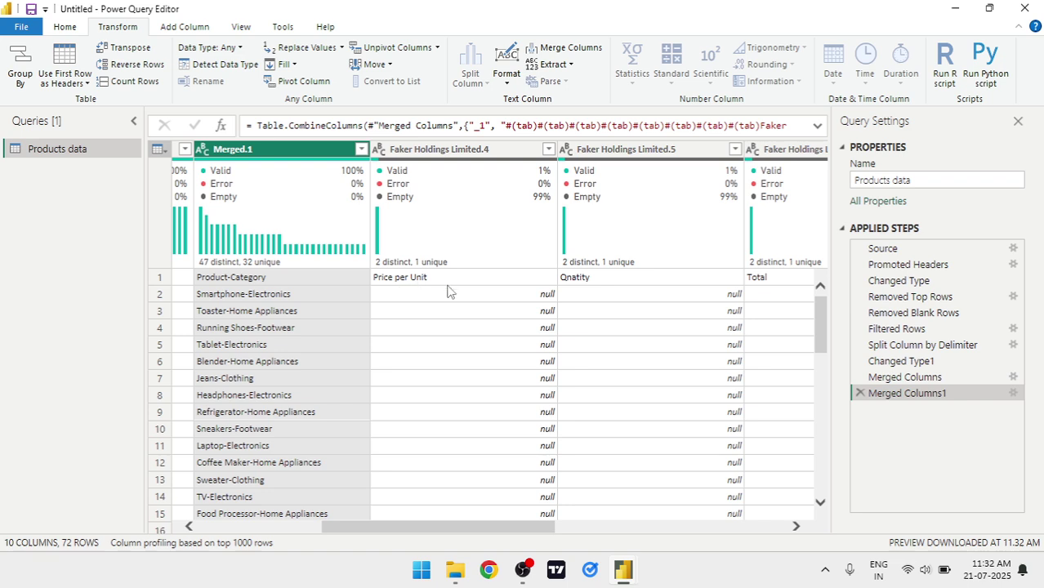
Merge the _2 column with the Faker Holdings Limited.4 column that holds the Price per Unit header
key(Right)
key(Right)
key(Right)
key(Right)
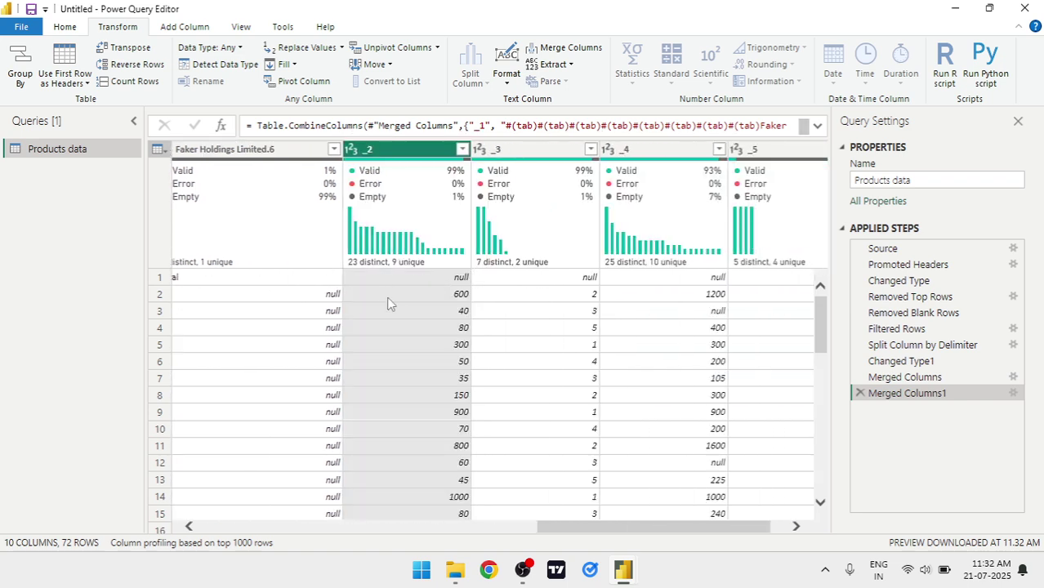
scroll(390, 304, left, 2)
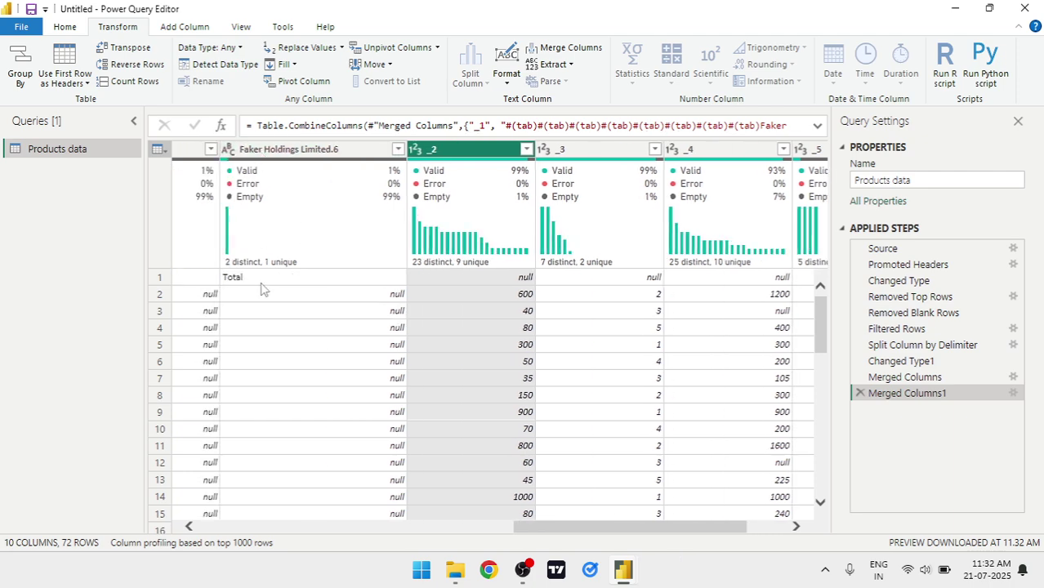
click(460, 155)
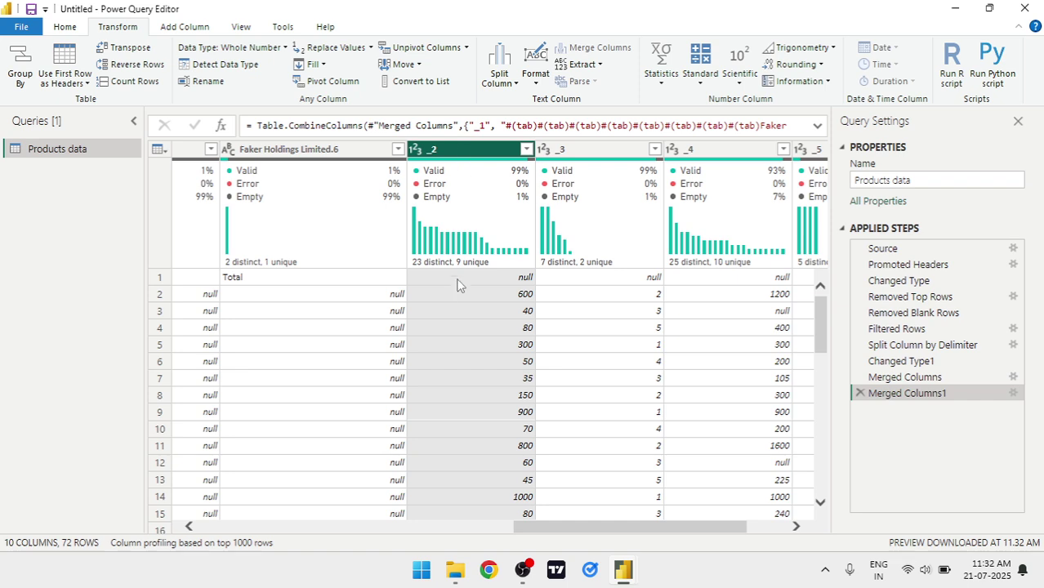
scroll(458, 307, left, 6)
scroll(458, 307, left, 6)
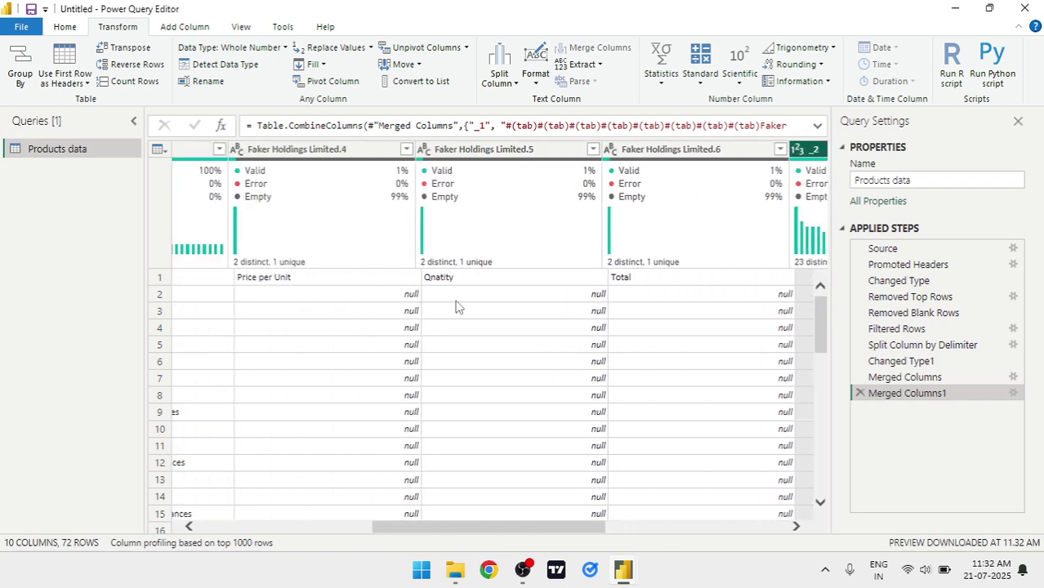
click(361, 153)
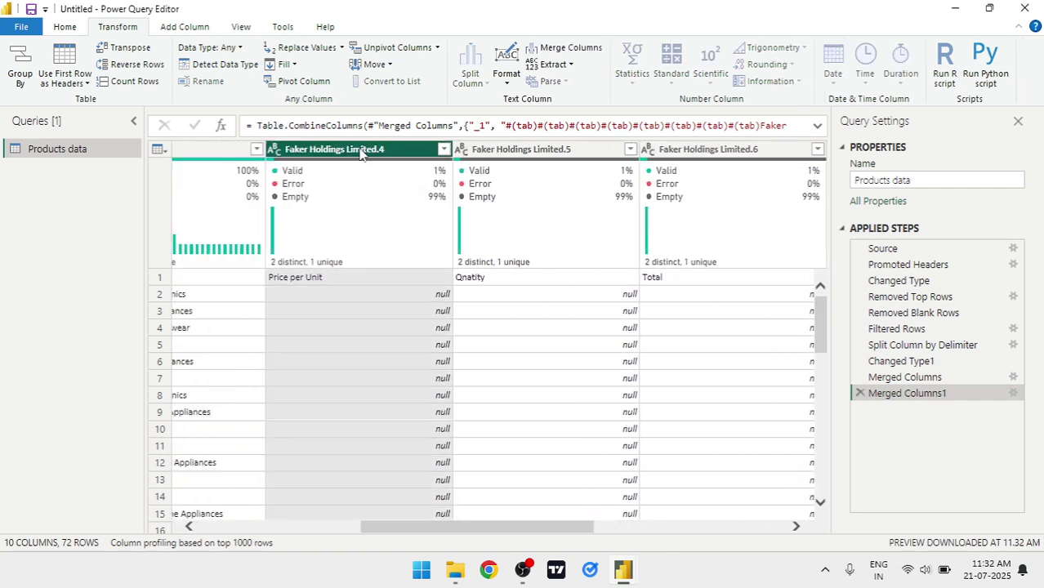
click(562, 48)
click(685, 356)
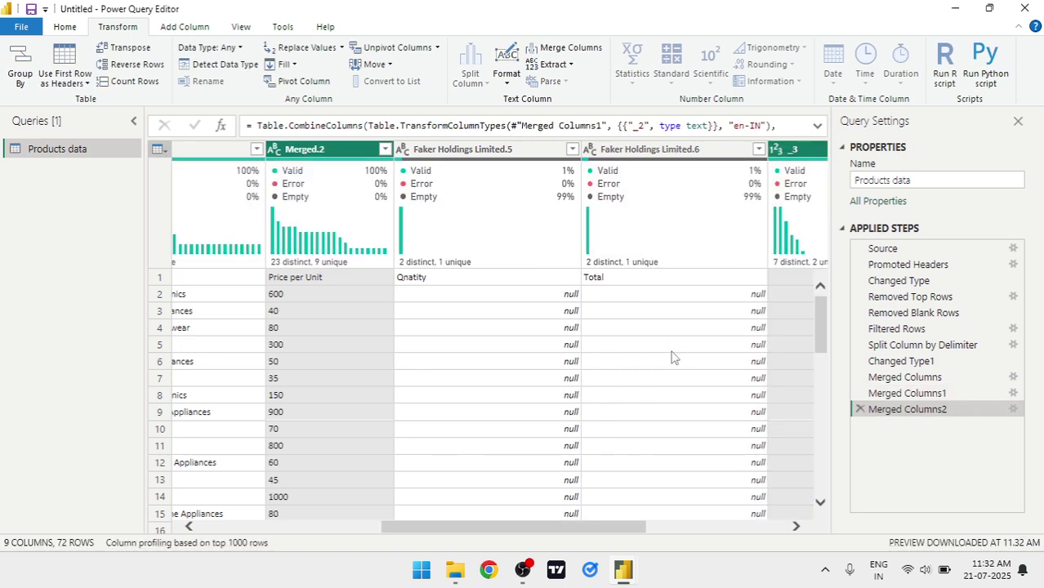
Merge the _3 column with the Faker Holdings Limited.5 column that holds the Qnatity header, using no separator
scroll(431, 335, right, 3)
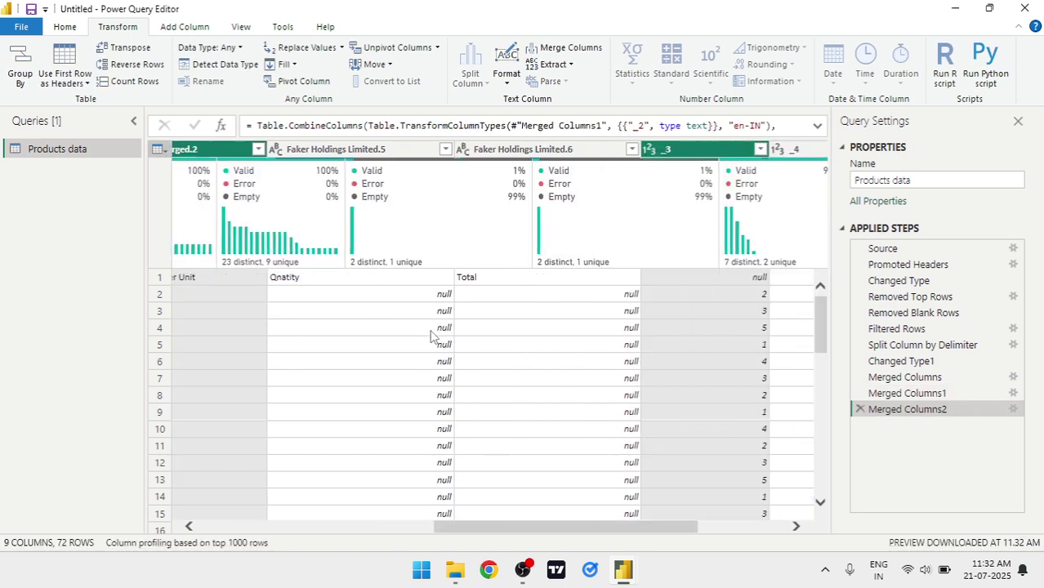
scroll(431, 331, right, 2)
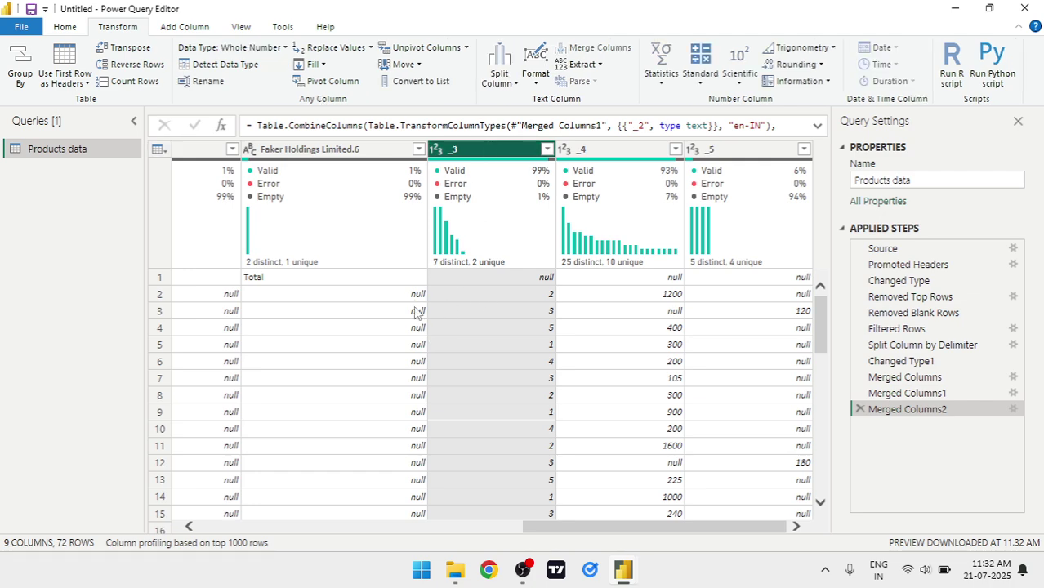
scroll(415, 317, left, 5)
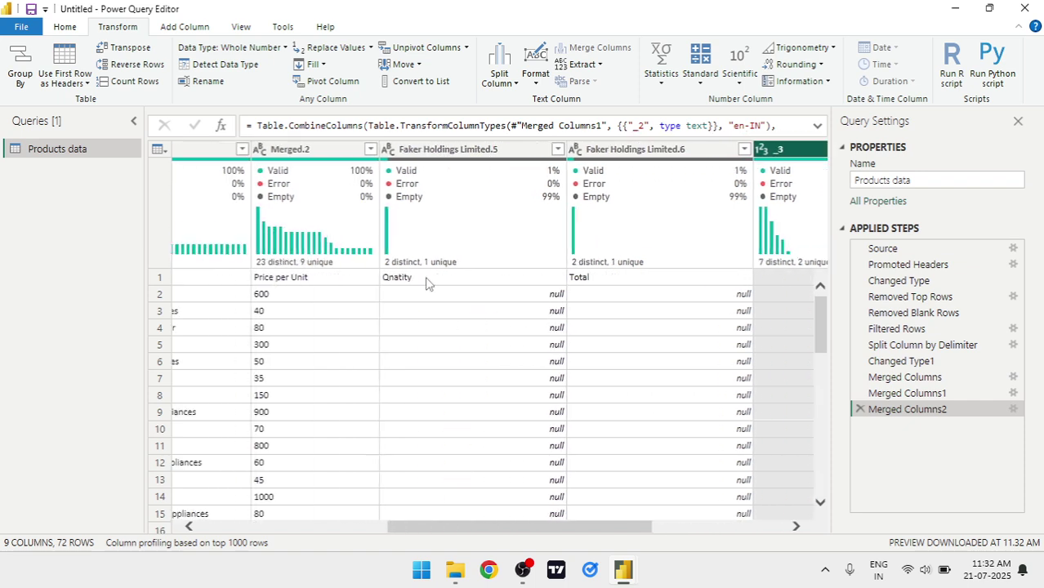
ctrl+click(489, 152)
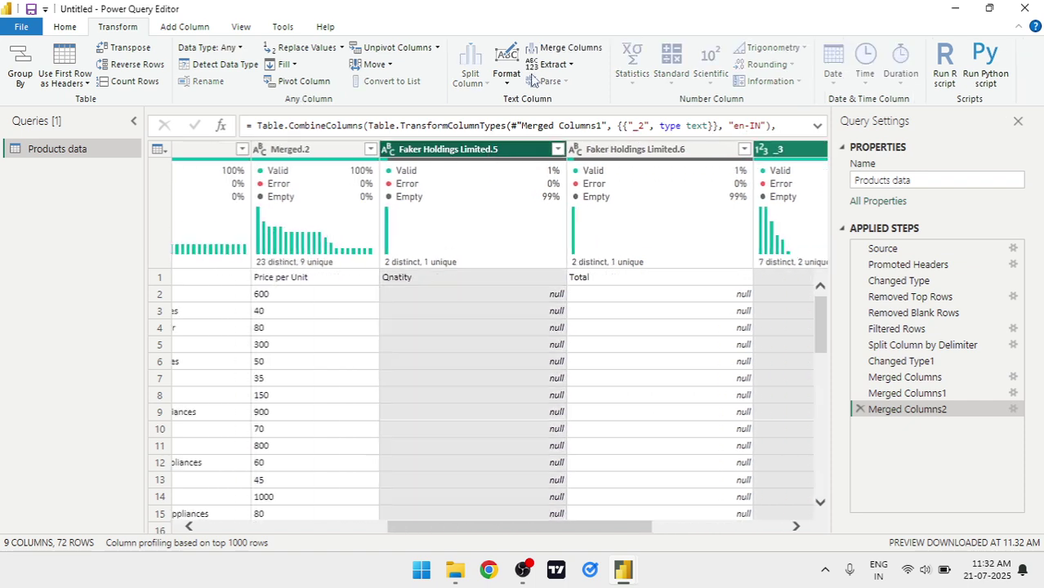
click(563, 49)
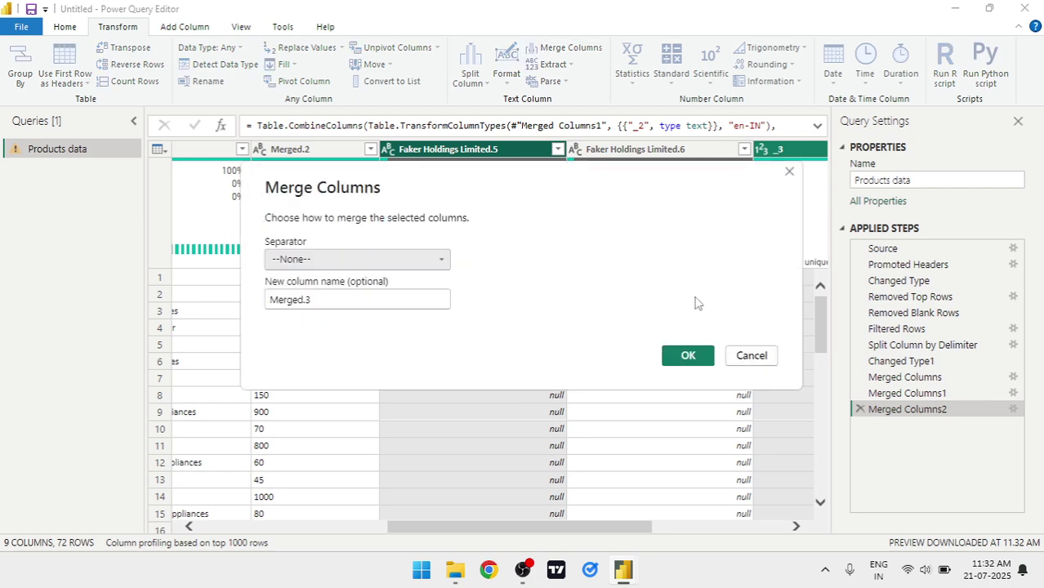
click(687, 354)
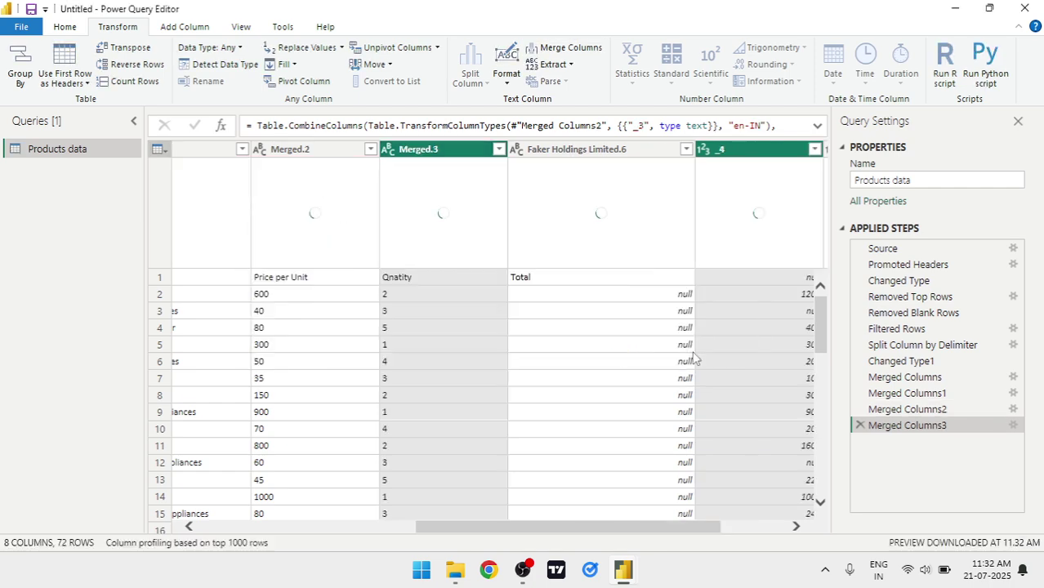
Merge the _5 and _4 columns with the Faker Holdings Limited.6 column that holds the Total header, using no separator
scroll(693, 357, right, 3)
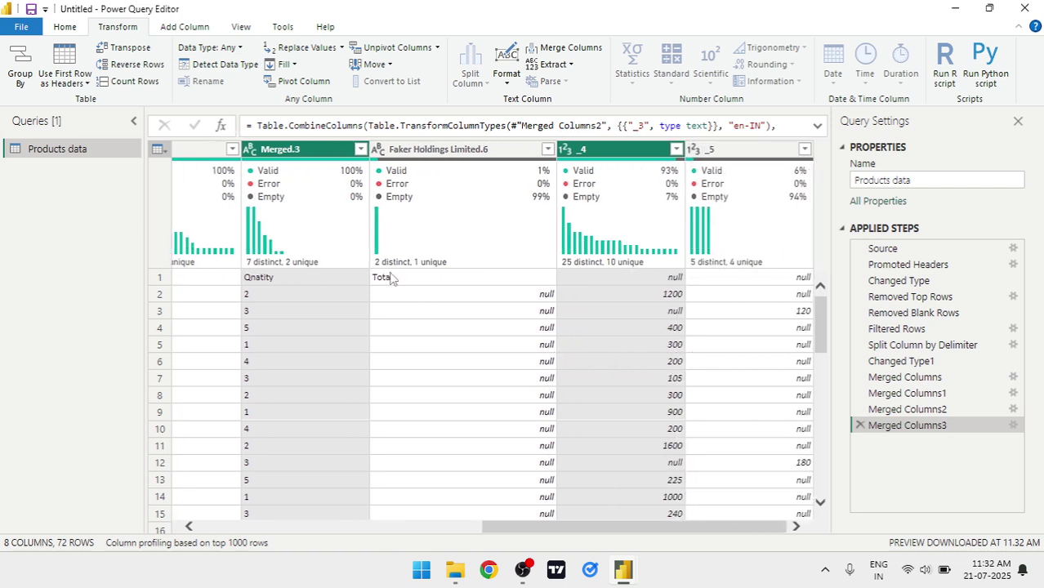
mouse_move(398, 241)
click(630, 151)
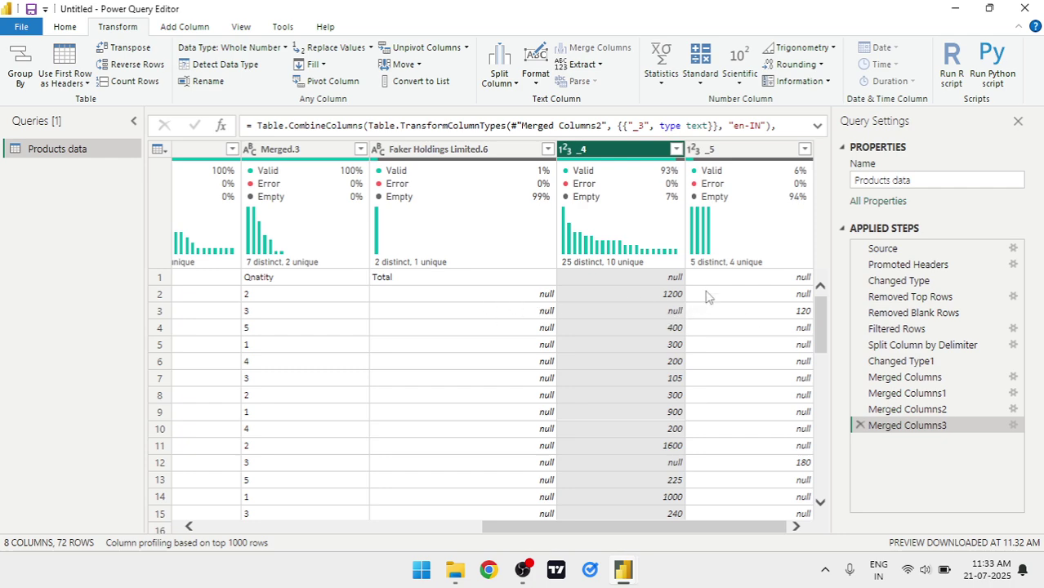
click(754, 150)
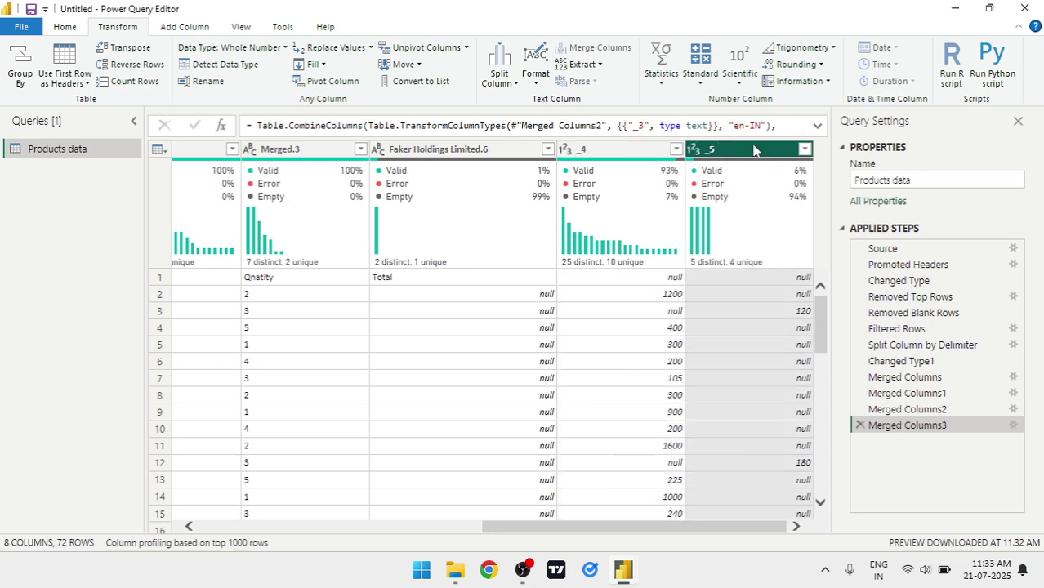
ctrl+click(618, 153)
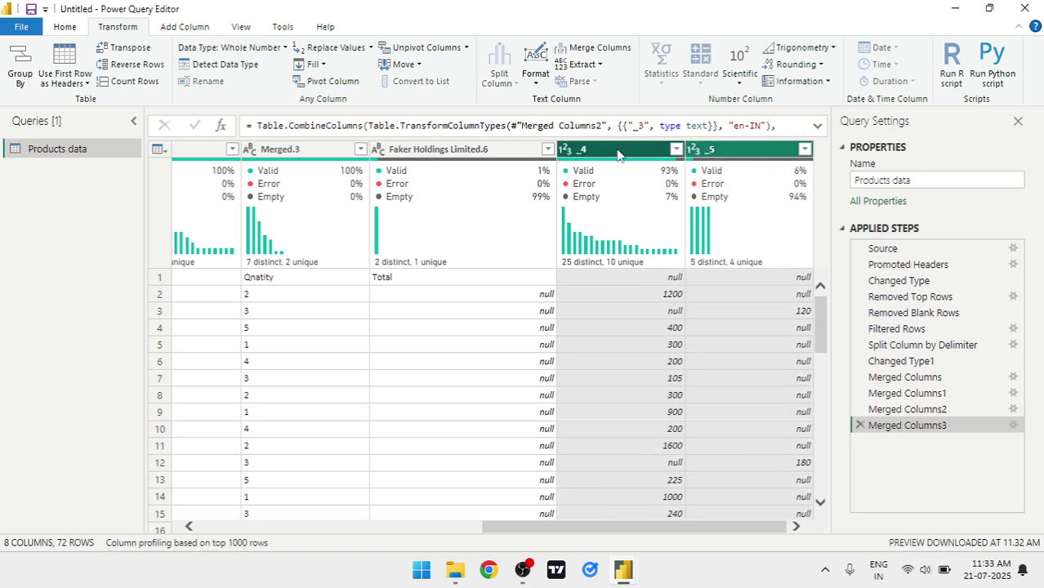
ctrl+click(478, 152)
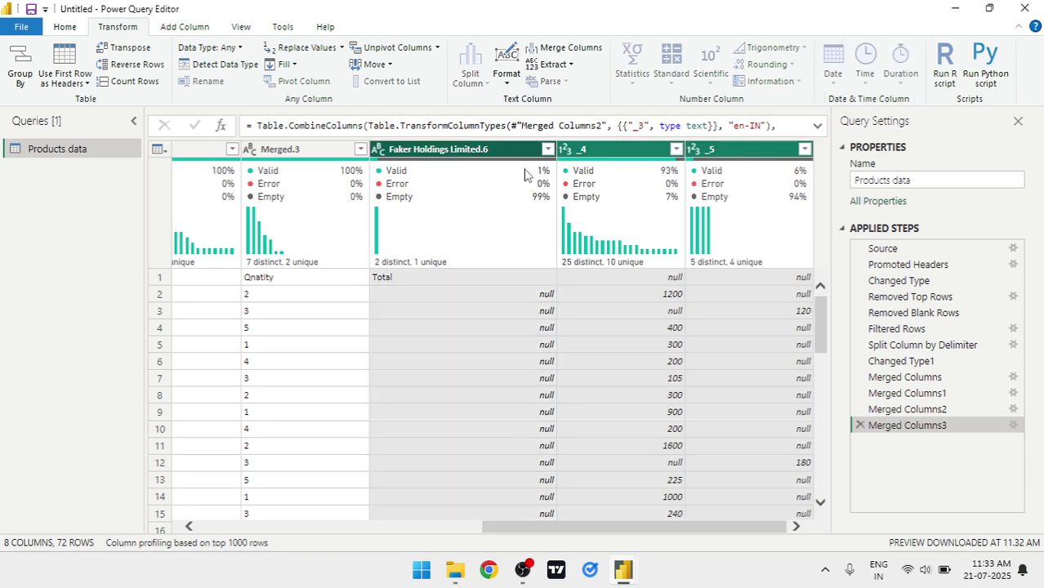
click(562, 49)
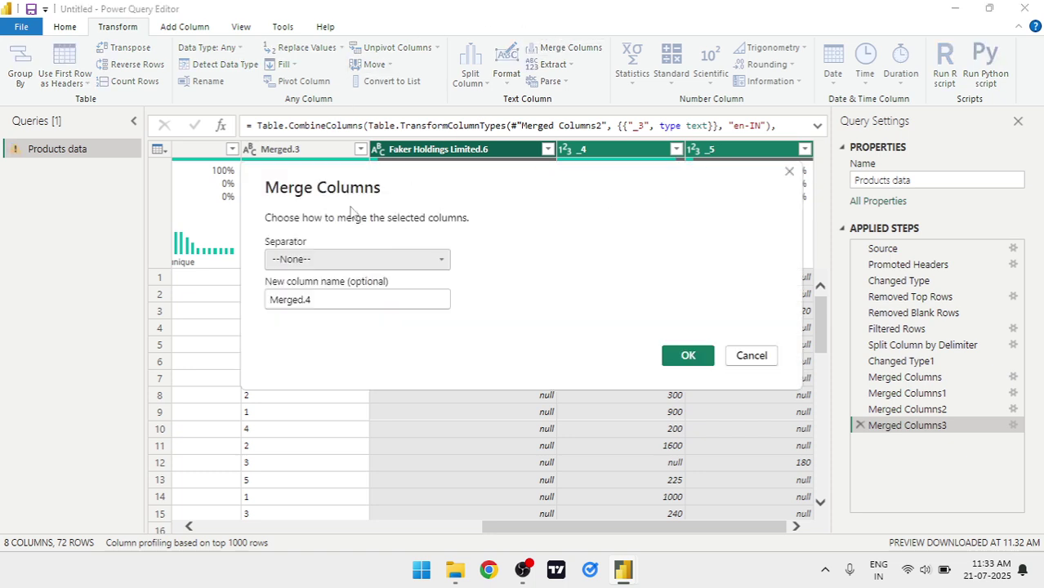
click(679, 356)
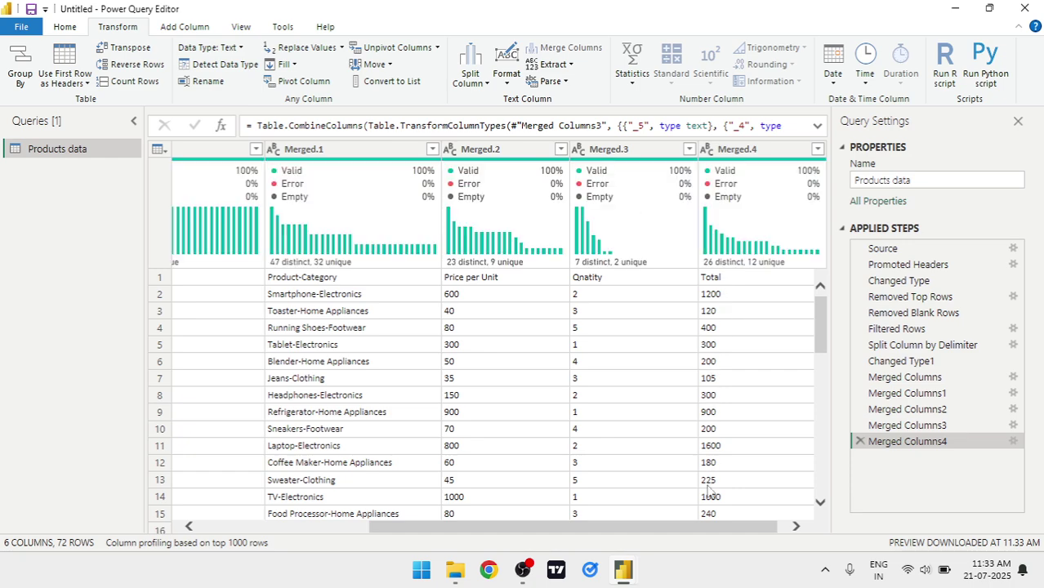
Split the Merged.1 column with the Product-Category values by the custom delimiter - at each occurrence
scroll(709, 491, down, 7)
scroll(710, 491, up, 7)
scroll(710, 490, left, 3)
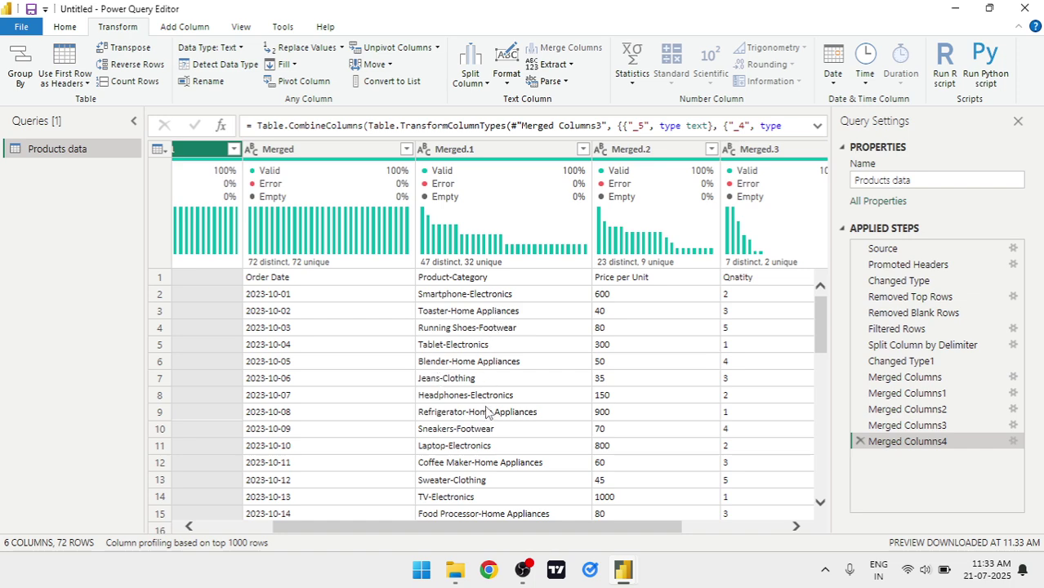
click(483, 157)
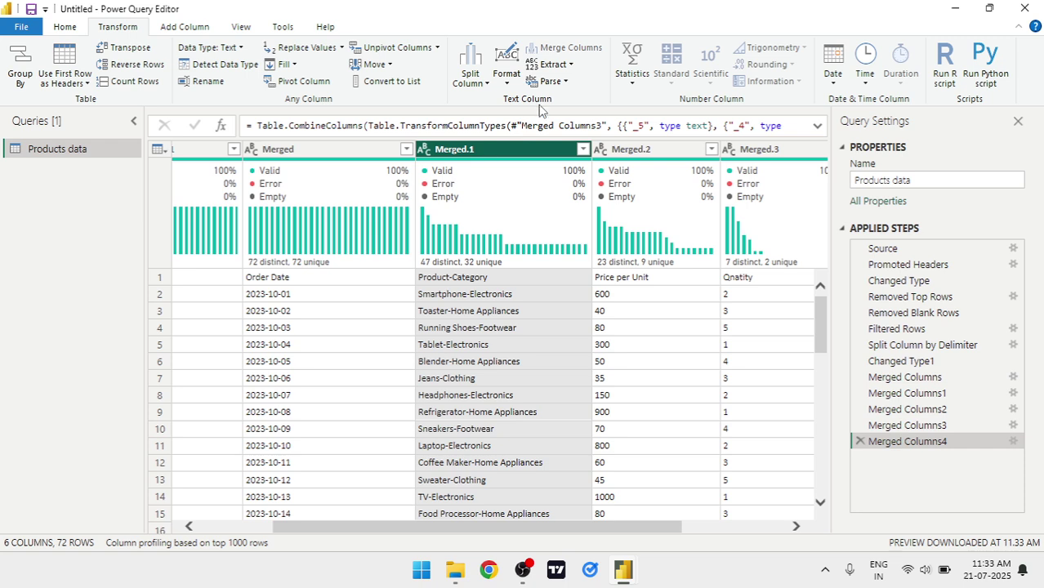
click(65, 28)
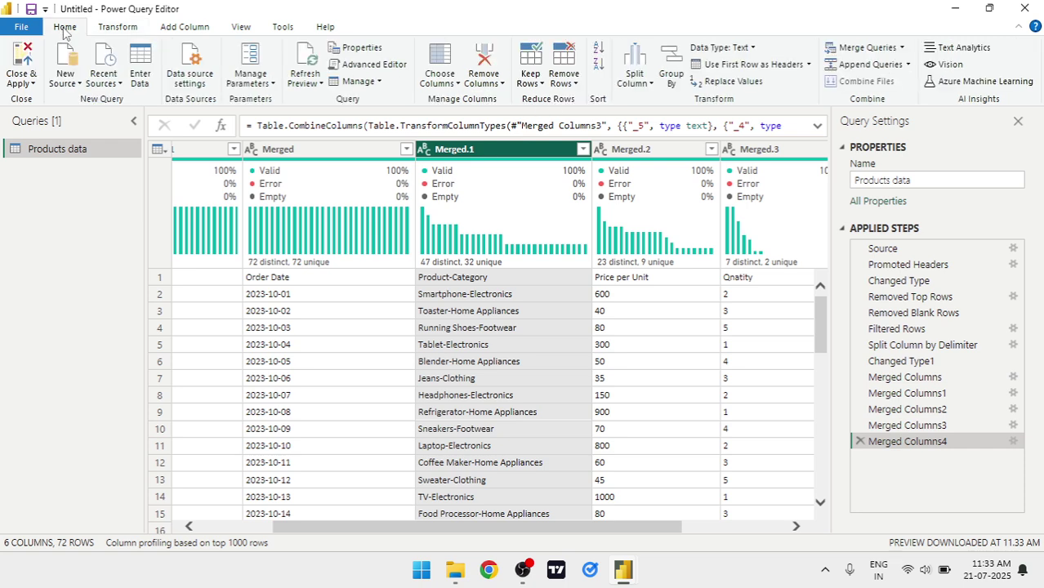
click(637, 56)
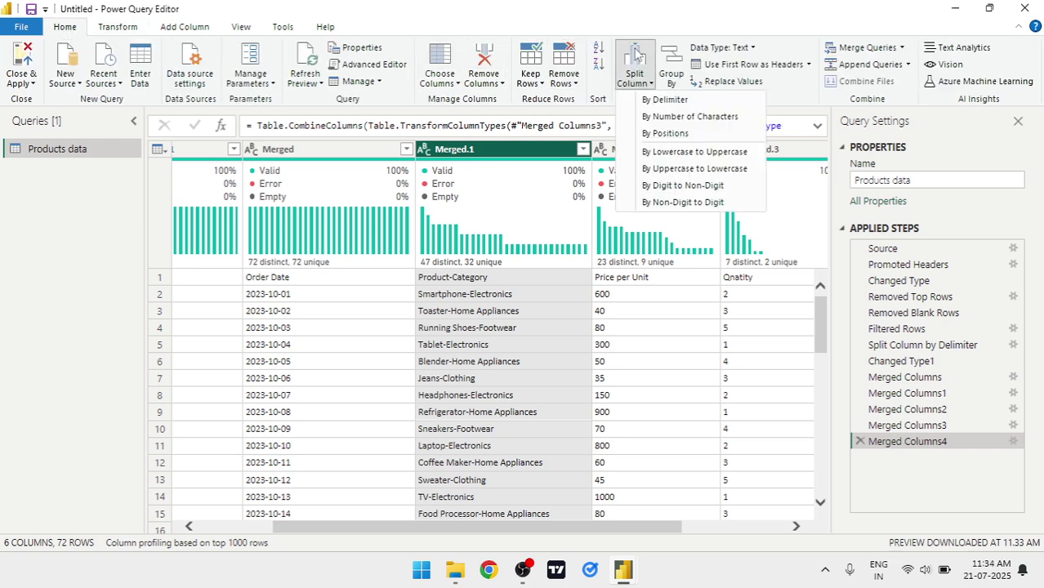
click(664, 101)
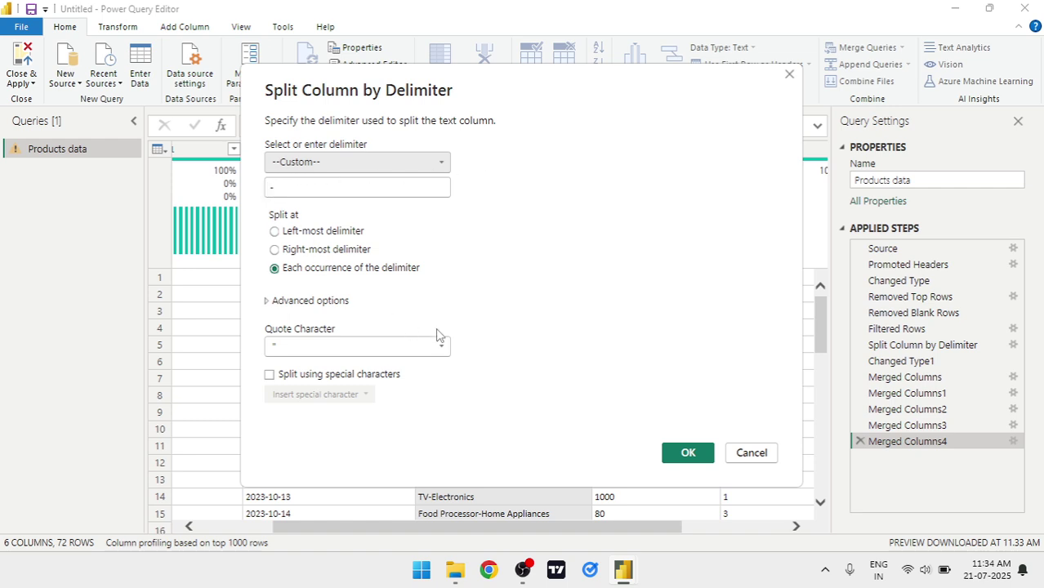
click(690, 452)
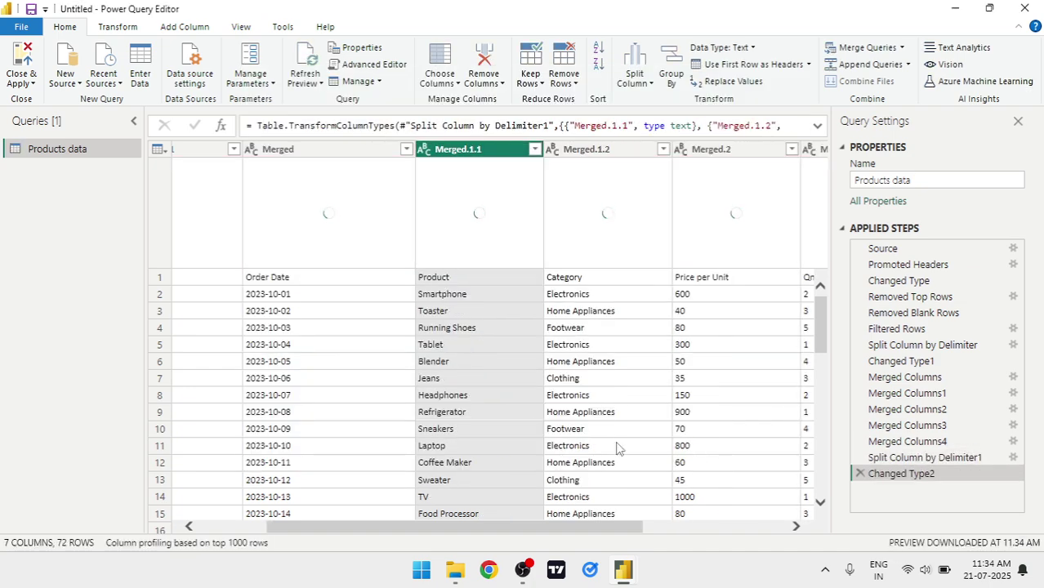
Trim the extra spaces from the product names in the Merged.1.1 column
scroll(550, 380, down, 11)
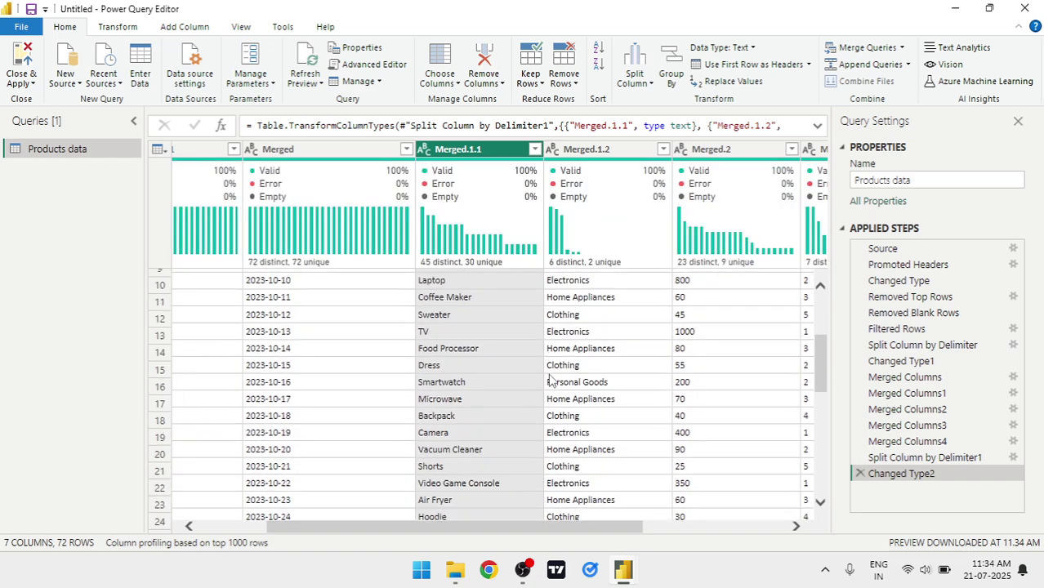
scroll(551, 380, down, 1)
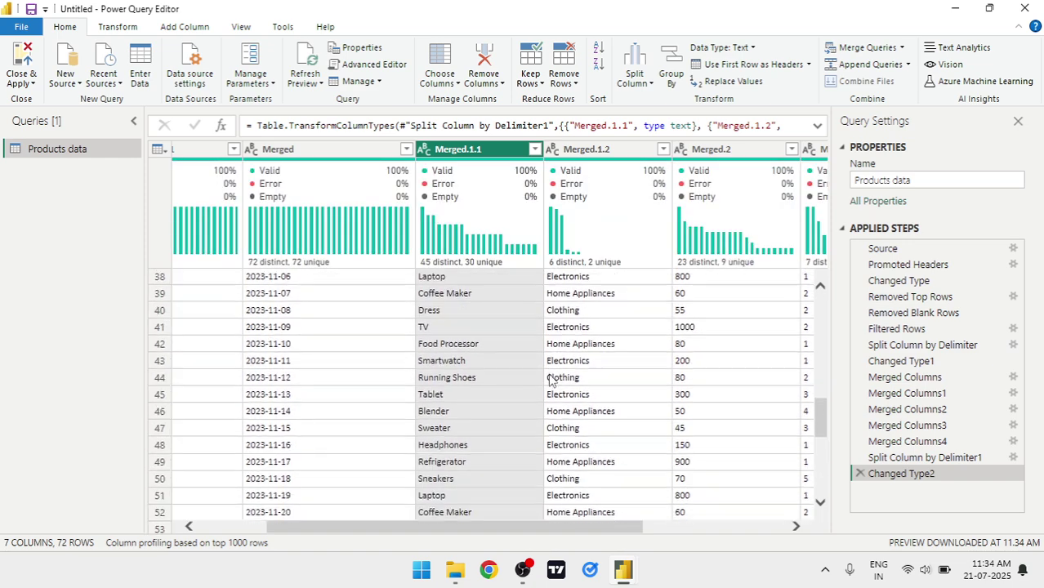
scroll(551, 380, up, 10)
scroll(551, 380, up, 3)
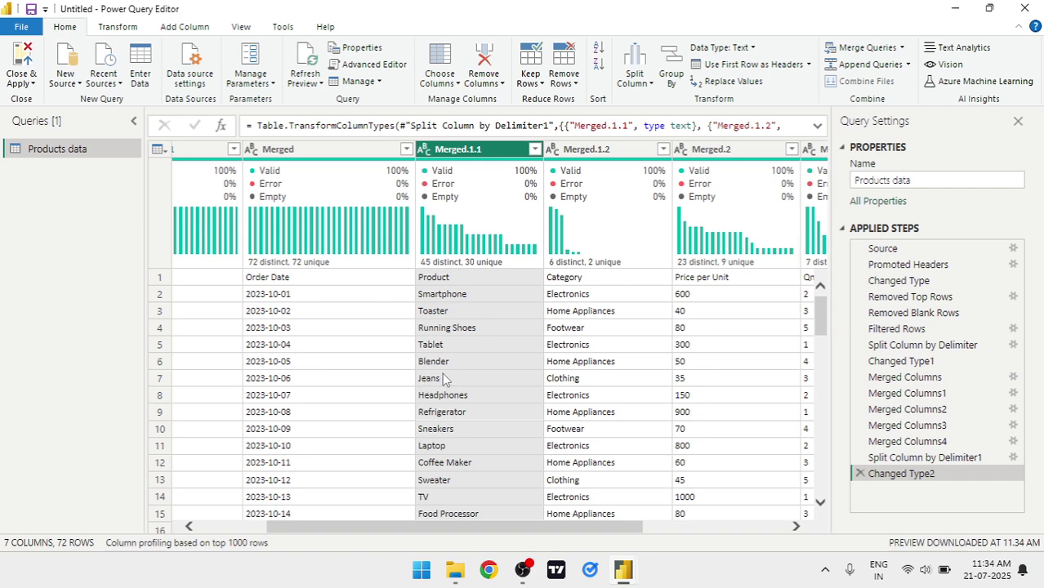
scroll(431, 462, down, 2)
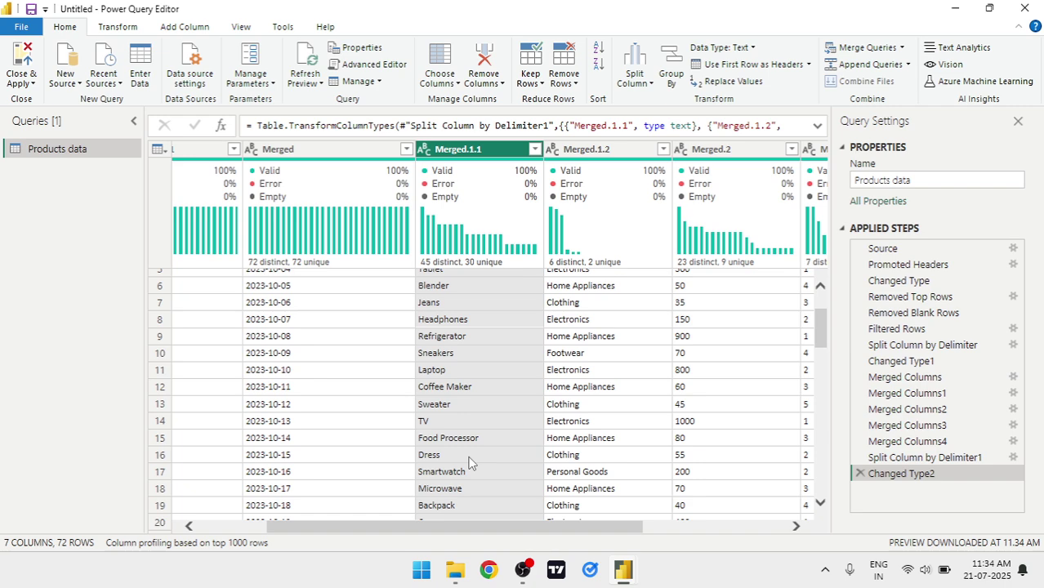
scroll(471, 464, up, 2)
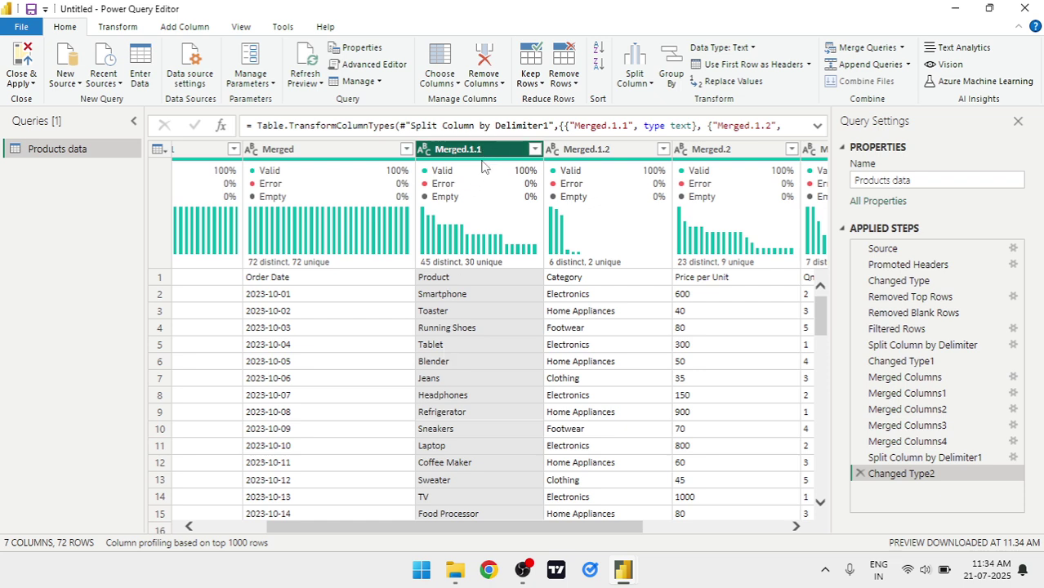
click(118, 28)
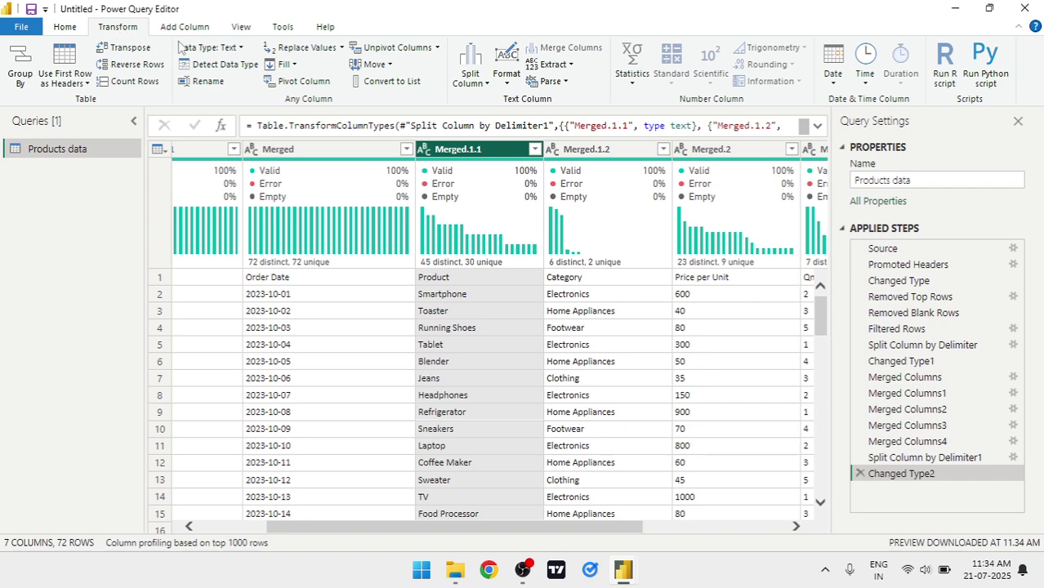
click(508, 72)
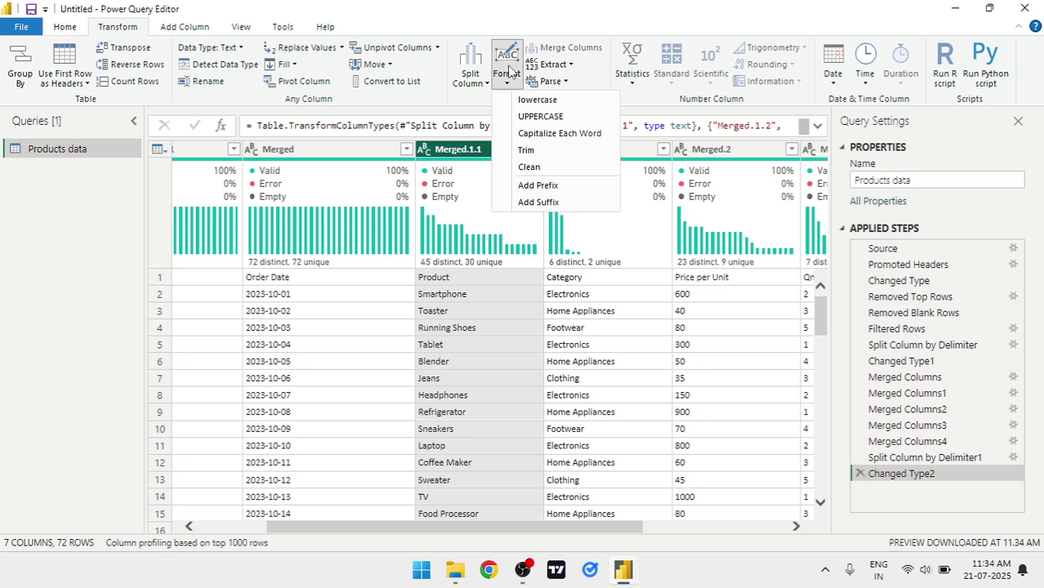
click(533, 152)
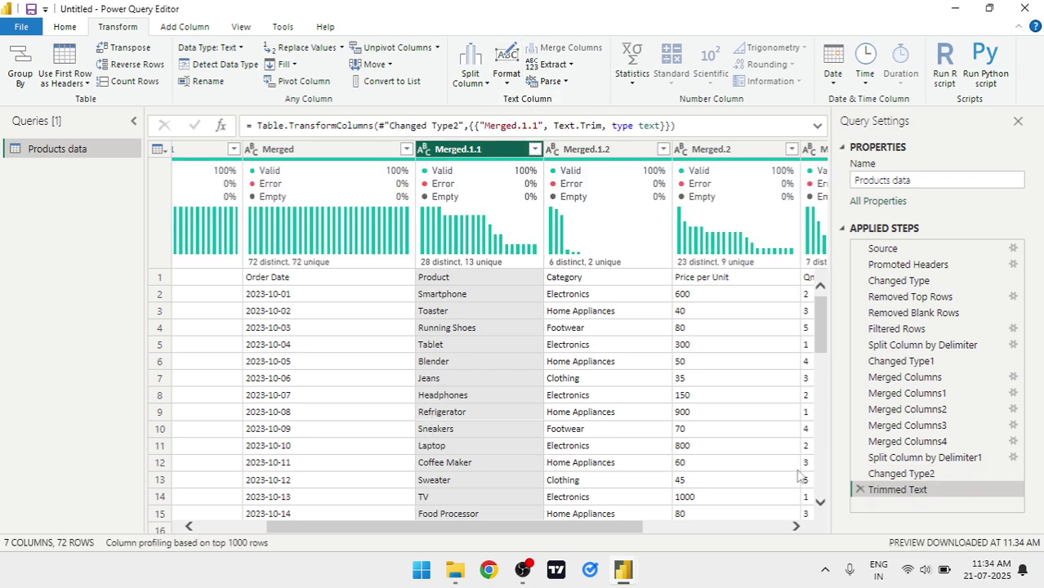
Promote the first row, holding Order Number, Order Date, Product and the other titles, to column headers
scroll(617, 418, down, 3)
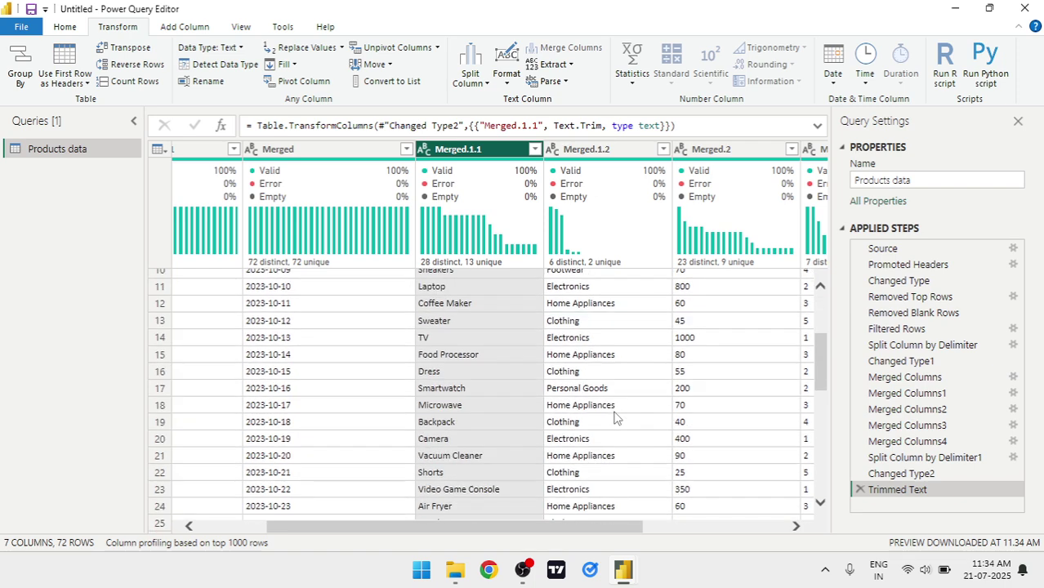
scroll(617, 418, up, 3)
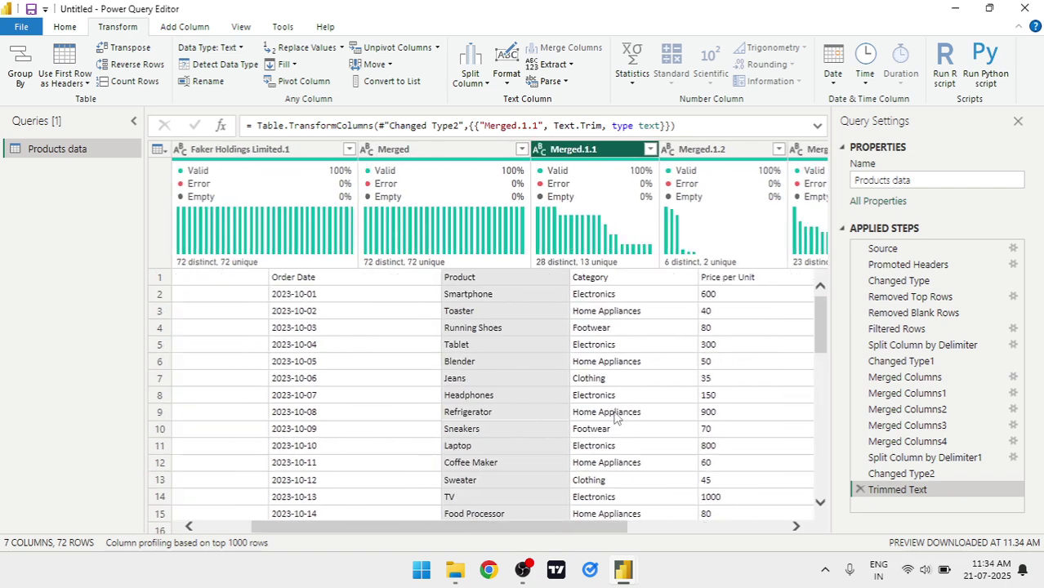
scroll(617, 418, right, 4)
scroll(617, 418, left, 4)
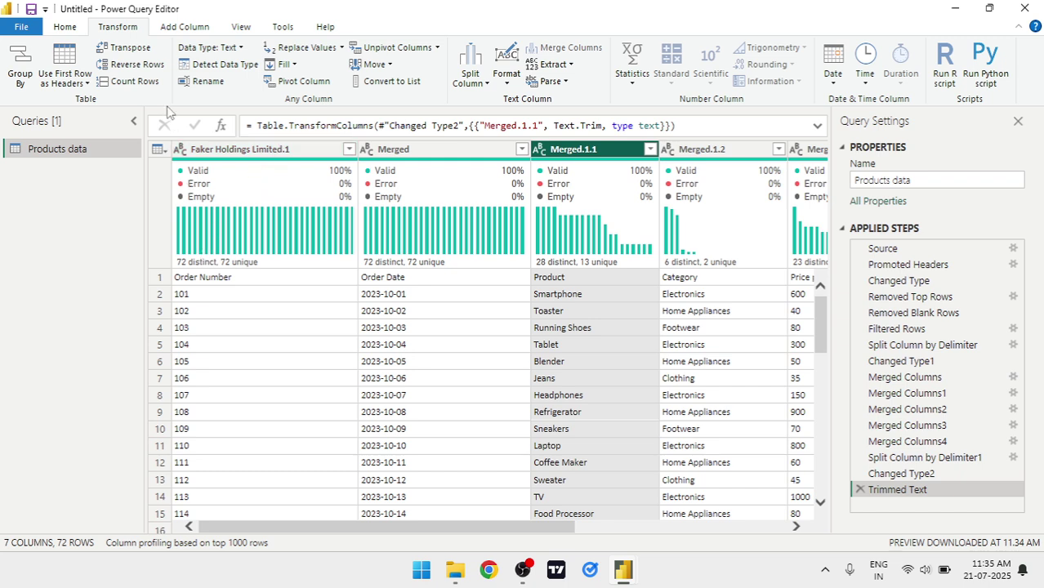
click(65, 27)
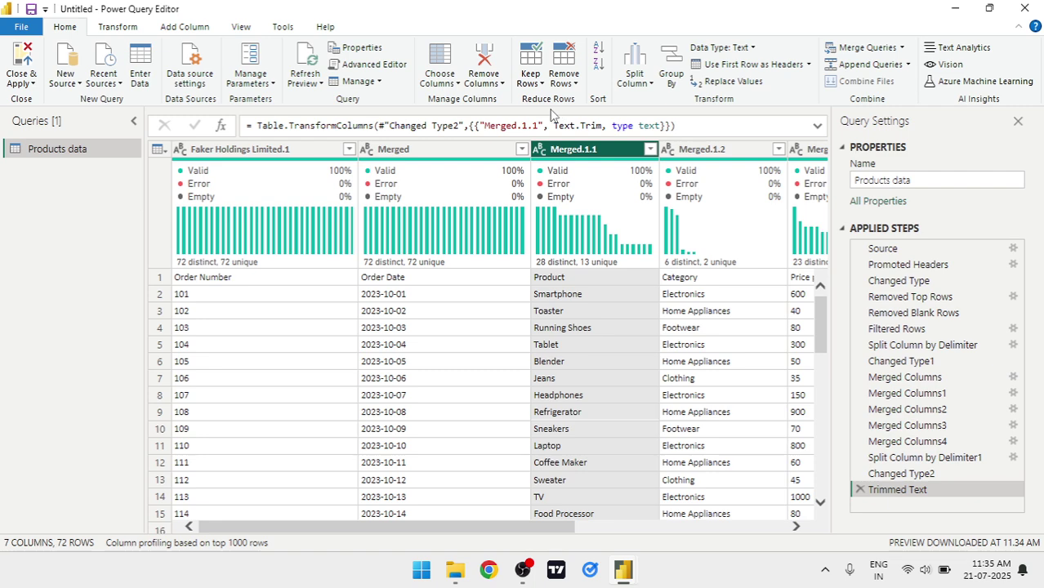
click(792, 67)
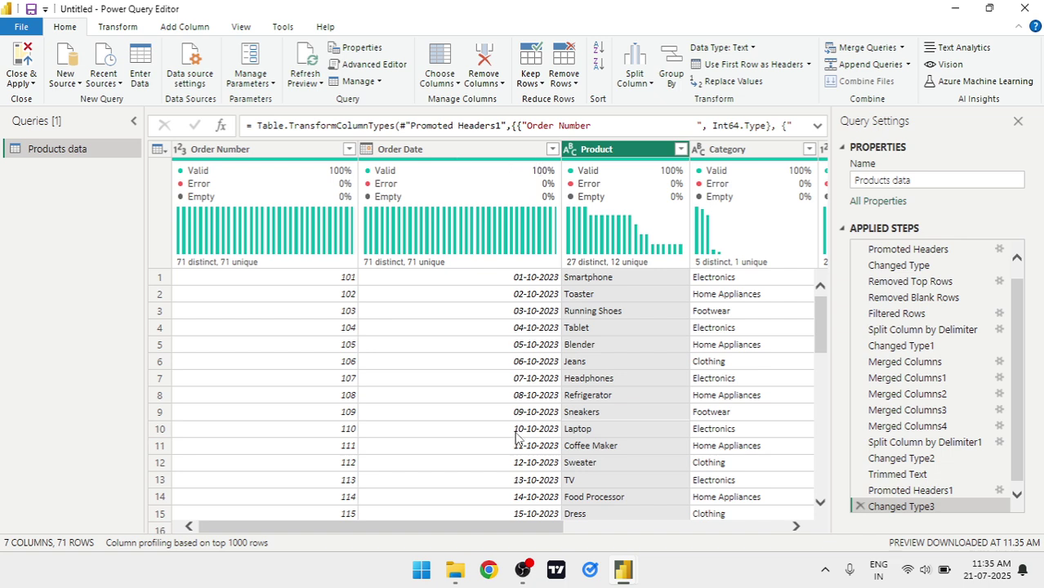
Review the data types and column quality of every column from Order Number to Total
scroll(886, 496, down, 1)
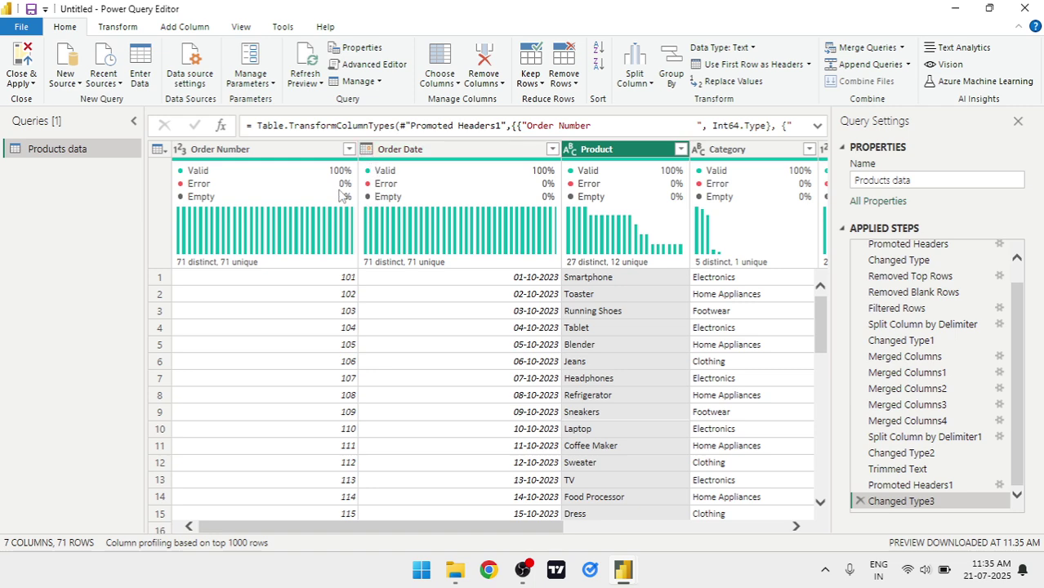
scroll(467, 298, right, 5)
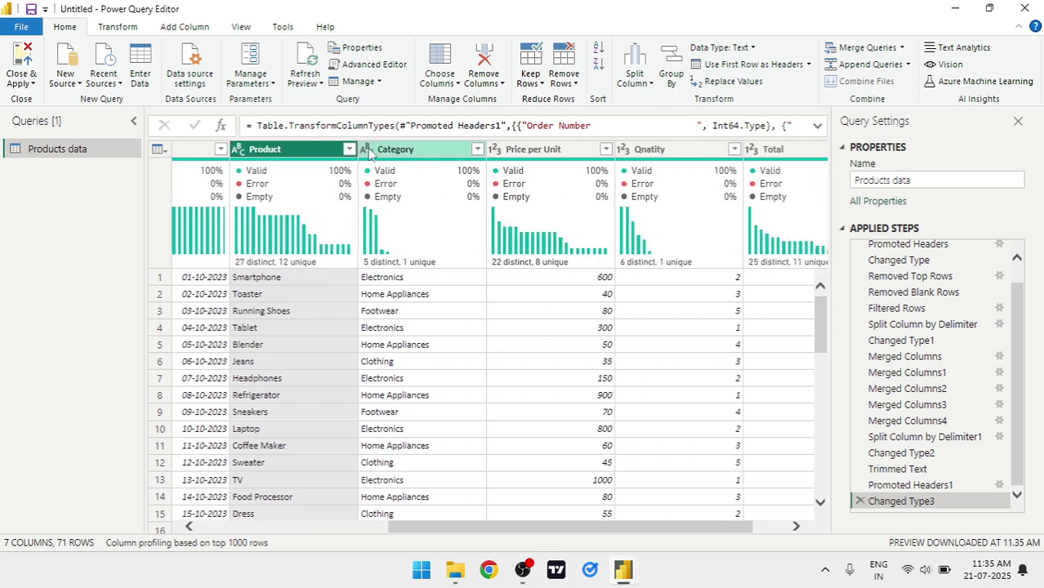
click(367, 152)
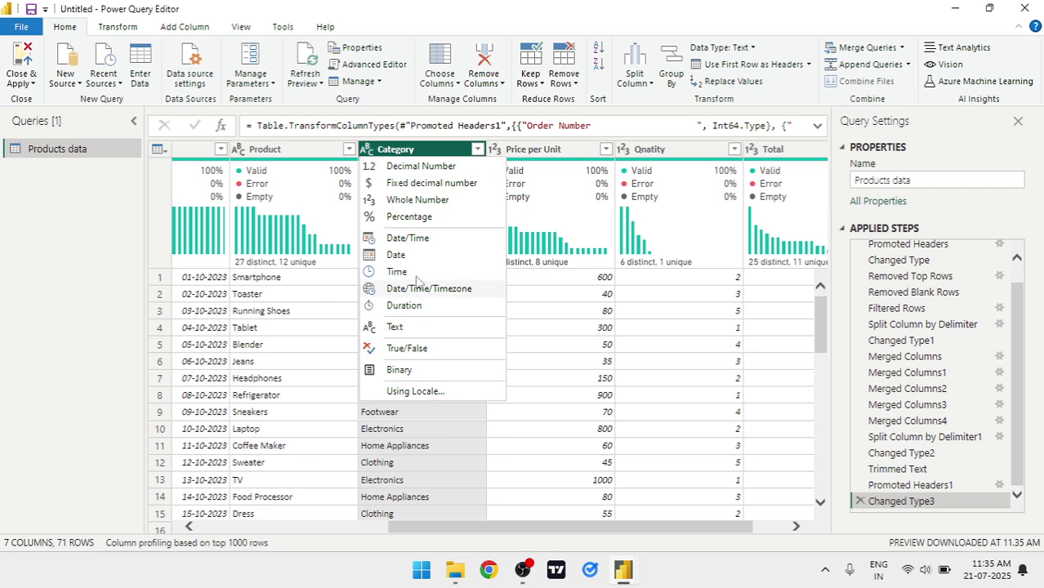
click(438, 154)
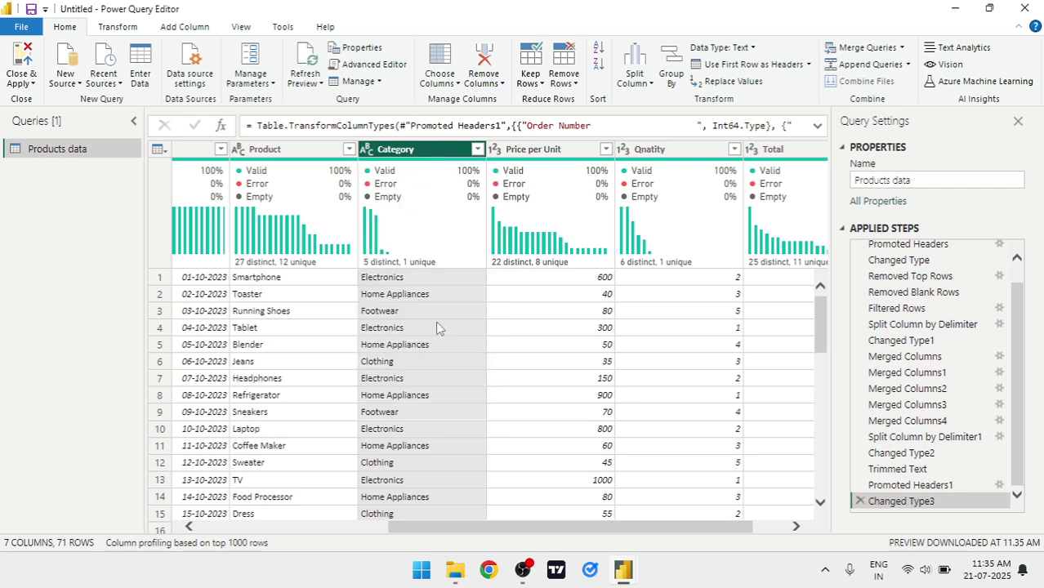
scroll(436, 322, right, 2)
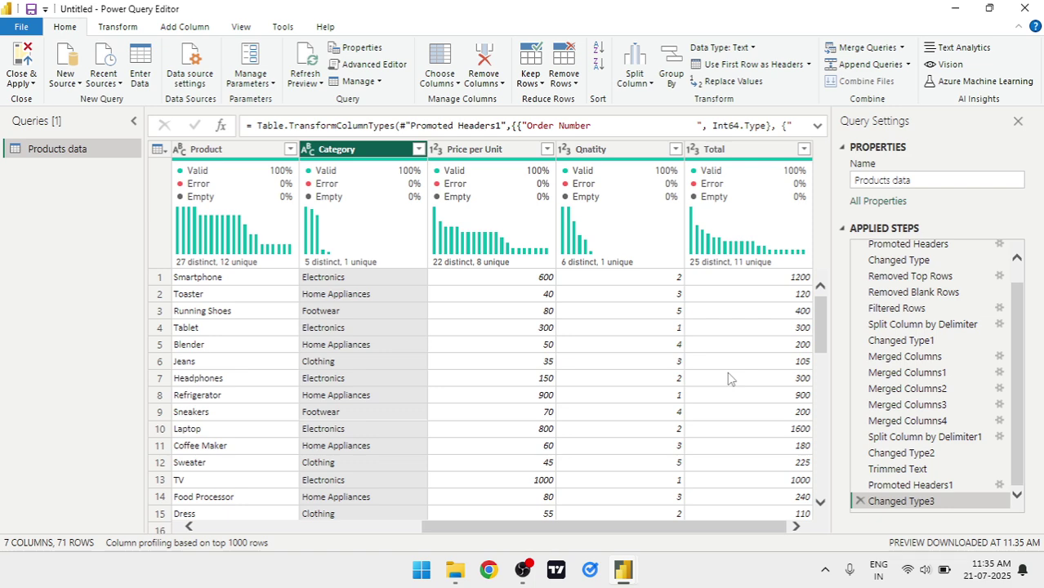
scroll(730, 378, left, 3)
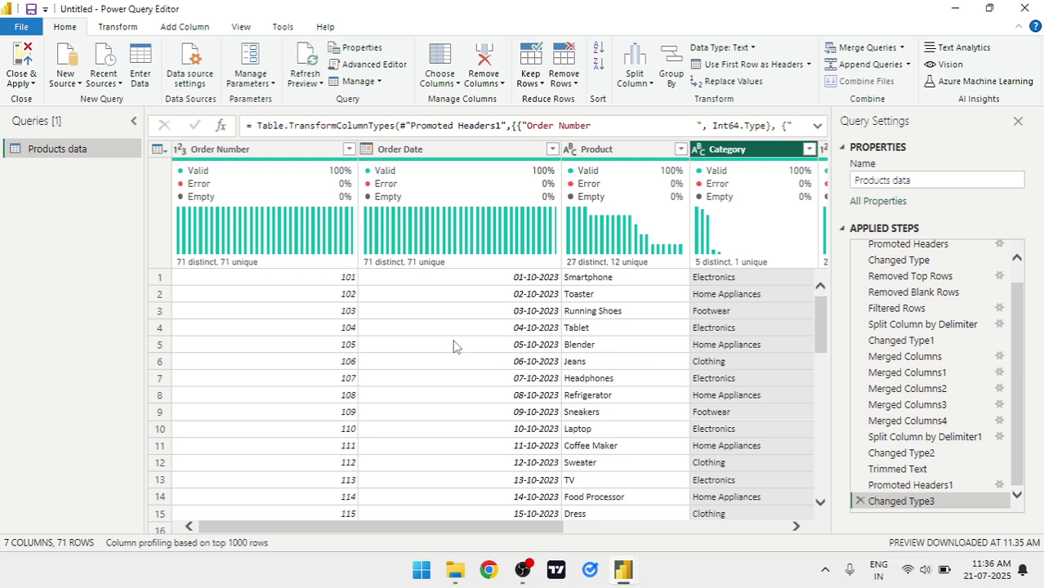
Close and apply the query changes to load the Products data table, and expand its field list
click(20, 58)
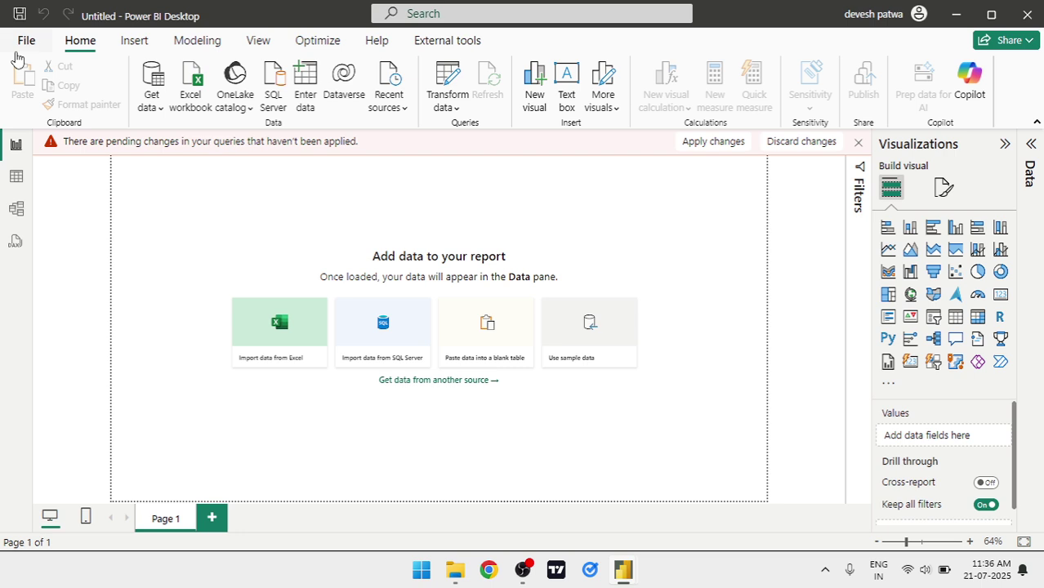
click(581, 307)
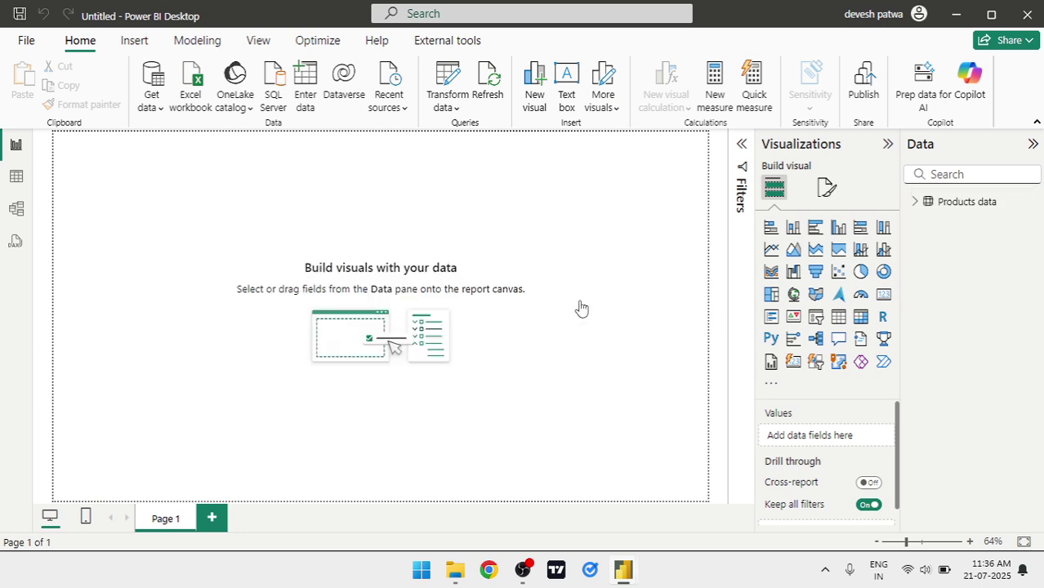
click(917, 203)
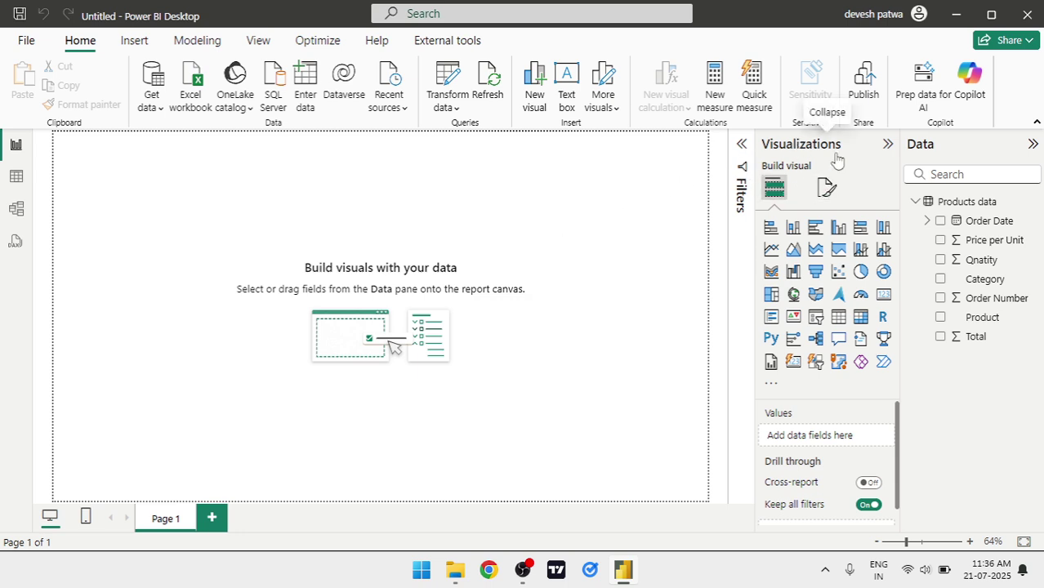
Set the report page's canvas background colour to the lightest grey theme shade
click(828, 188)
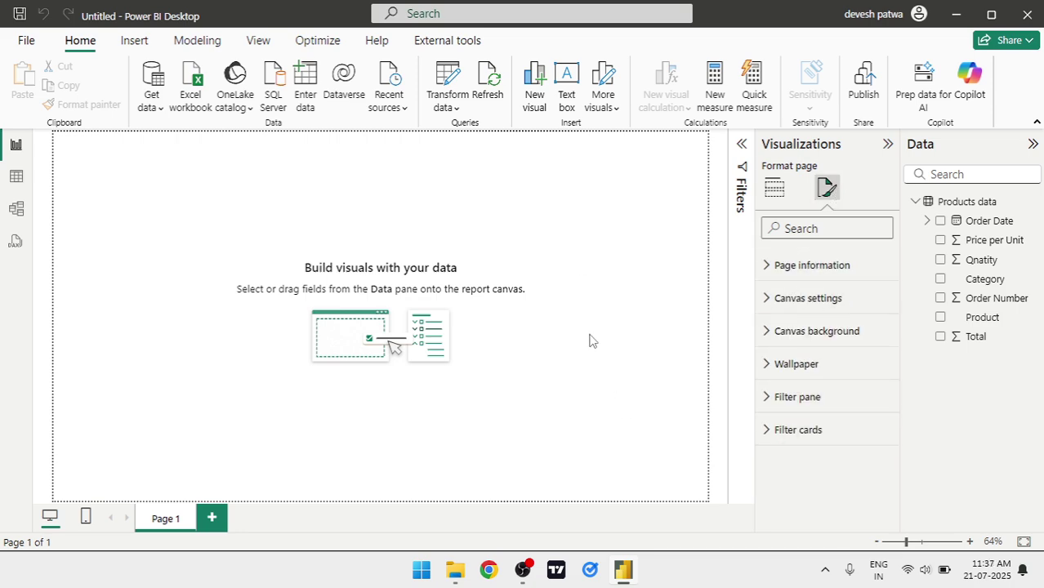
click(774, 334)
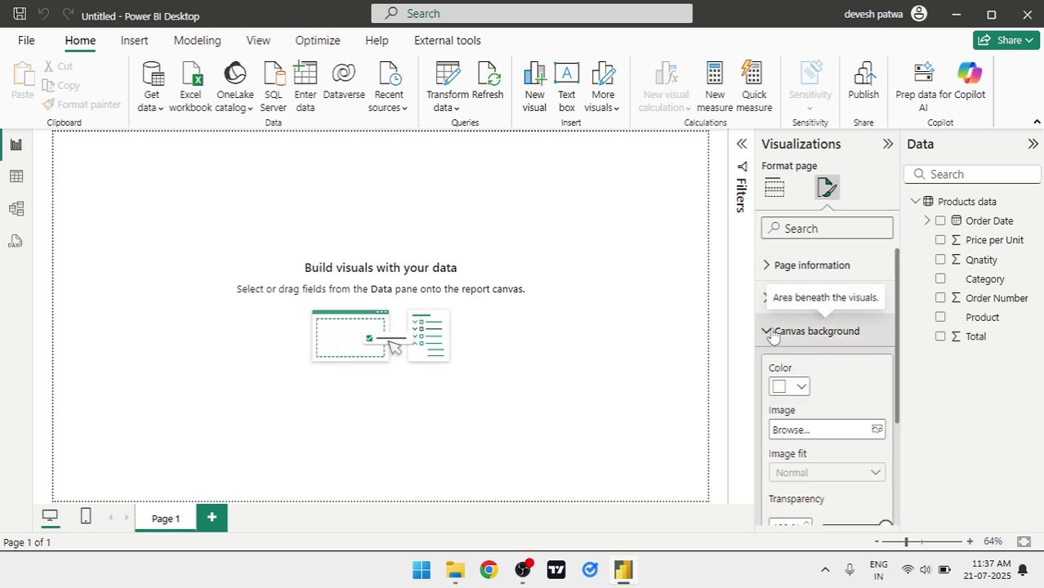
click(801, 388)
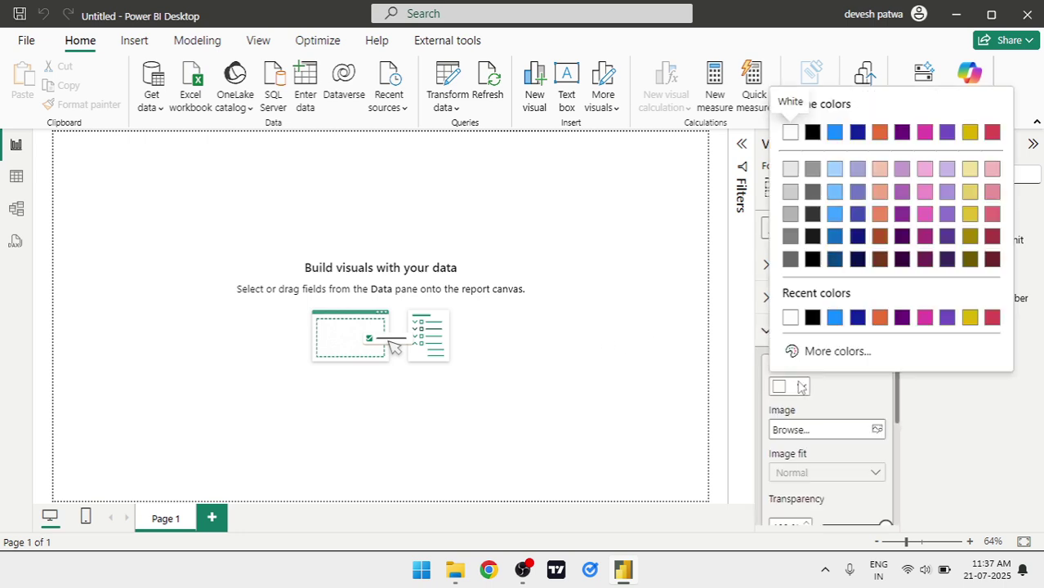
click(790, 169)
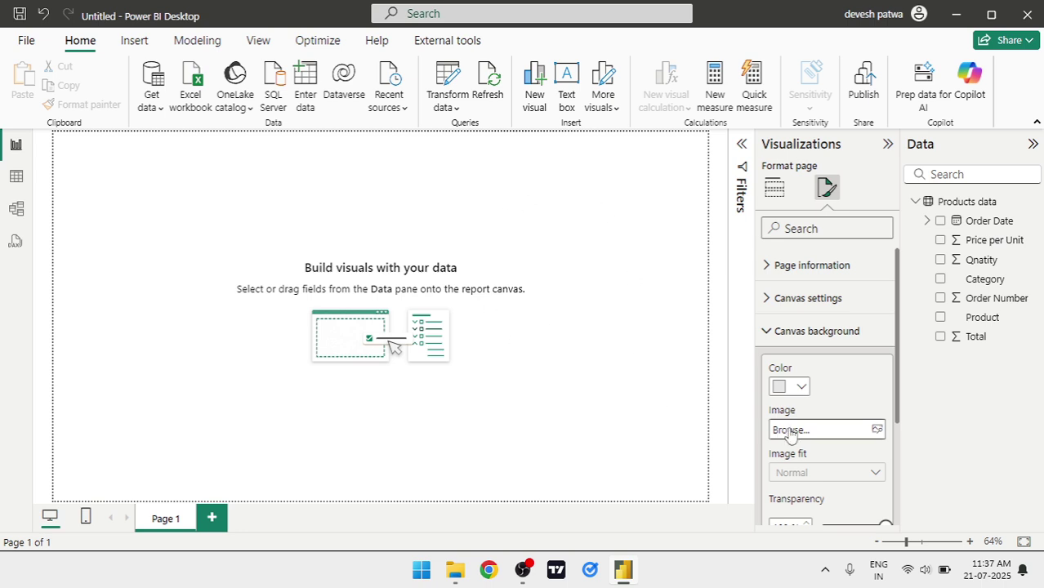
Set the canvas background transparency to 5%
scroll(791, 434, down, 2)
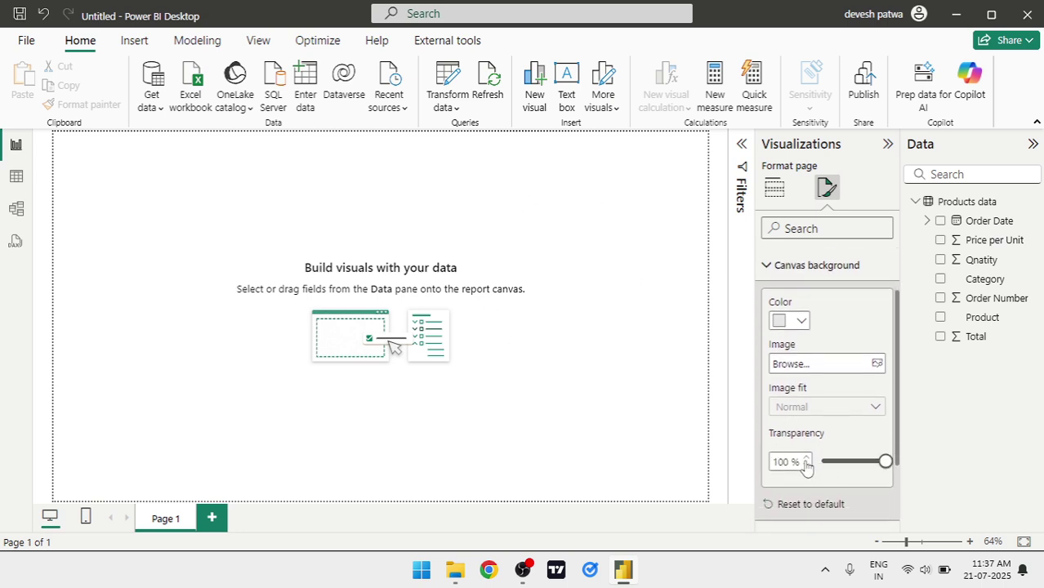
click(797, 462)
text(36)
drag(840, 470, 826, 463)
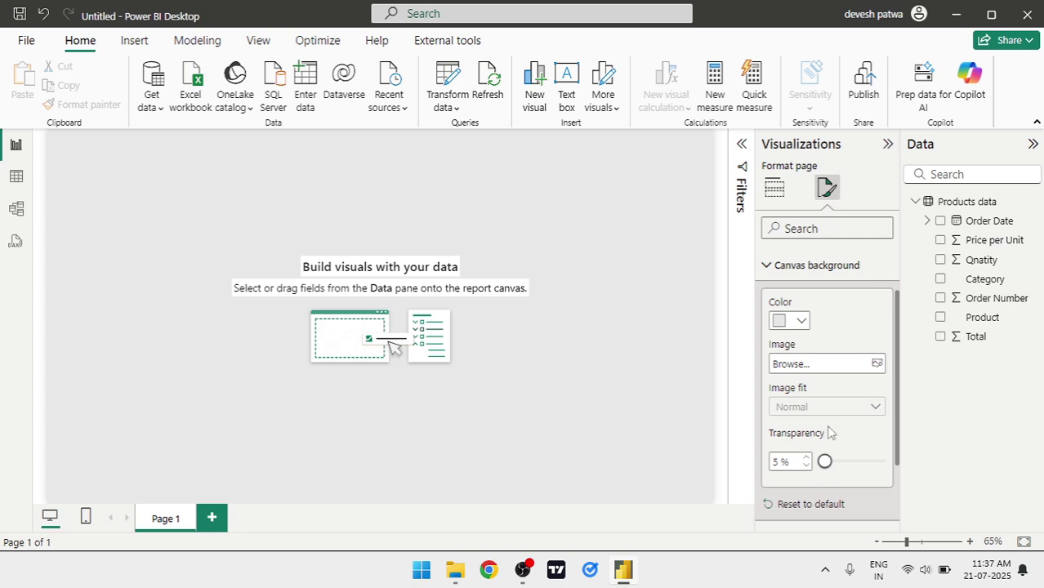
scroll(830, 433, down, 3)
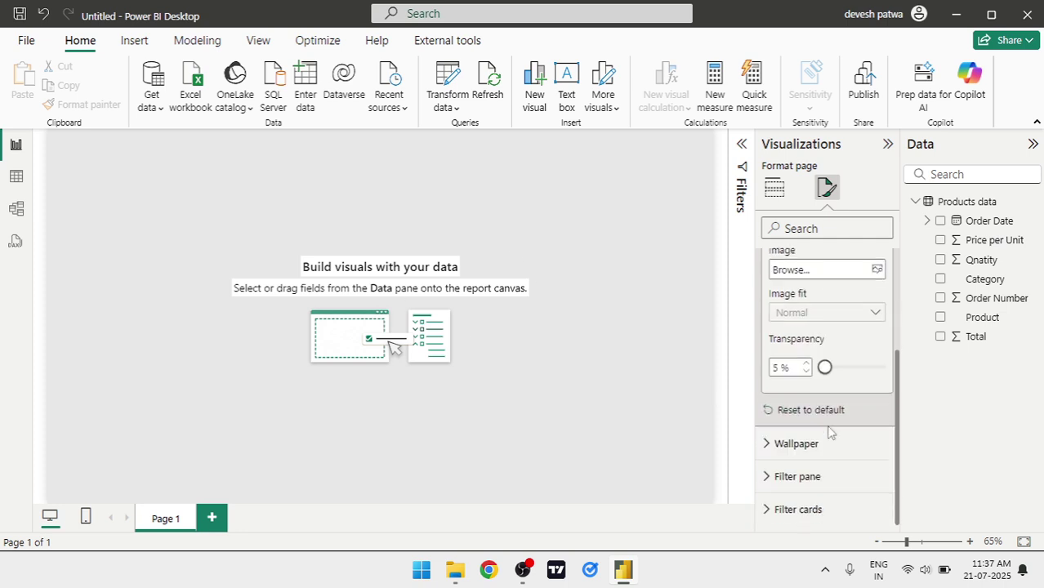
scroll(830, 432, up, 5)
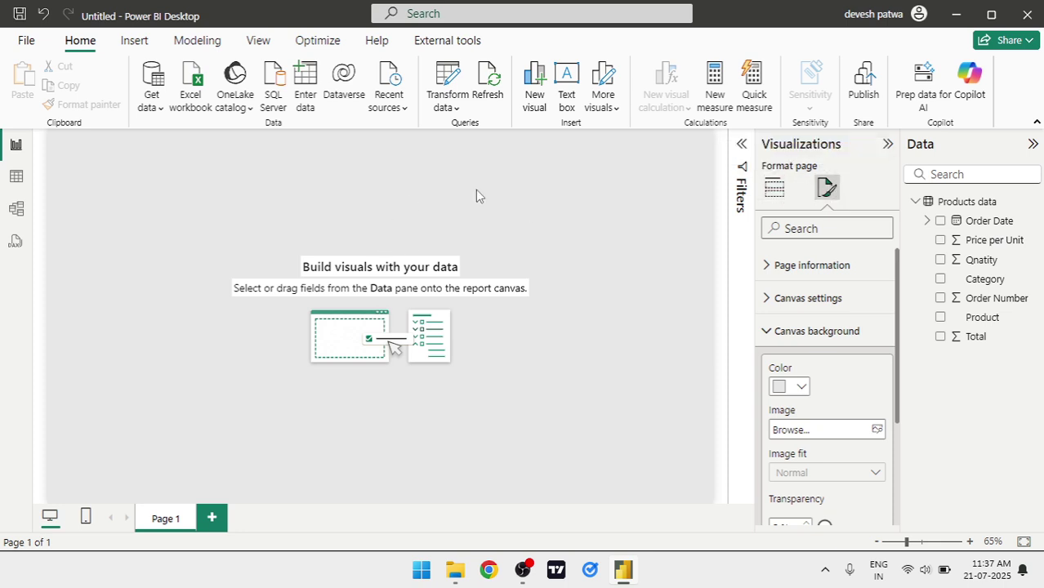
Insert a text box on the report page with the title "Product data Analysis"
click(784, 194)
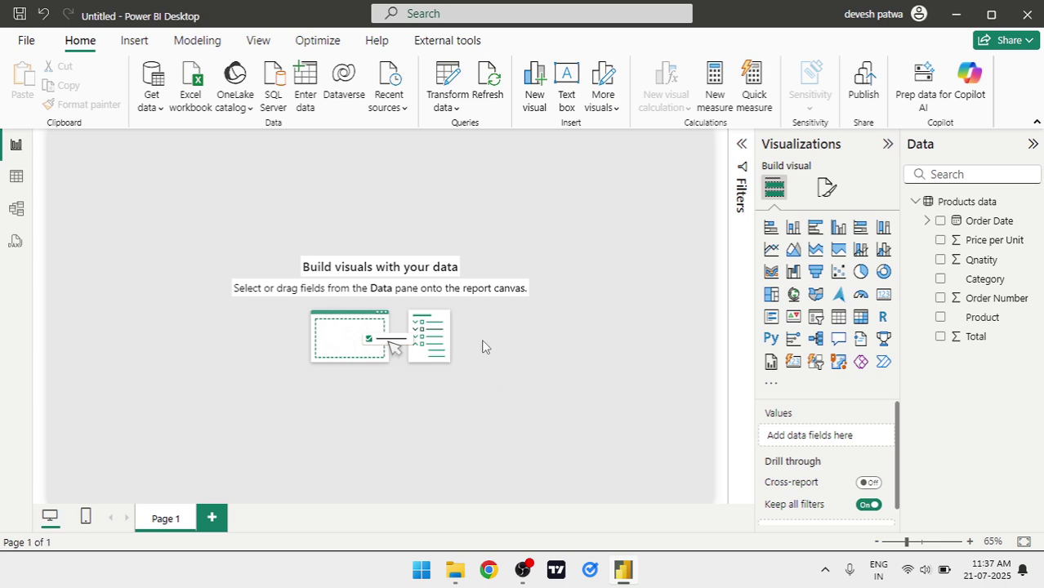
click(134, 41)
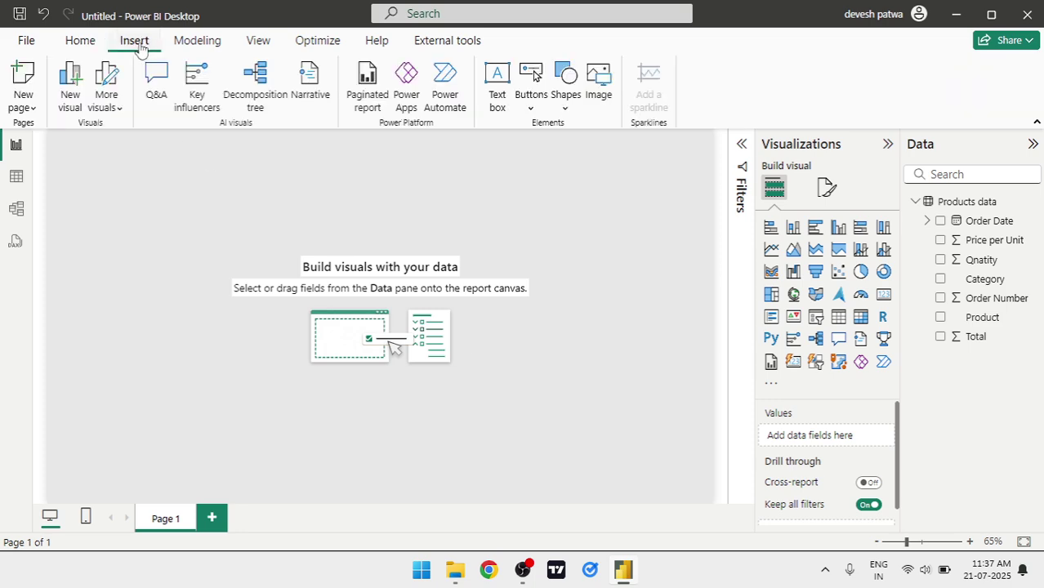
click(497, 76)
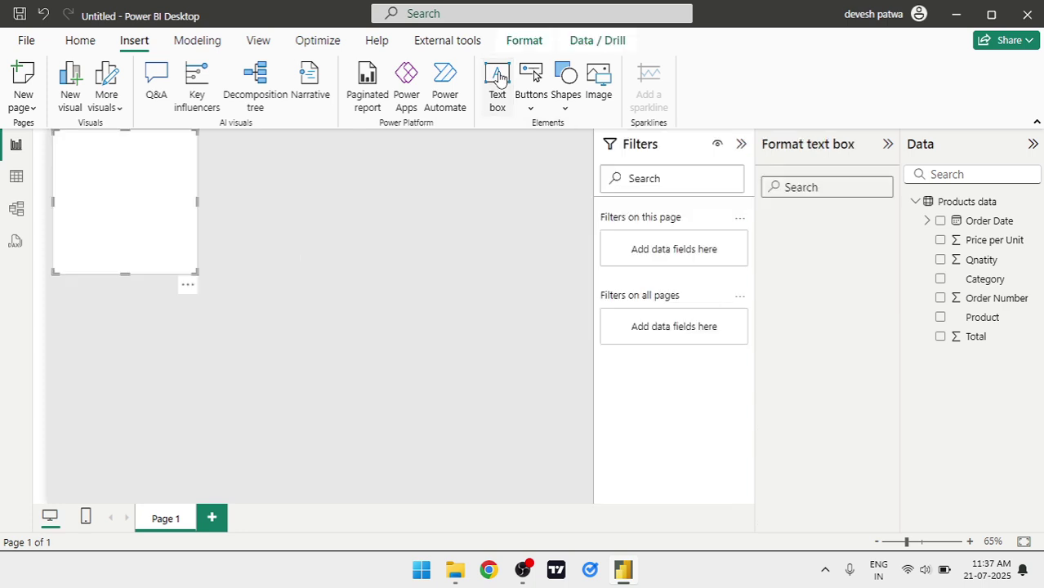
click(104, 194)
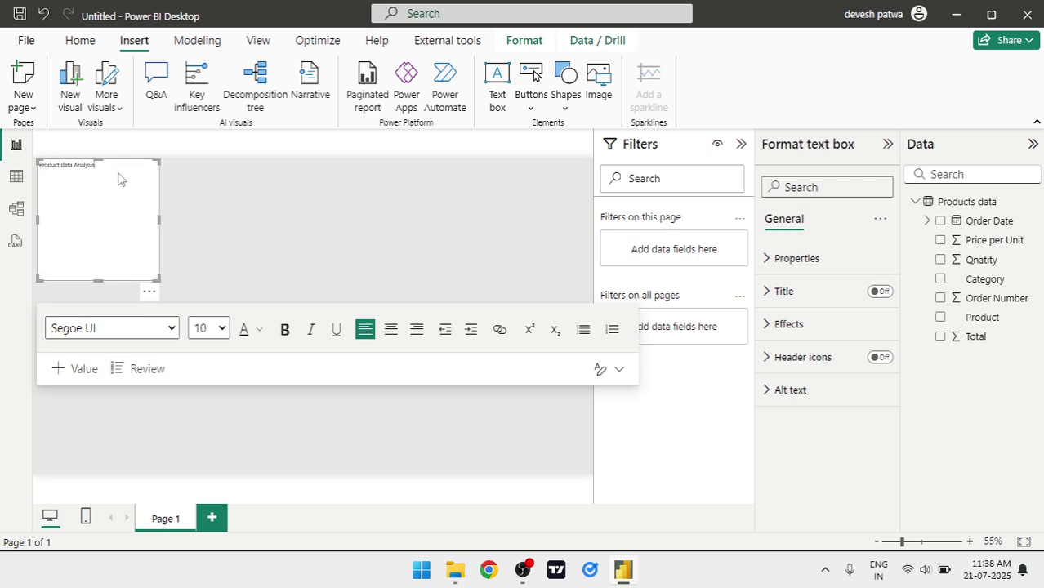
Format the whole title text at font size 36 in bold
key(ctrl+a)
click(222, 329)
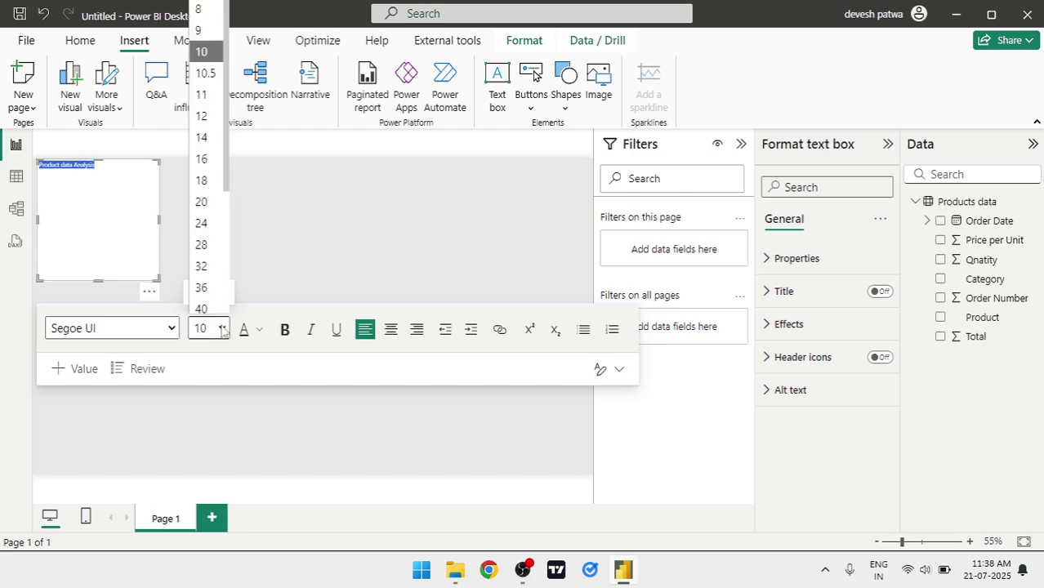
click(203, 281)
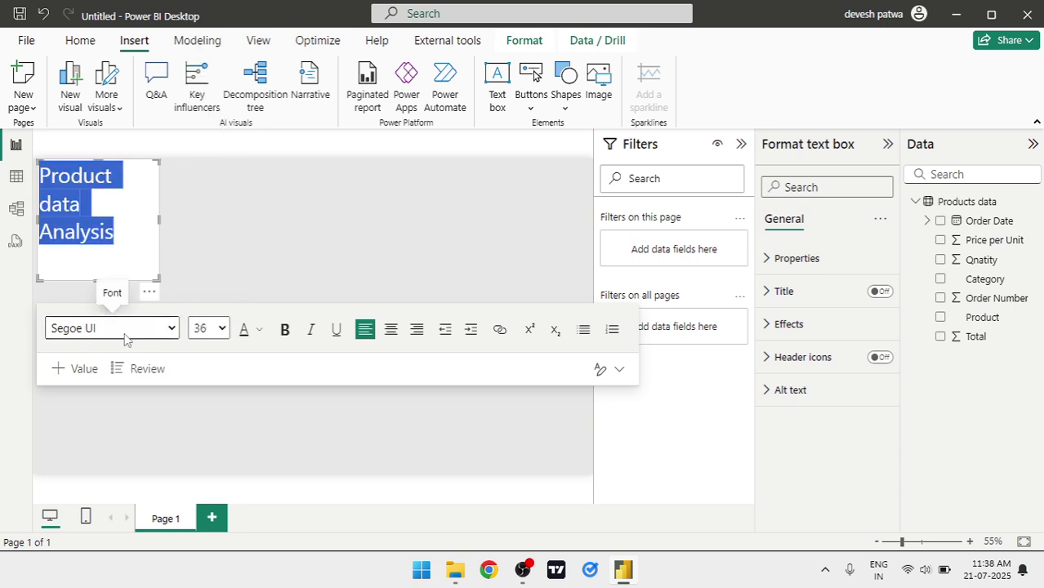
click(285, 332)
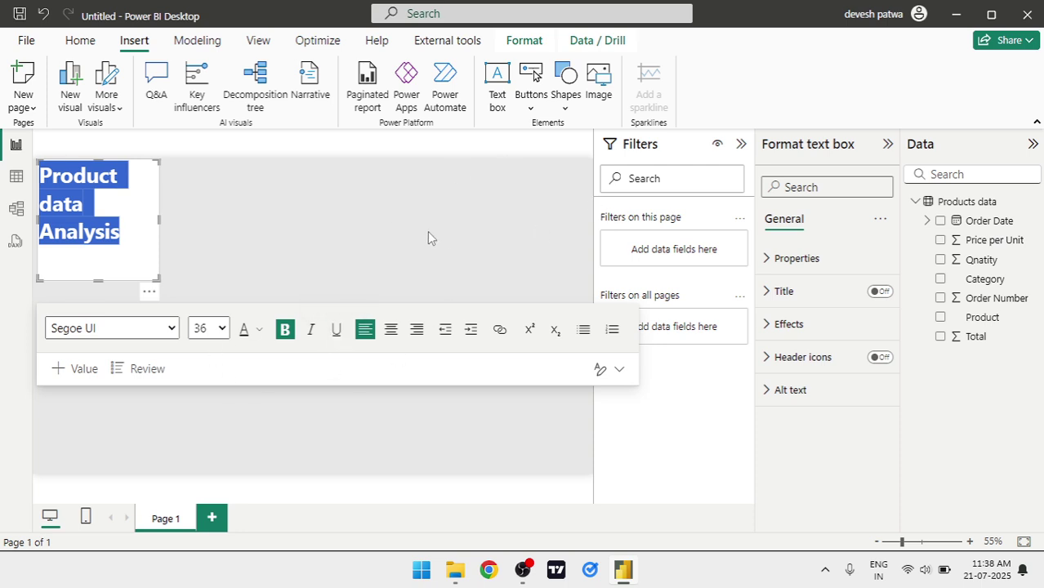
Collapse the filters and resize the title text box to span the page width at a single line's height
click(742, 143)
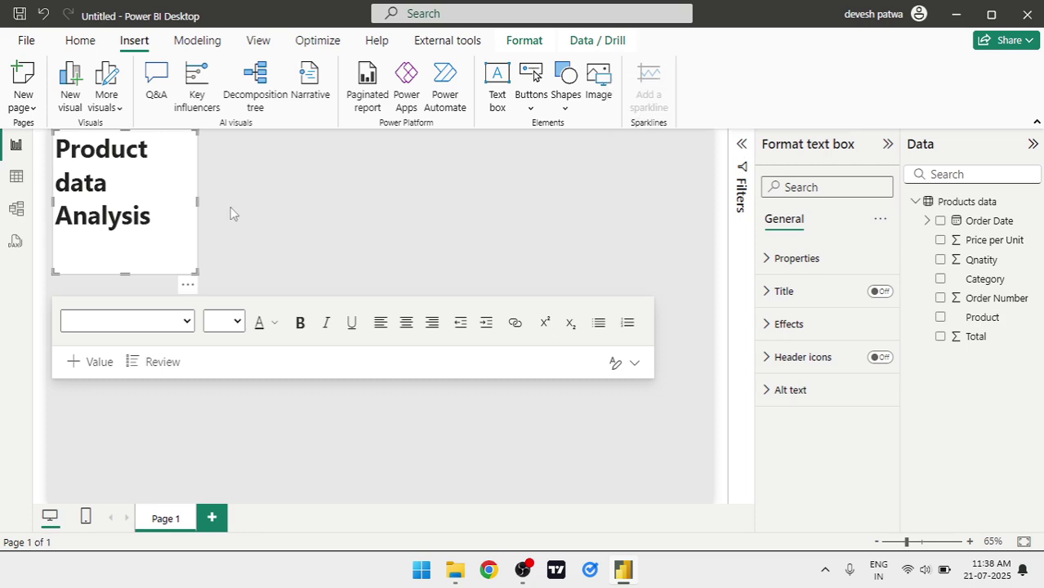
click(230, 208)
click(183, 268)
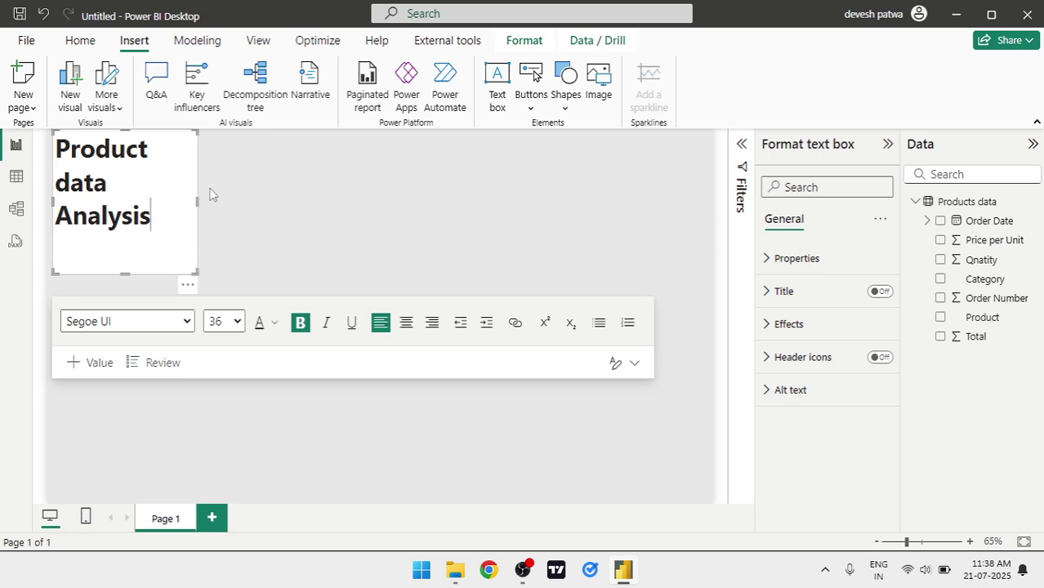
drag(197, 200, 728, 196)
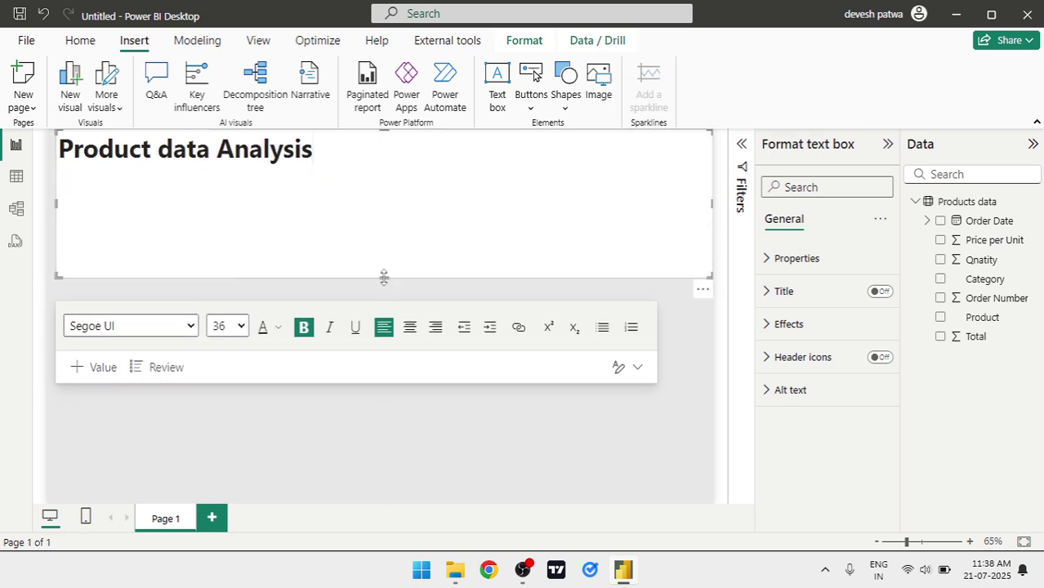
drag(382, 238, 386, 177)
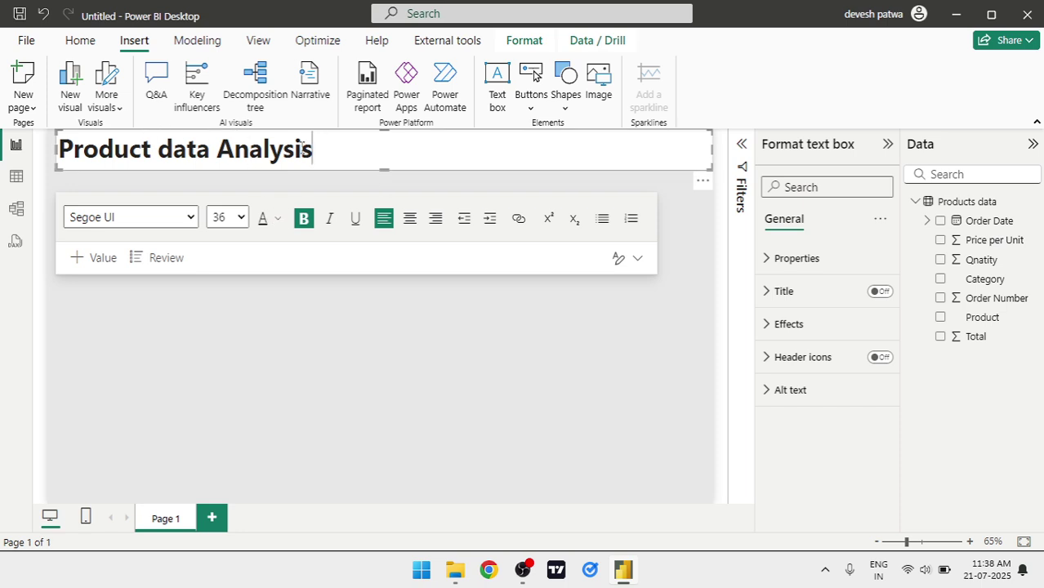
key(shift+Left)
key(shift+Left)
key(shift+Left)
key(shift+Left)
key(shift+Left)
key(shift+Left)
key(shift+Left)
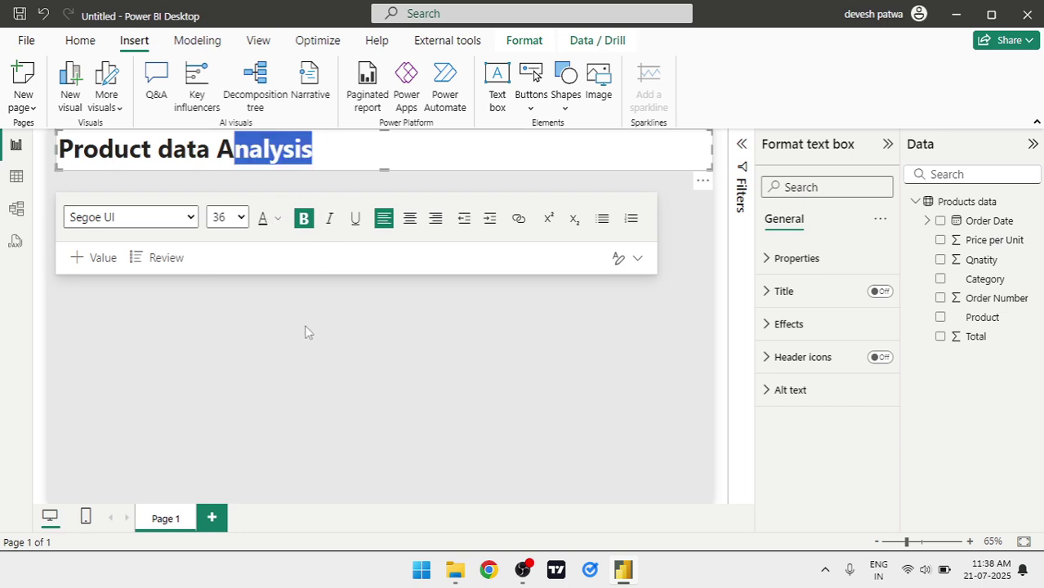
click(278, 317)
key(shift+Left)
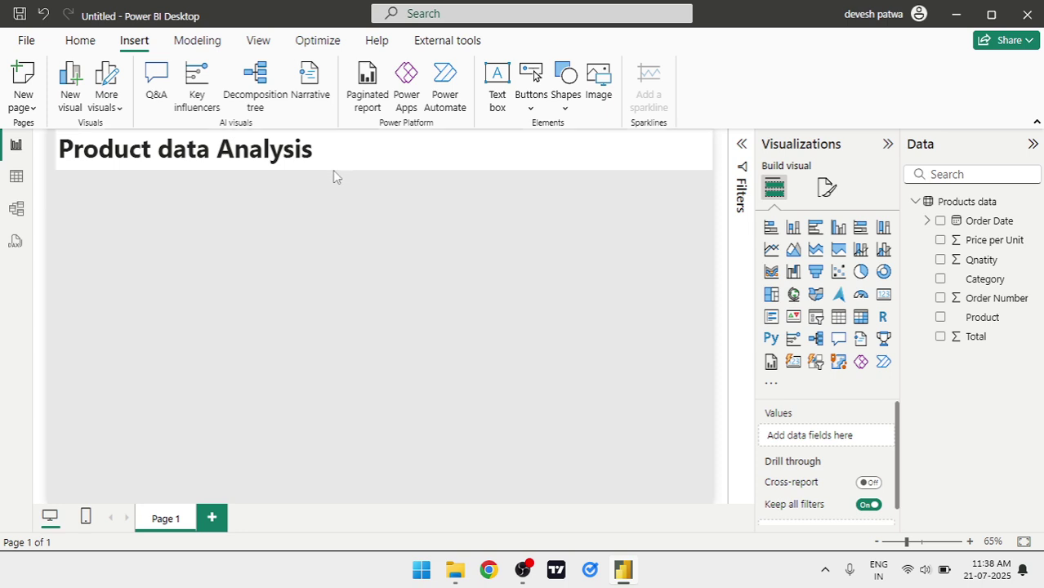
Move the title text box flush with the page's left edge and widen it to reach the right edge
click(440, 170)
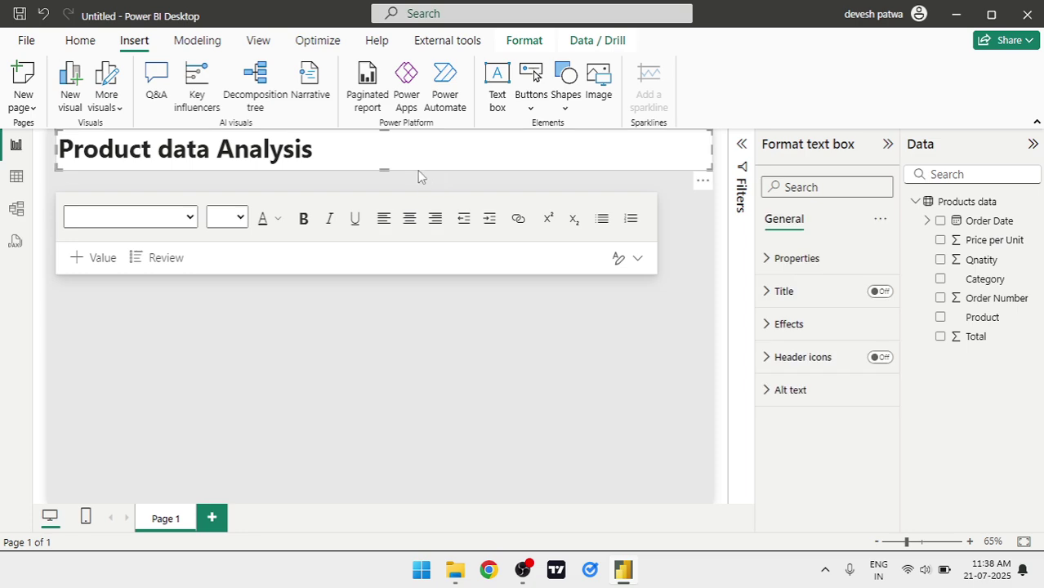
drag(423, 176, 365, 175)
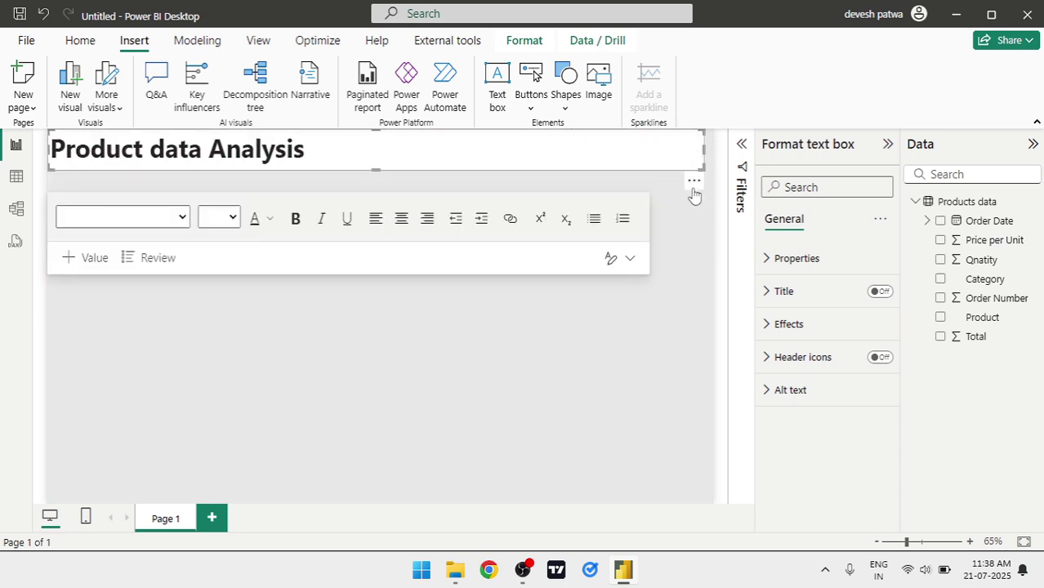
click(664, 215)
drag(663, 216, 636, 199)
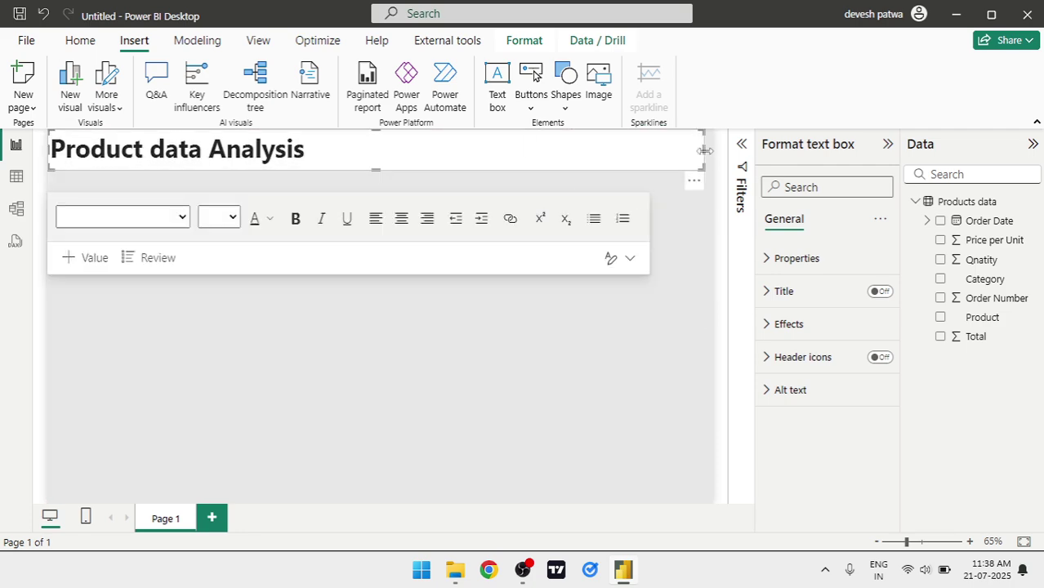
mouse_move(703, 151)
mouse_down()
mouse_move(724, 155)
mouse_move(712, 151)
mouse_up()
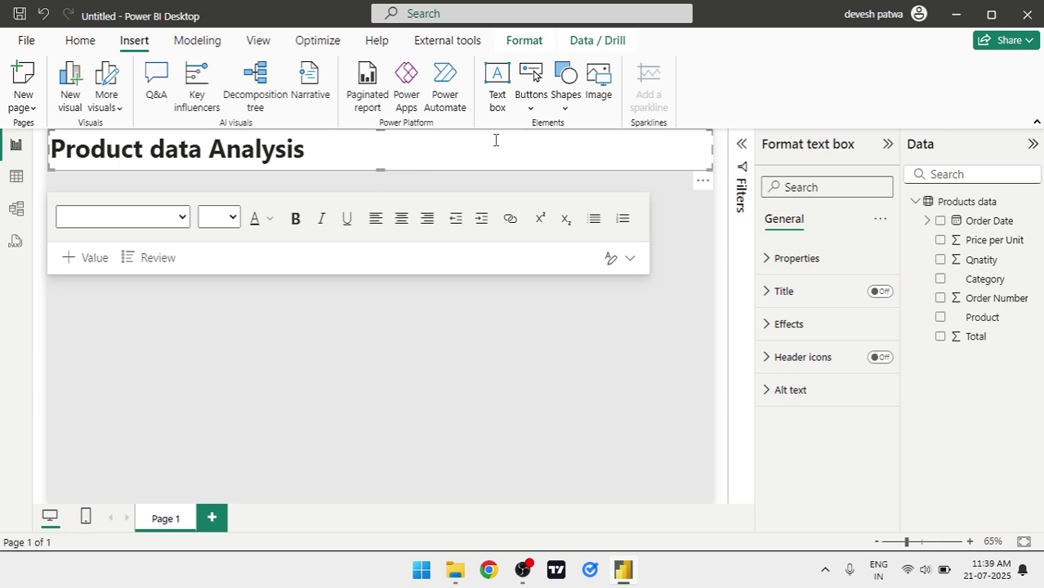
Set the font color of the whole title text to white
click(331, 143)
key(ctrl+a)
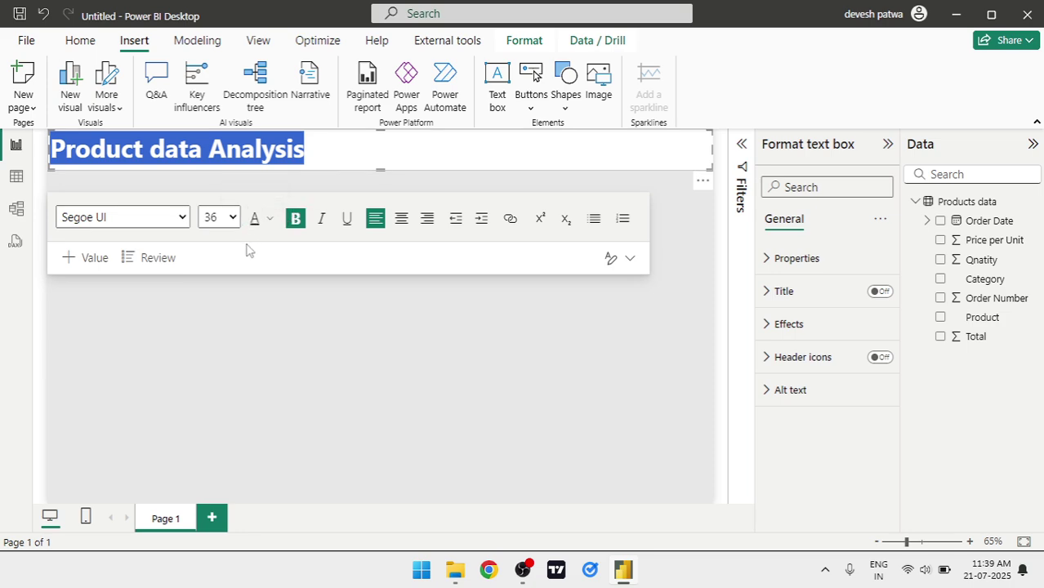
click(270, 219)
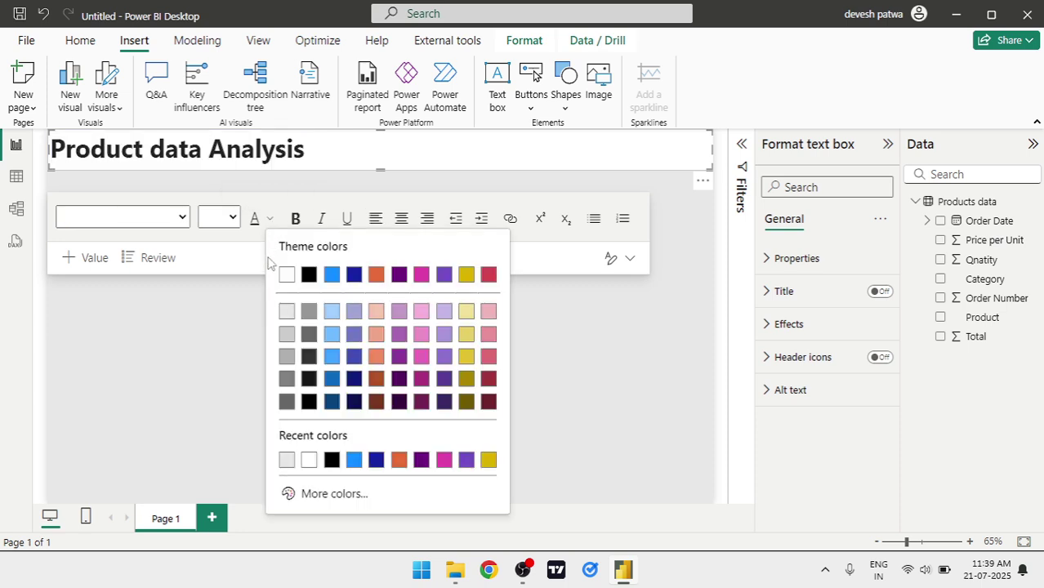
click(285, 276)
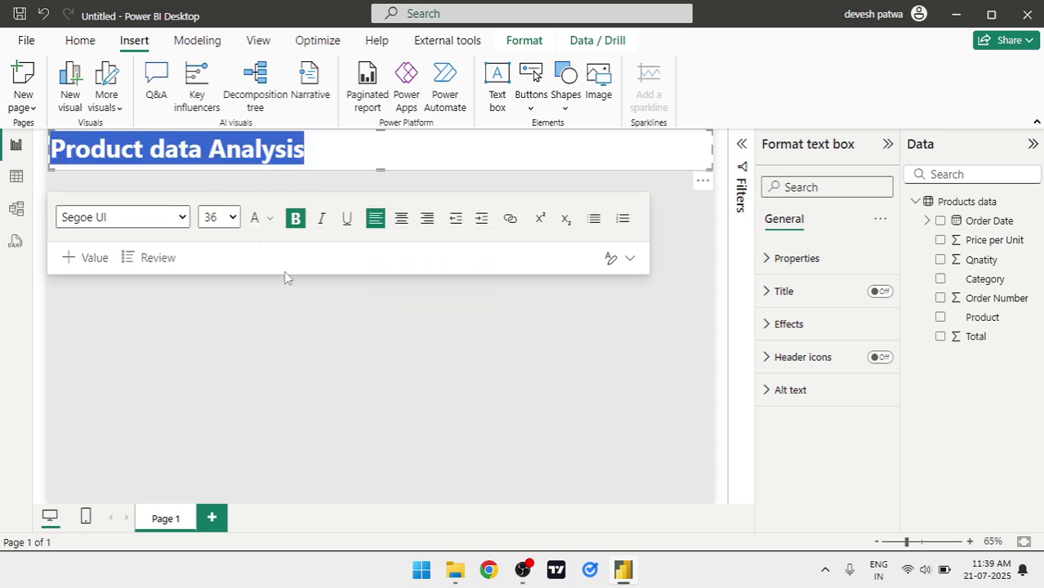
click(438, 325)
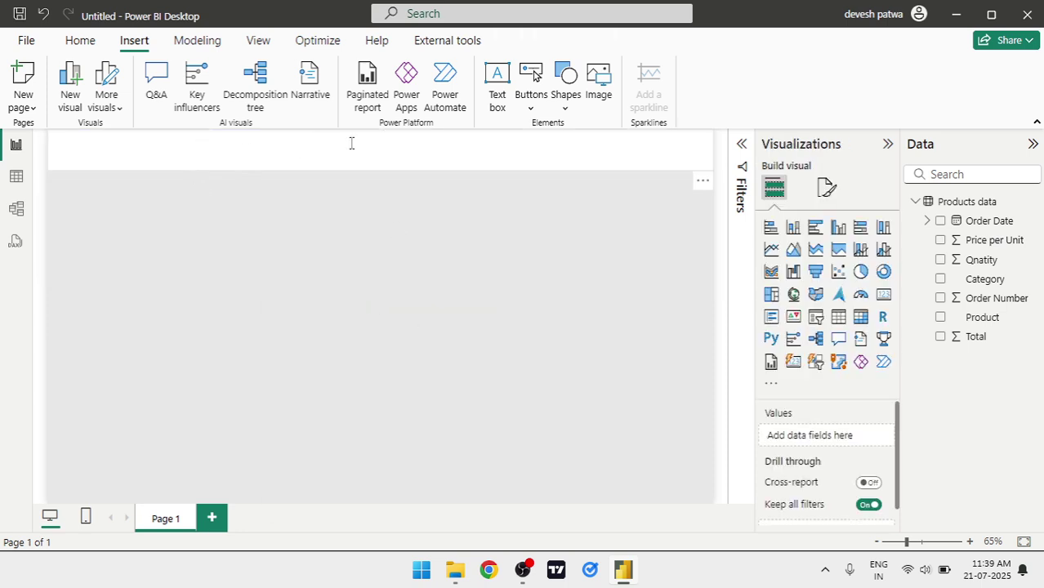
Set the title text box's background color to dark purple
click(504, 151)
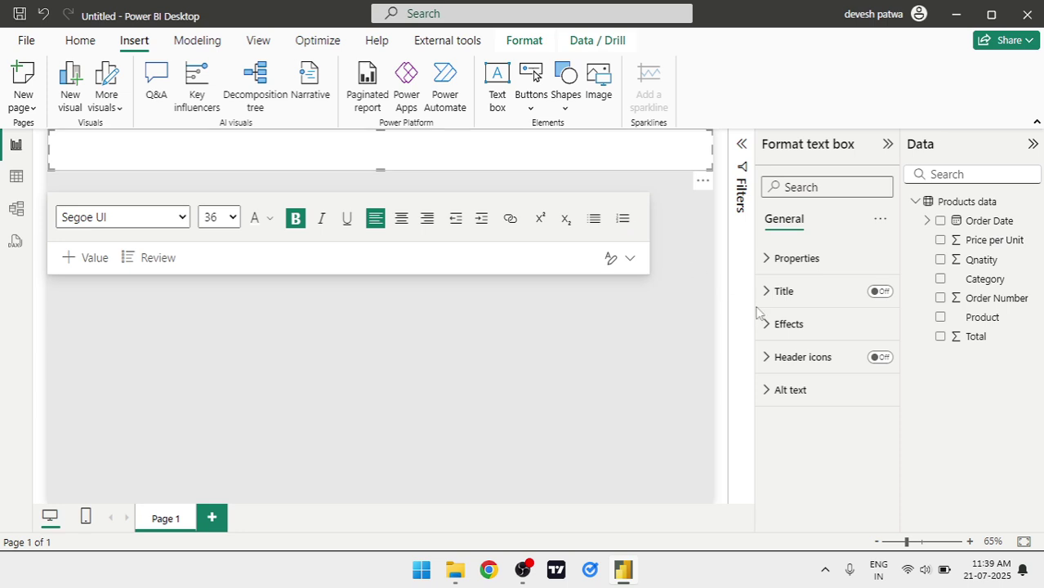
click(772, 335)
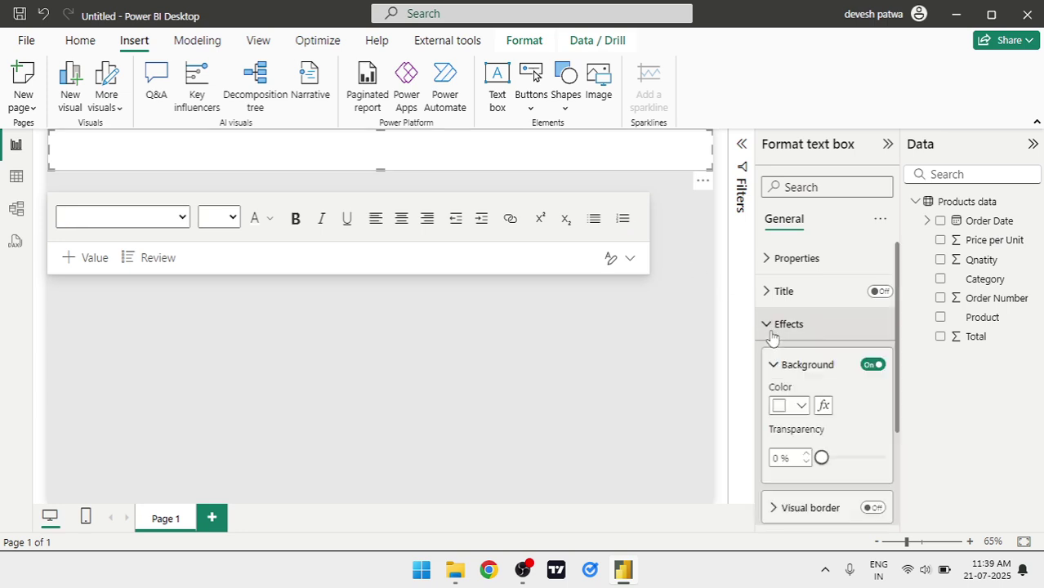
click(792, 406)
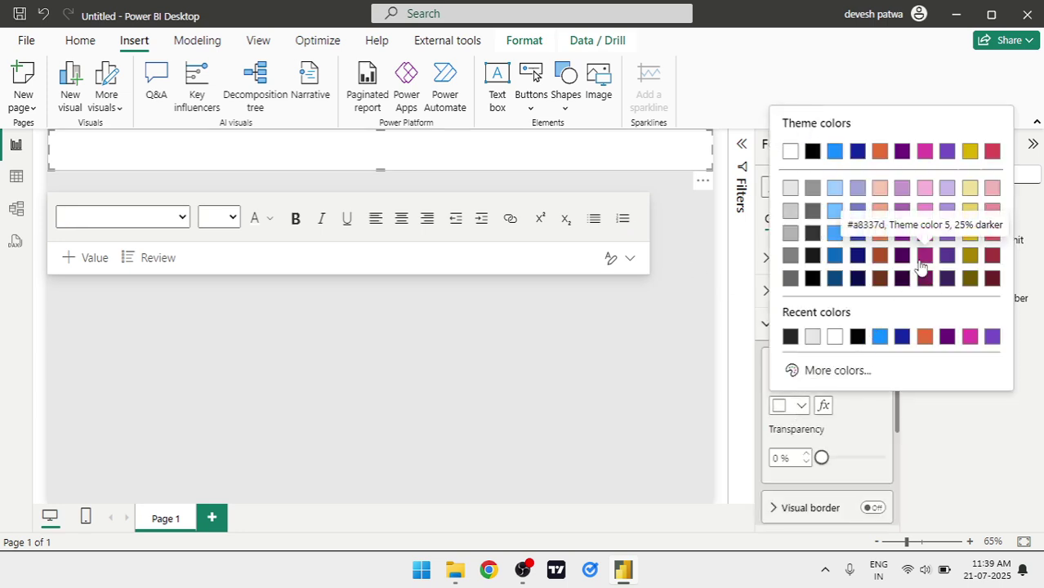
click(947, 257)
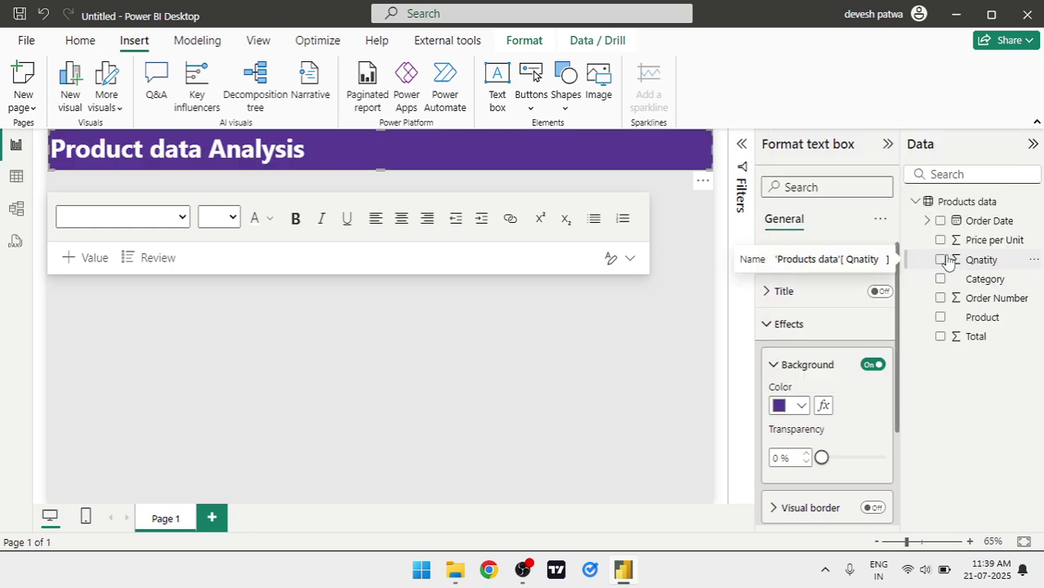
click(607, 404)
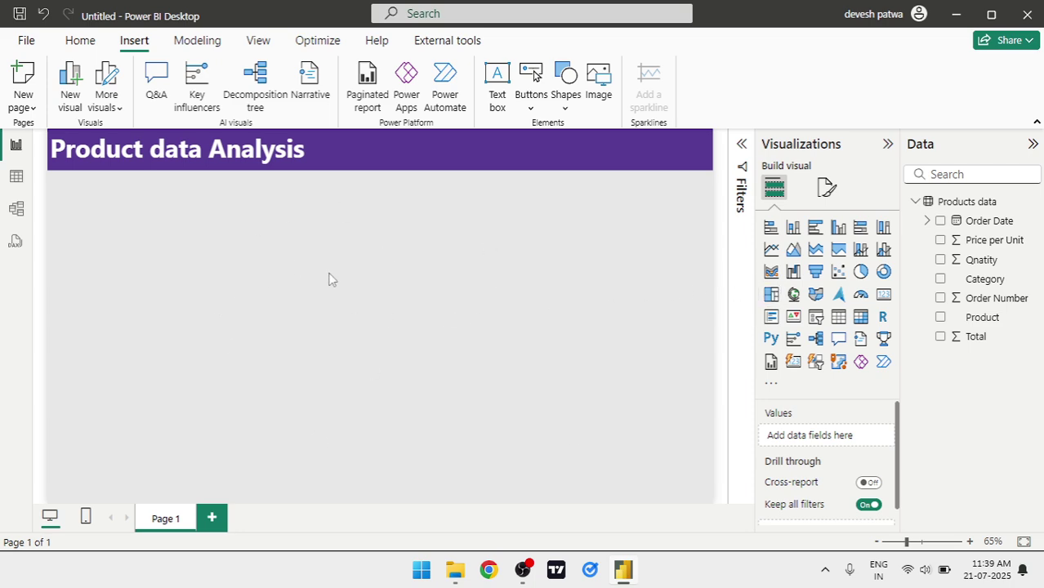
Add a clustered bar chart directly below the title, flush with the page's left edge and about half the page wide
click(815, 230)
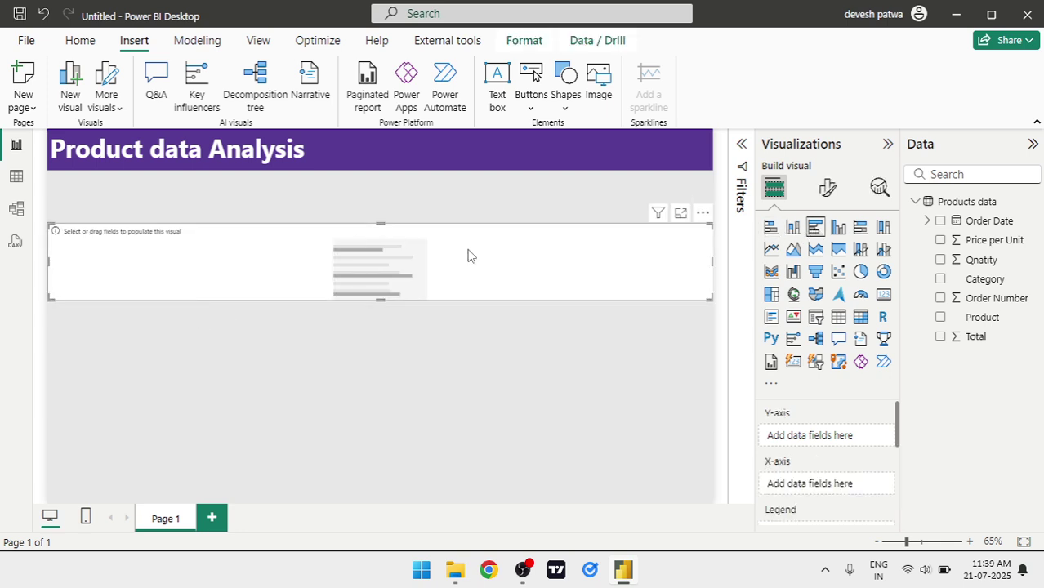
drag(712, 262, 363, 271)
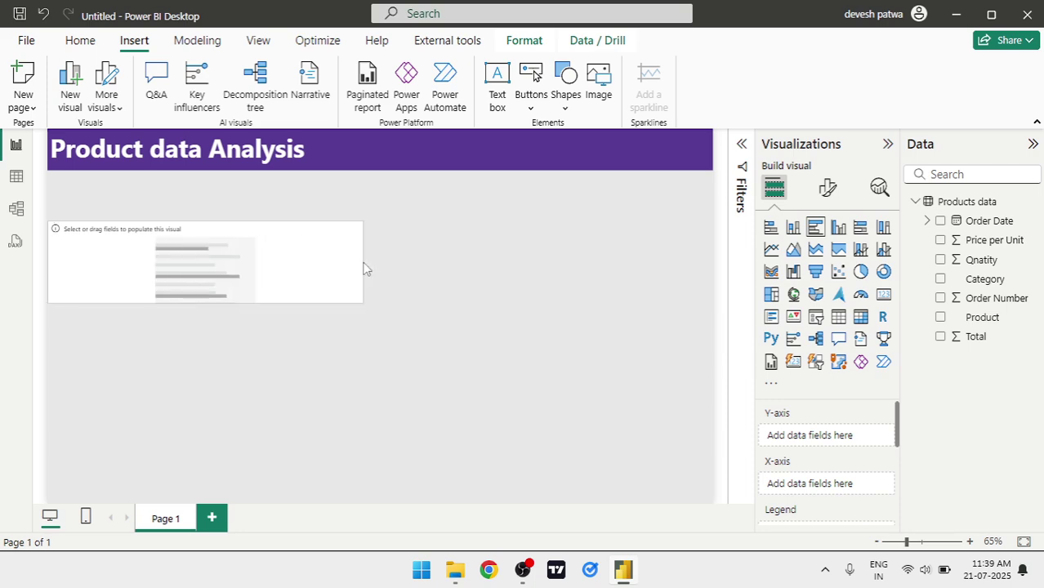
drag(263, 278, 229, 236)
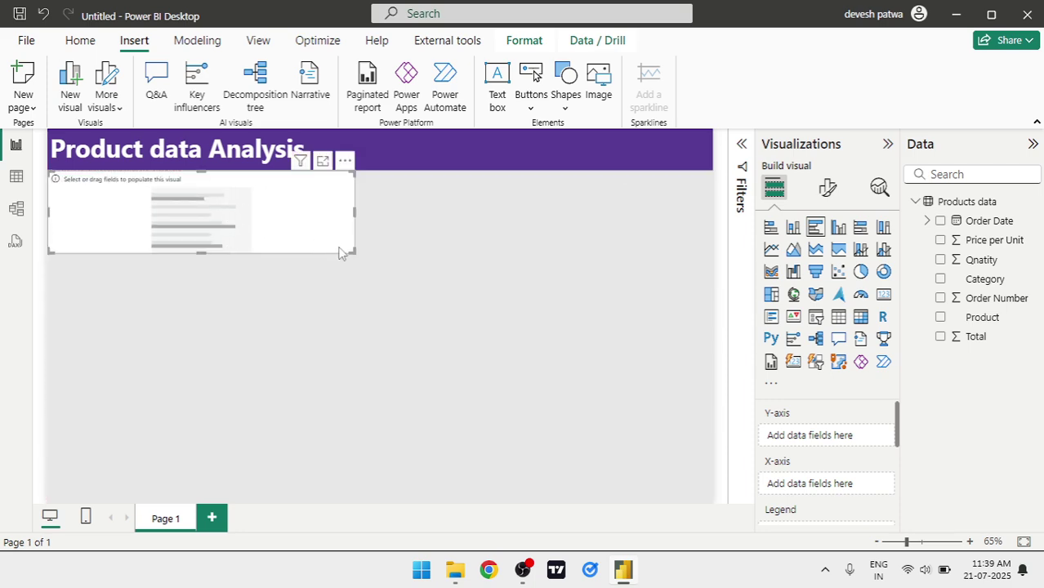
drag(353, 253, 379, 352)
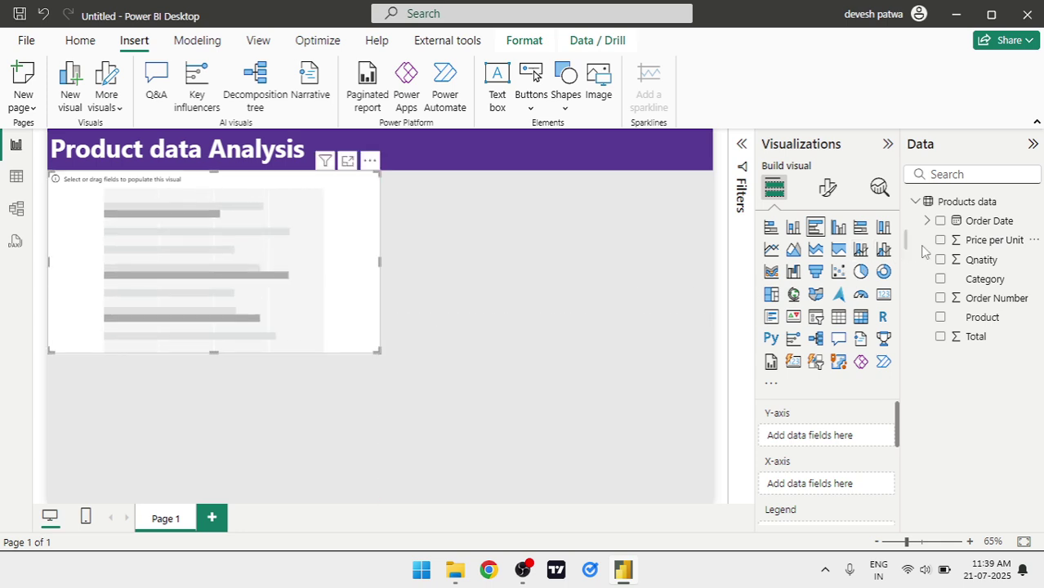
Assign Category to the bar chart's Y-axis and Total to its X-axis
drag(1002, 280, 828, 439)
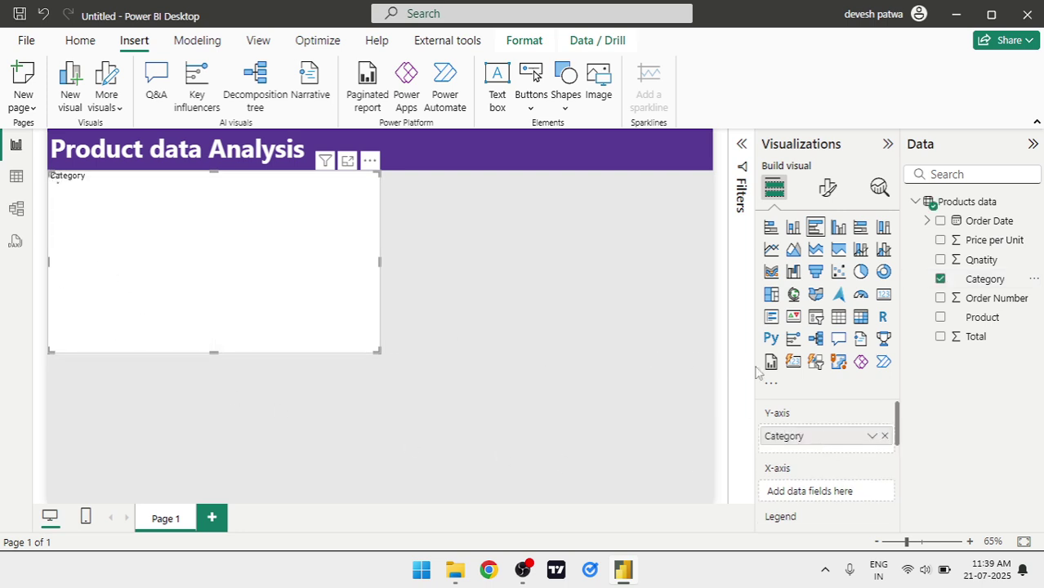
scroll(805, 460, down, 1)
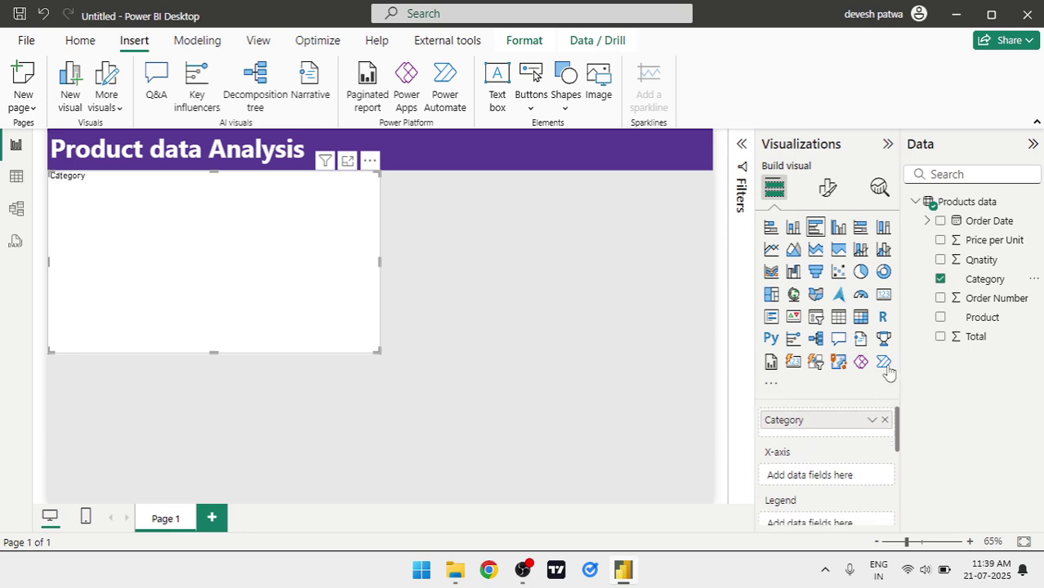
drag(989, 342, 835, 469)
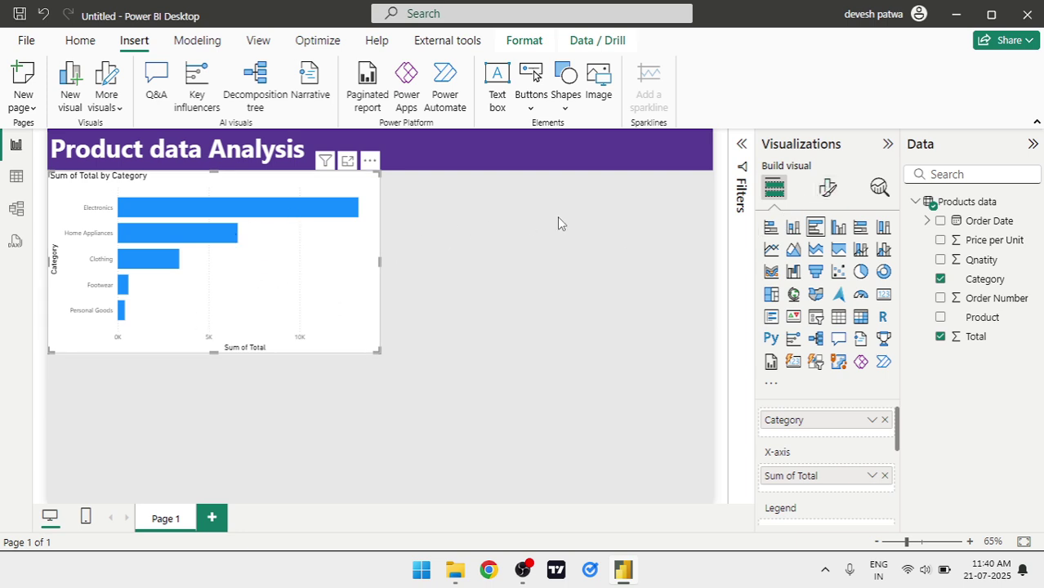
Change the color of all bars in the chart to the same dark purple as the title banner
click(827, 187)
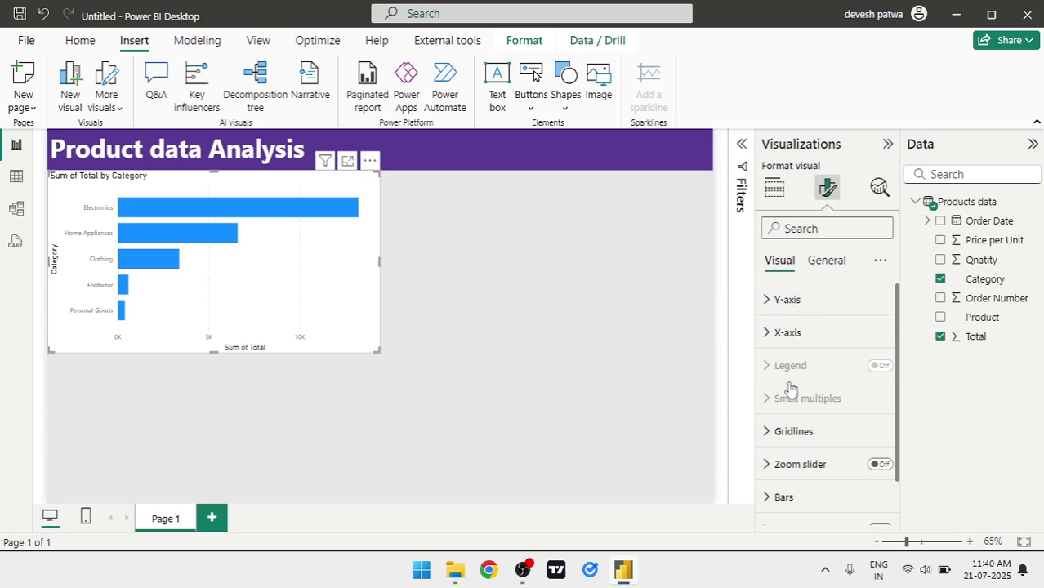
scroll(790, 385, down, 2)
click(785, 444)
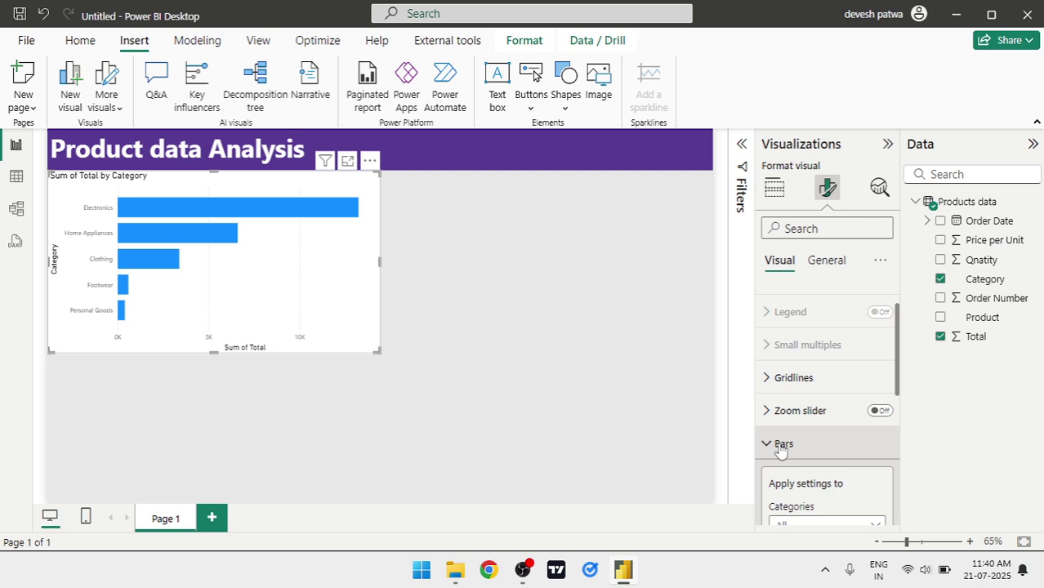
scroll(790, 480, down, 3)
scroll(790, 479, down, 1)
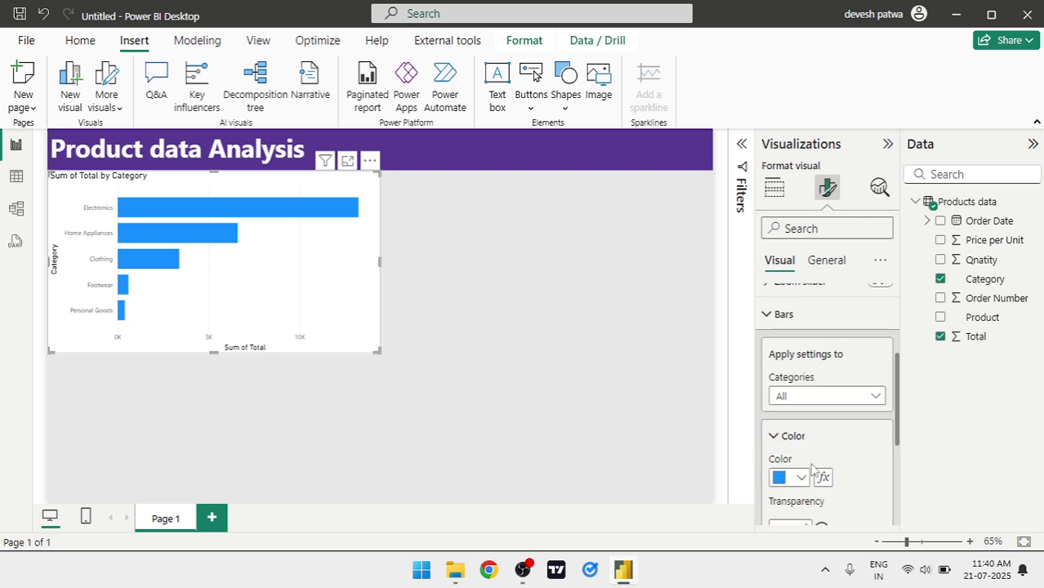
click(797, 478)
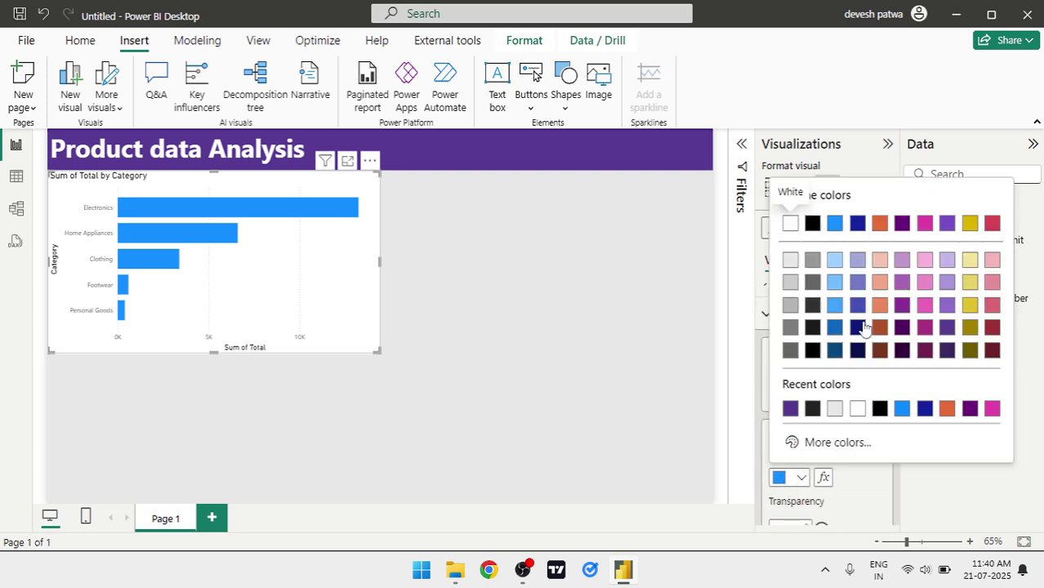
click(947, 328)
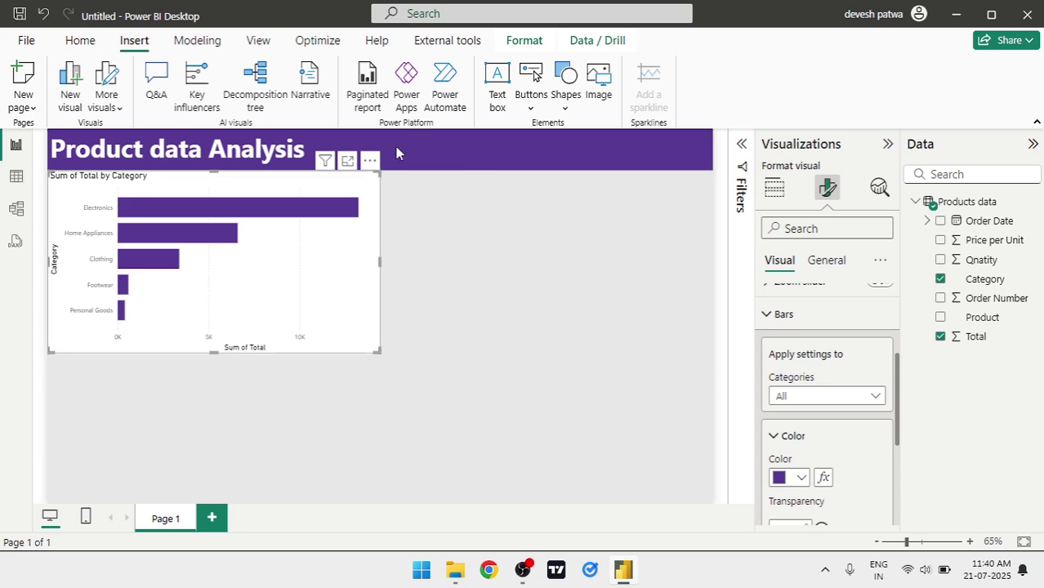
Turn on data labels for the bar chart
scroll(807, 463, down, 2)
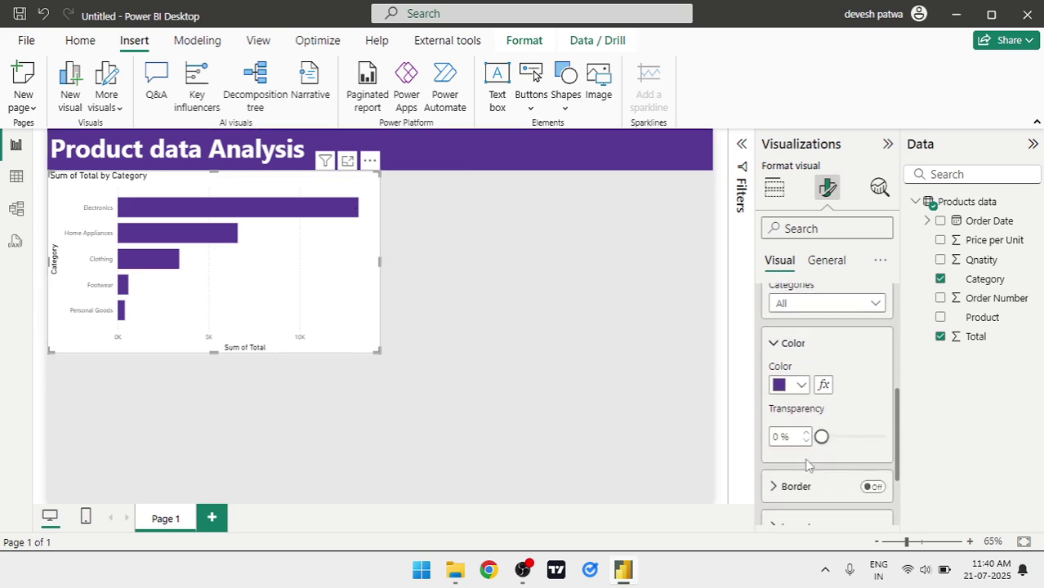
scroll(806, 464, down, 1)
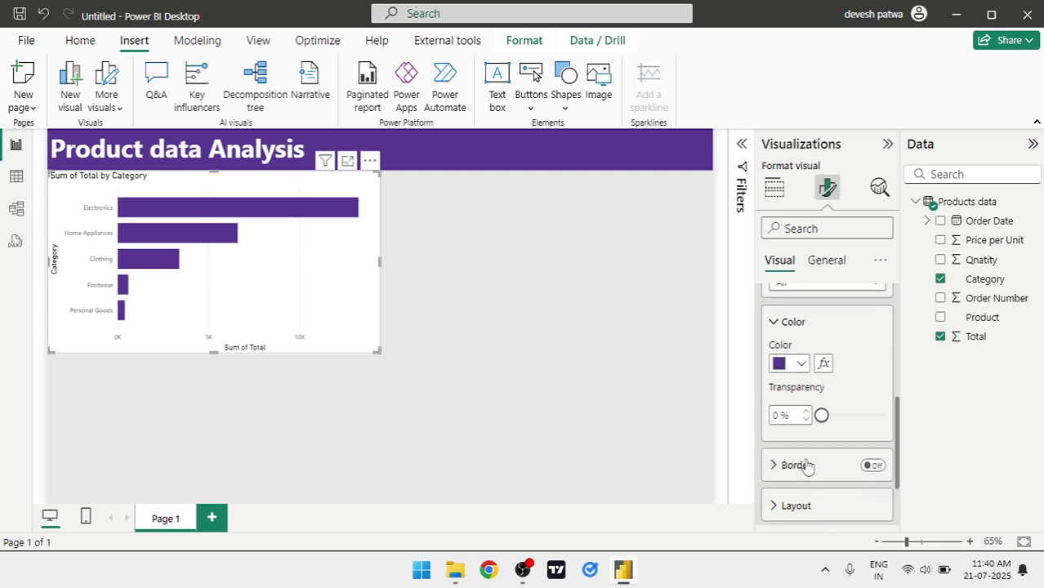
scroll(807, 463, down, 3)
scroll(806, 464, up, 5)
scroll(807, 463, down, 5)
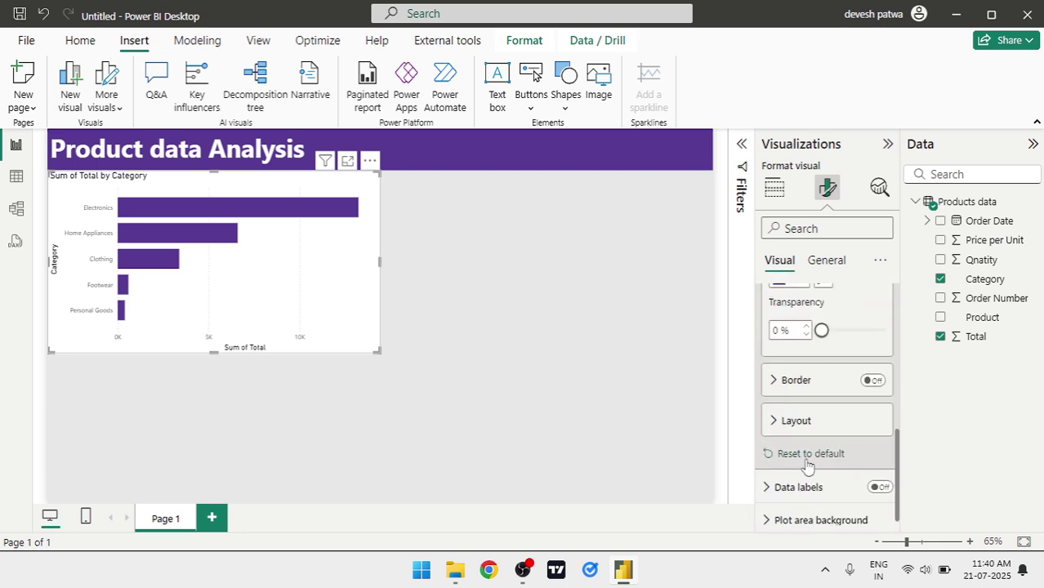
click(878, 488)
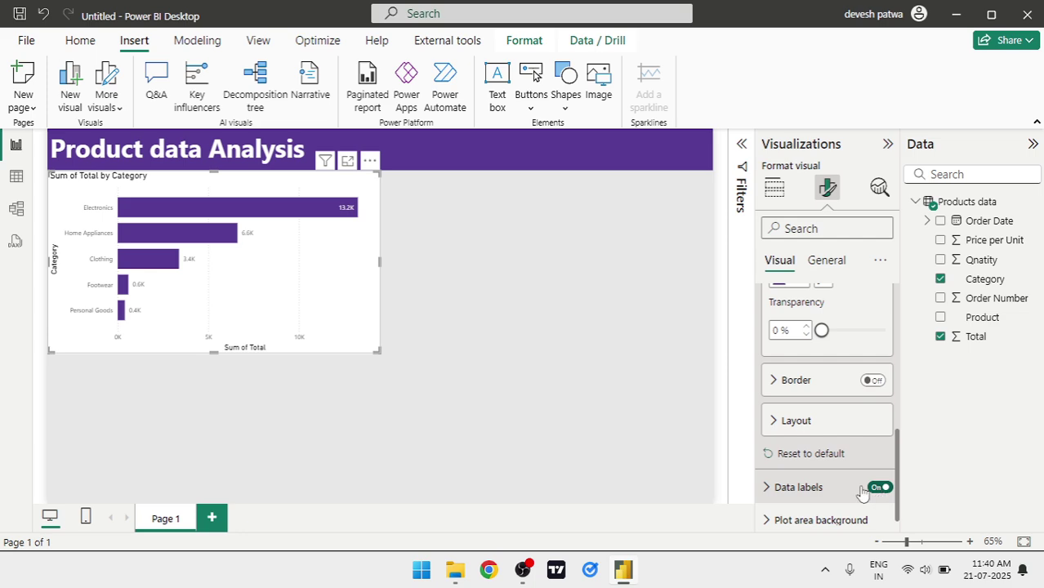
Format the data label values of the bar chart at font size 11 in bold
click(769, 489)
scroll(817, 489, down, 2)
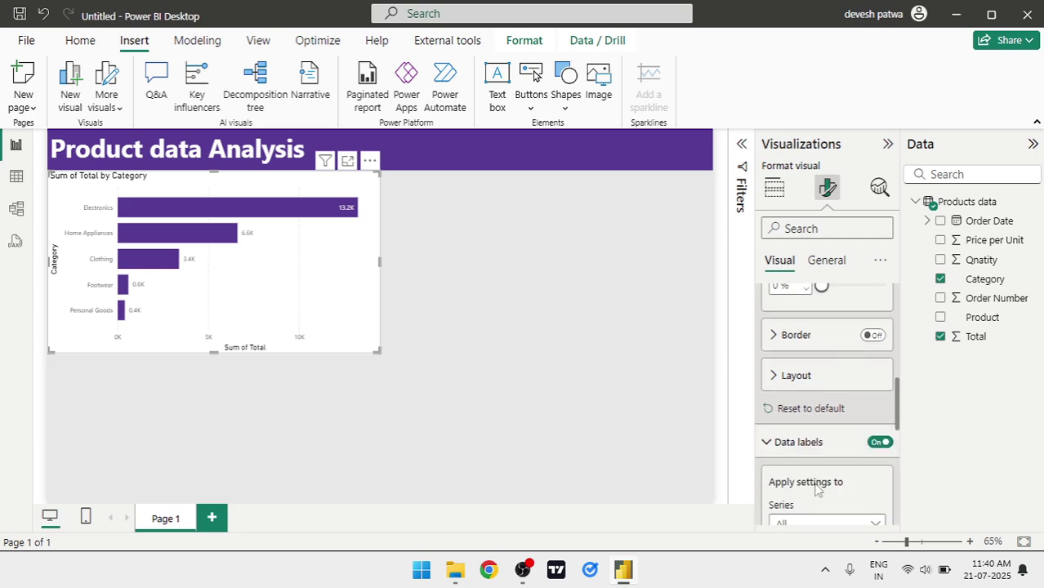
scroll(817, 491, down, 1)
scroll(834, 482, down, 4)
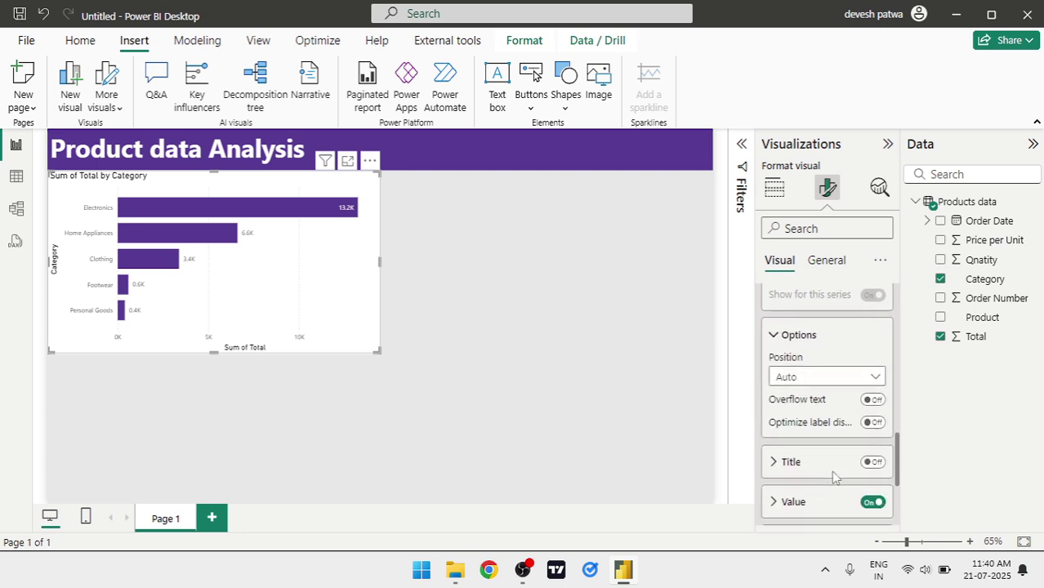
scroll(834, 478, down, 3)
scroll(834, 478, up, 1)
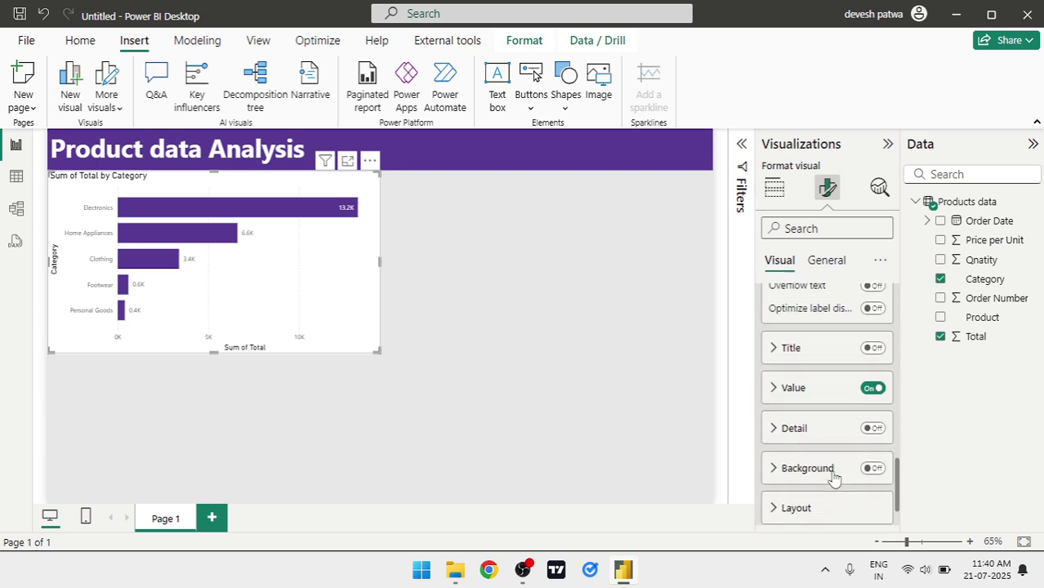
click(778, 426)
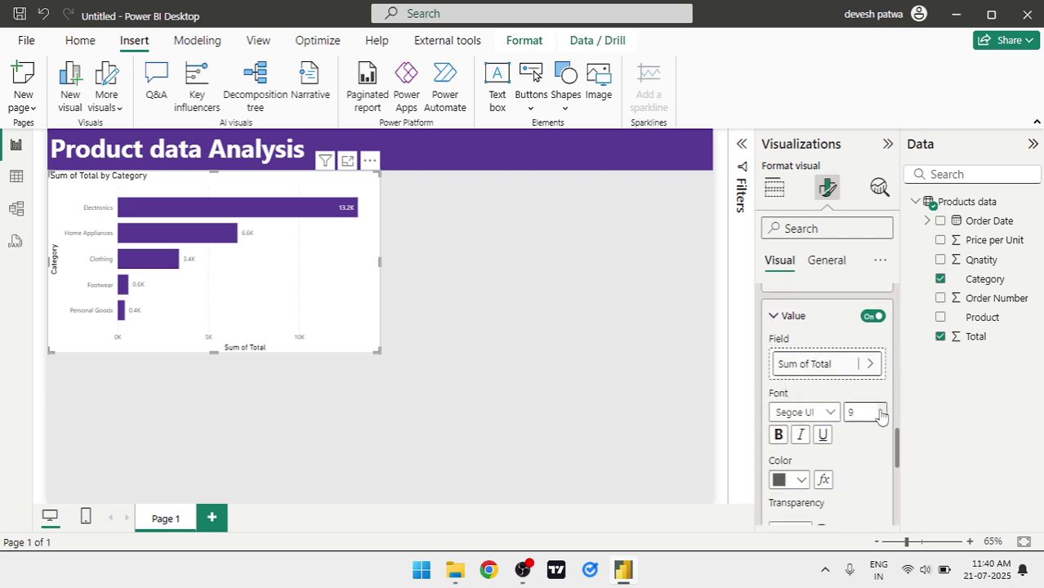
click(881, 415)
click(881, 409)
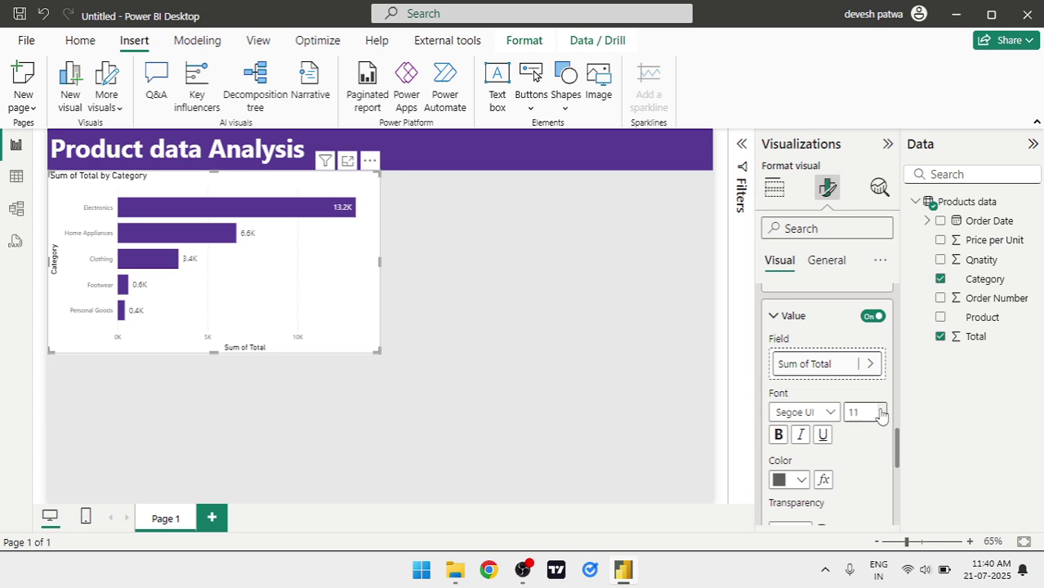
click(778, 435)
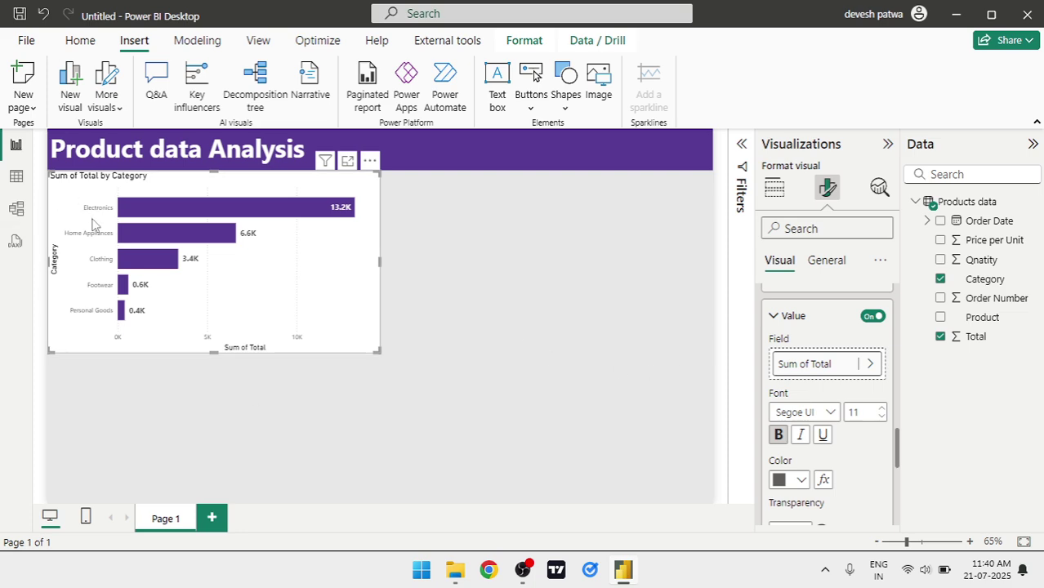
scroll(92, 225, up, 5)
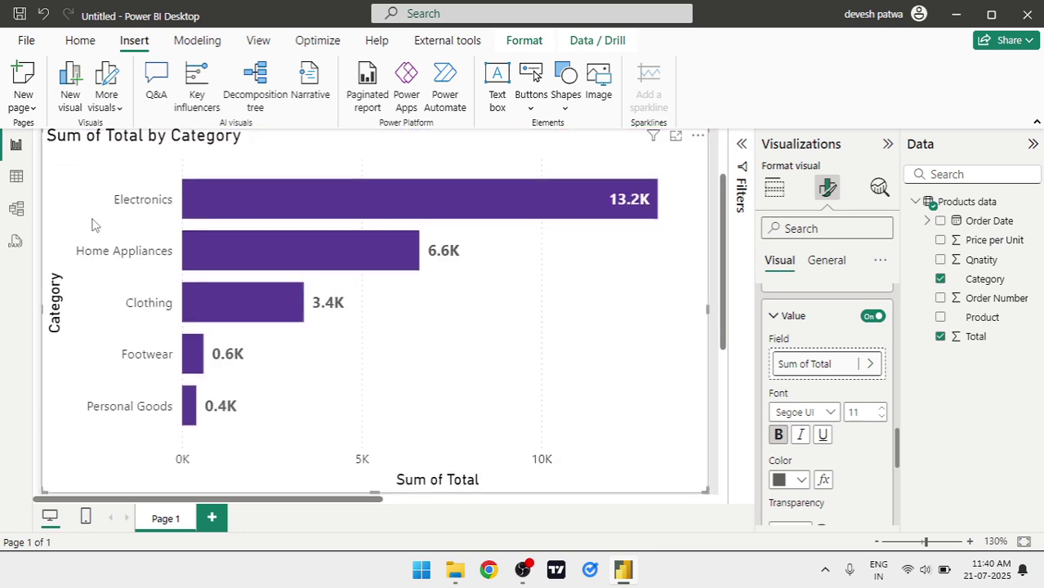
scroll(92, 225, down, 5)
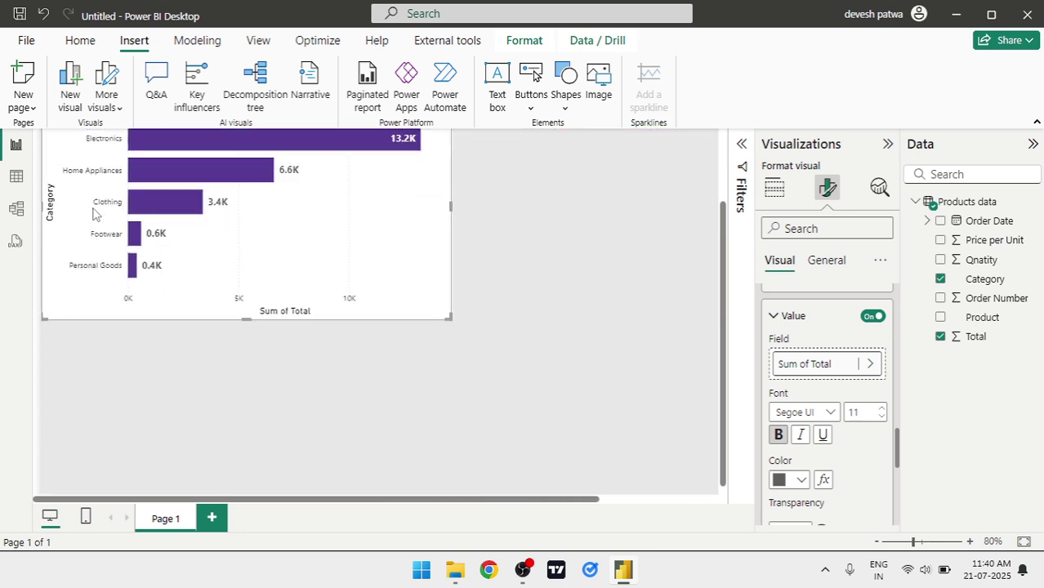
scroll(93, 214, up, 3)
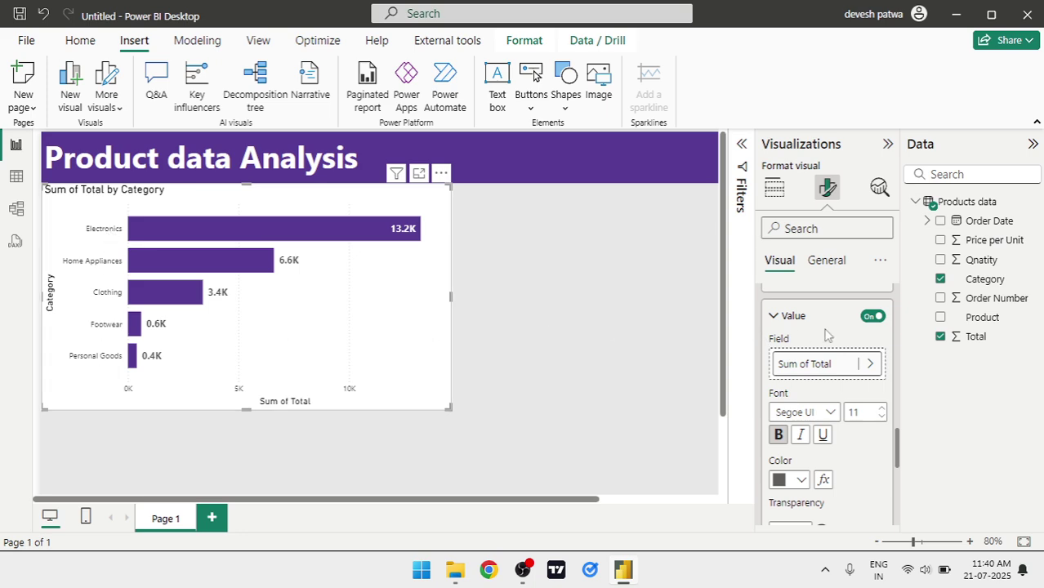
scroll(826, 335, up, 10)
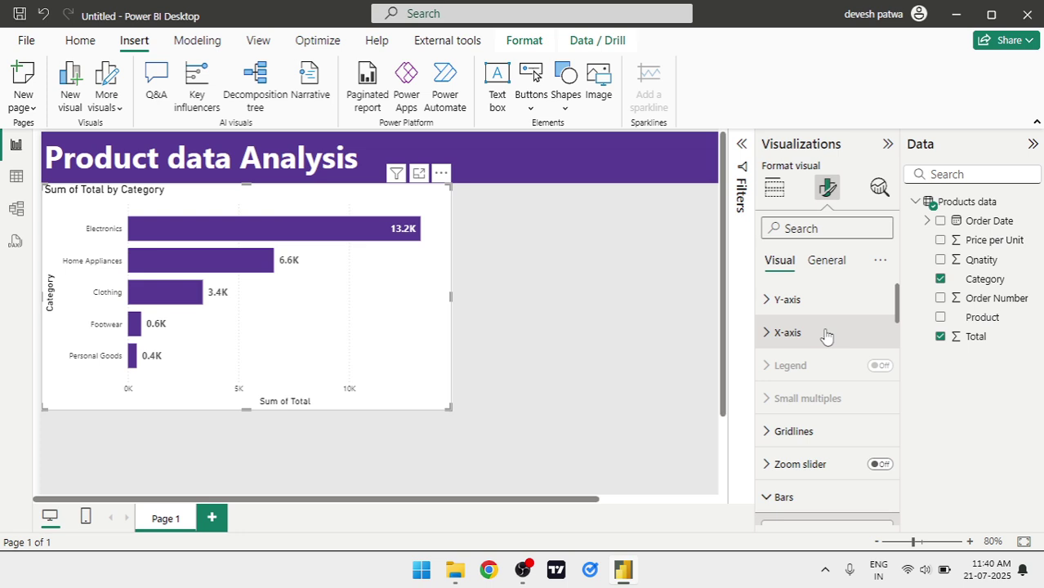
Format the bar chart's Y-axis values at font size 10 in bold, and turn off the Y-axis title
click(772, 303)
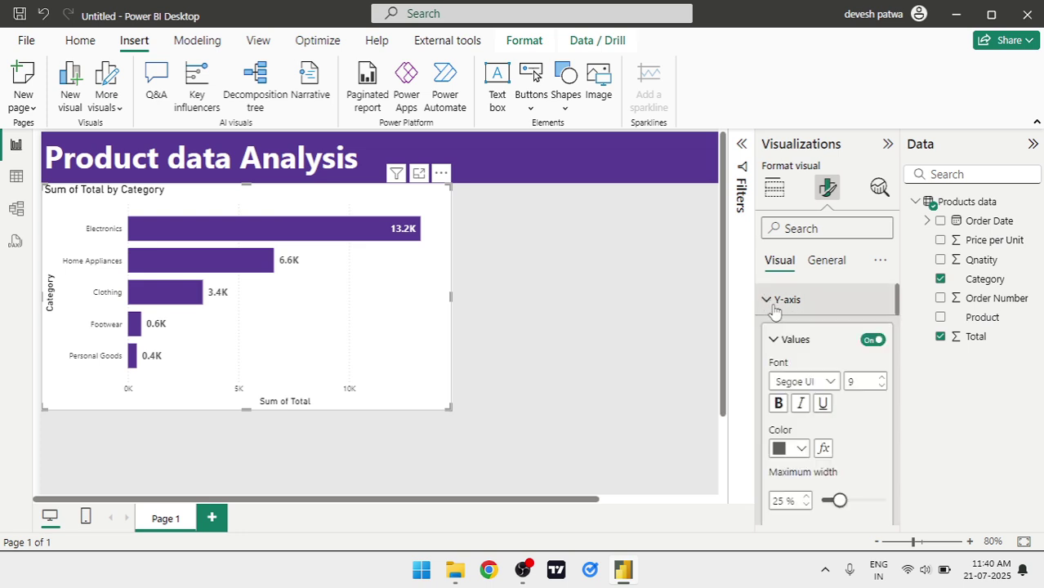
click(882, 378)
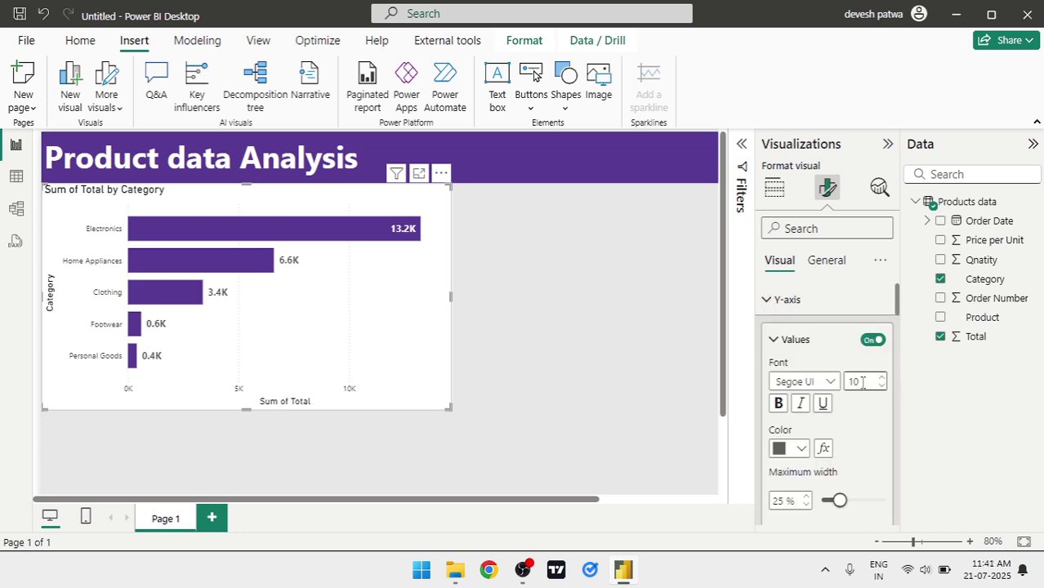
click(779, 403)
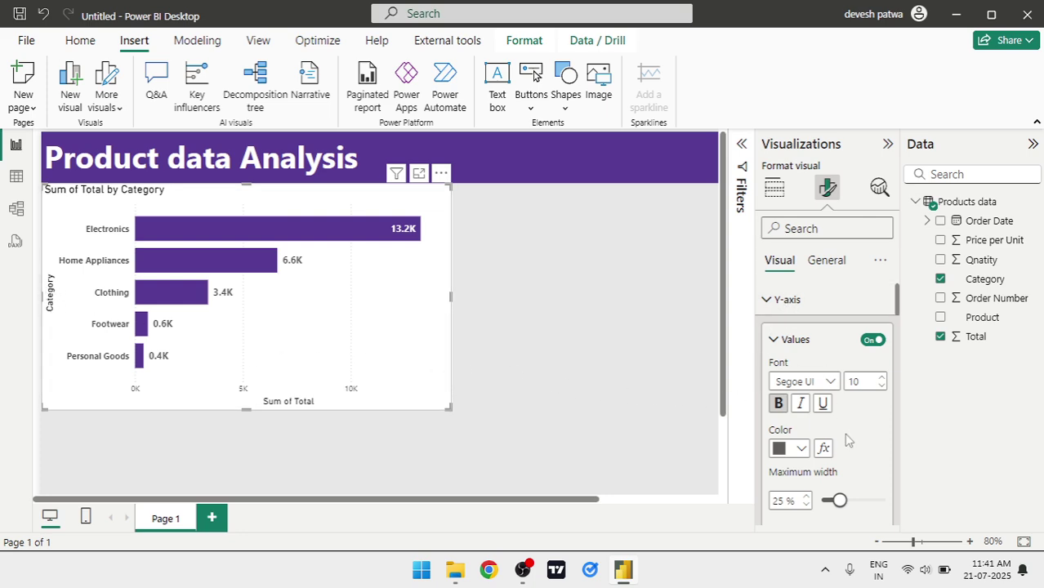
scroll(847, 442, down, 4)
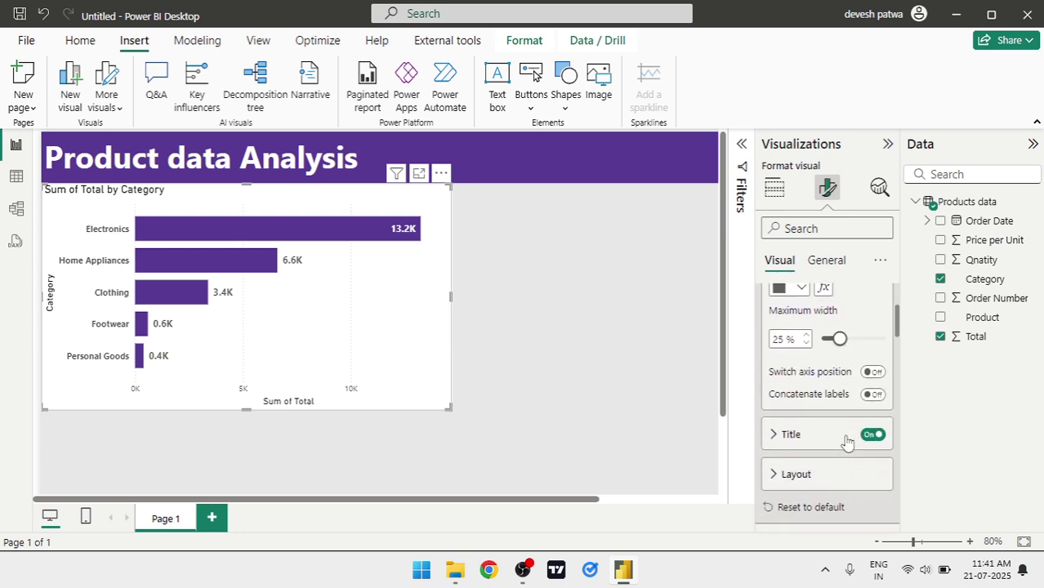
click(869, 438)
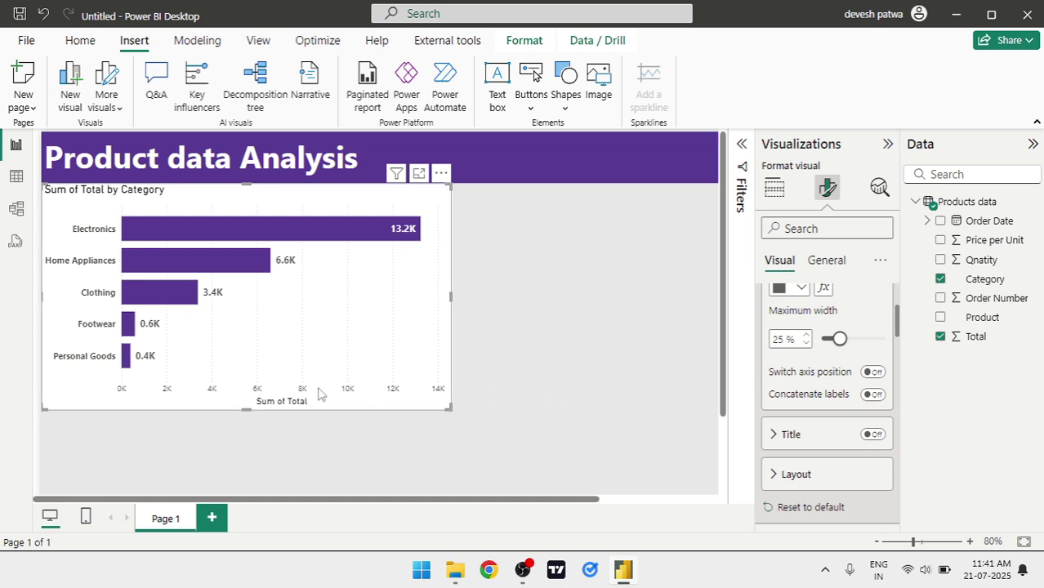
scroll(832, 390, up, 3)
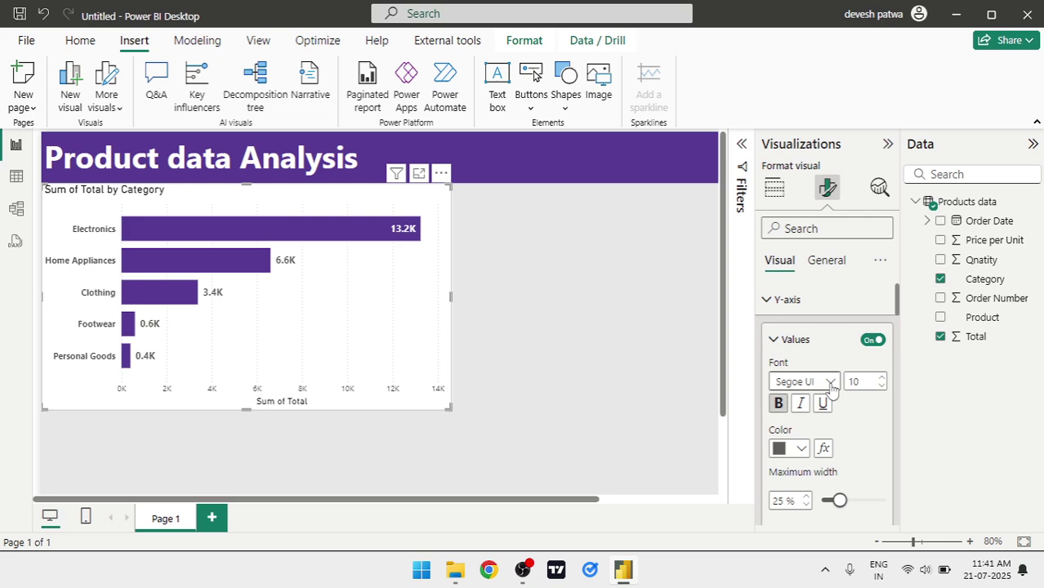
click(768, 299)
Turn off the values and the title of the bar chart's X-axis
click(772, 333)
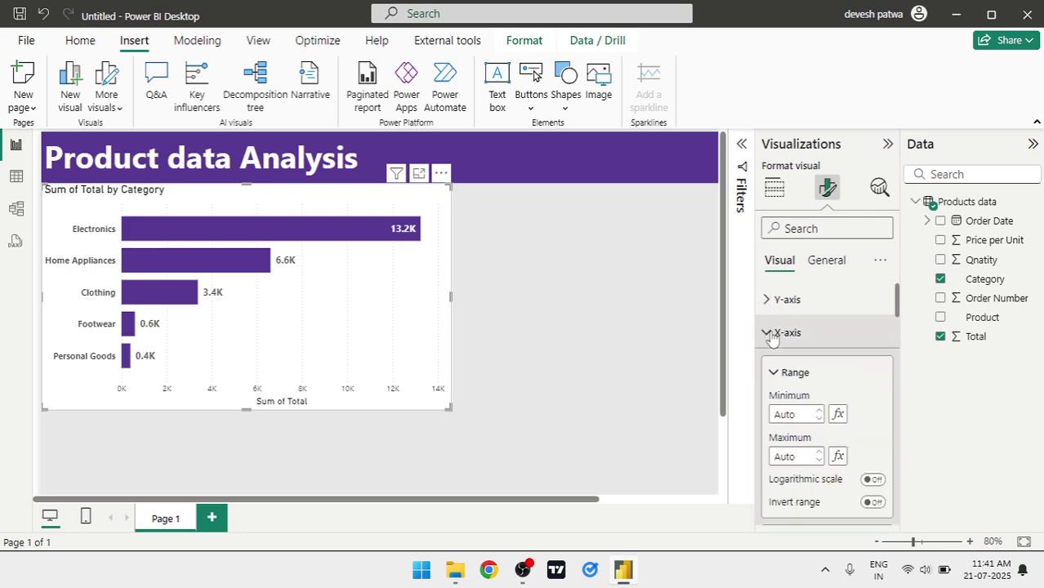
scroll(773, 339, down, 3)
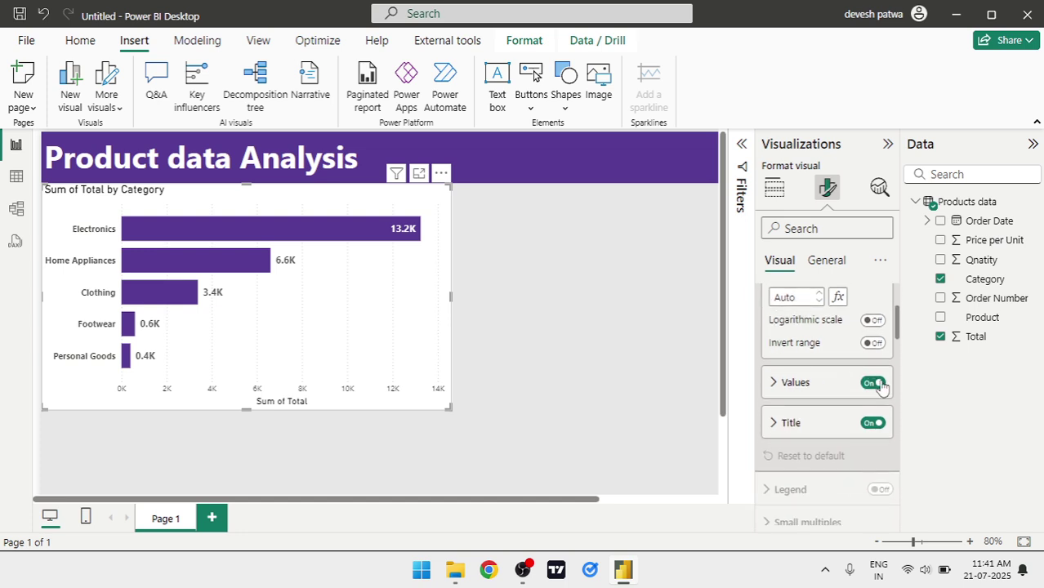
click(874, 383)
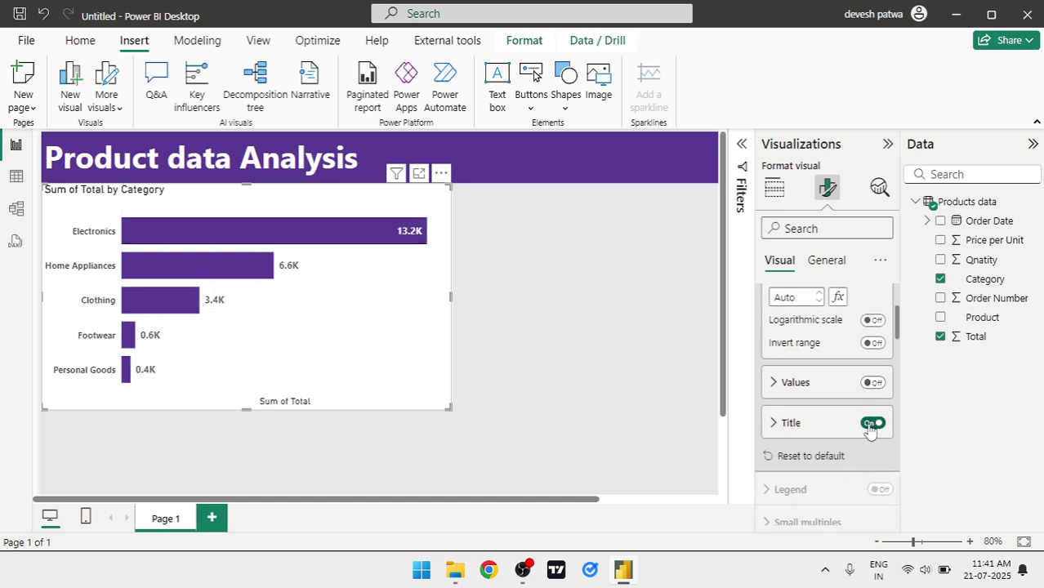
click(871, 425)
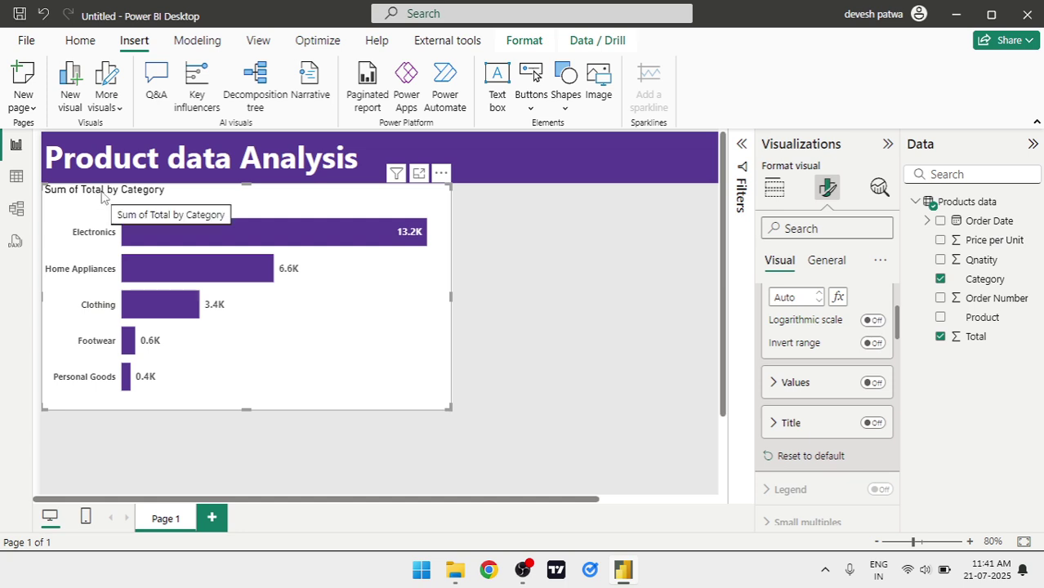
Change the bar chart's title text to "Total Sales by Category"
scroll(837, 423, up, 3)
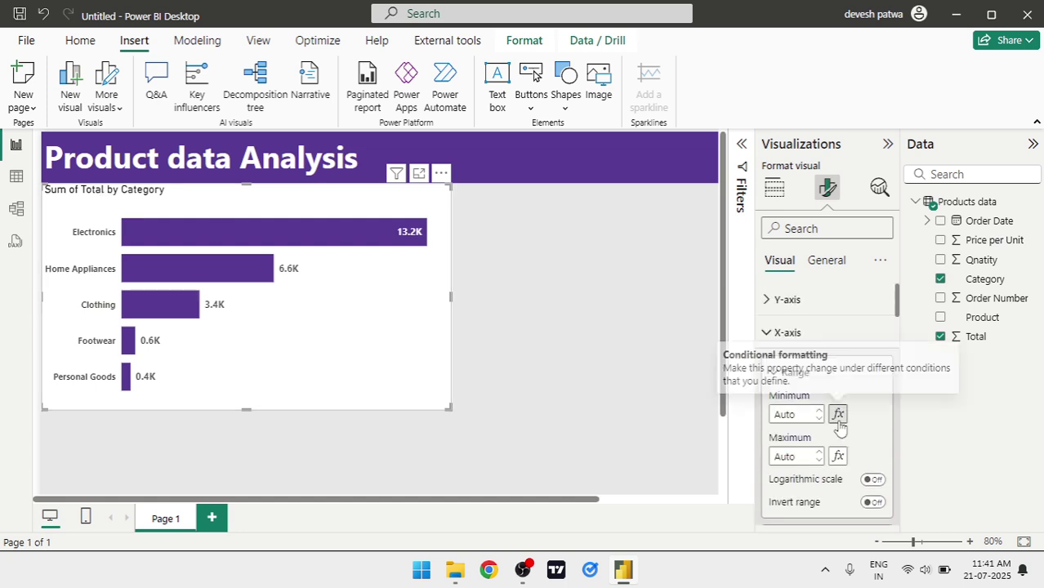
click(840, 268)
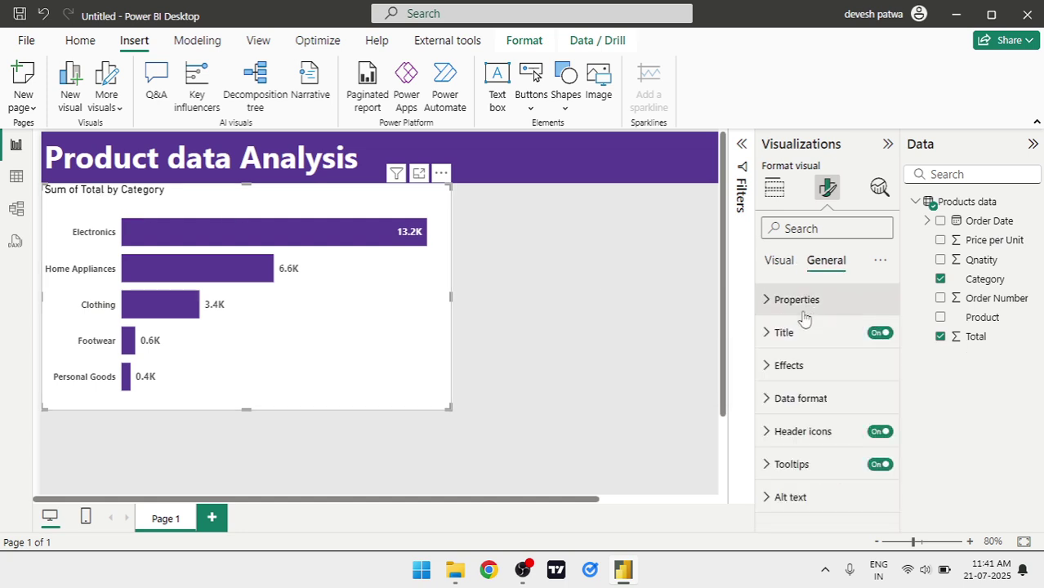
click(777, 335)
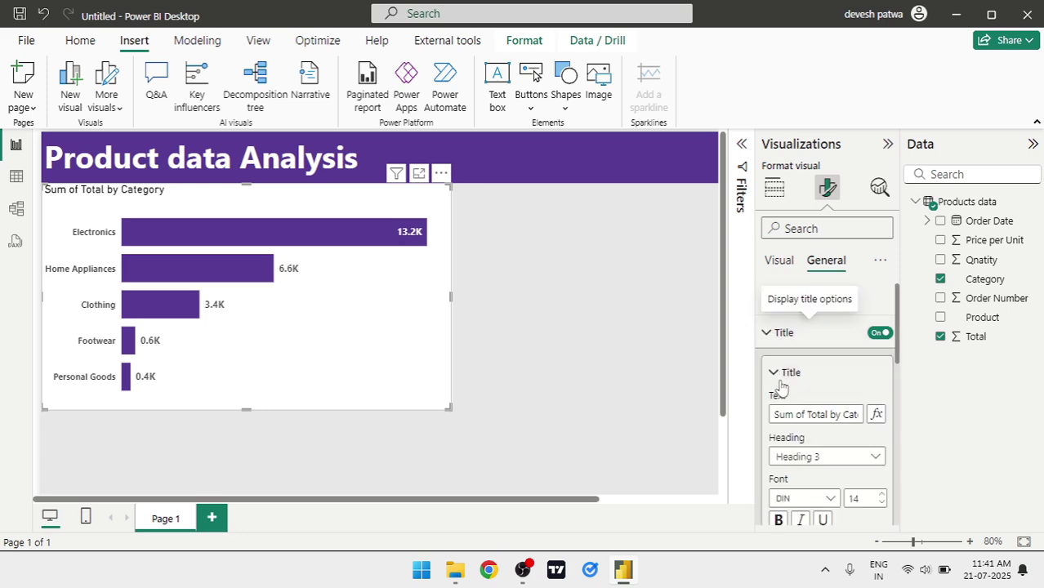
click(807, 417)
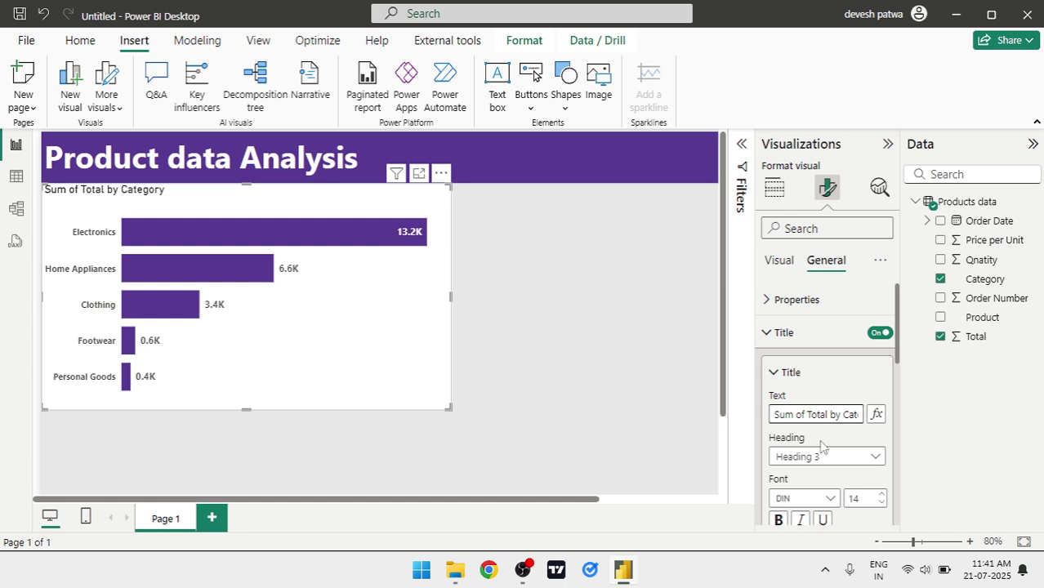
key(BackSpace)
key(BackSpace)
key(BackSpace)
key(BackSpace)
key(BackSpace)
key(BackSpace)
key(BackSpace)
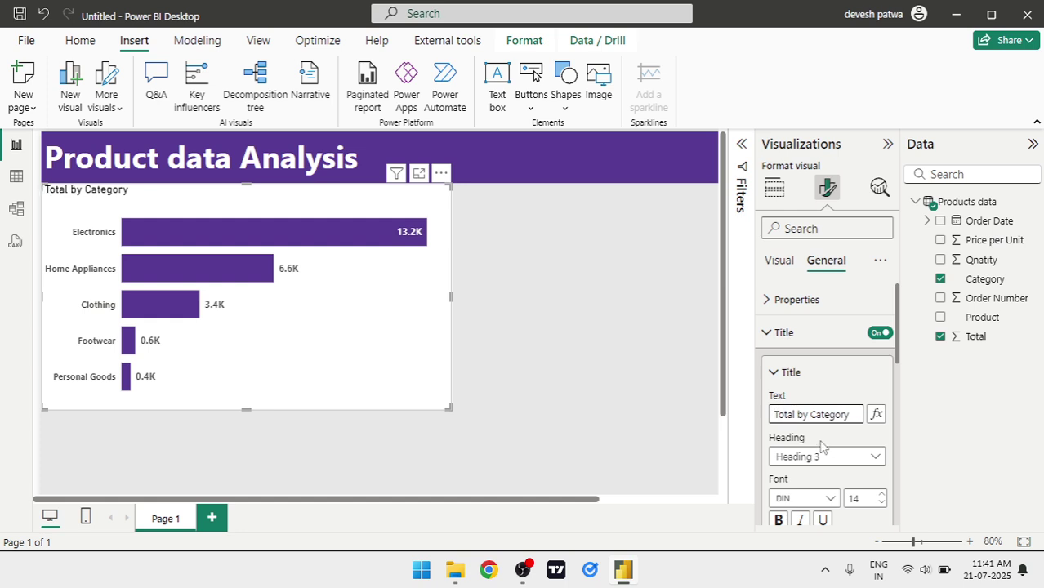
text(sales)
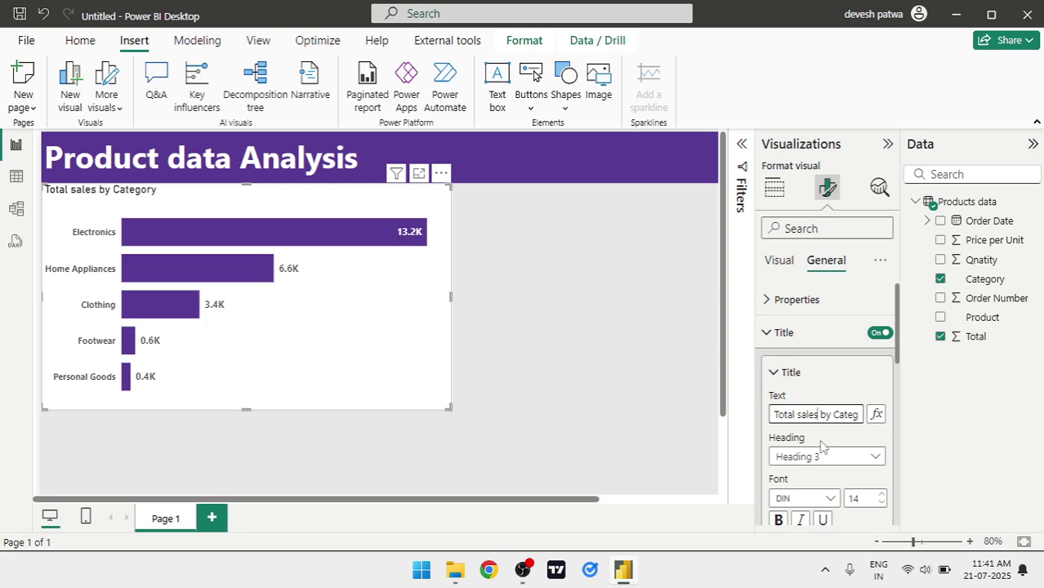
key(BackSpace)
text(S)
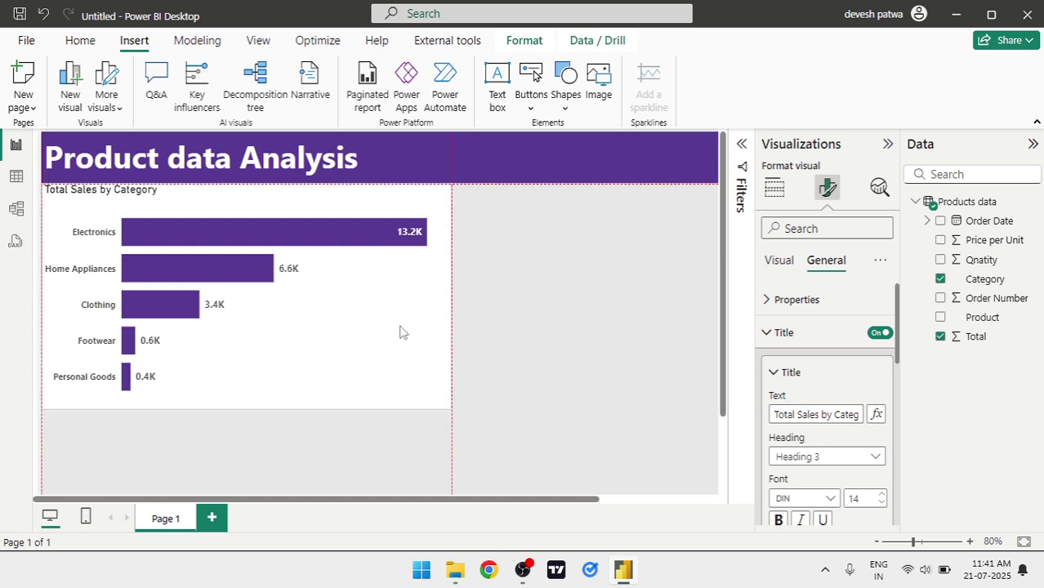
Move the bar chart down the page to leave a gap beneath the title banner
drag(402, 331, 389, 402)
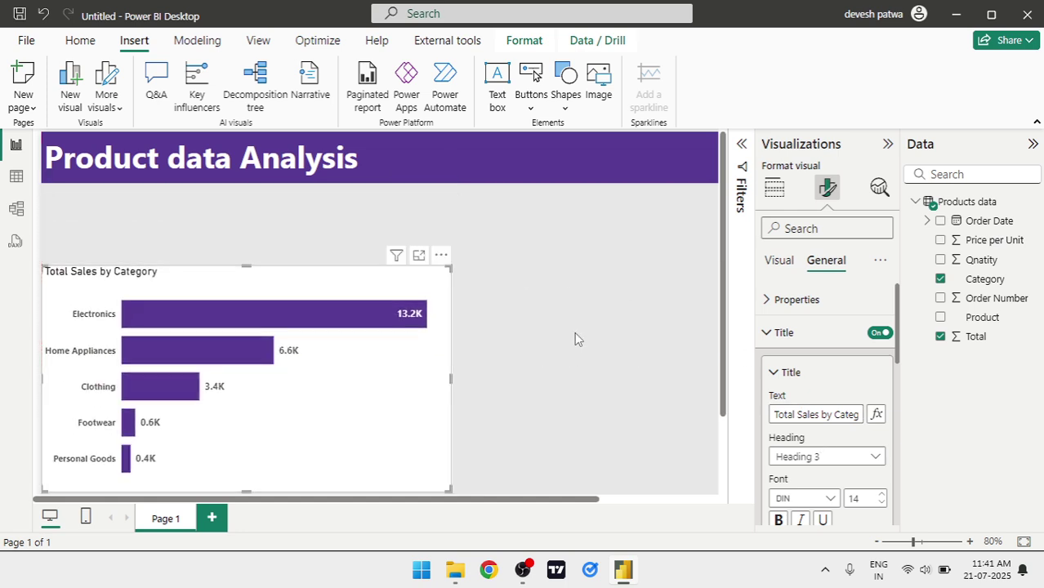
scroll(575, 335, down, 3)
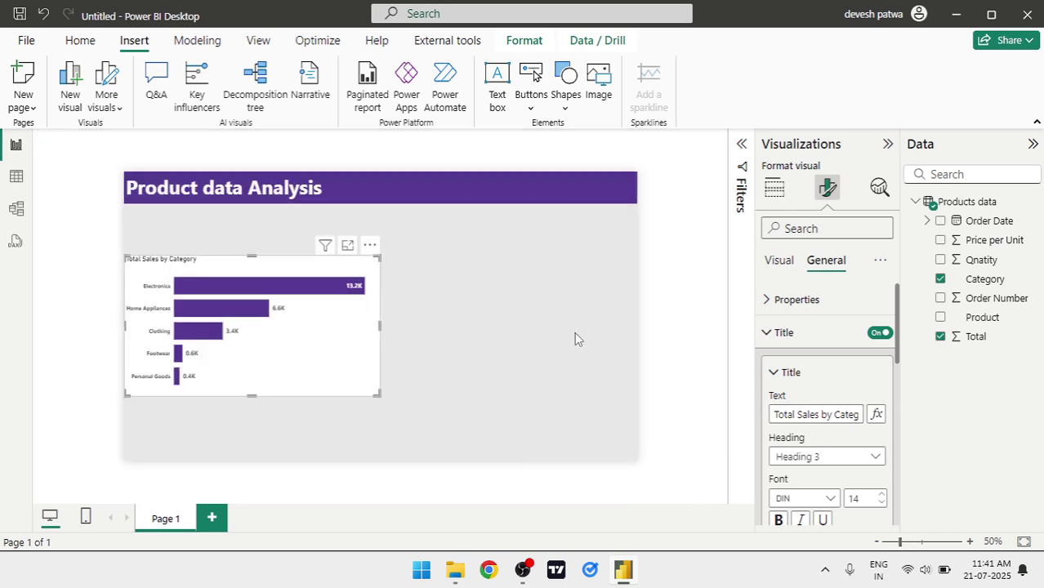
click(1024, 542)
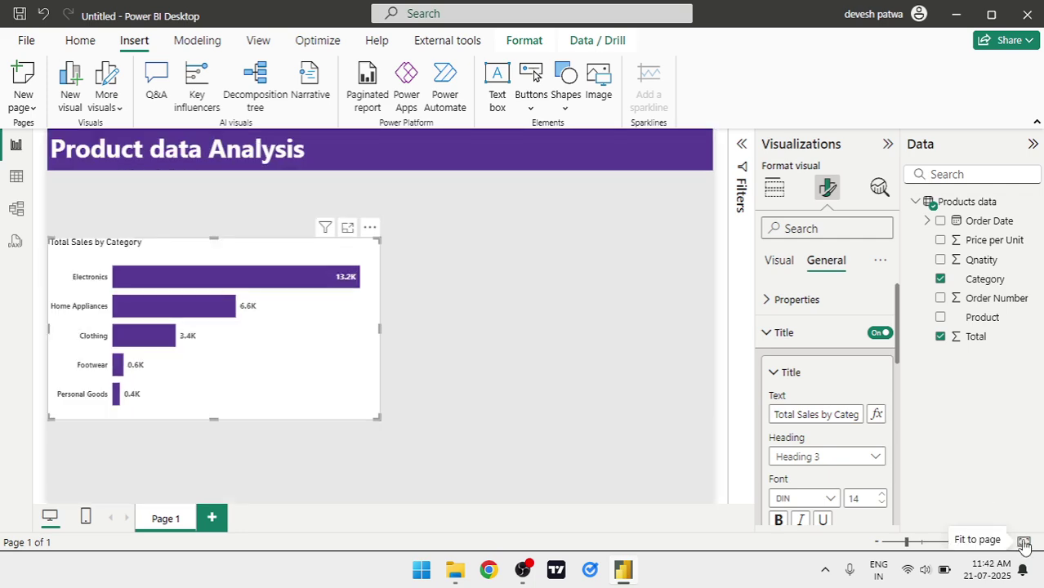
Place a card visual about a third of the bar chart's width directly under the banner's left end, and shift the chart down to clear it
click(493, 266)
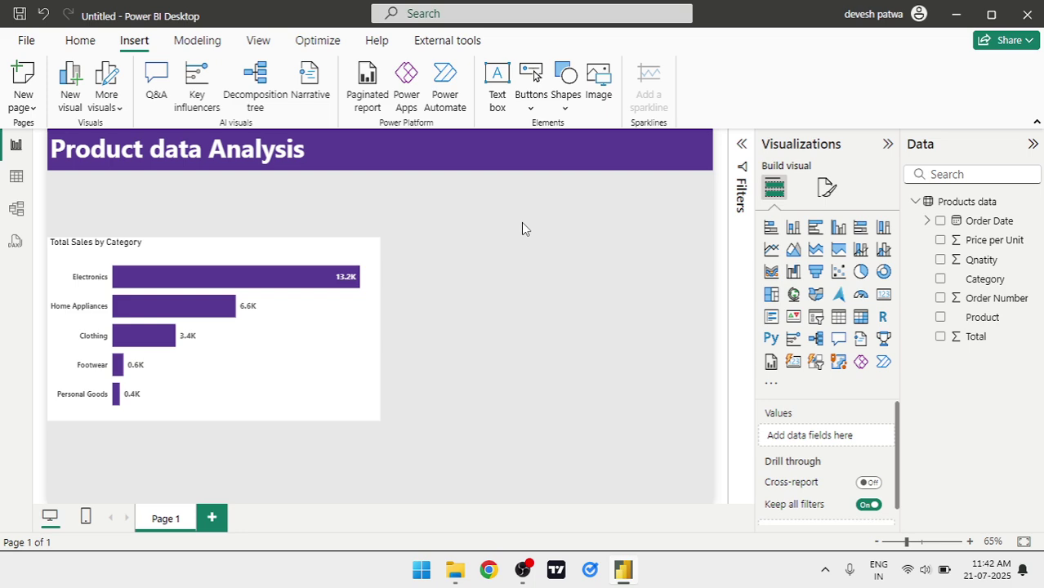
click(884, 296)
drag(153, 471, 121, 211)
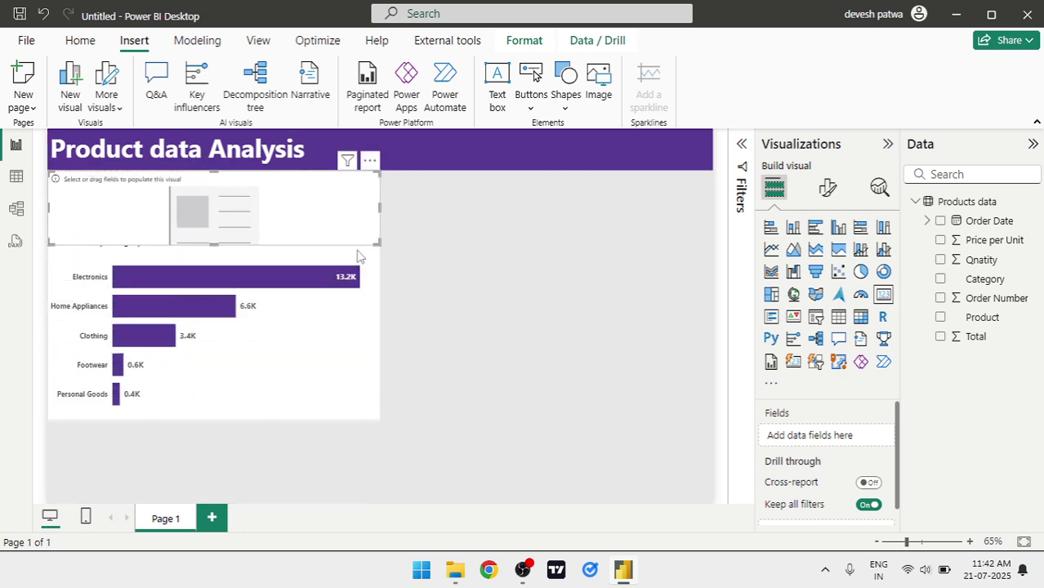
drag(377, 208, 172, 208)
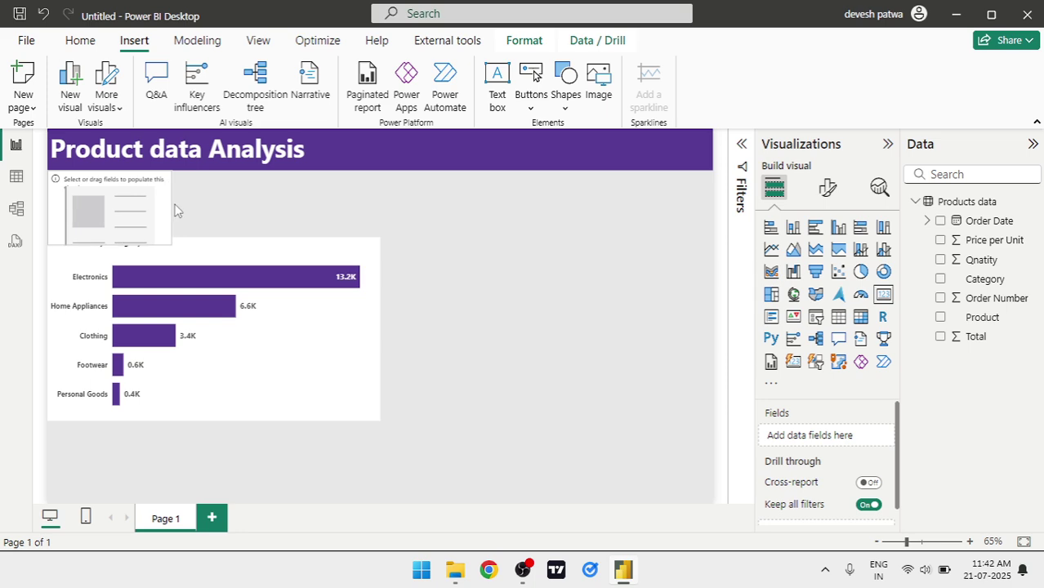
drag(253, 284, 245, 270)
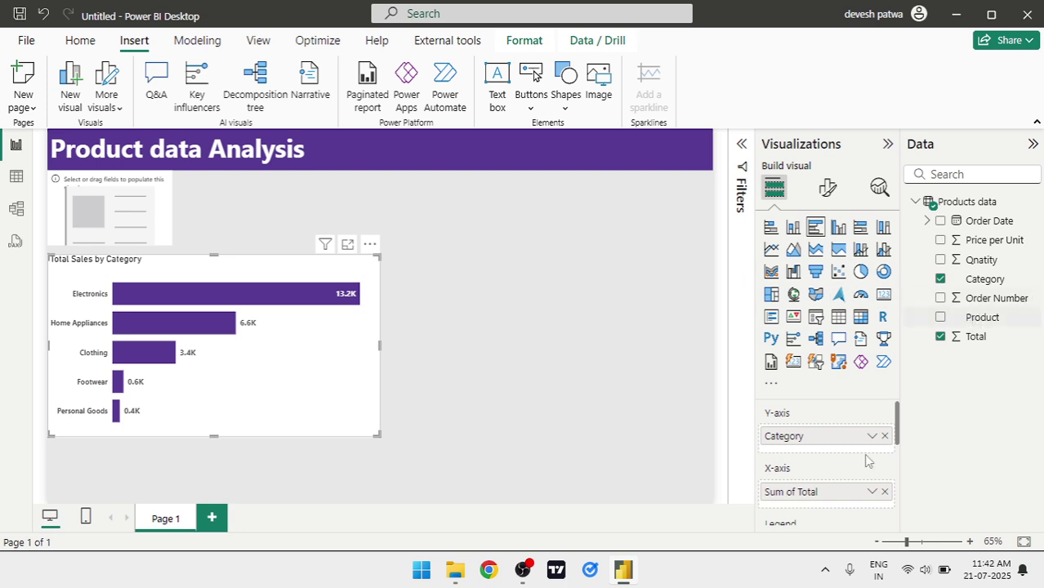
Assign the Total field to the empty card visual
click(154, 213)
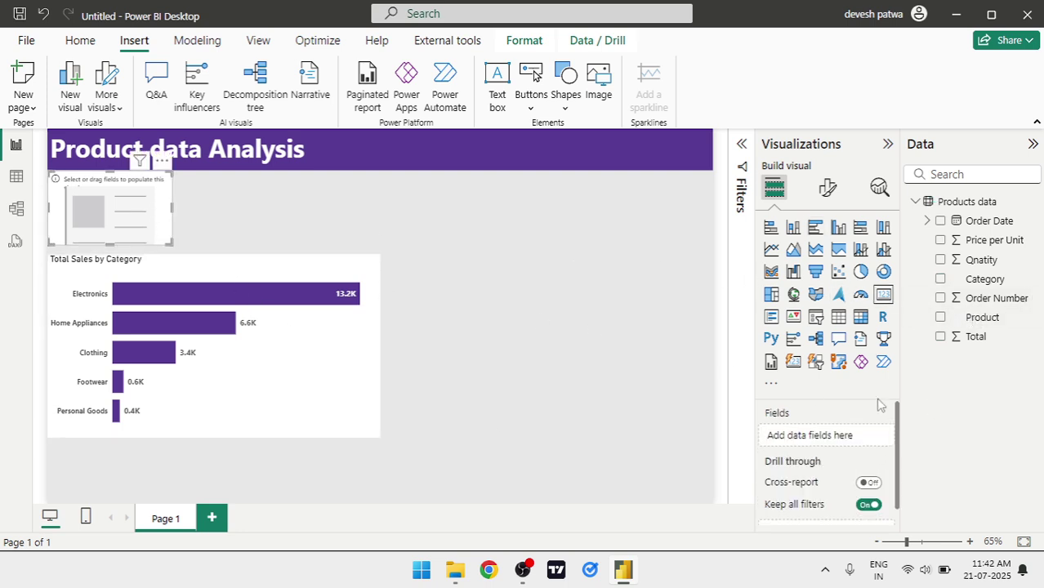
drag(996, 338, 838, 440)
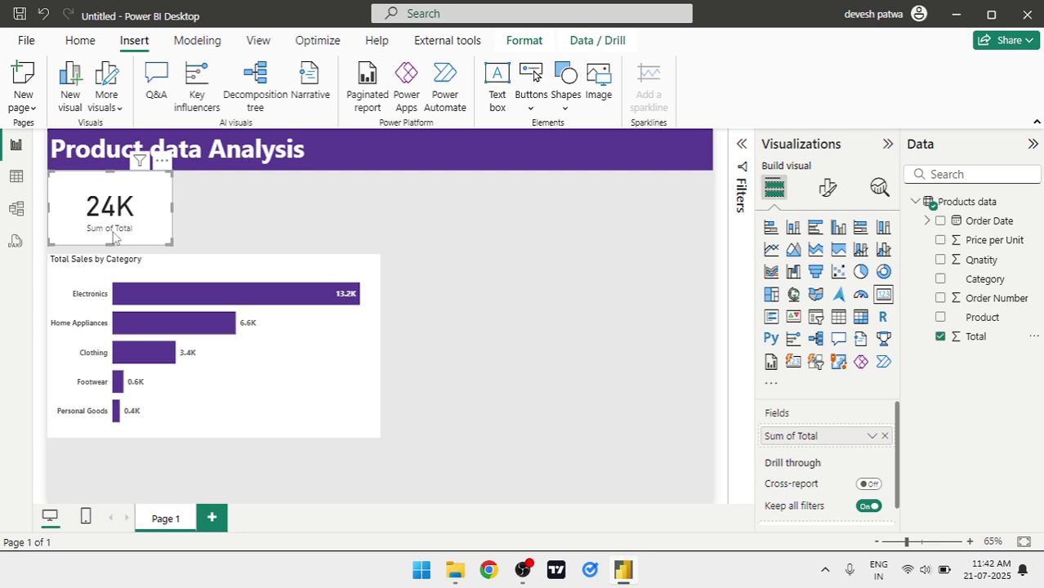
Rename the card's Sum of Total field to "Total Sales" for this visual only
scroll(124, 233, up, 3)
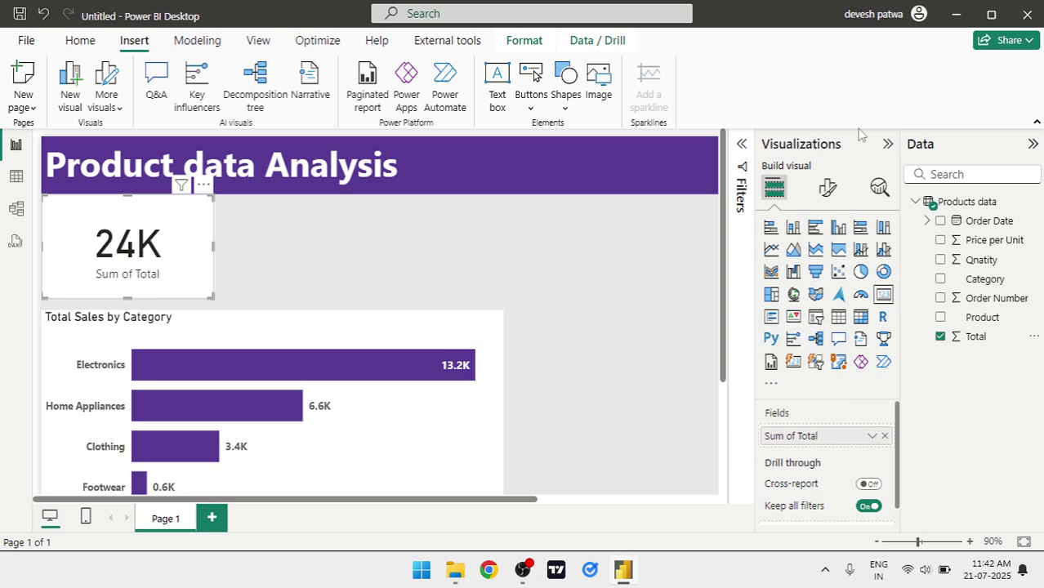
click(828, 188)
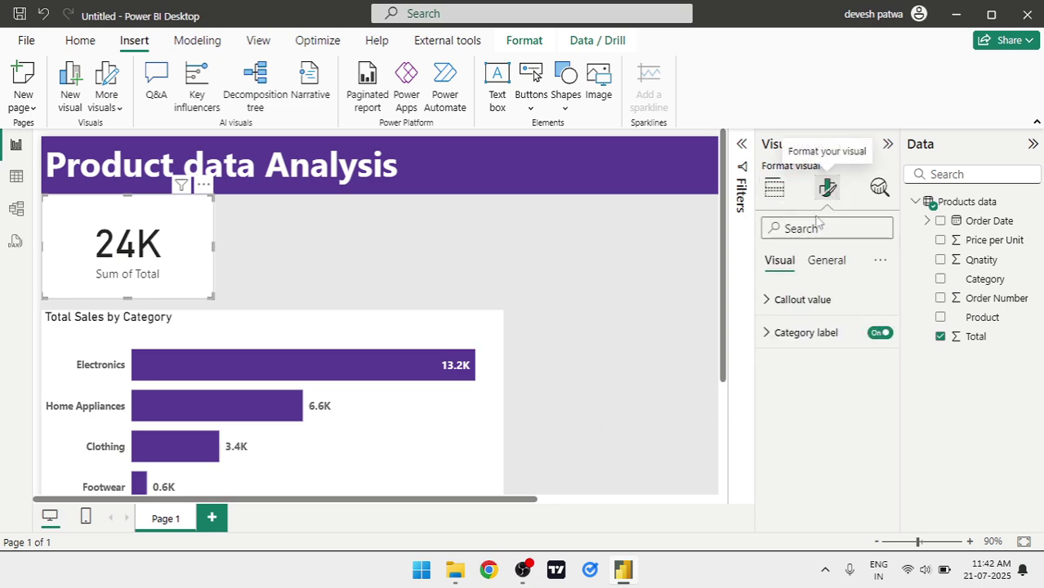
click(823, 261)
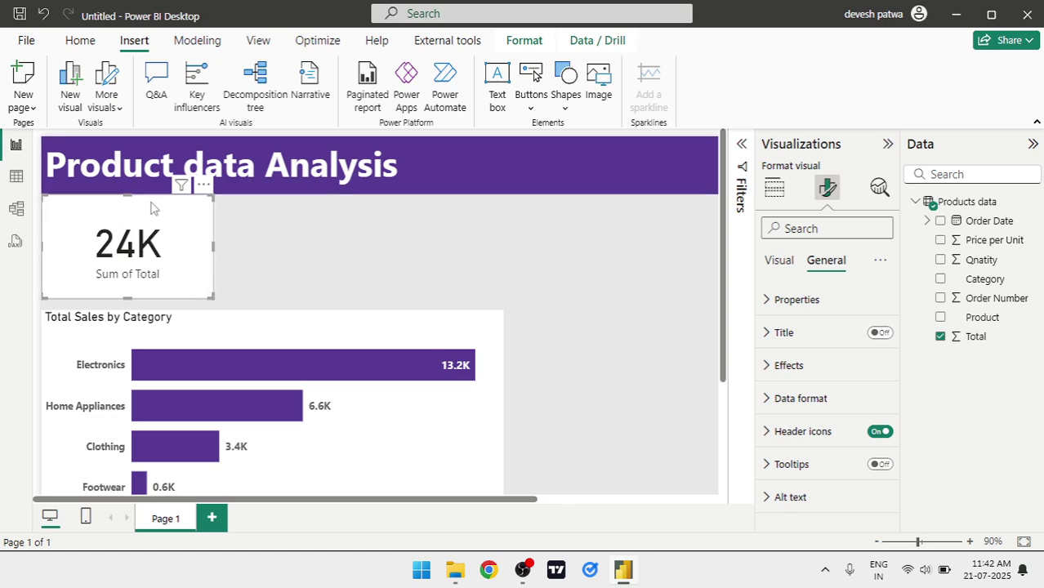
click(774, 188)
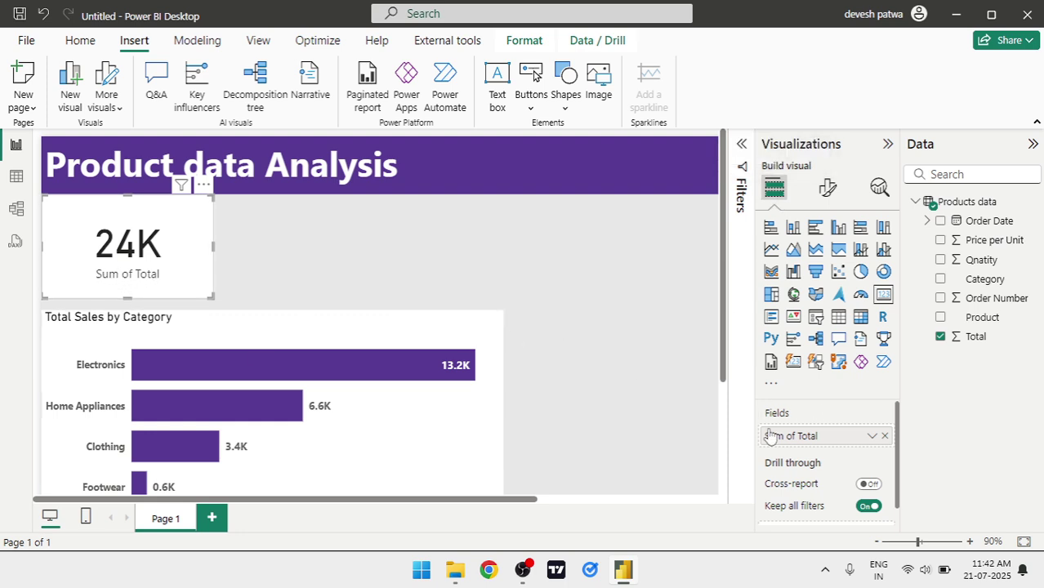
click(873, 438)
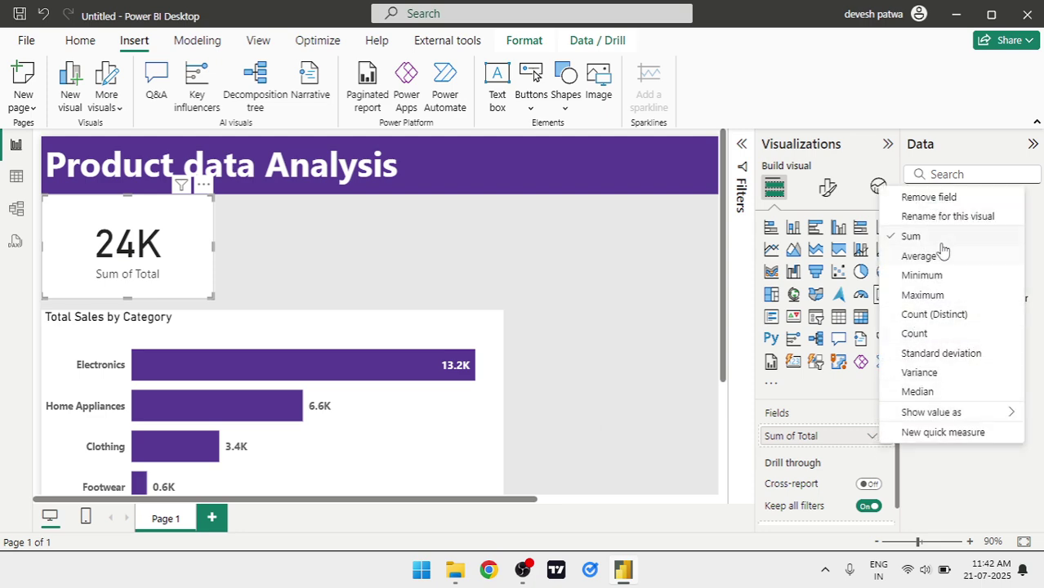
click(967, 219)
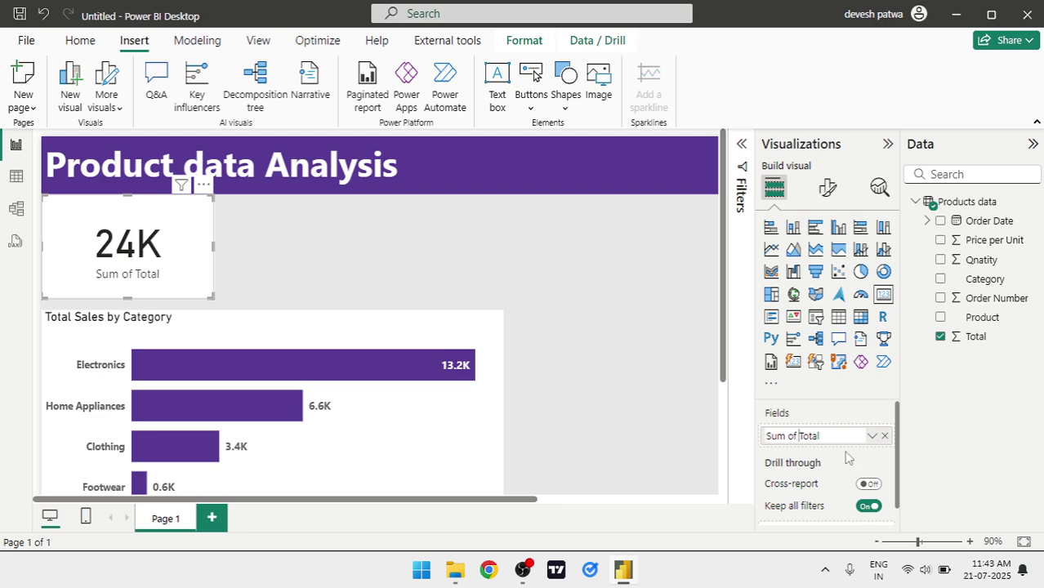
key(BackSpace)
key(BackSpace)
key(BackSpace)
key(BackSpace)
key(Return)
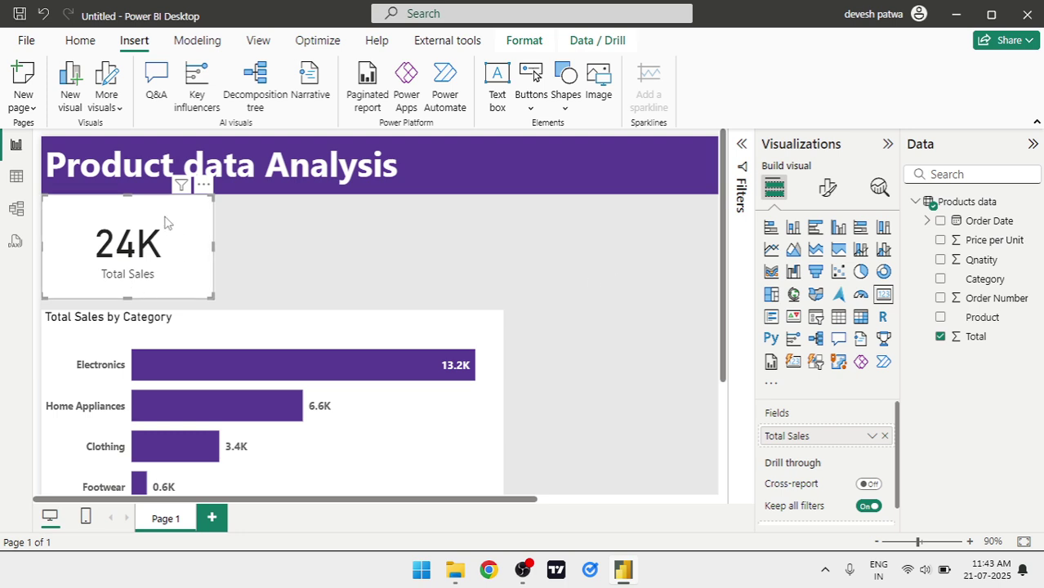
Set the callout value font size of the Total Sales card to 40
click(828, 188)
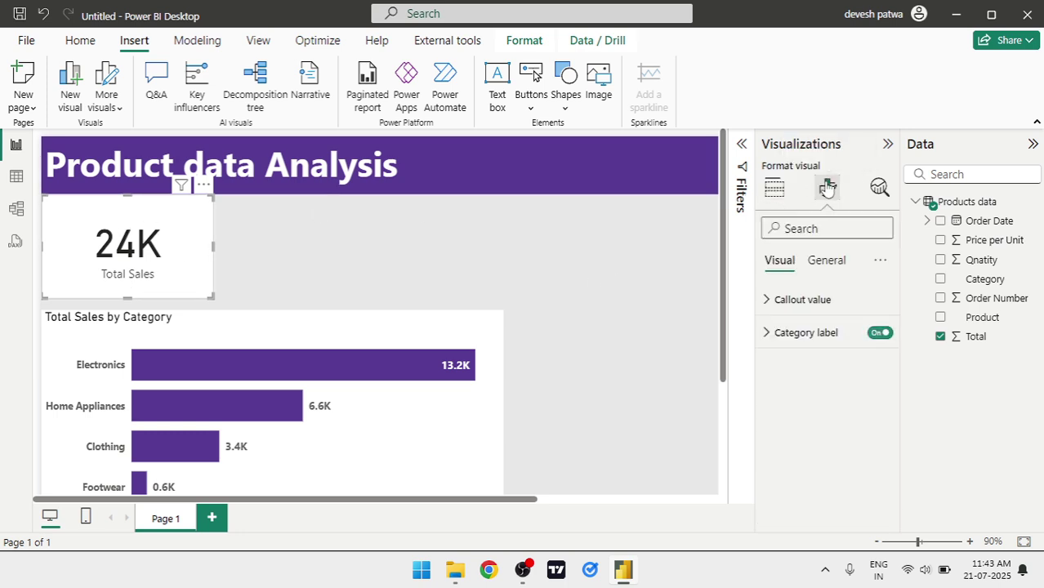
click(769, 301)
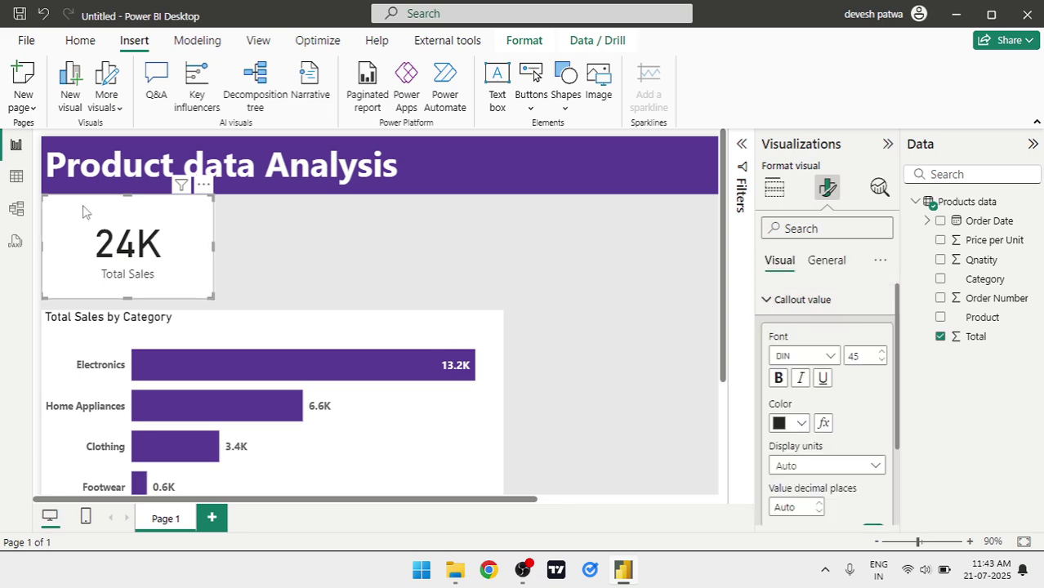
click(883, 360)
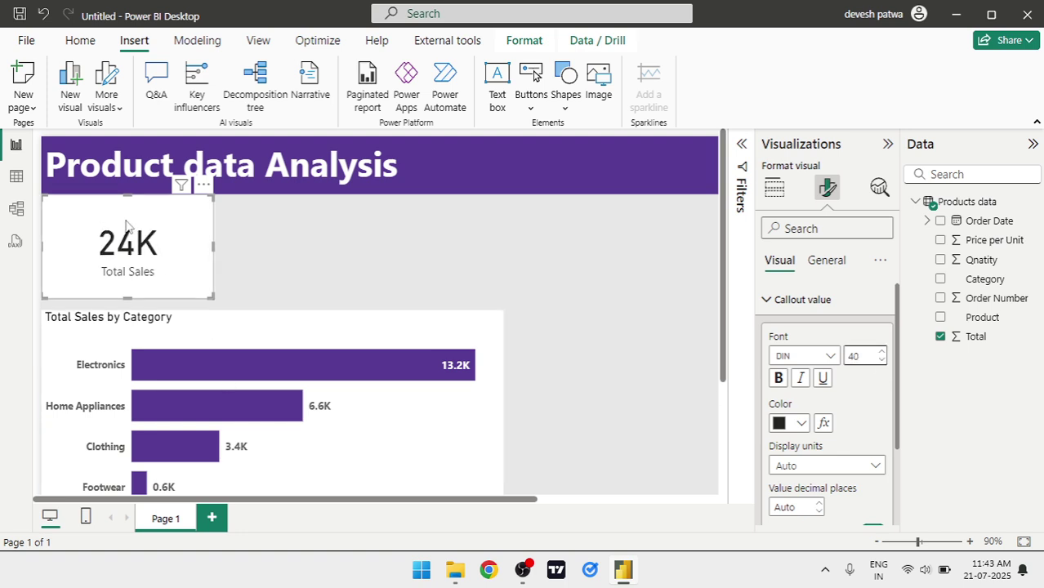
Open the Total Sales card's effects settings and bring the visual border and shadow options into view
scroll(783, 445, down, 3)
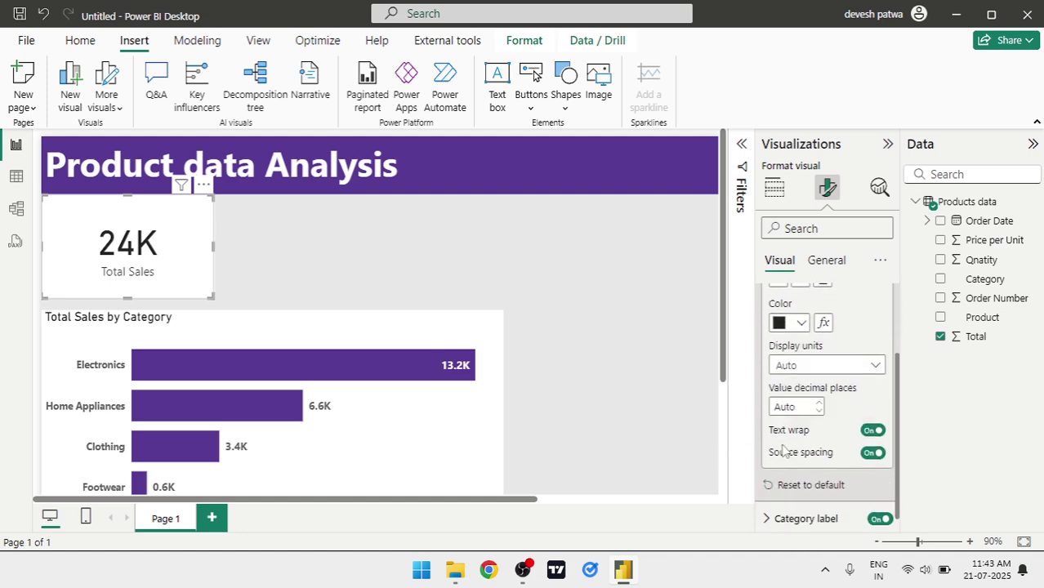
scroll(783, 445, up, 3)
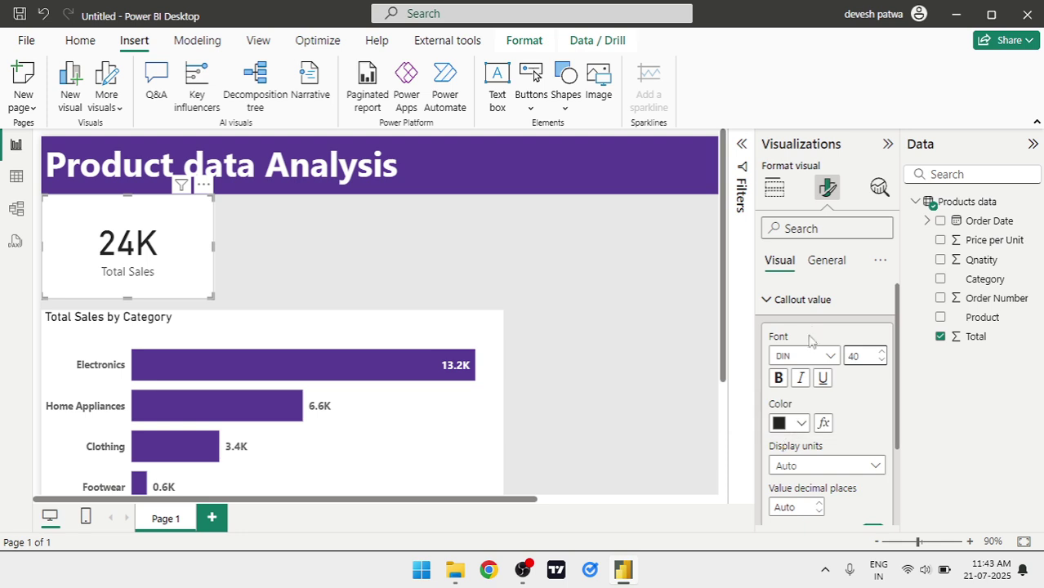
click(827, 262)
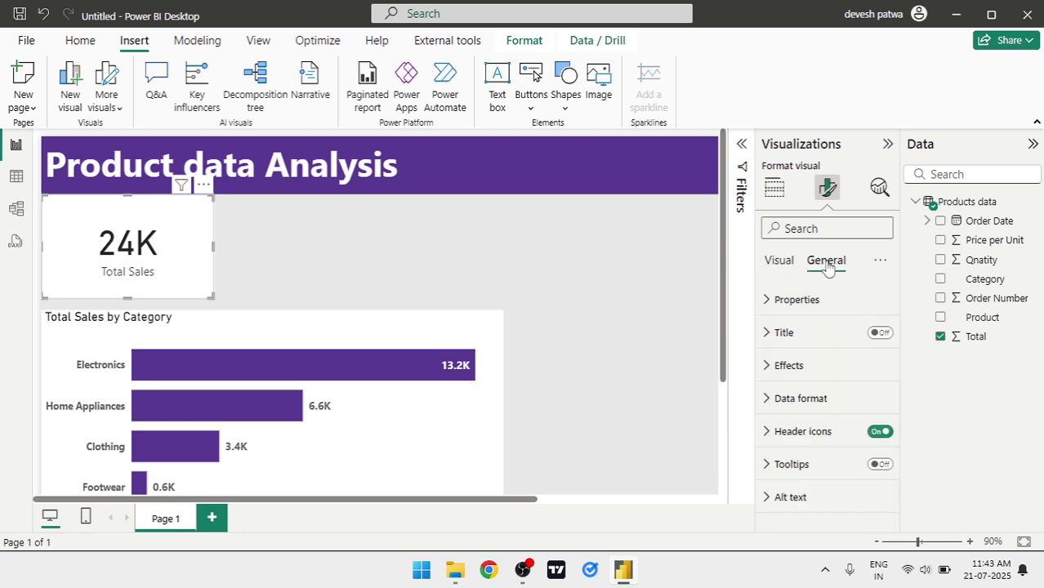
click(774, 367)
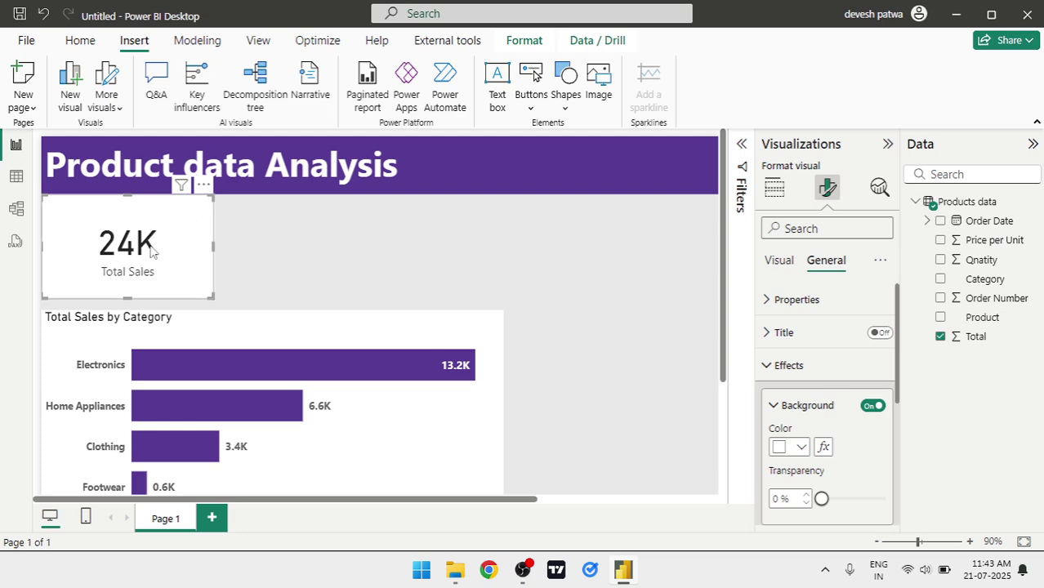
scroll(779, 433, down, 2)
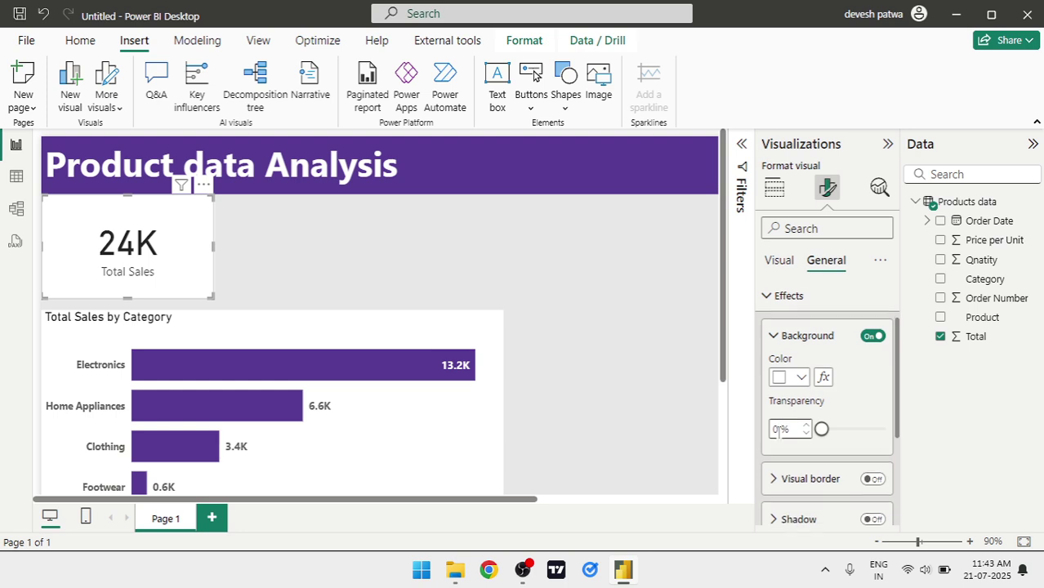
scroll(808, 419, down, 3)
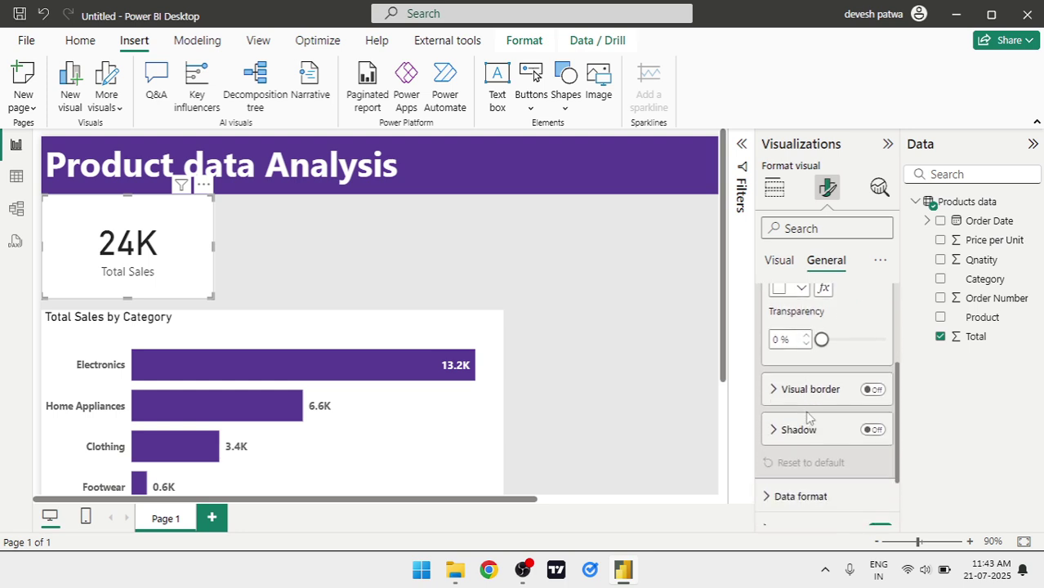
Turn on a white visual border for the Total Sales card and round its corners to 13 px
click(873, 384)
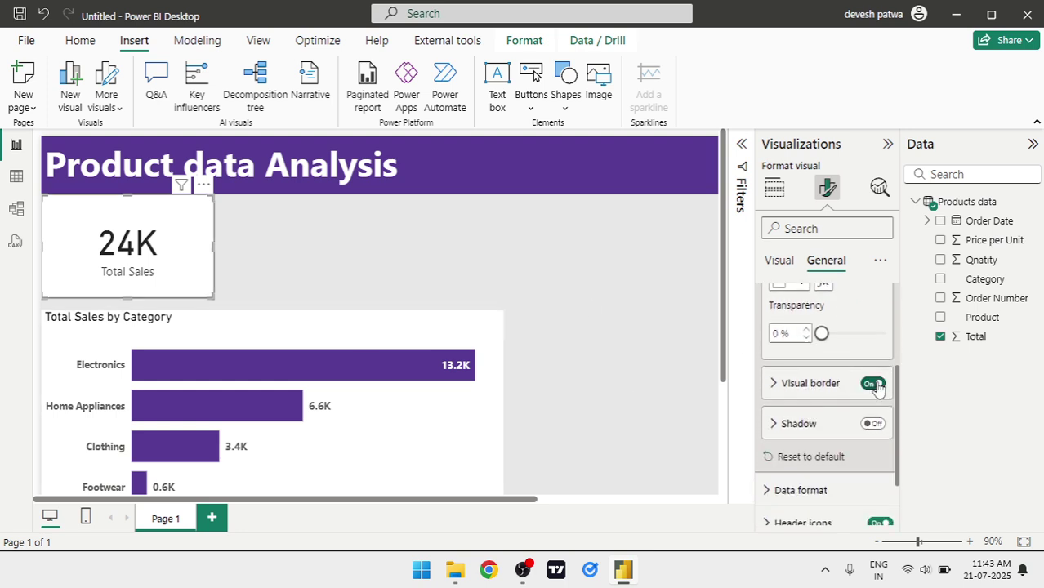
click(774, 384)
scroll(782, 399, down, 1)
scroll(783, 402, down, 1)
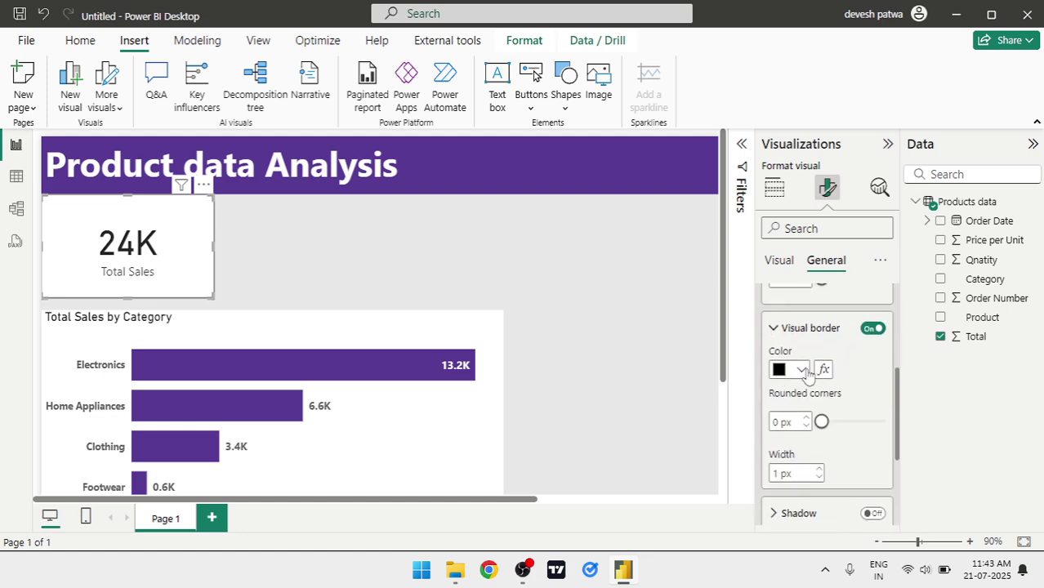
click(801, 370)
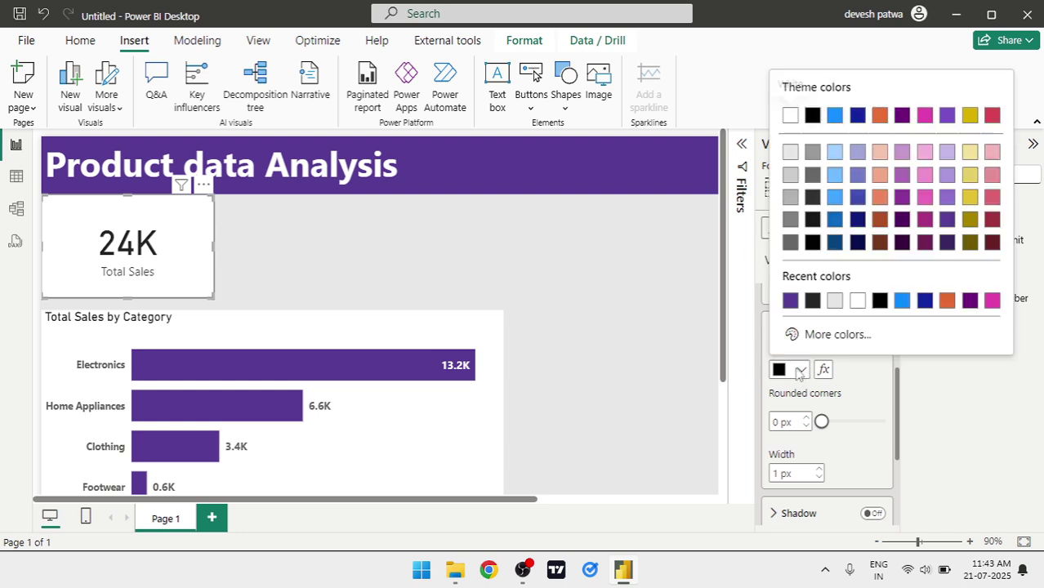
click(790, 115)
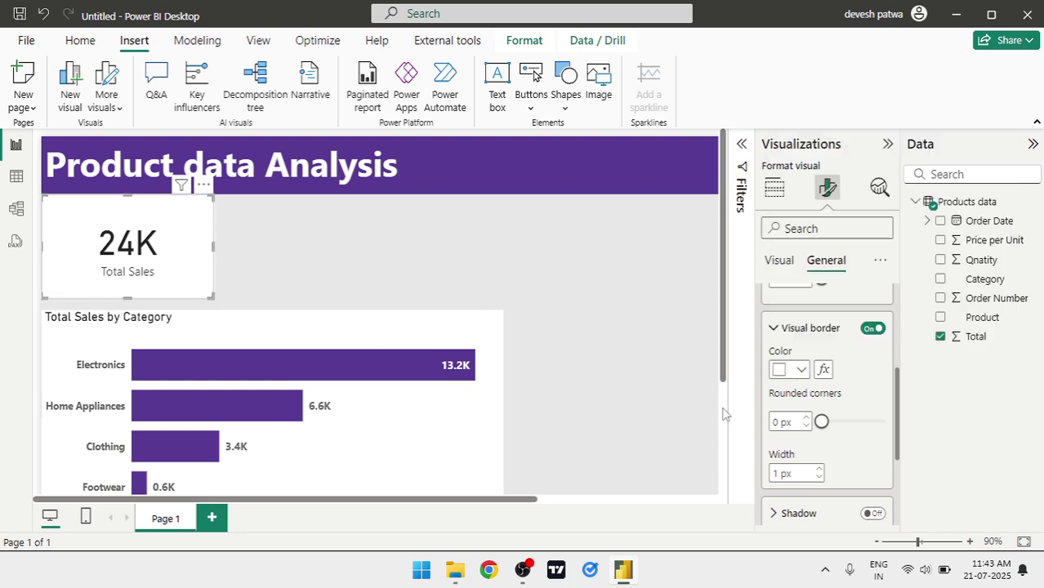
drag(832, 429, 850, 430)
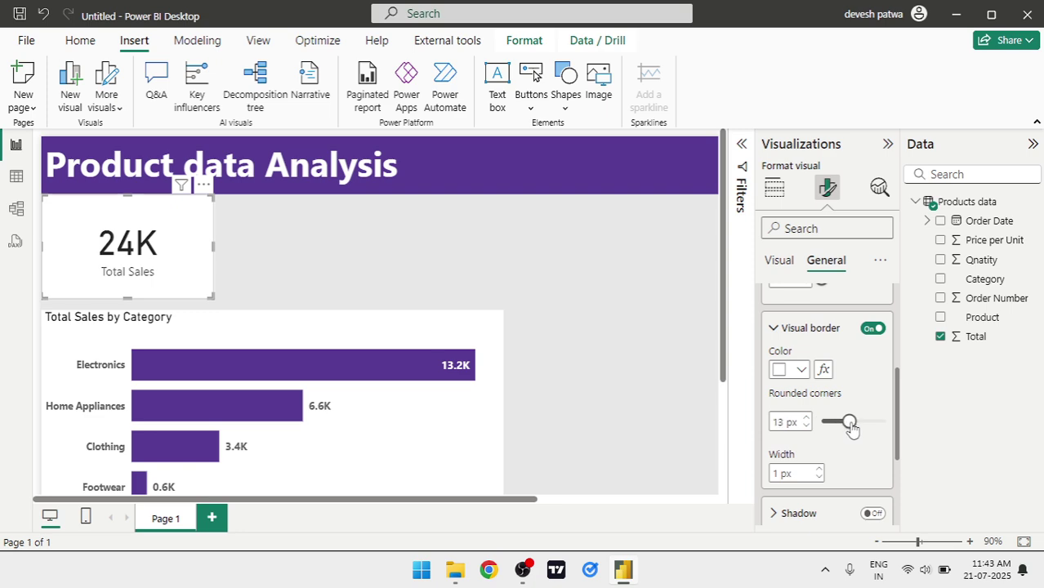
Turn on the shadow for the Total Sales card and deselect it
scroll(842, 437, down, 2)
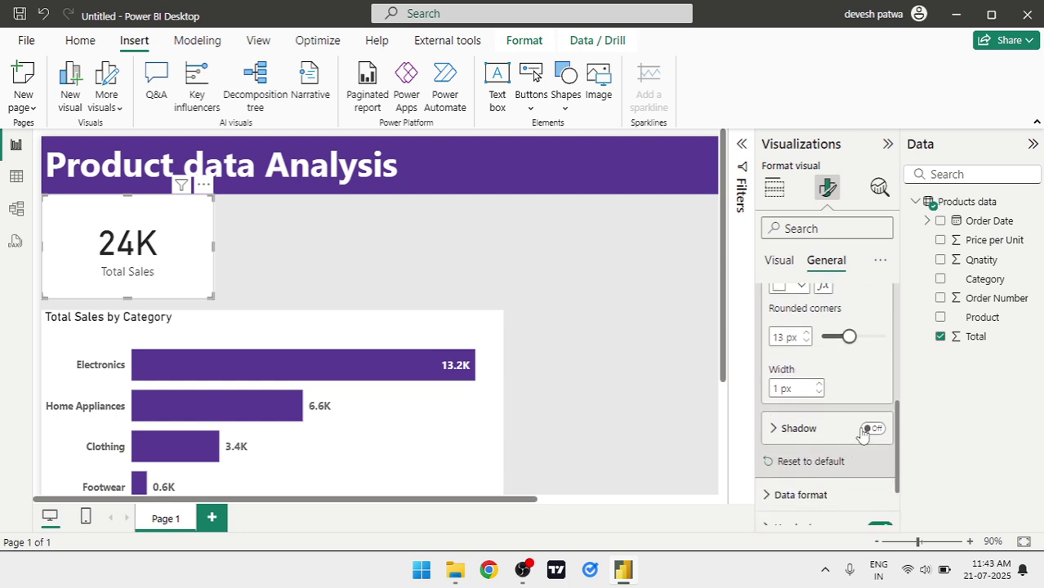
click(871, 432)
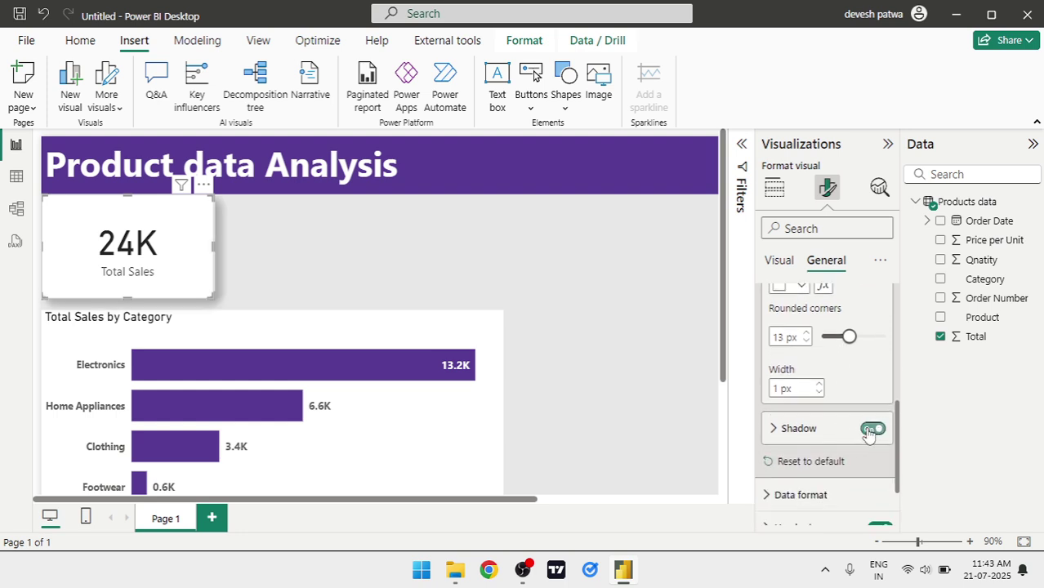
click(568, 343)
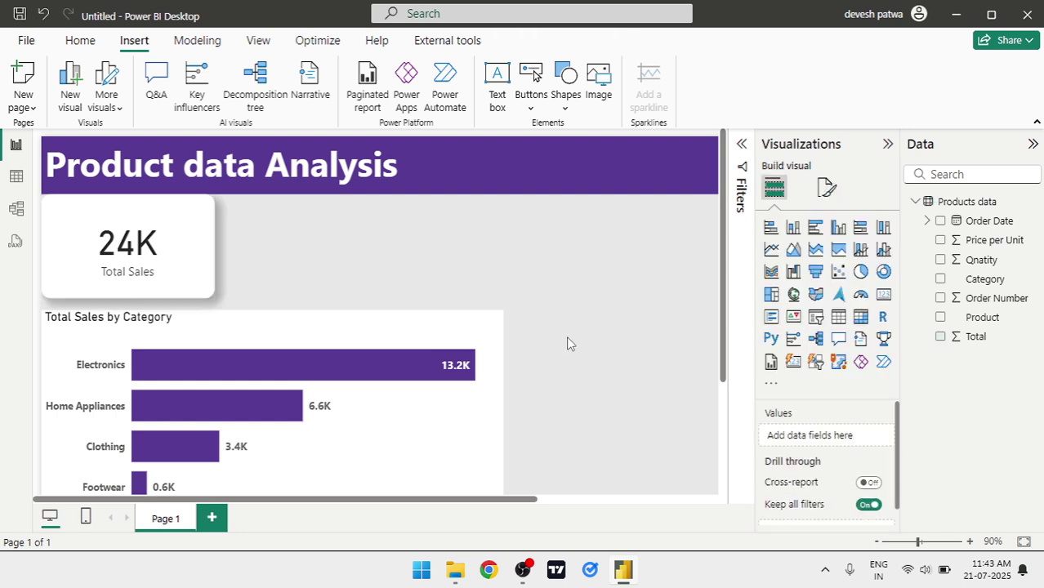
Shrink the Total Sales card and place it with a small margin below the title banner and from the page's left edge
click(161, 254)
drag(213, 299, 140, 252)
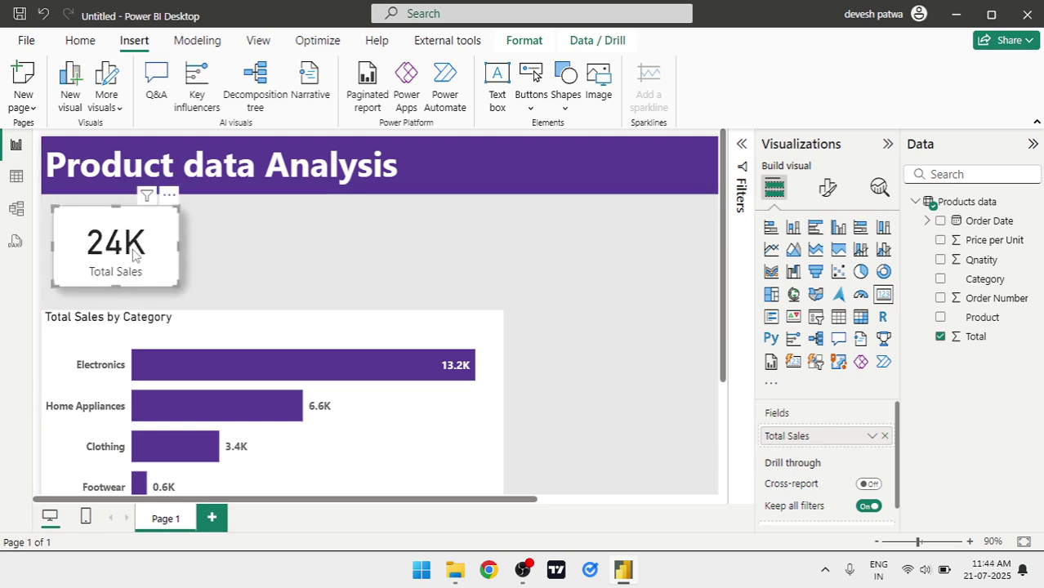
click(249, 254)
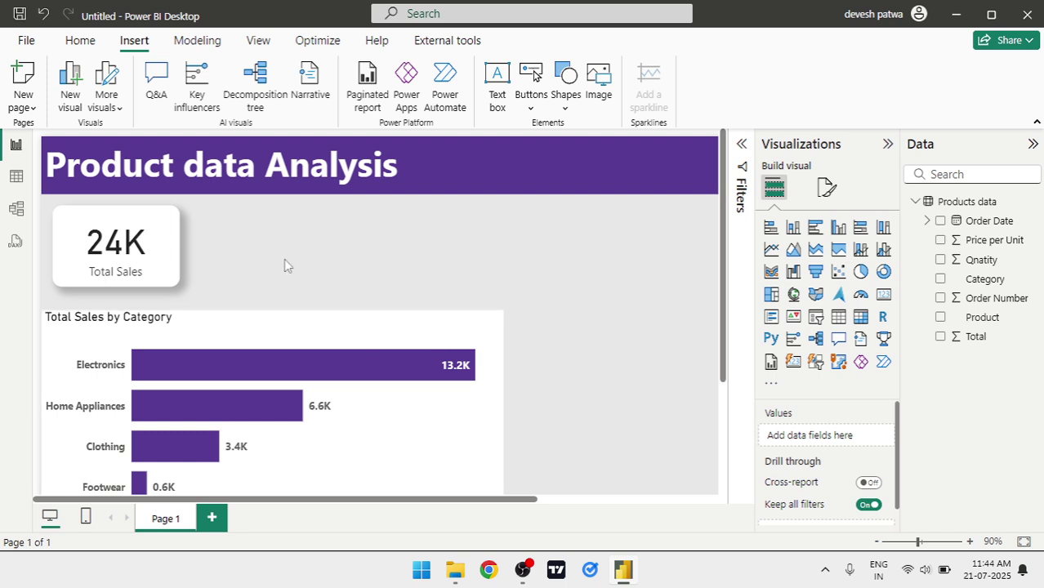
Duplicate the Total Sales card and place the copy directly to its right, aligned with the original
click(149, 245)
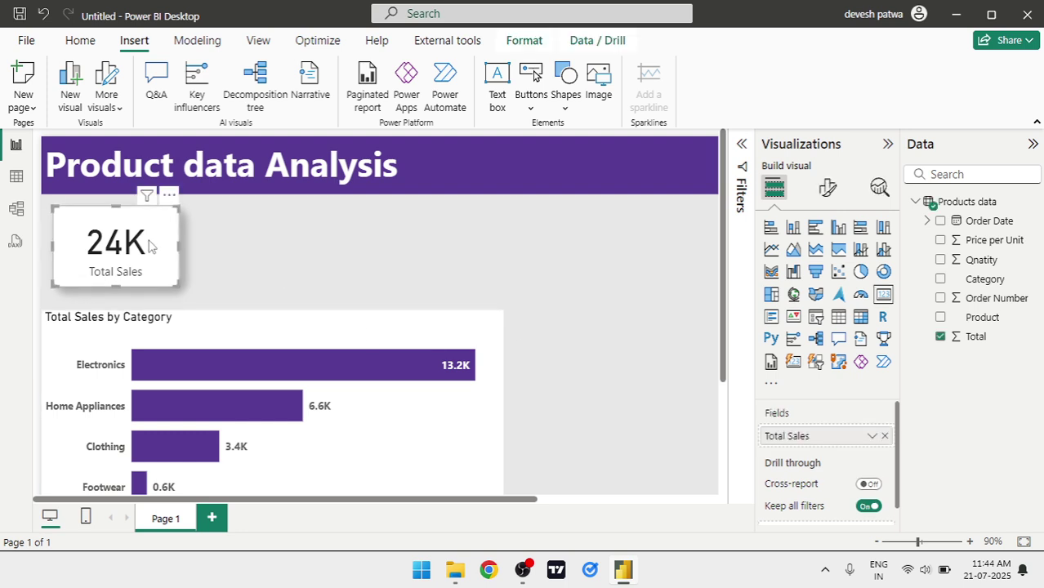
key(ctrl+c)
key(ctrl+v)
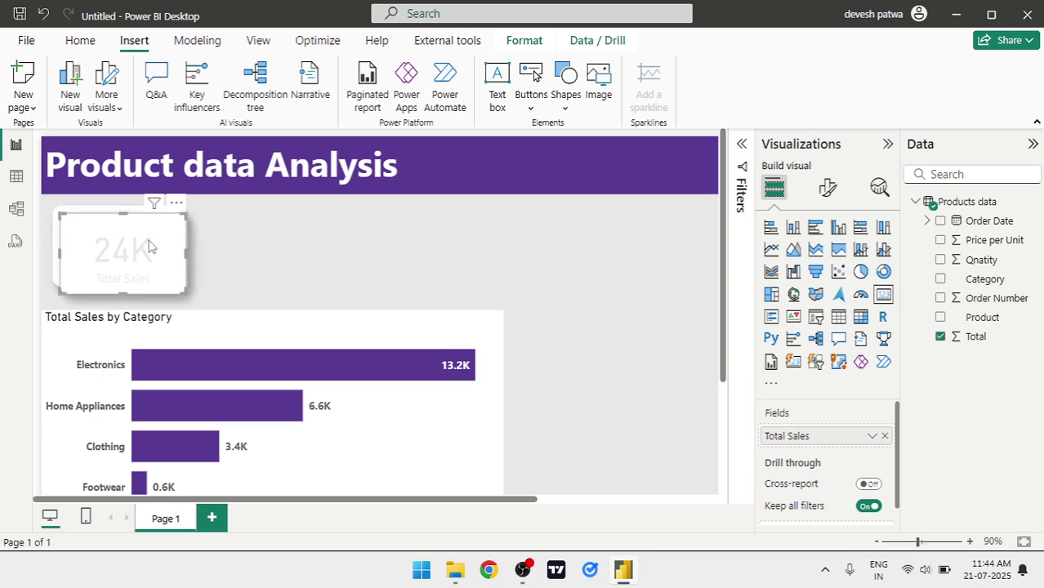
drag(149, 245, 278, 241)
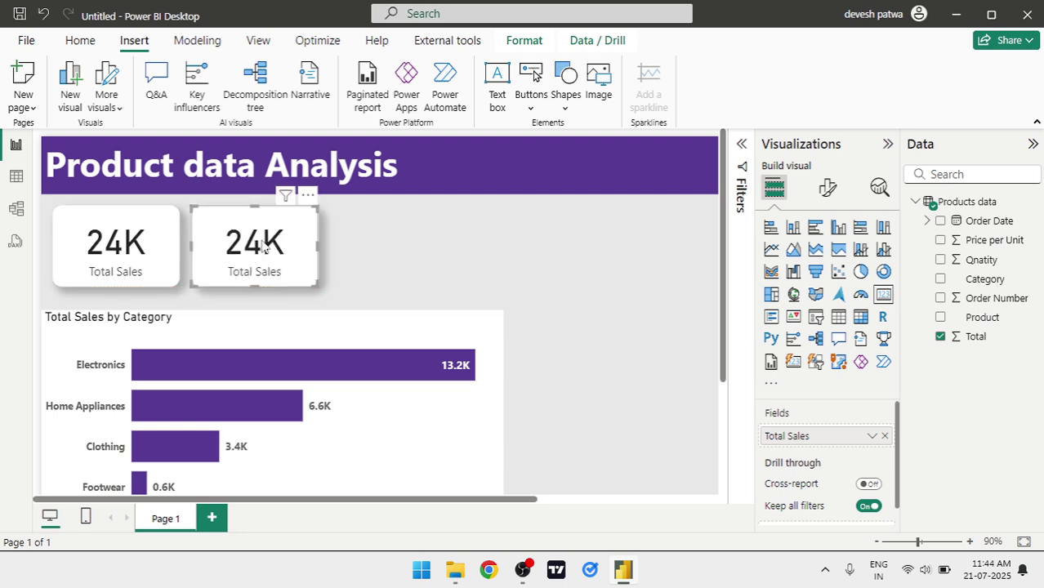
Replace the copied card's field with Product, summarized as Count
click(886, 438)
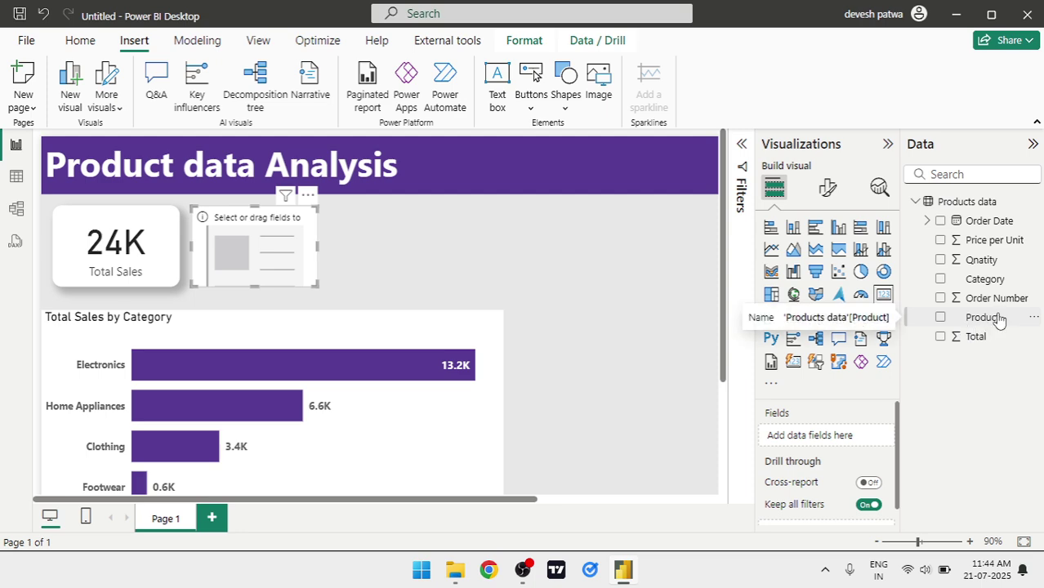
drag(999, 319, 848, 435)
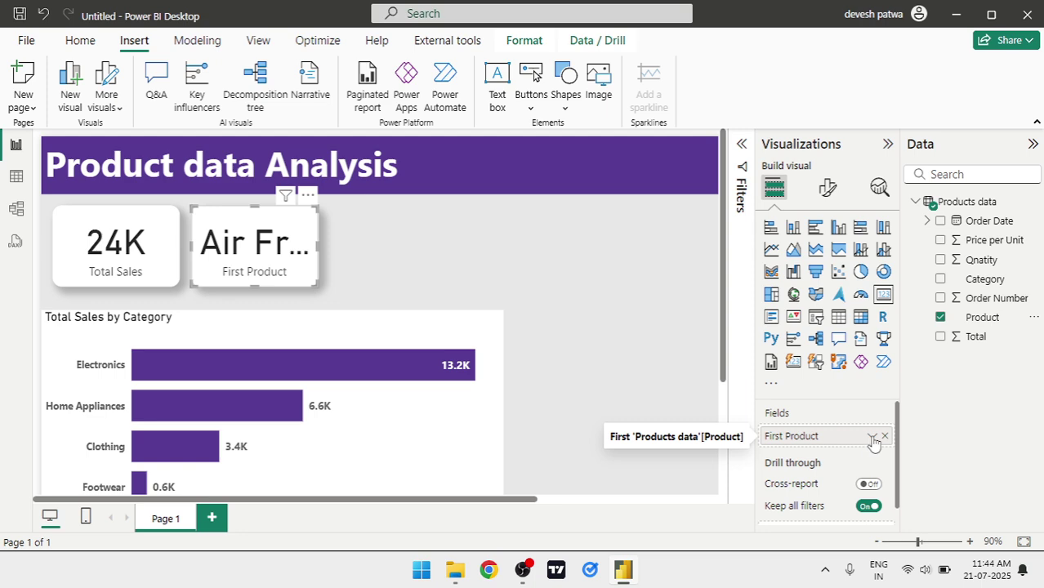
click(872, 438)
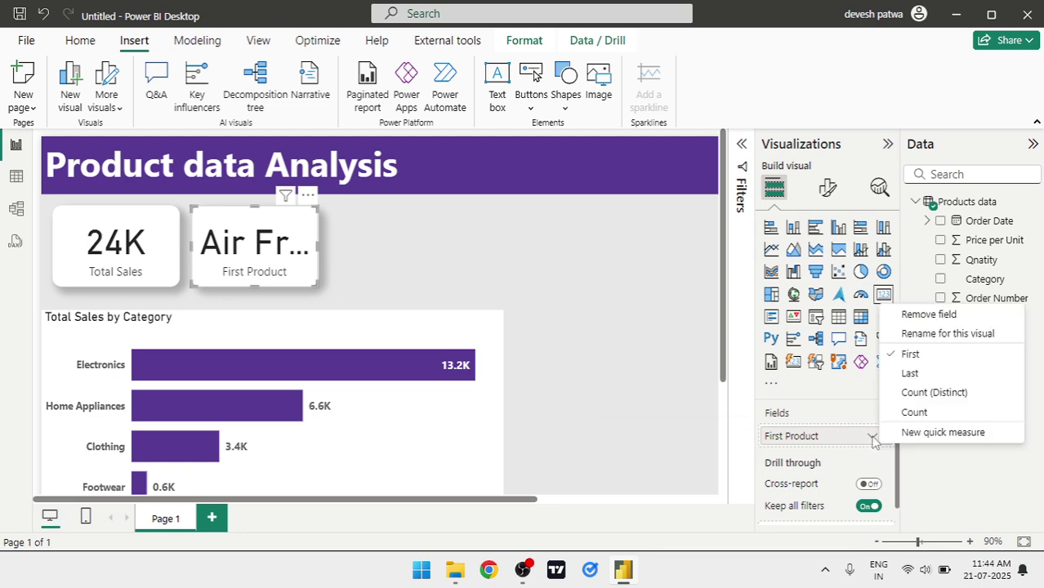
click(911, 413)
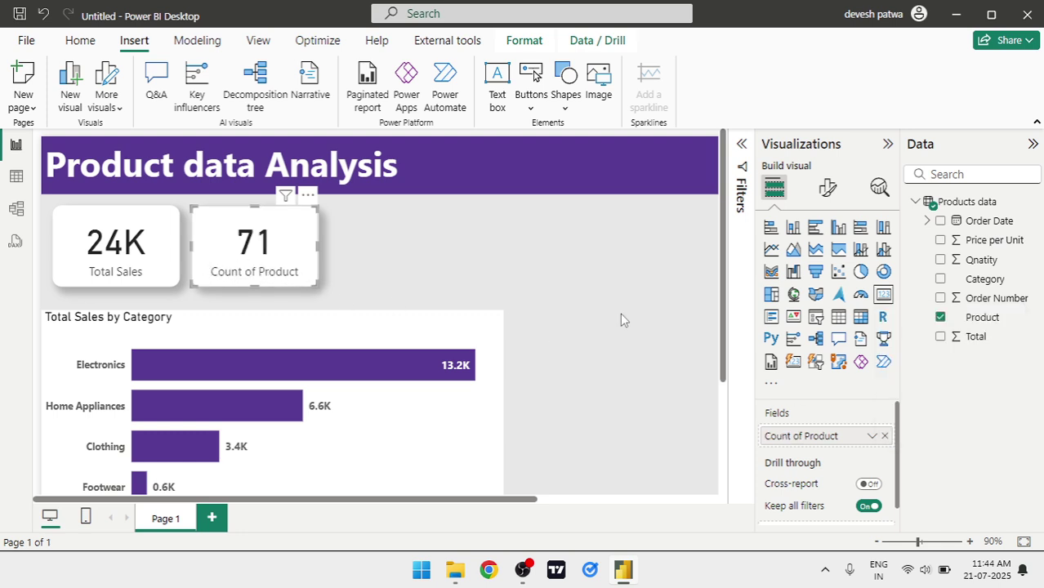
Rename the second card's field for this visual as "Total Orders"
click(872, 436)
key(Escape)
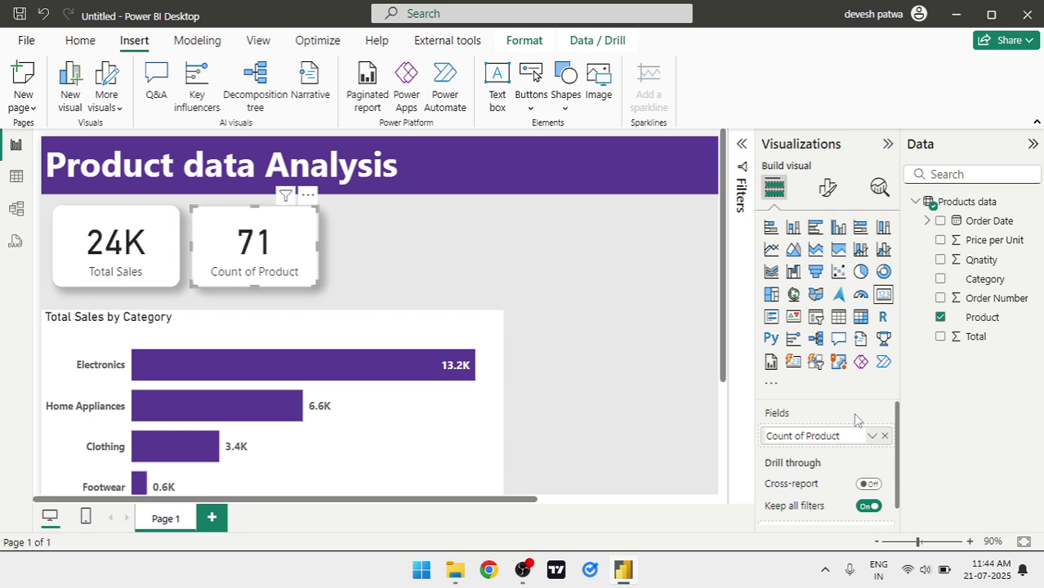
key(BackSpace)
key(BackSpace)
key(BackSpace)
key(BackSpace)
key(BackSpace)
key(BackSpace)
key(BackSpace)
key(BackSpace)
key(BackSpace)
key(BackSpace)
key(BackSpace)
key(BackSpace)
key(BackSpace)
key(BackSpace)
key(BackSpace)
text(s)
key(Return)
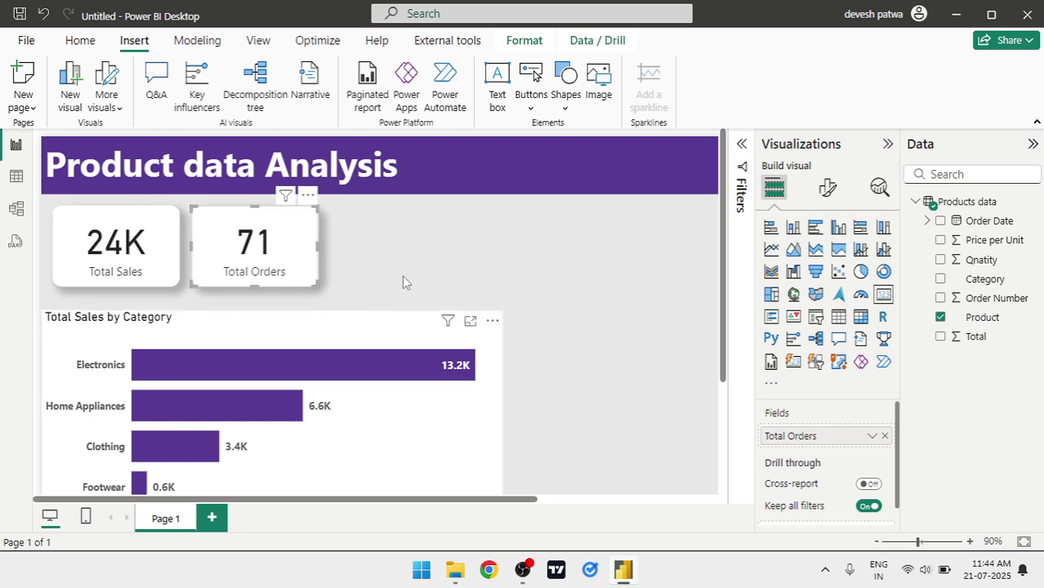
click(447, 268)
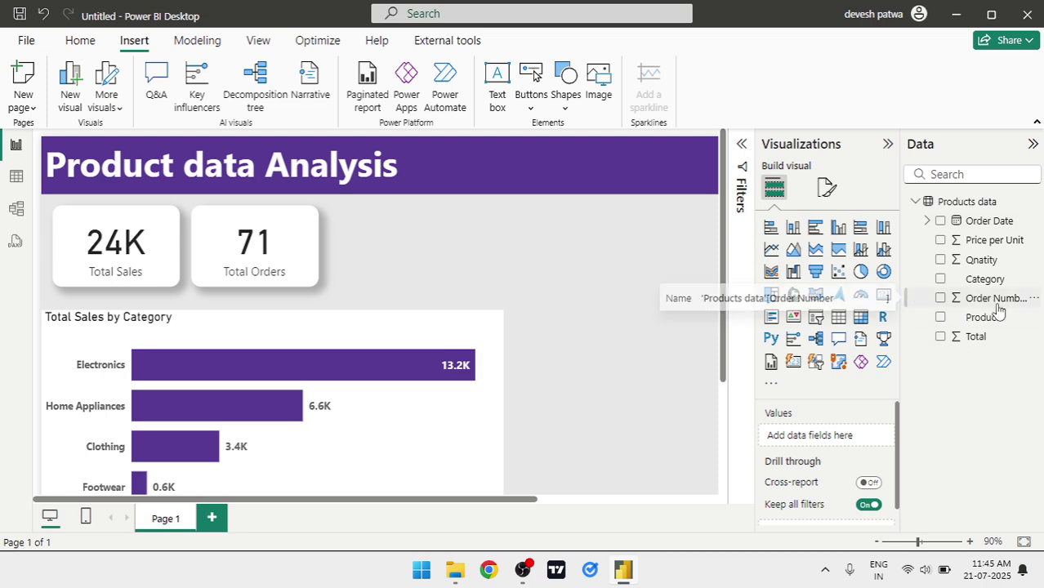
Duplicate the Total Orders card and place the copy to its right in the same row
click(258, 243)
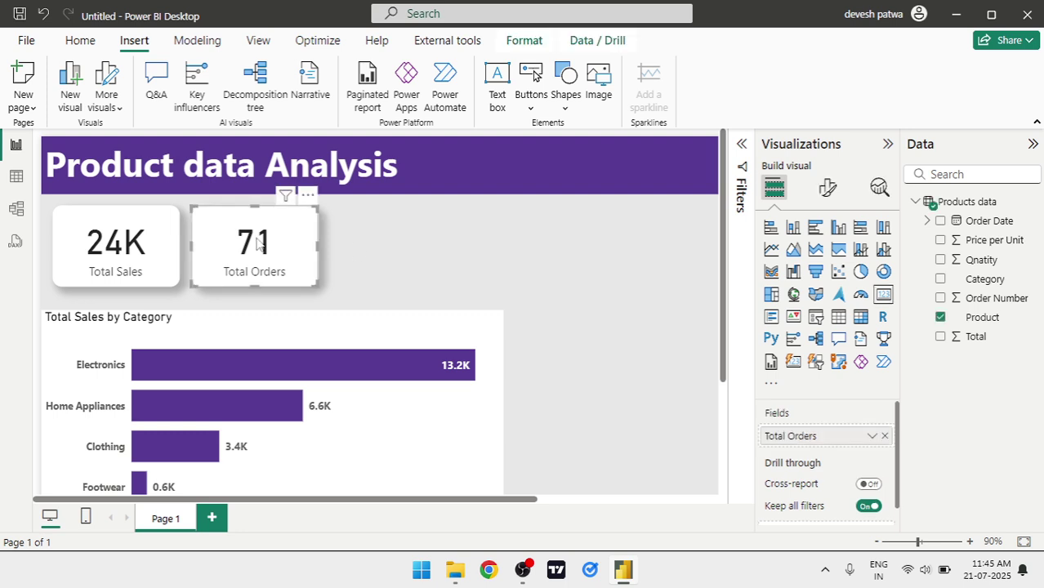
key(ctrl+c)
key(ctrl+v)
drag(259, 243, 396, 239)
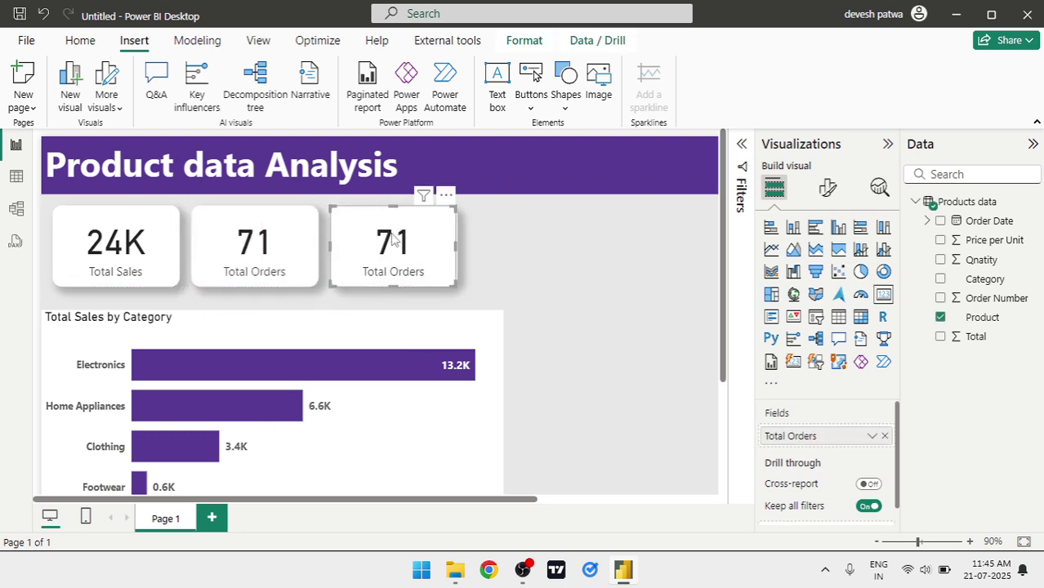
Remove the third card's Total Orders field and add Product summarized as Count (Distinct)
click(873, 439)
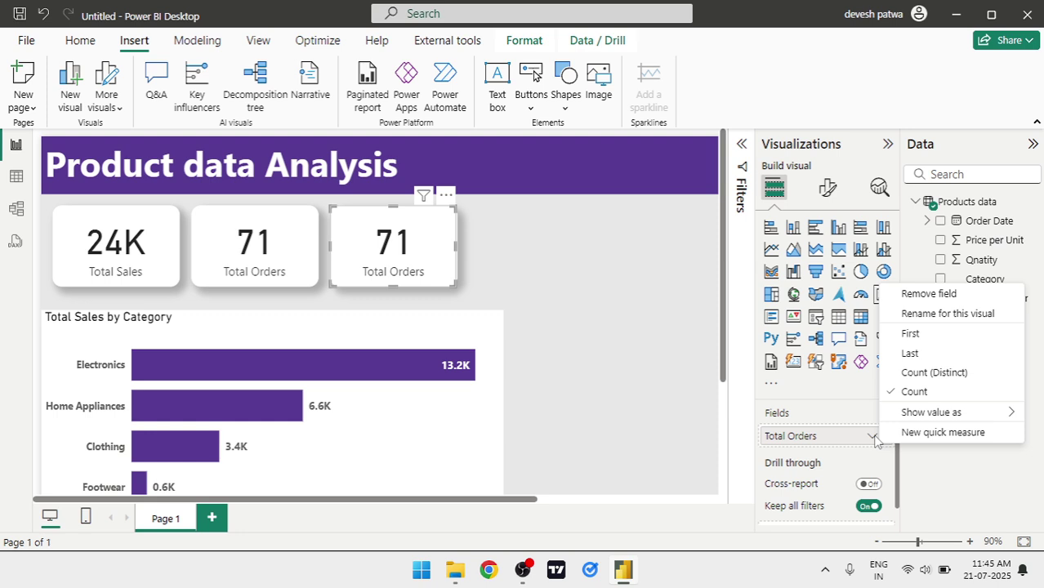
click(889, 443)
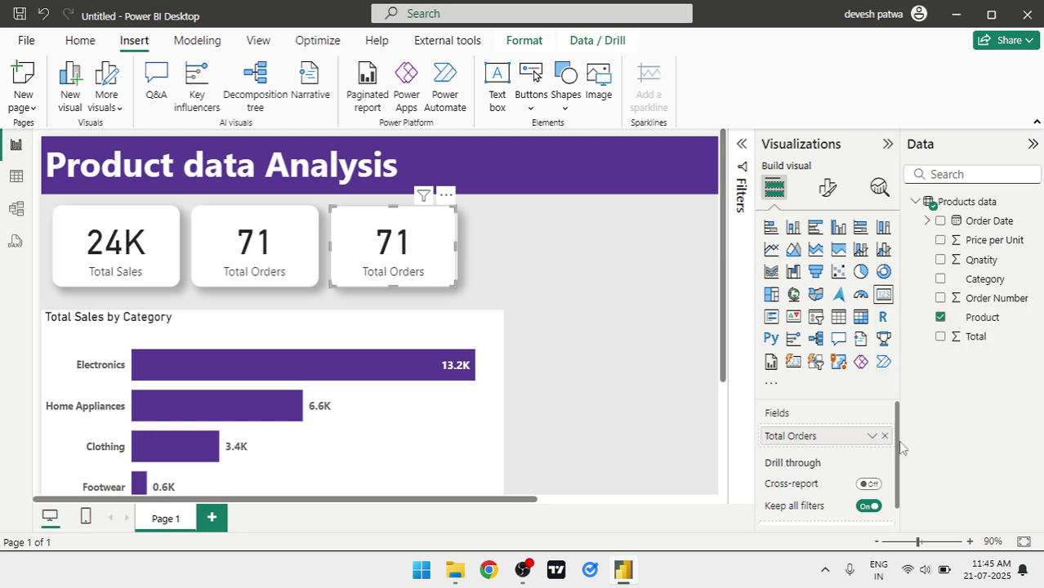
click(886, 441)
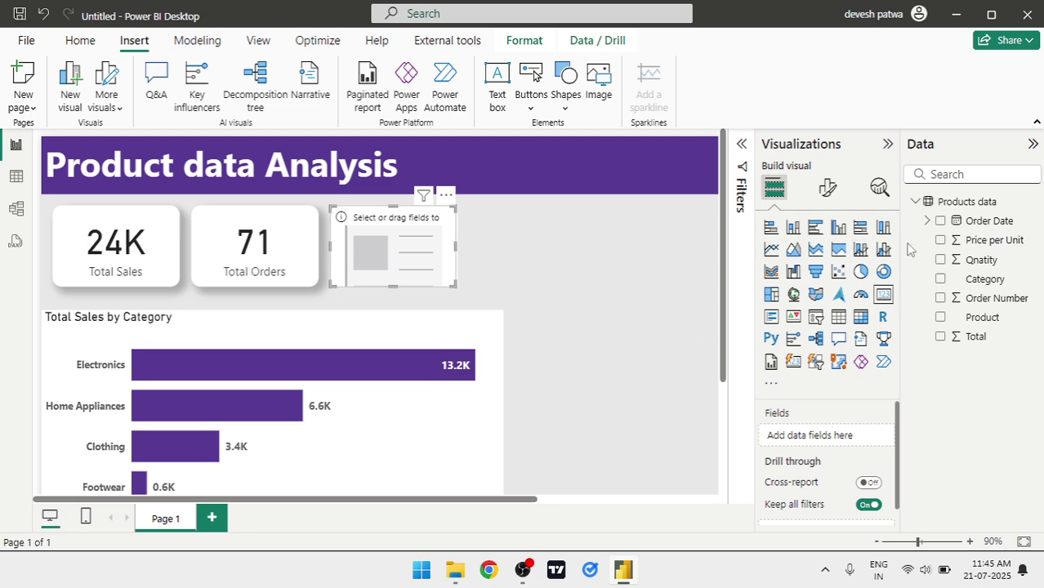
drag(981, 318, 823, 439)
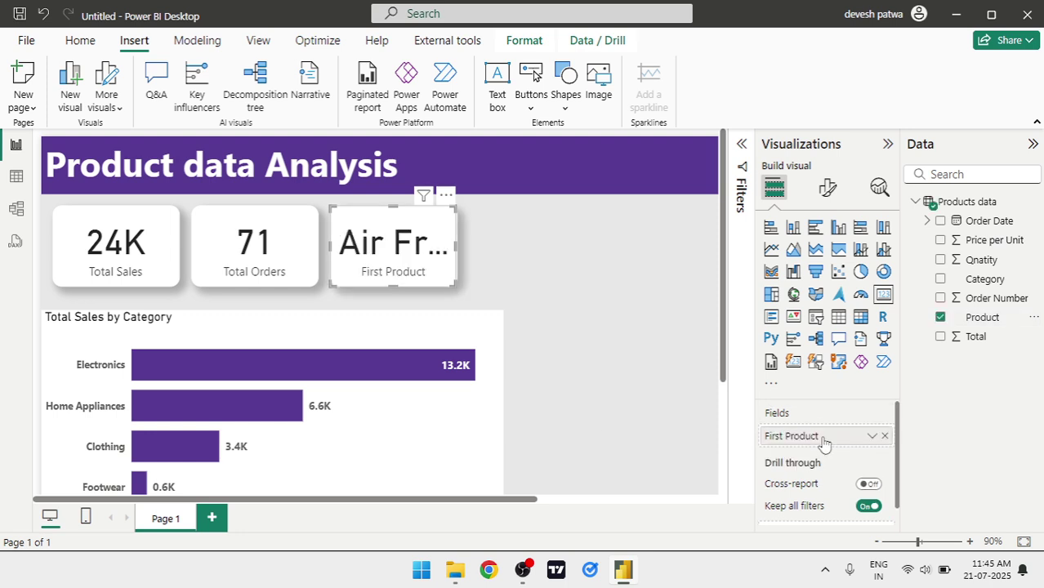
click(874, 437)
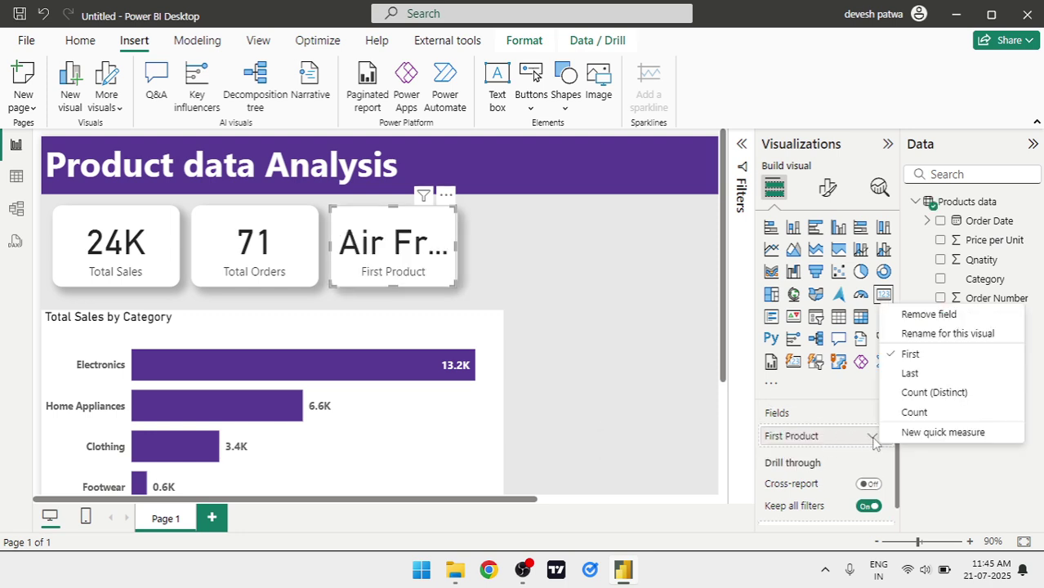
click(934, 393)
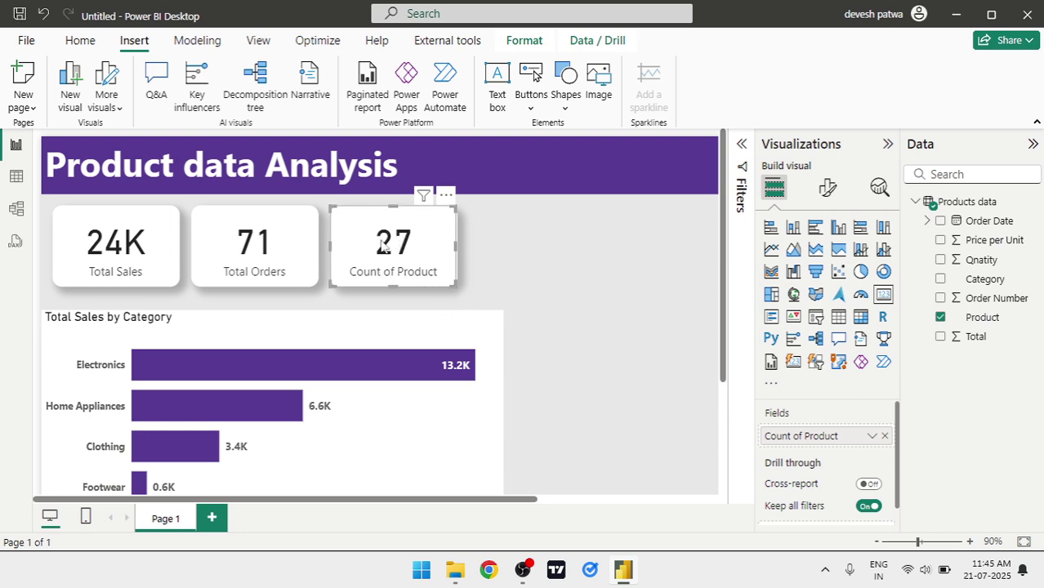
Rename the third card's field for this visual as "Unique Product"
click(872, 437)
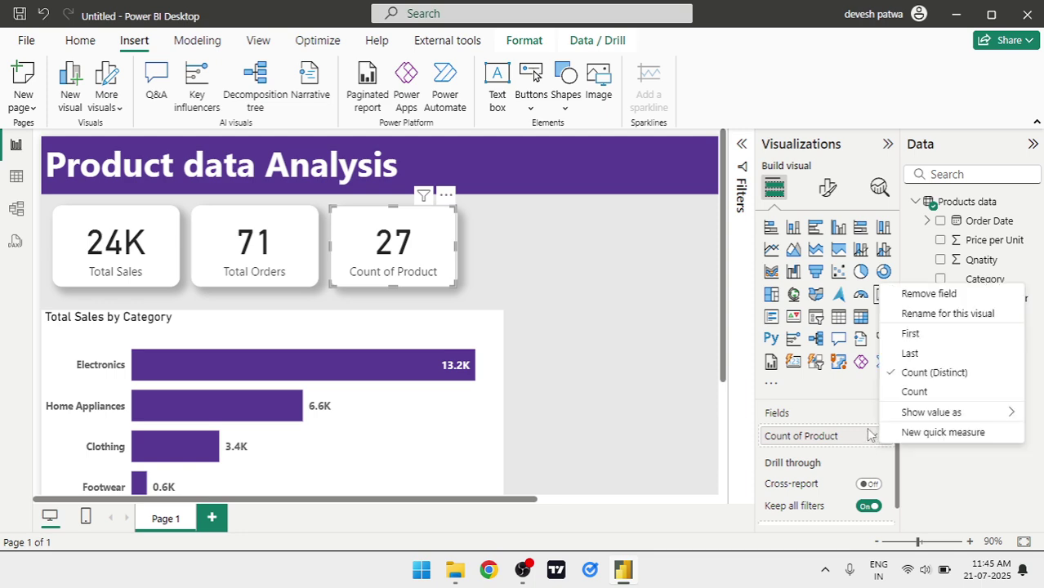
click(948, 314)
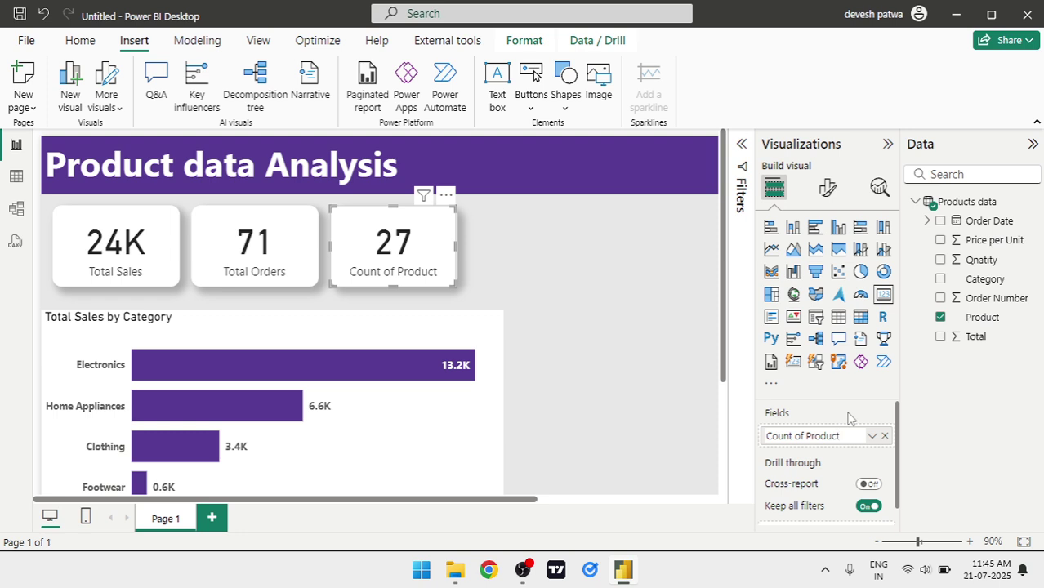
key(BackSpace)
key(BackSpace)
key(BackSpace)
key(BackSpace)
key(BackSpace)
key(BackSpace)
key(BackSpace)
key(BackSpace)
key(BackSpace)
text(Unique)
key(Return)
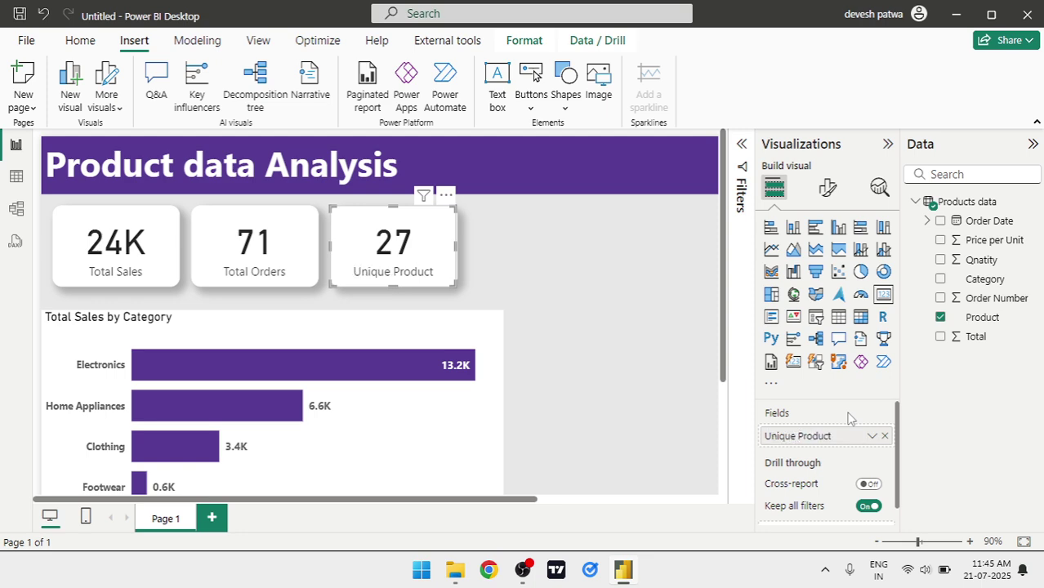
click(570, 294)
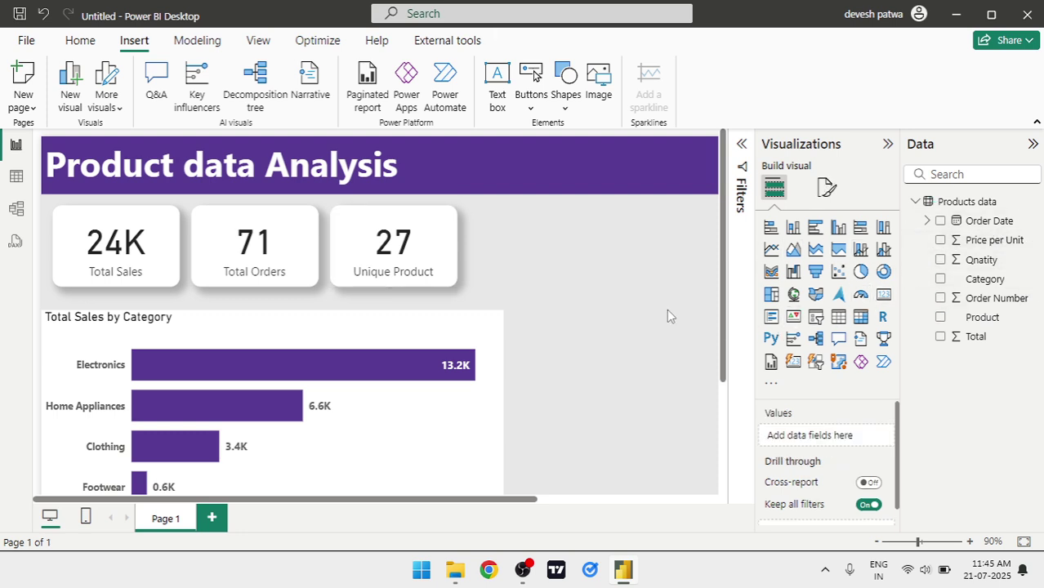
Duplicate the Unique Product card and place the copy to its right as the fourth card in the row
scroll(563, 319, right, 2)
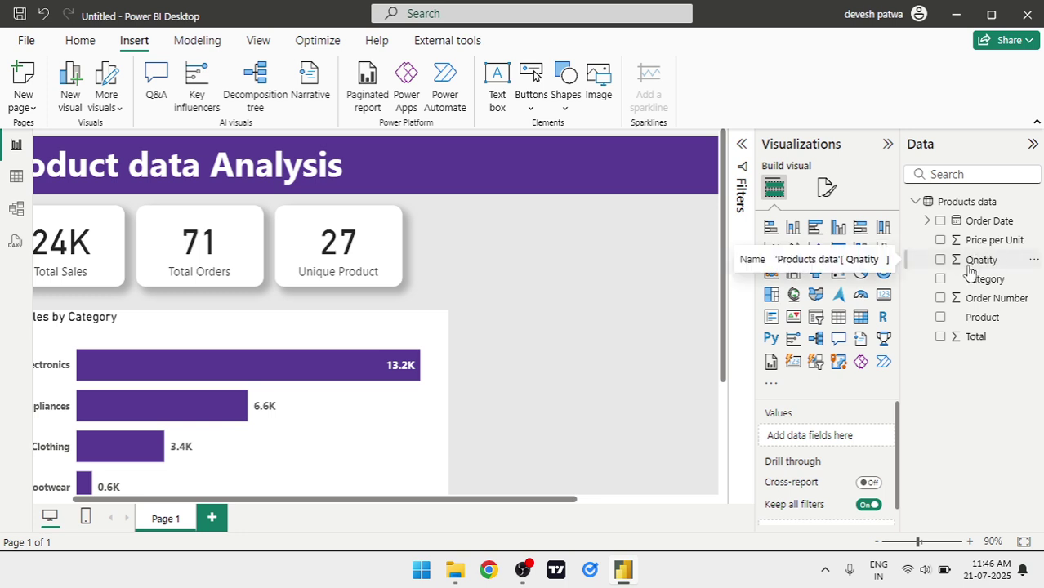
click(365, 250)
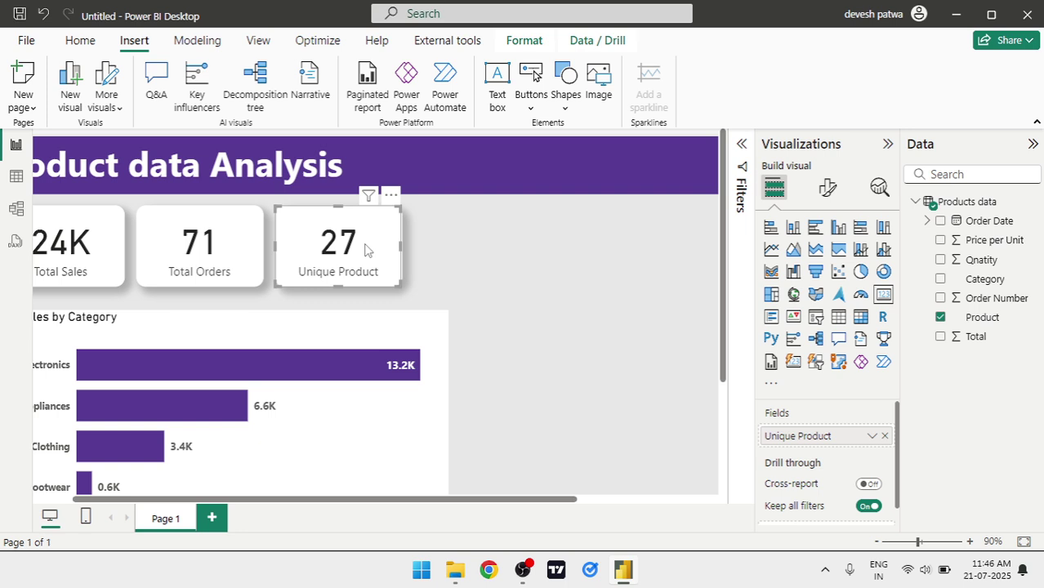
key(ctrl+c)
key(ctrl+v)
drag(365, 250, 502, 245)
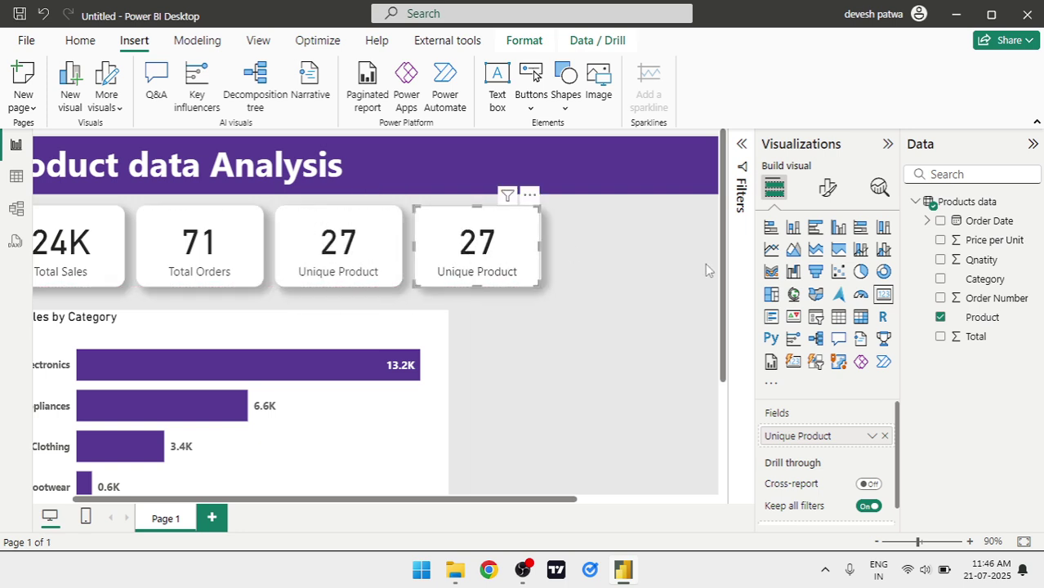
Replace the fourth card's Unique Product field with Qnatity summarized as Average
click(884, 436)
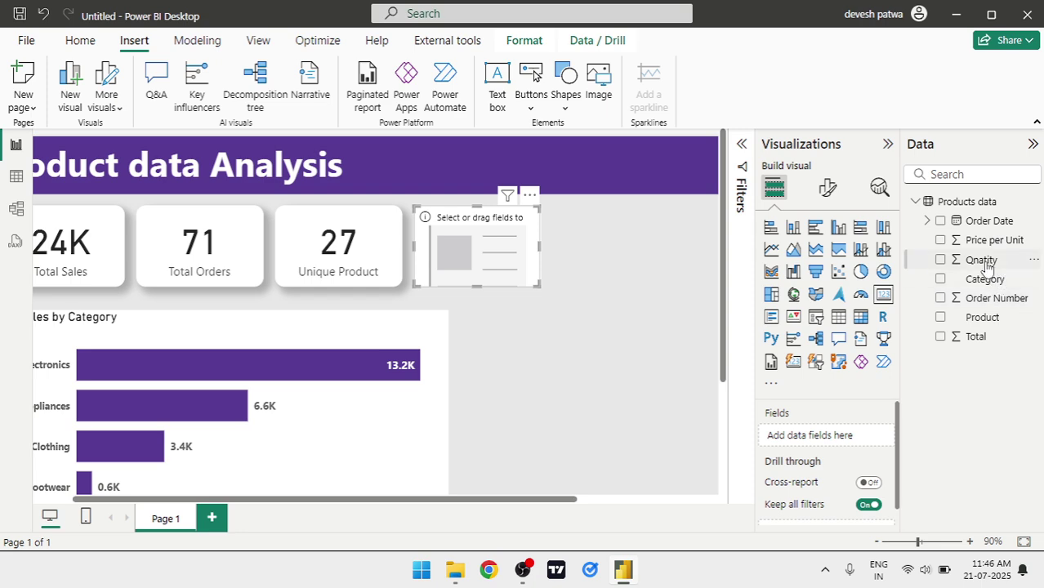
drag(984, 266, 842, 440)
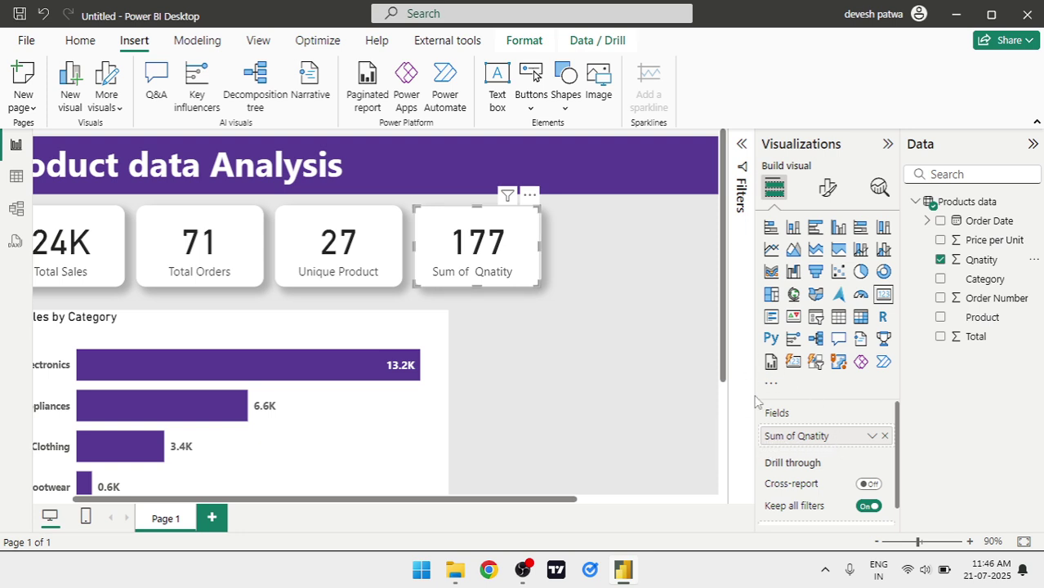
click(872, 437)
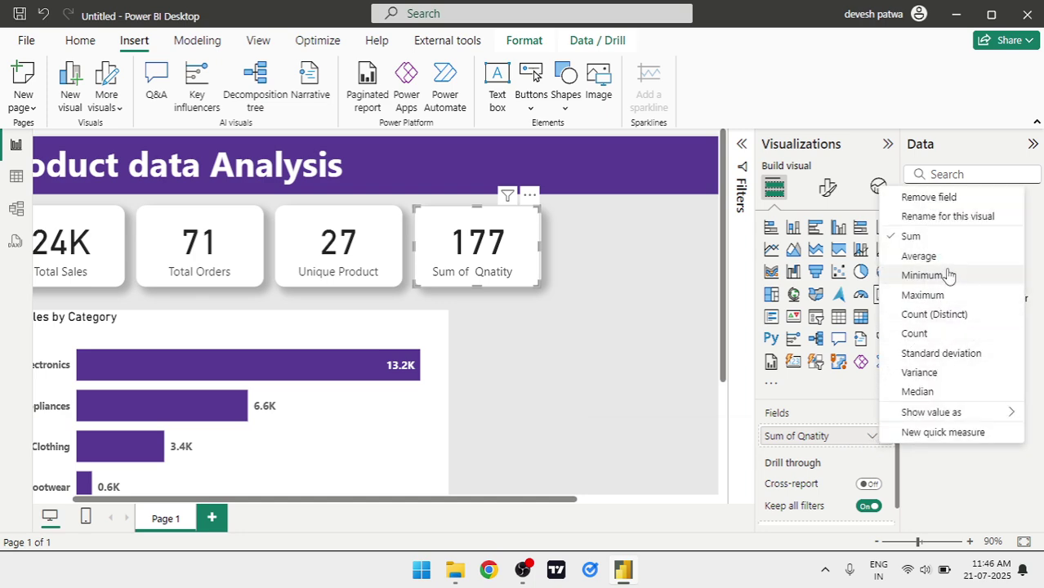
click(923, 258)
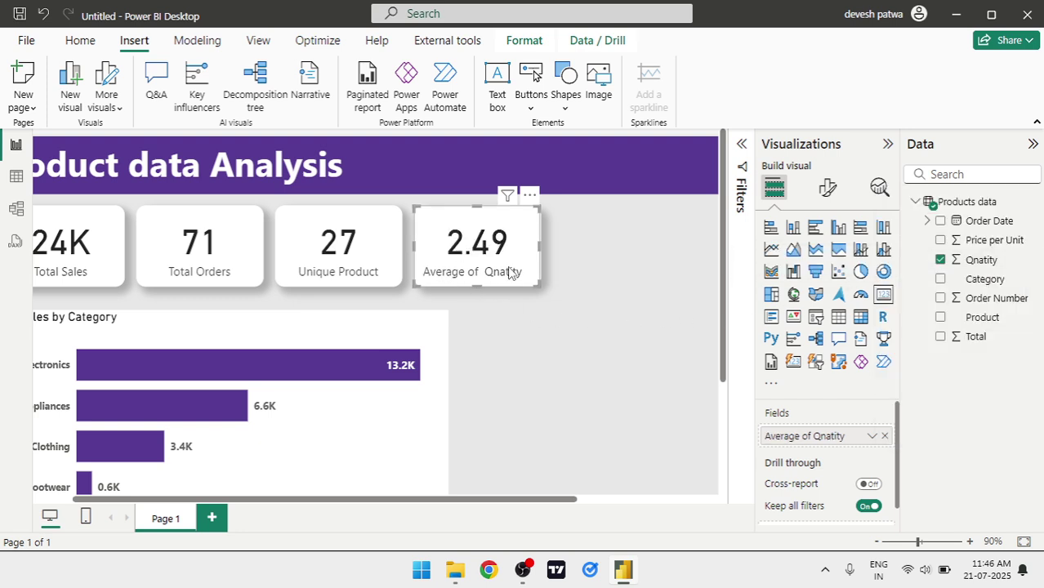
Rename the fourth card's field for this visual as "Average Qnatity"
click(873, 439)
click(940, 216)
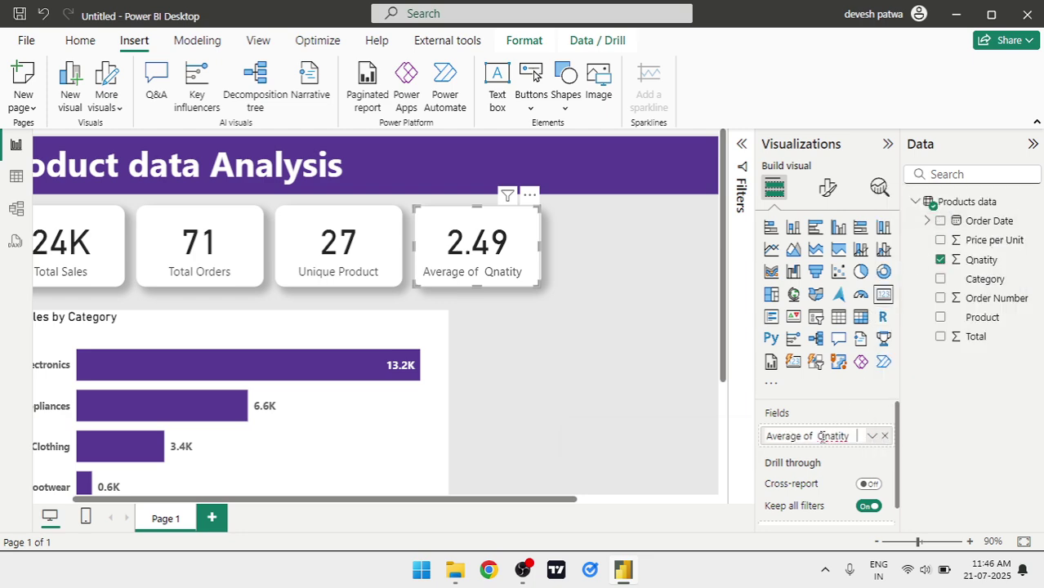
click(818, 436)
key(BackSpace)
key(BackSpace)
key(BackSpace)
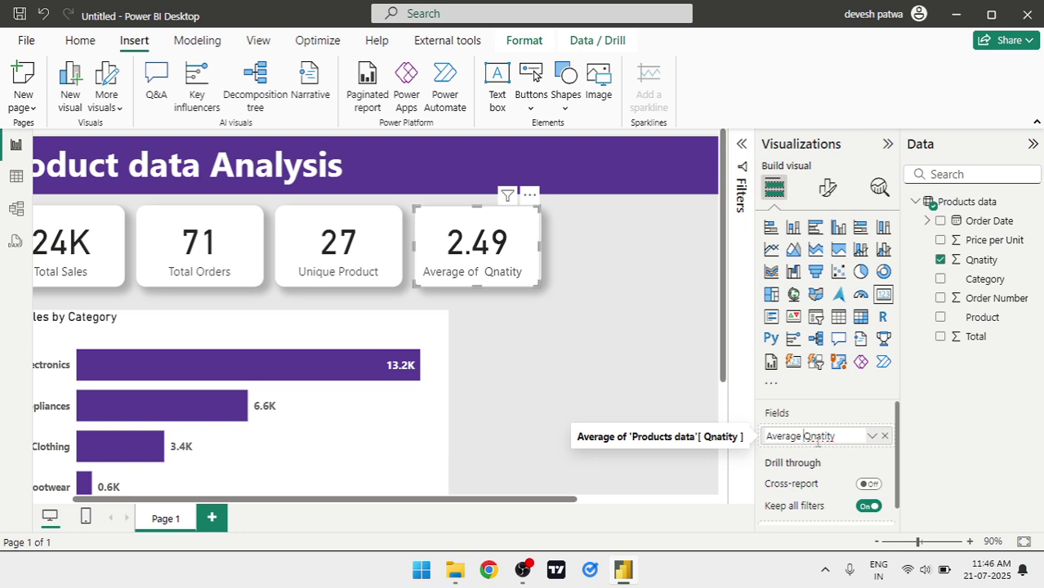
key(Return)
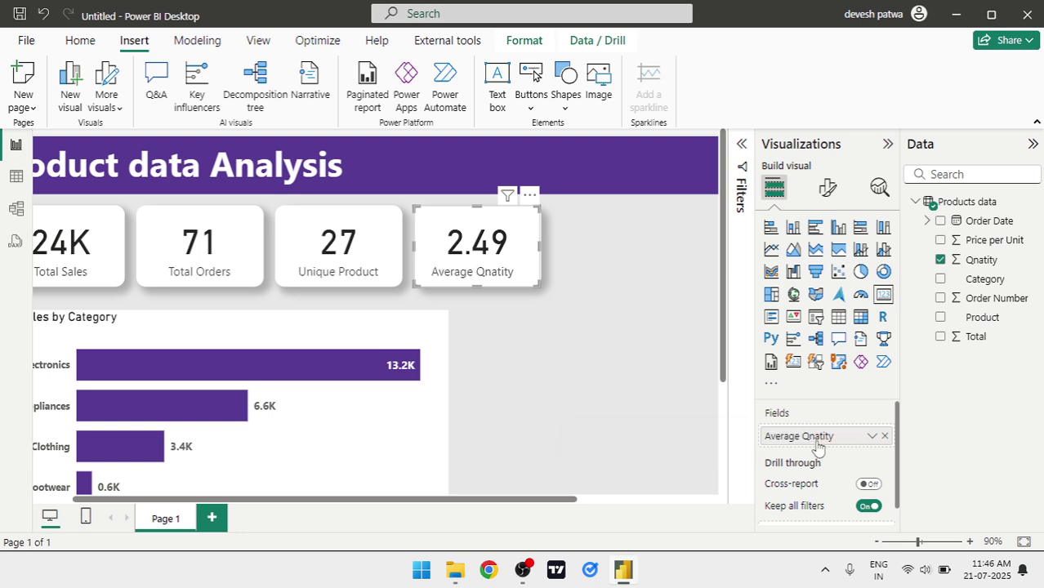
click(515, 334)
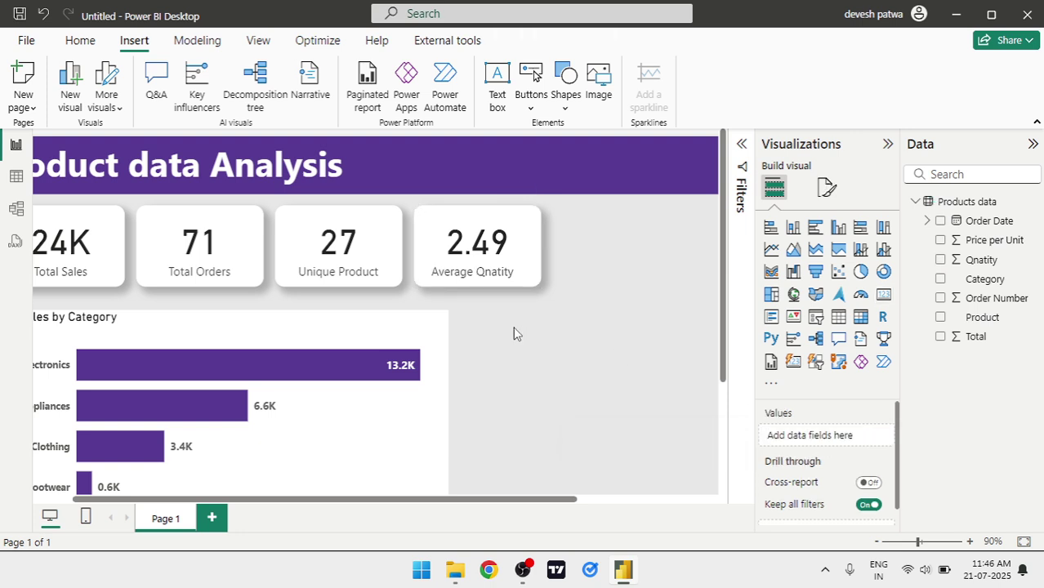
Rename the fourth card's field for this visual as "Average Order QTY"
click(479, 241)
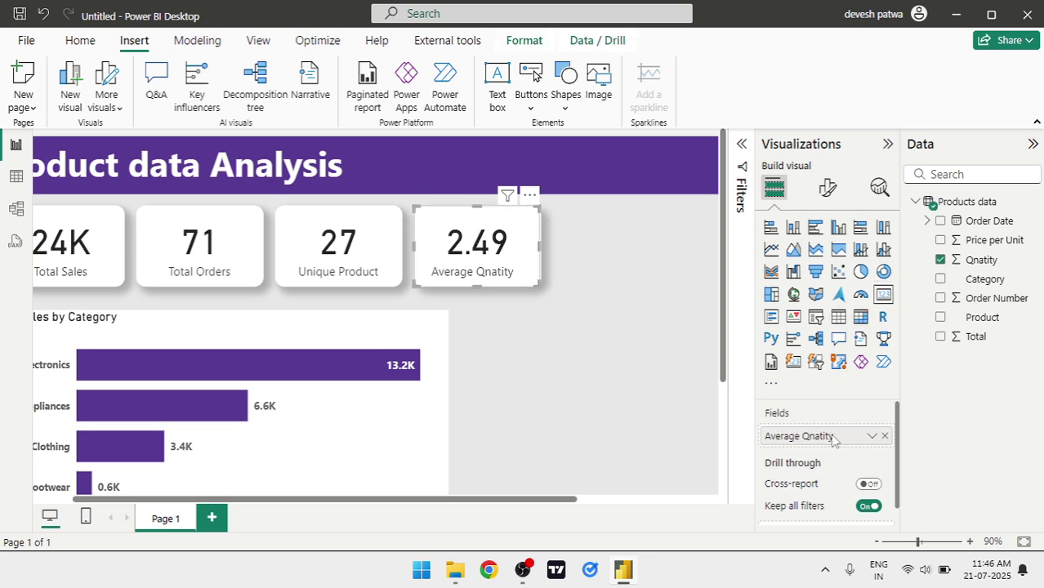
click(872, 436)
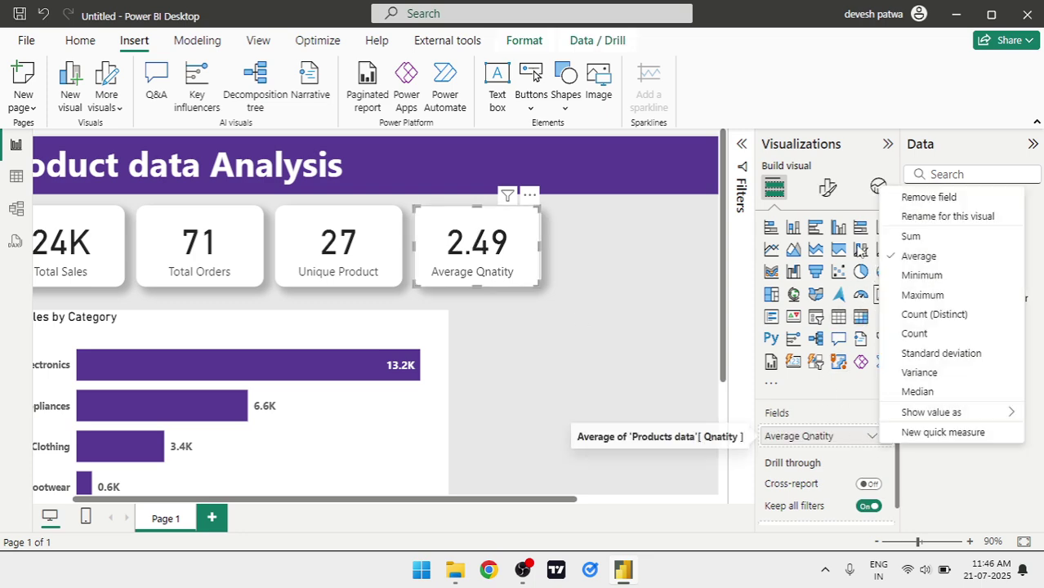
click(942, 225)
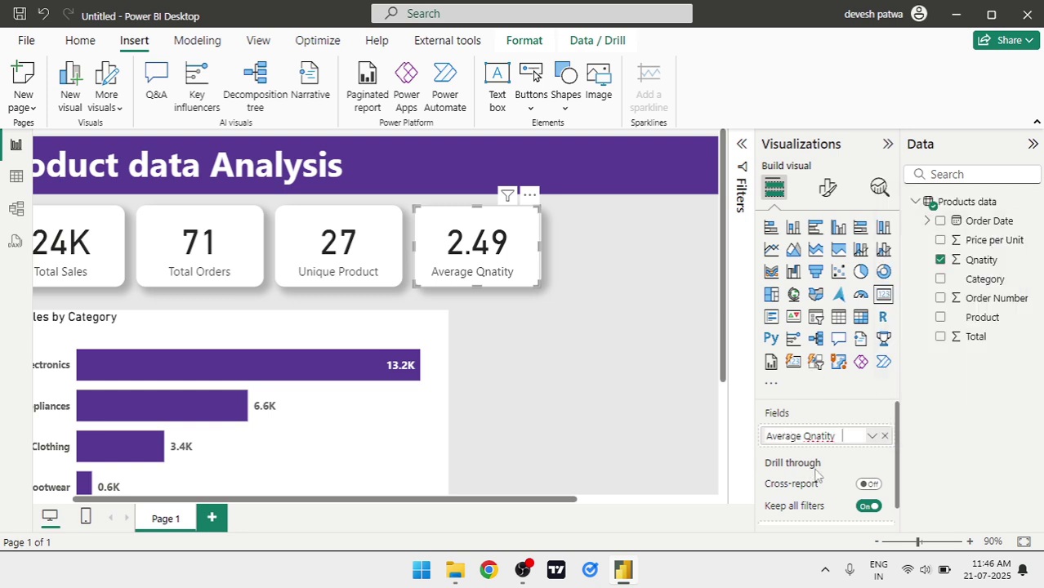
key(BackSpace)
key(BackSpace)
key(BackSpace)
key(BackSpace)
key(BackSpace)
key(BackSpace)
key(BackSpace)
text(Order QTY)
key(Return)
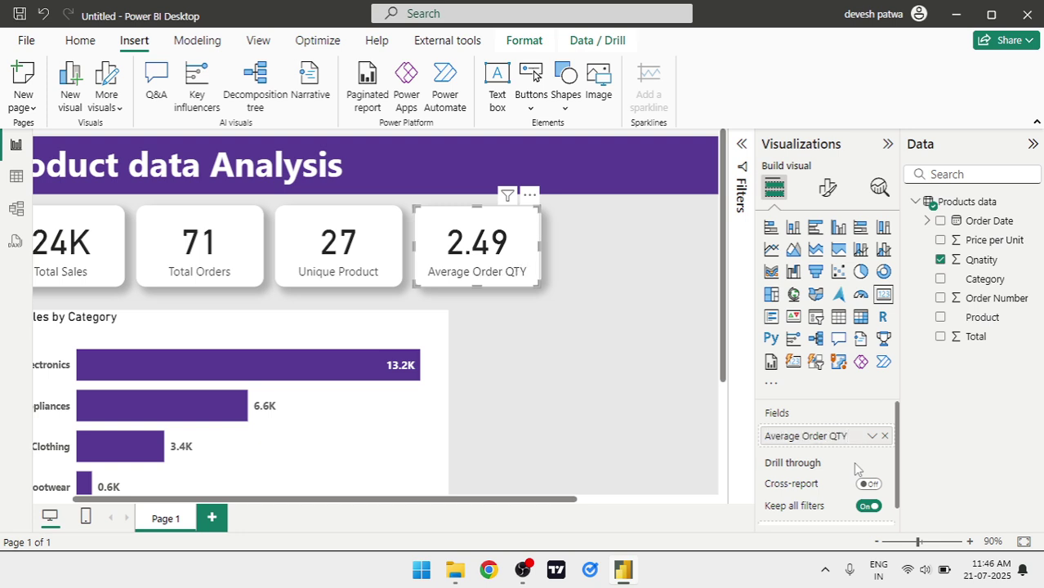
click(546, 395)
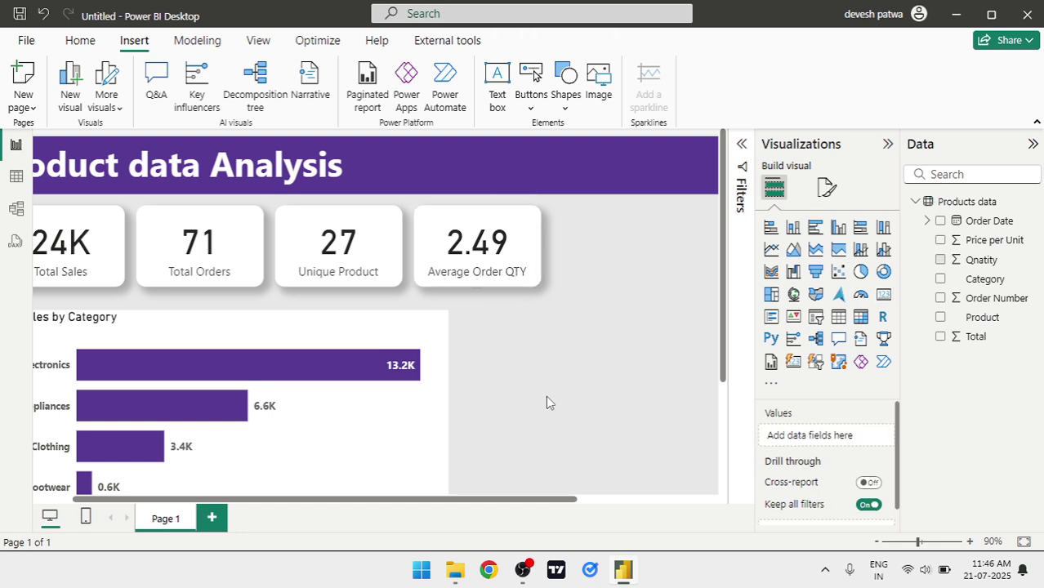
Duplicate the Average Order QTY card and place the copy to its right as the fifth card in the row
scroll(546, 396, right, 5)
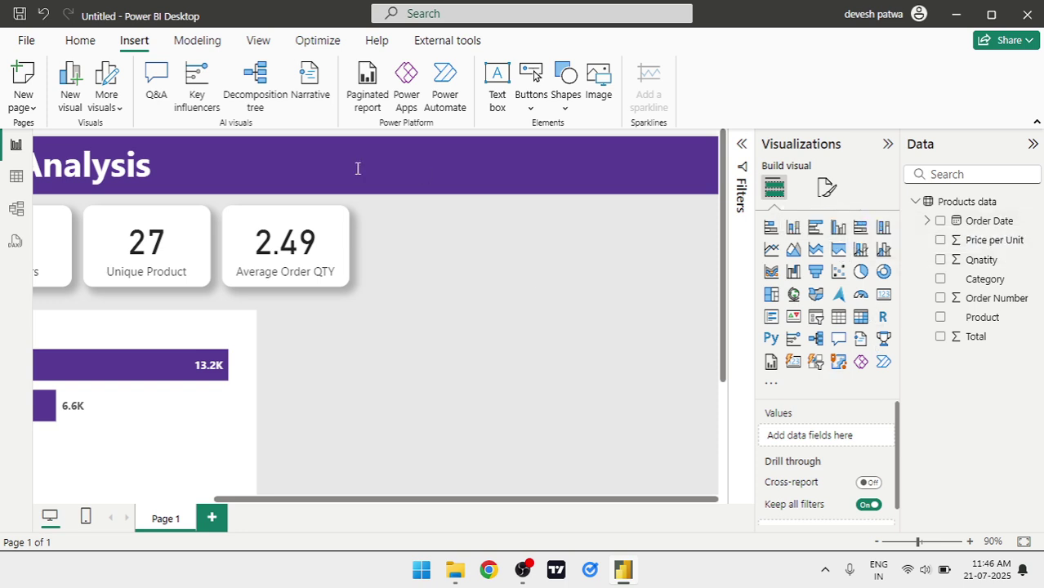
click(298, 260)
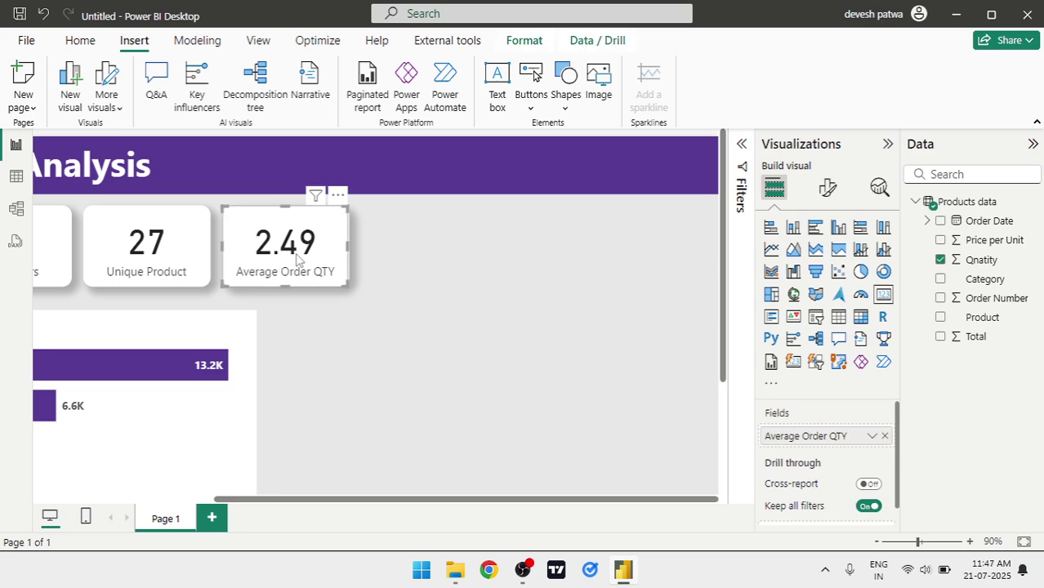
key(ctrl+c)
key(ctrl+v)
drag(298, 260, 435, 255)
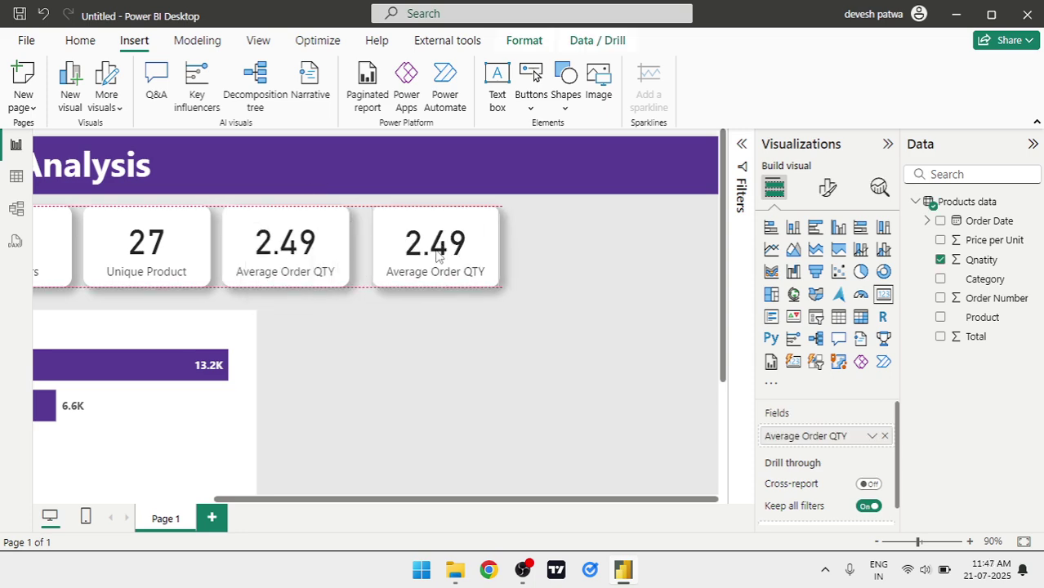
Replace the fifth card's field with Price per Unit summarized as Average, and widen the card to fit its full label
click(886, 436)
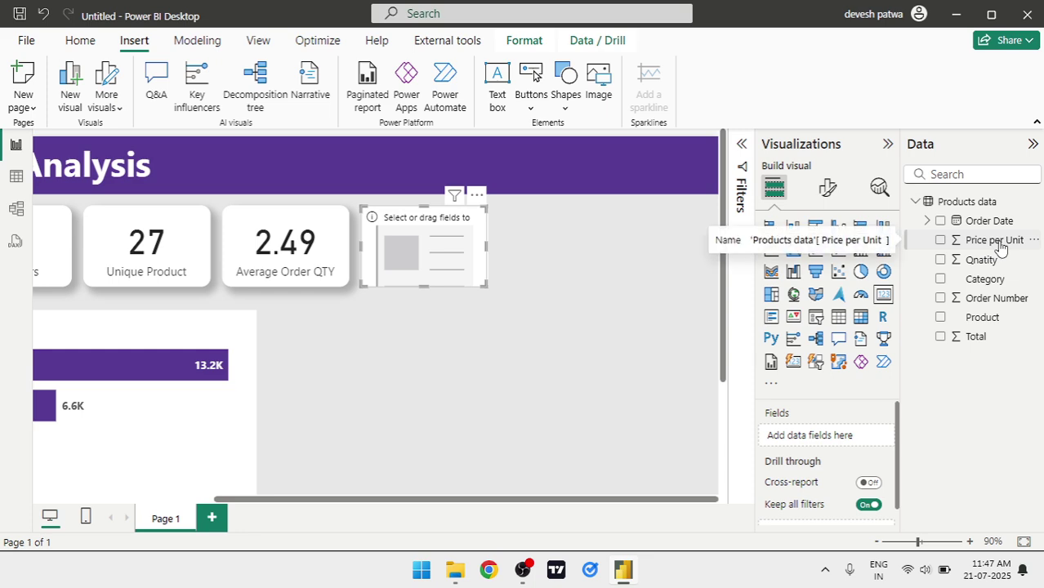
drag(1000, 245, 842, 439)
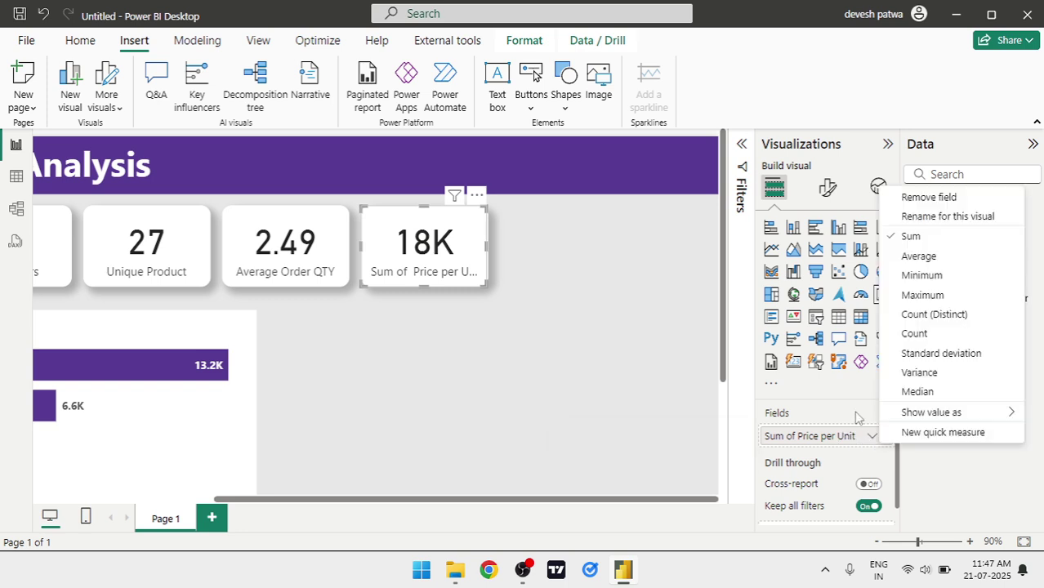
click(872, 436)
click(919, 258)
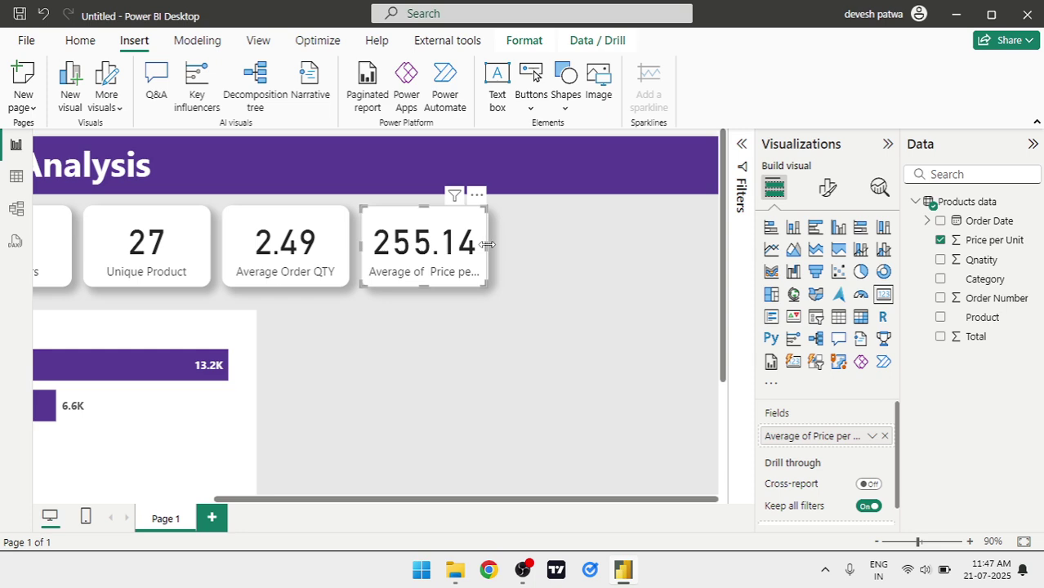
drag(487, 244, 534, 247)
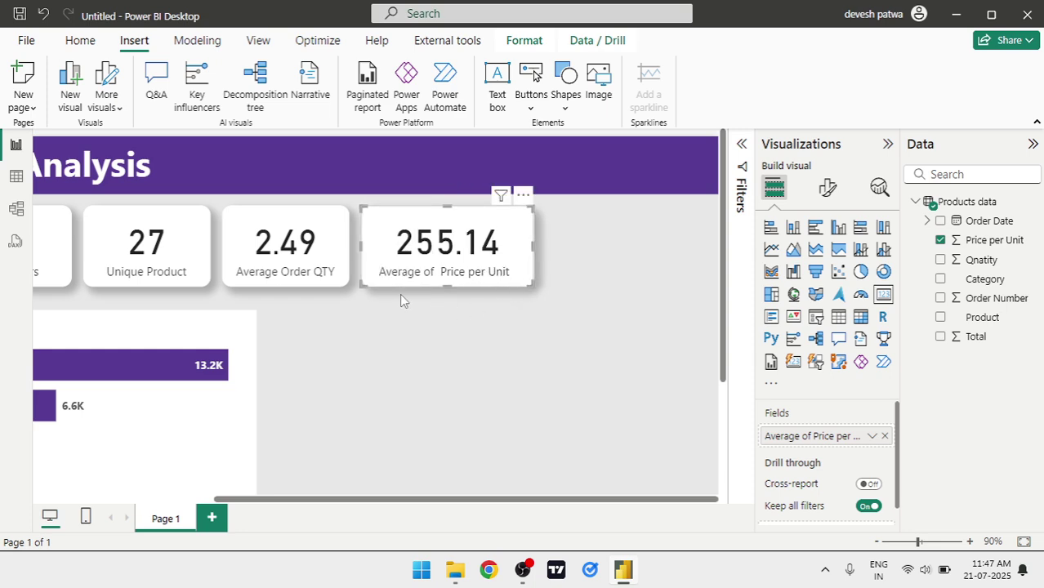
click(483, 340)
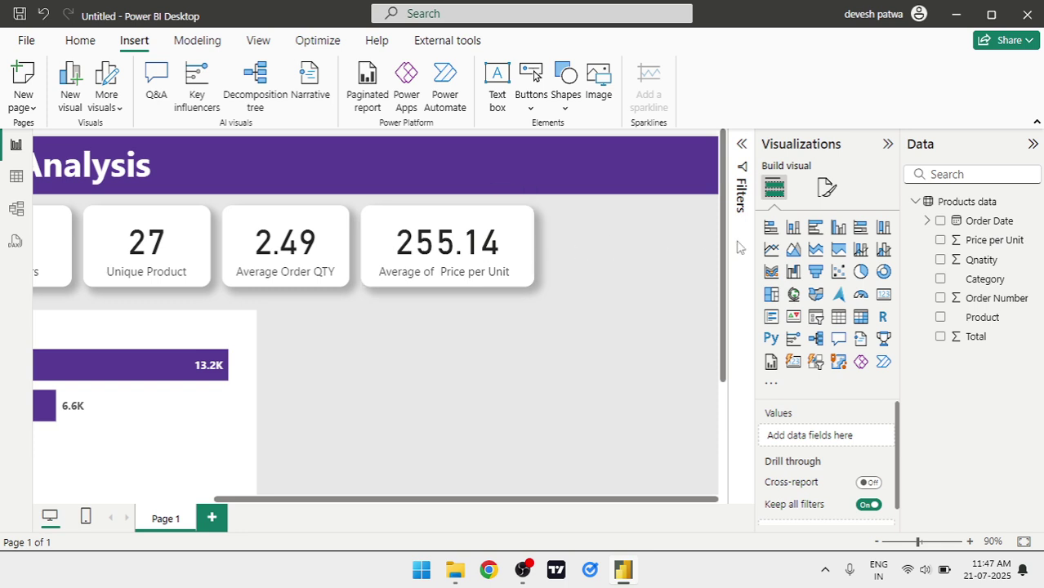
Duplicate the Average Order QTY card and place the copy as the sixth card, right of the Average of Price per Unit card
click(339, 271)
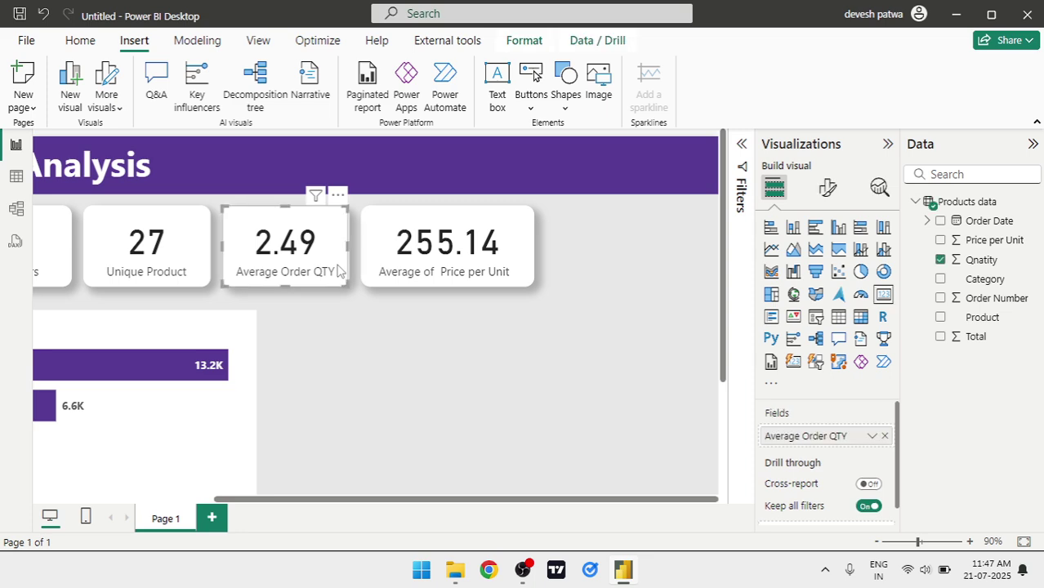
key(ctrl+c)
key(ctrl+v)
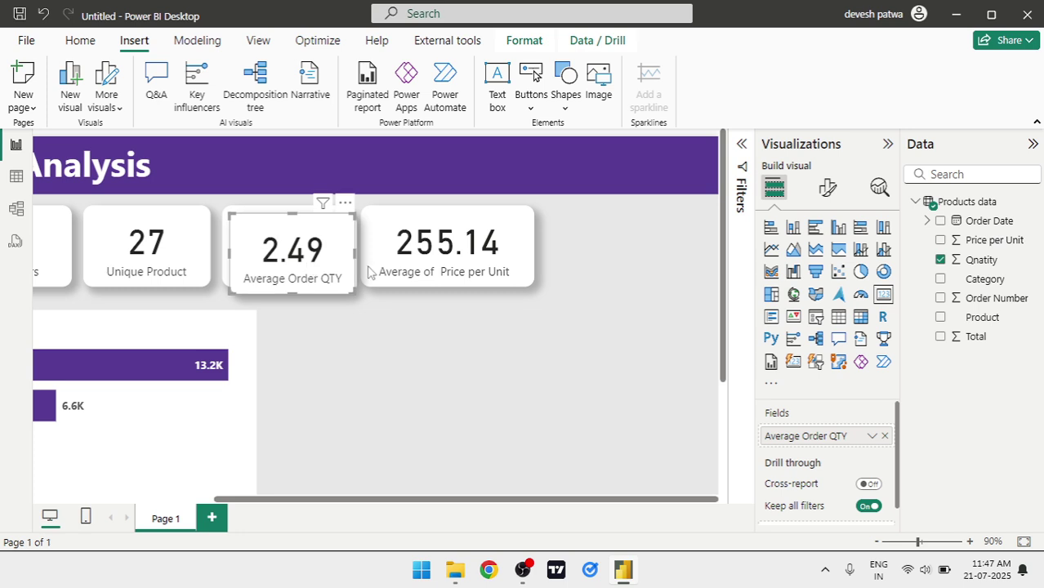
drag(322, 273, 651, 262)
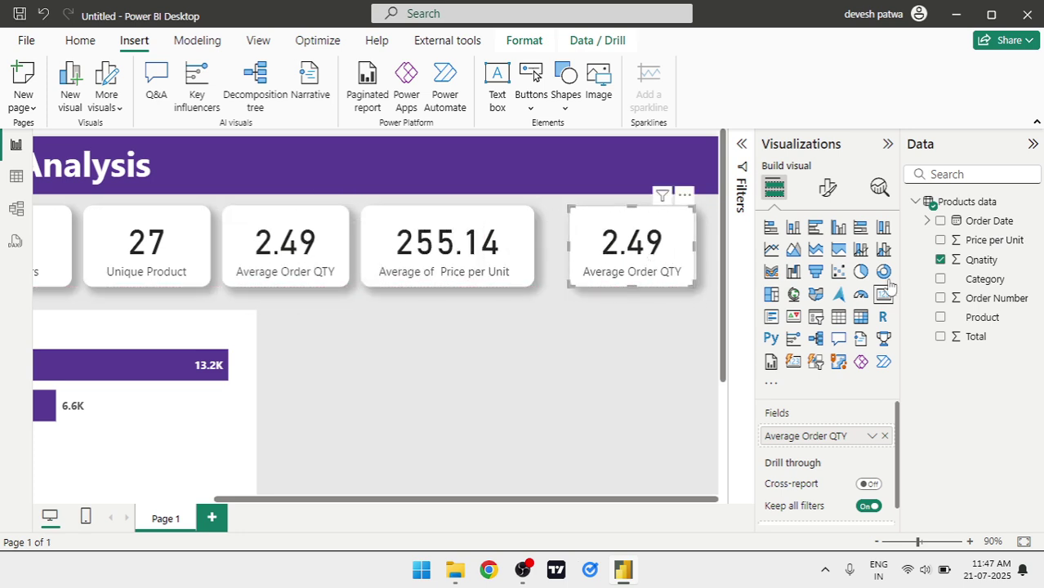
Replace the sixth card's Average Order QTY field with Category summarized as Count (Distinct)
click(885, 436)
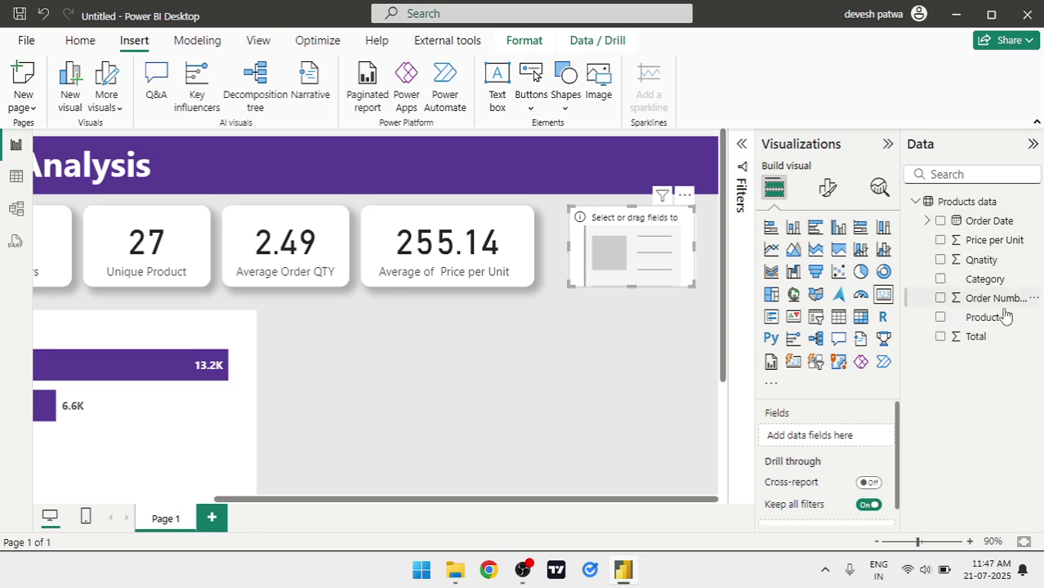
drag(985, 282, 841, 436)
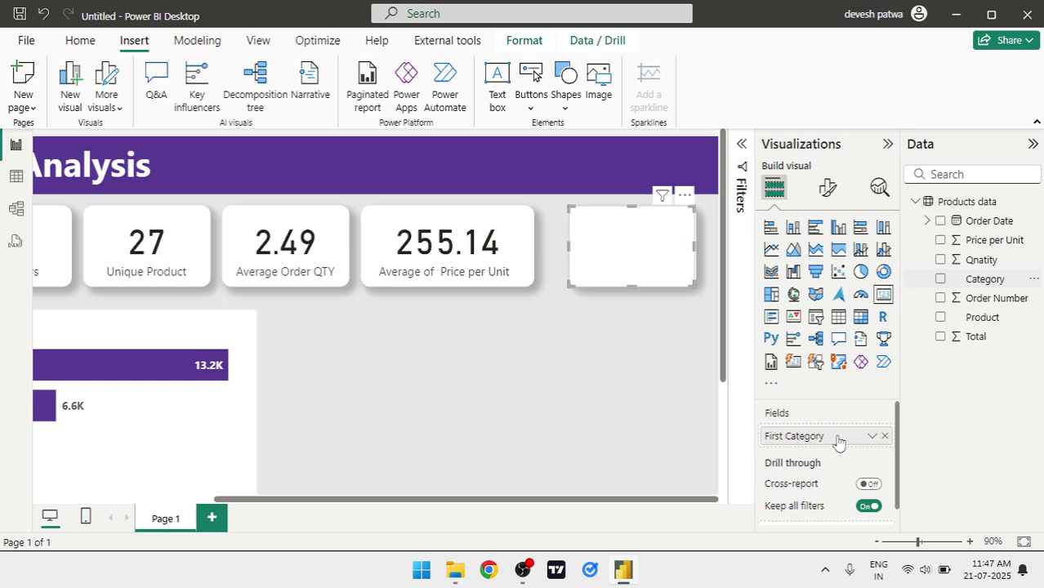
click(872, 437)
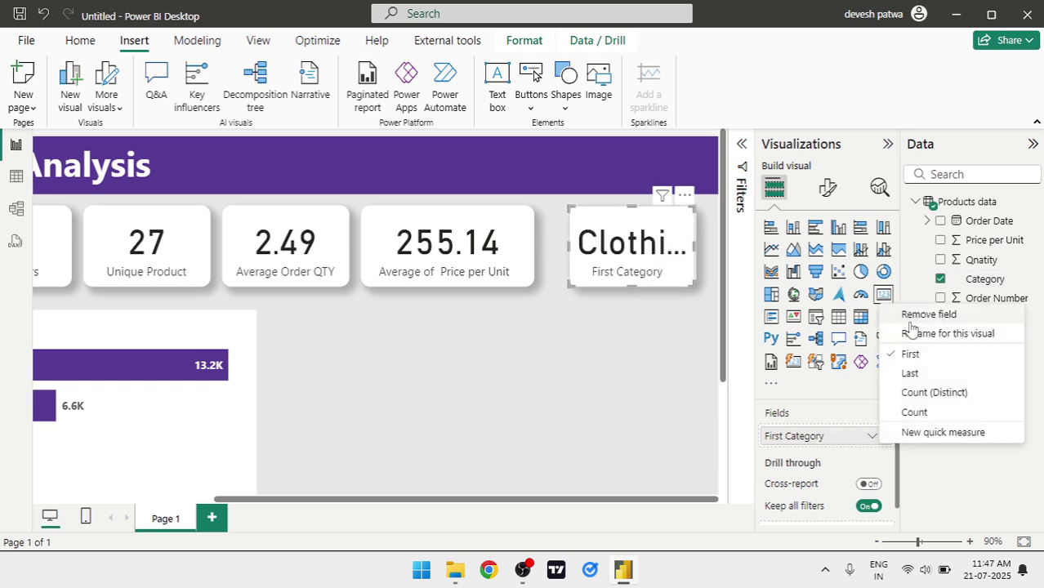
click(938, 393)
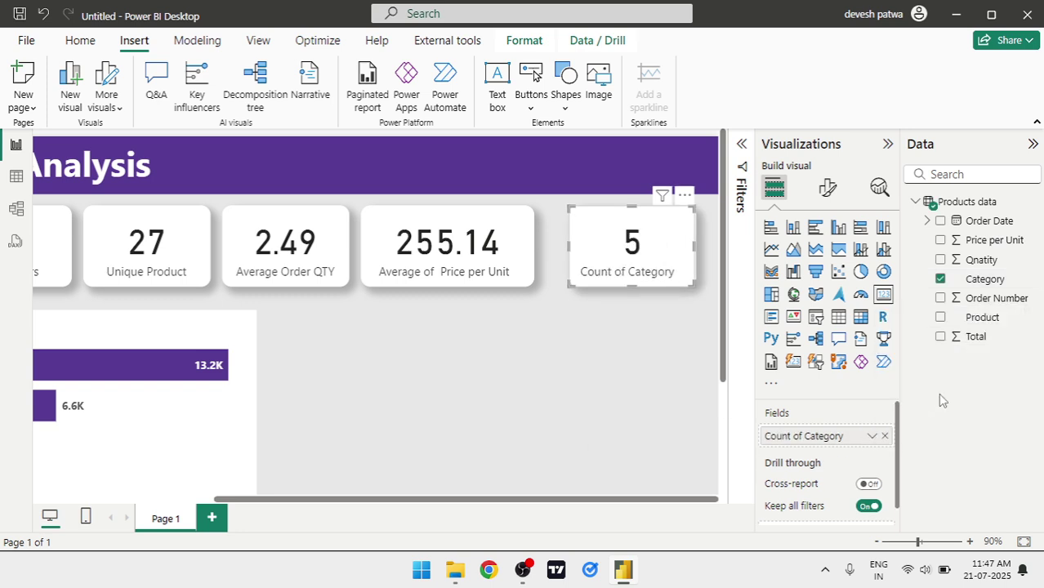
Rename the sixth card's field for this visual as "Unique Category"
click(872, 437)
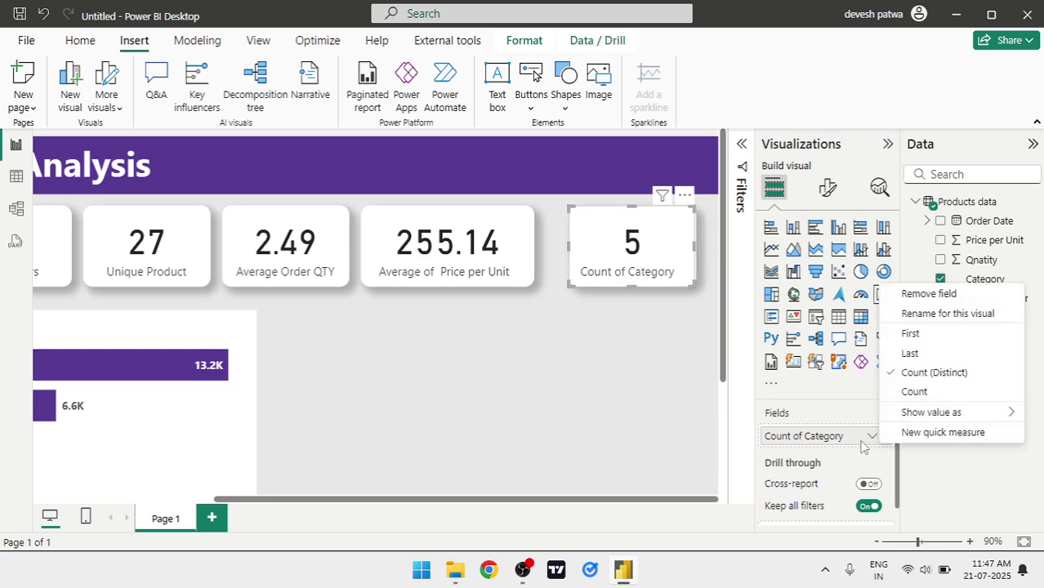
click(938, 316)
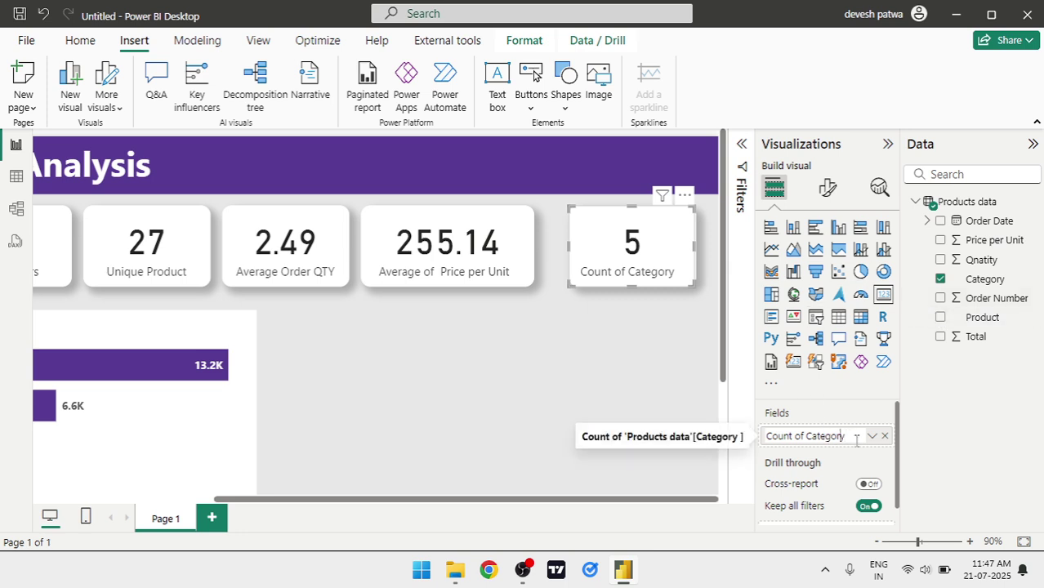
key(BackSpace)
key(BackSpace)
key(BackSpace)
key(BackSpace)
key(BackSpace)
key(BackSpace)
key(BackSpace)
key(BackSpace)
key(BackSpace)
text(Unique)
key(Return)
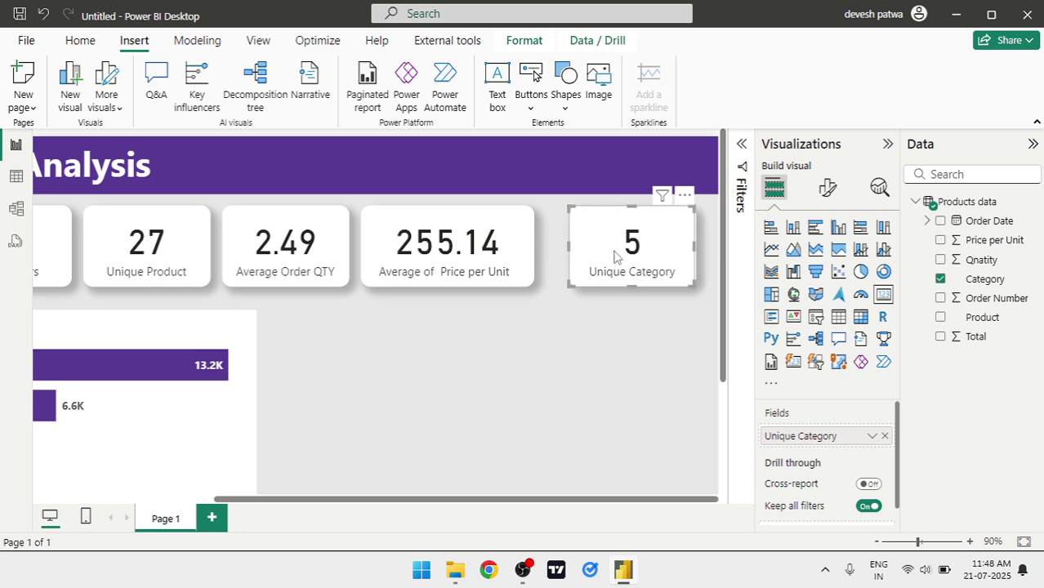
click(548, 362)
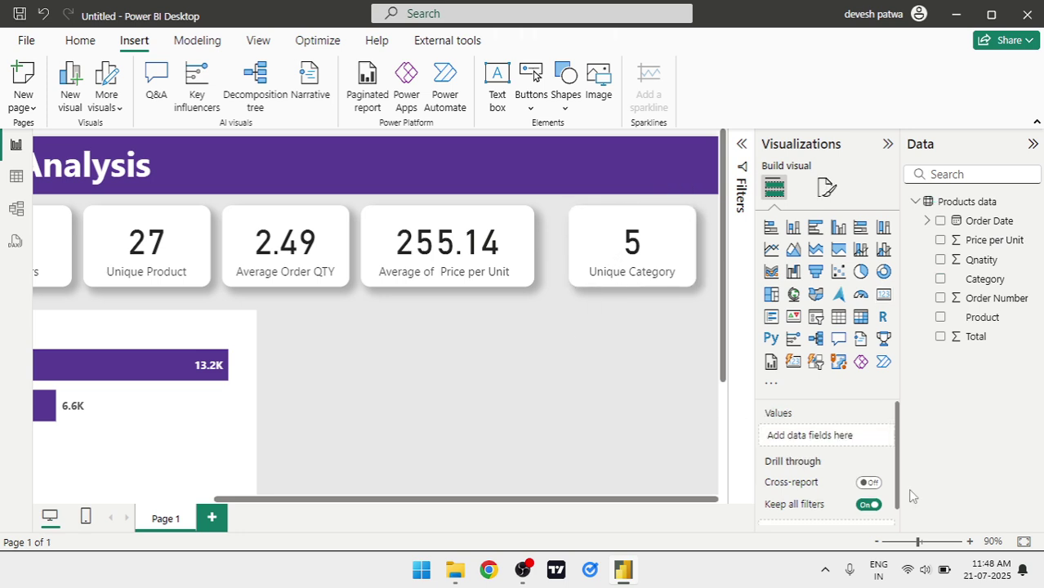
Shift the Unique Category card slightly toward the page's right edge, keeping it in the row, and select the Total Sales card
click(1024, 543)
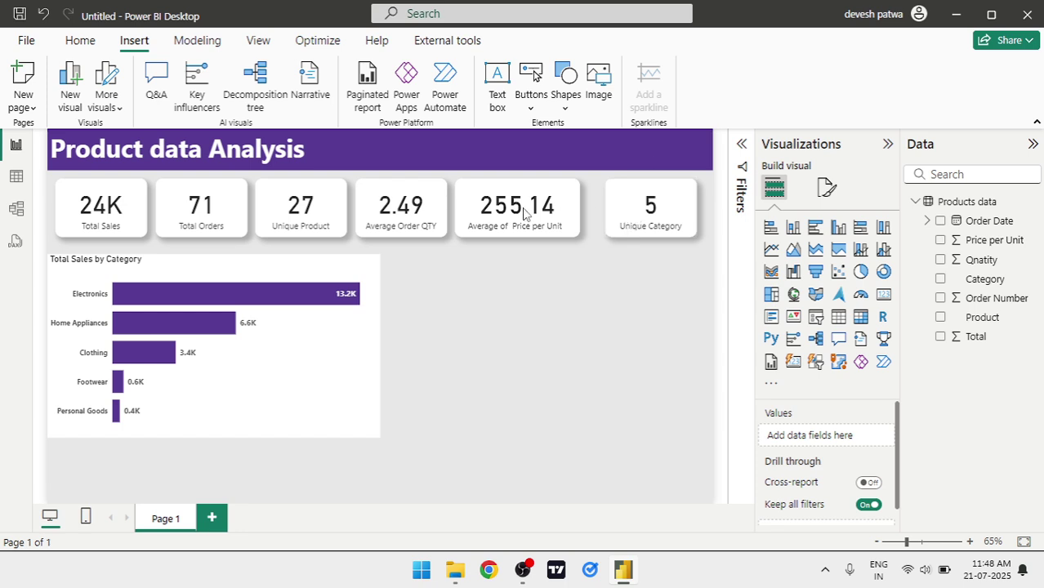
drag(639, 214, 642, 216)
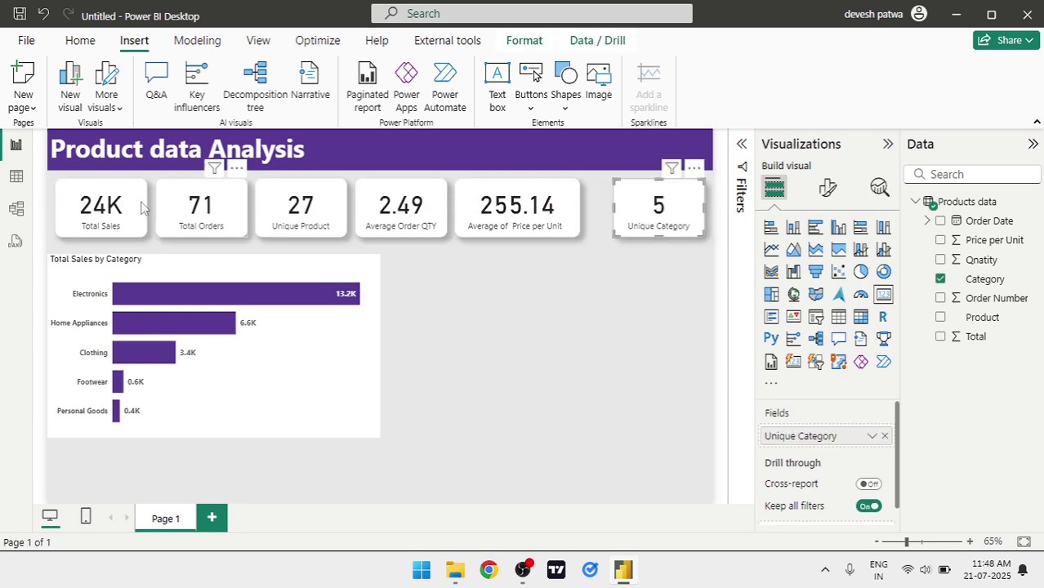
mouse_move(116, 209)
mouse_down()
mouse_move(106, 210)
mouse_move(123, 211)
mouse_up()
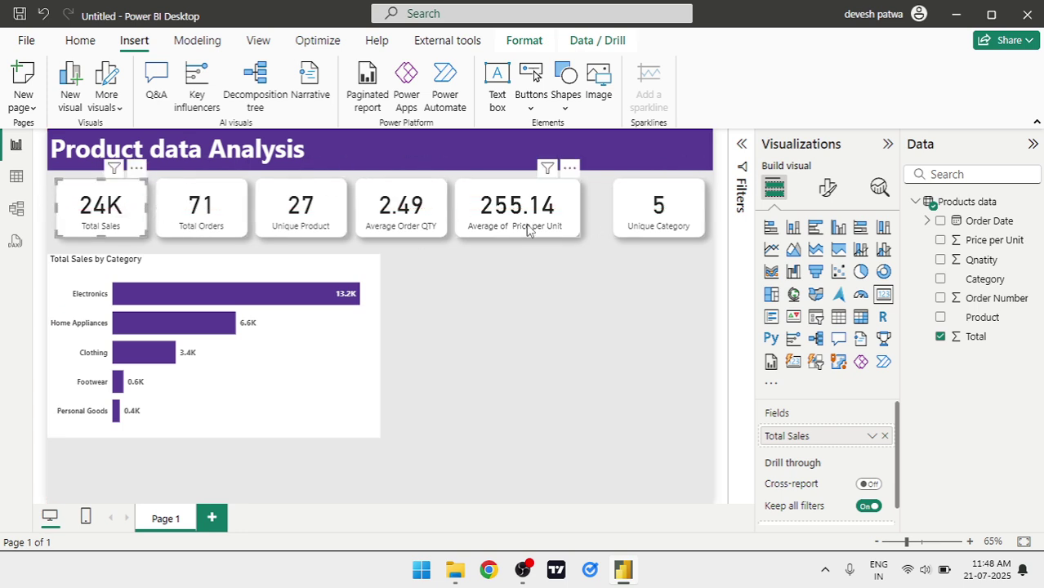
Distribute all six KPI cards horizontally so the gaps between them are even
click(517, 364)
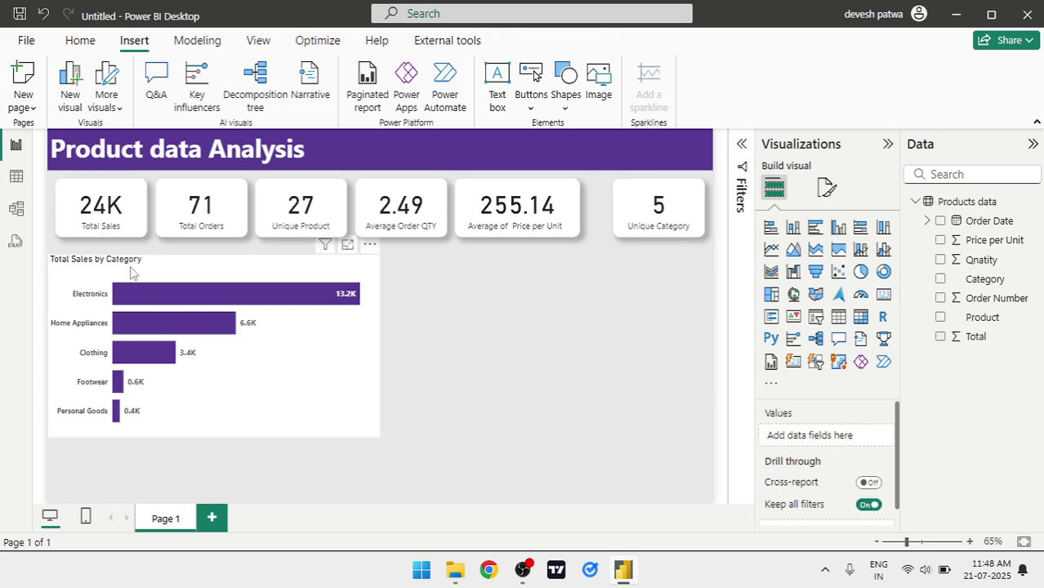
click(124, 217)
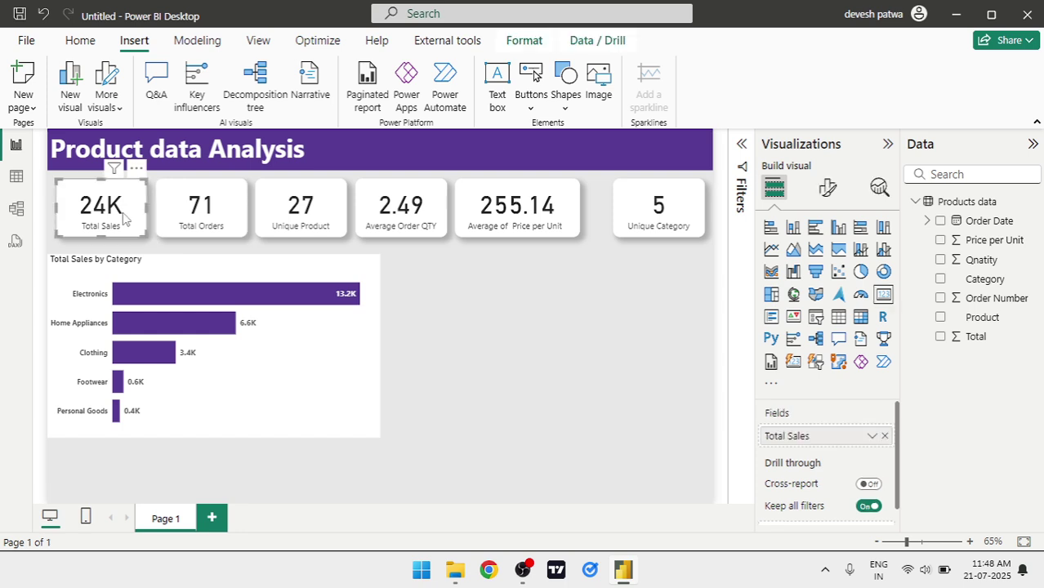
ctrl+click(201, 214)
ctrl+click(282, 216)
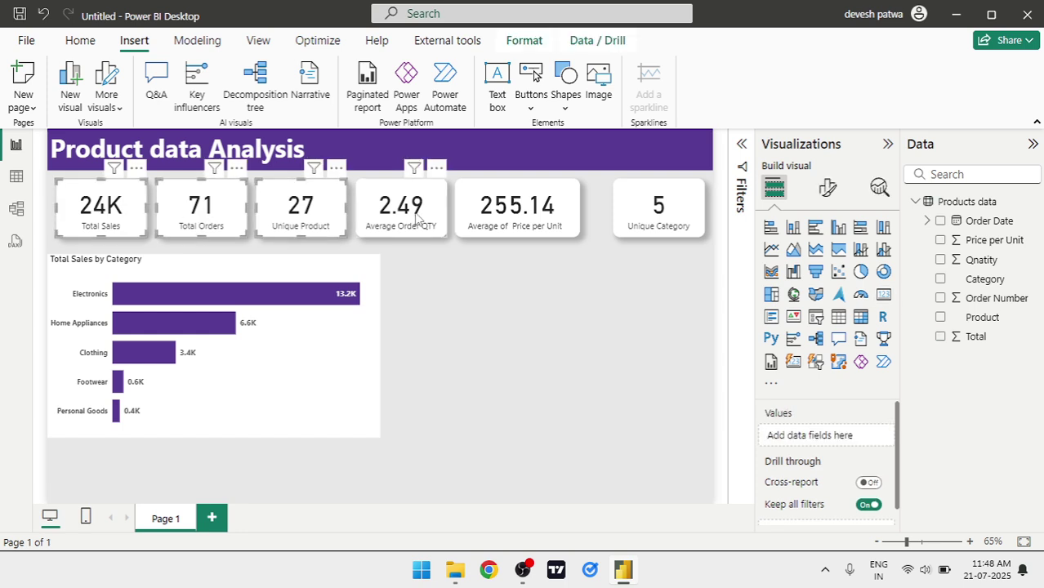
ctrl+click(416, 216)
ctrl+click(516, 211)
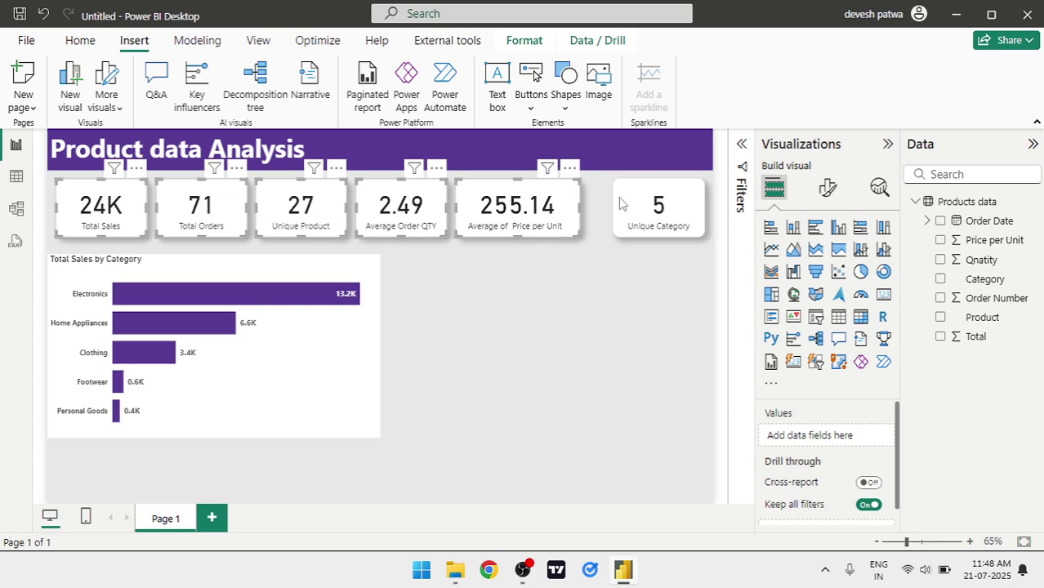
ctrl+click(658, 203)
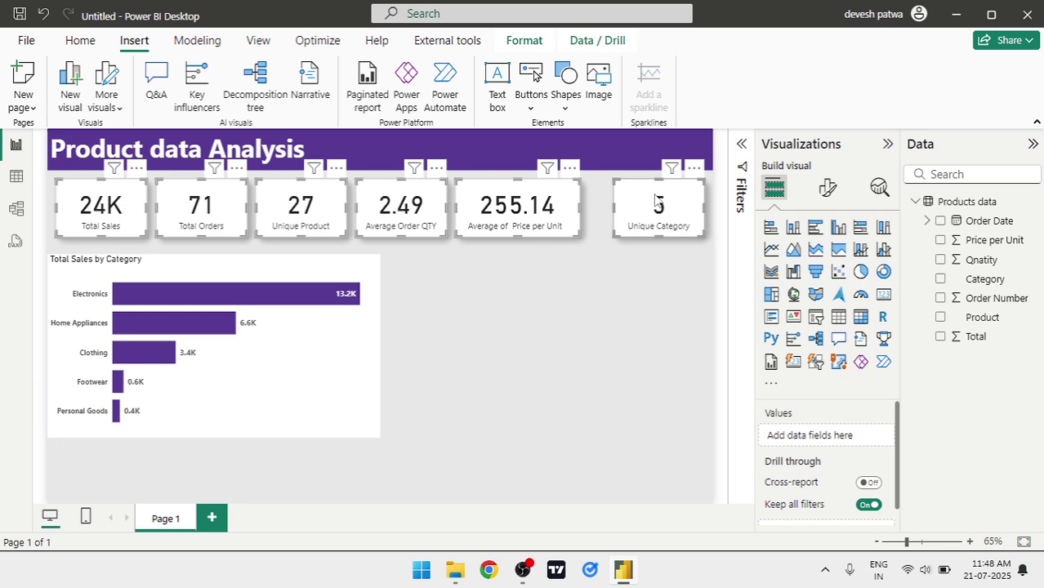
click(524, 43)
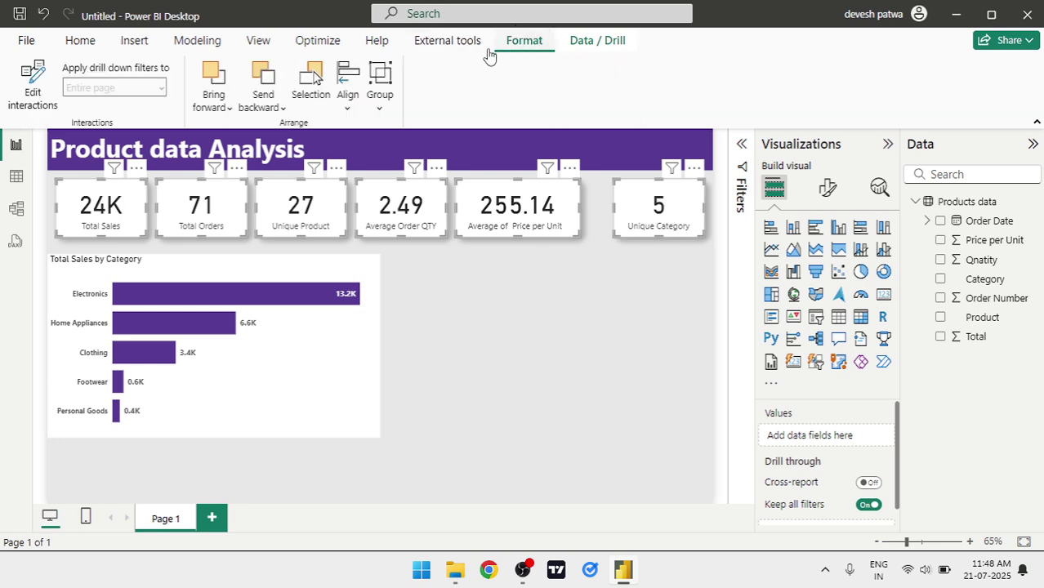
click(344, 96)
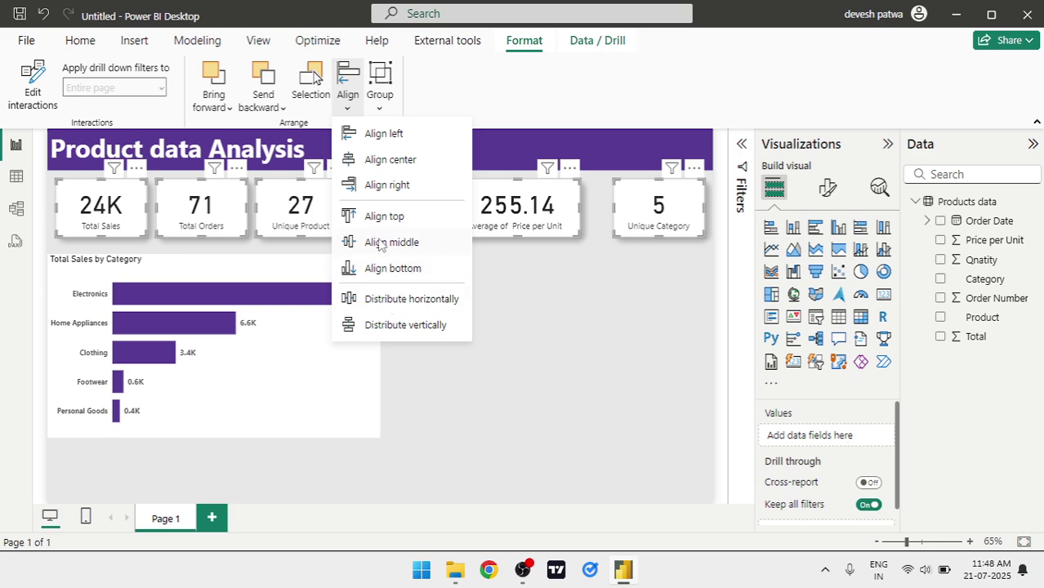
click(427, 301)
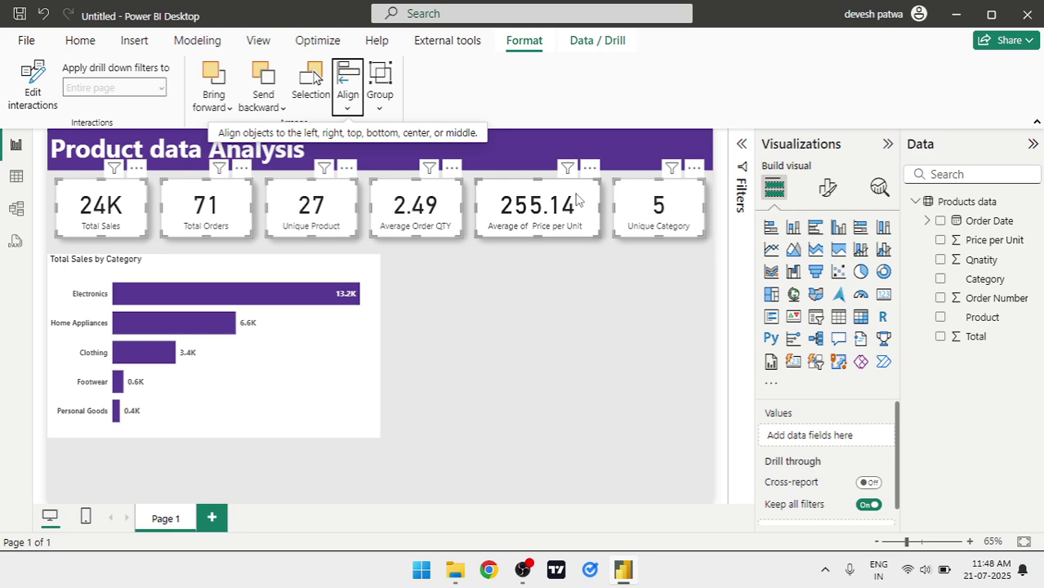
click(576, 317)
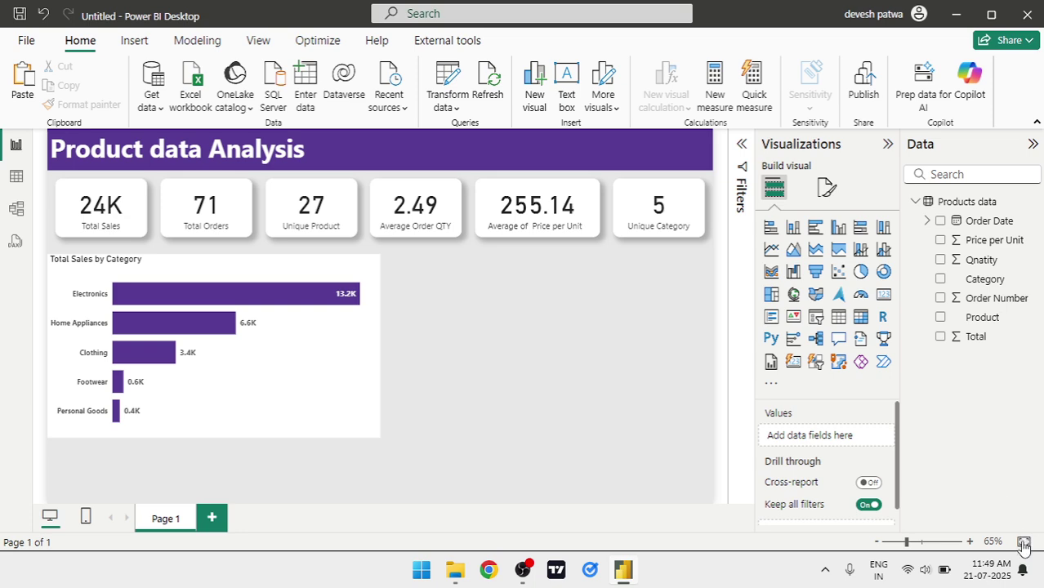
Shorten the Total Sales by Category bar chart and move it up directly beneath the KPI cards
click(213, 433)
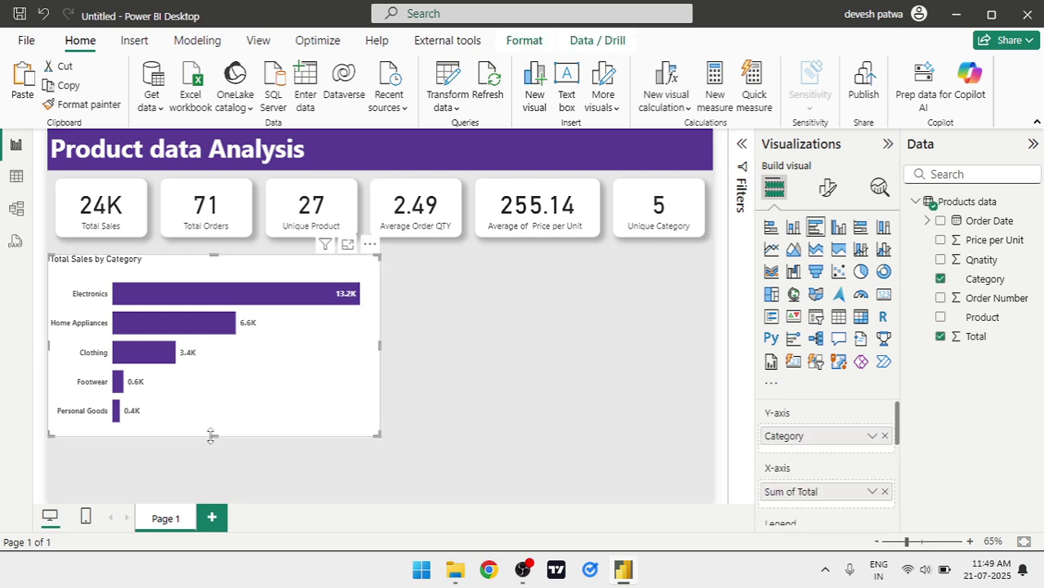
drag(213, 434, 235, 357)
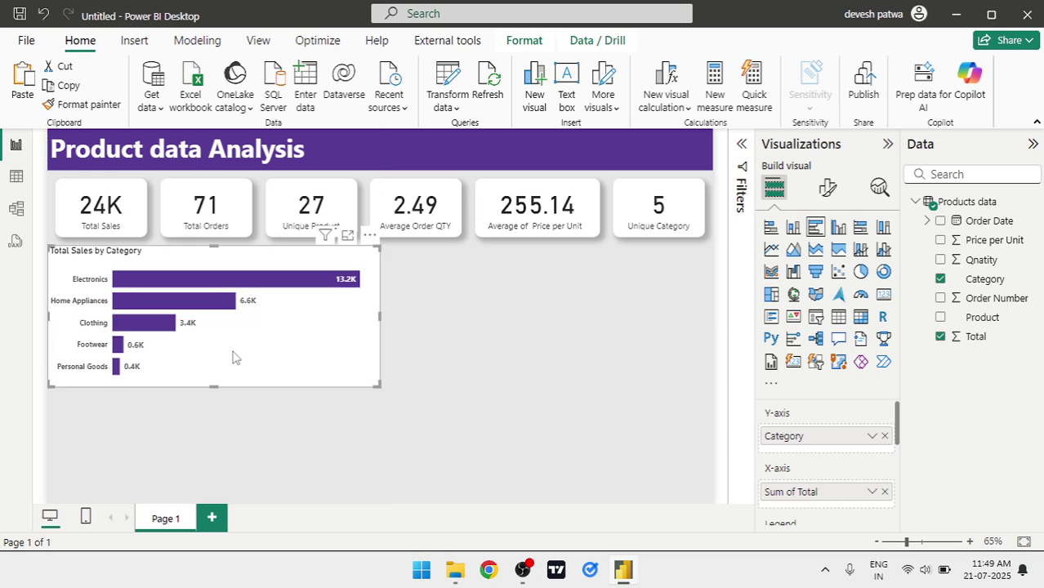
click(461, 458)
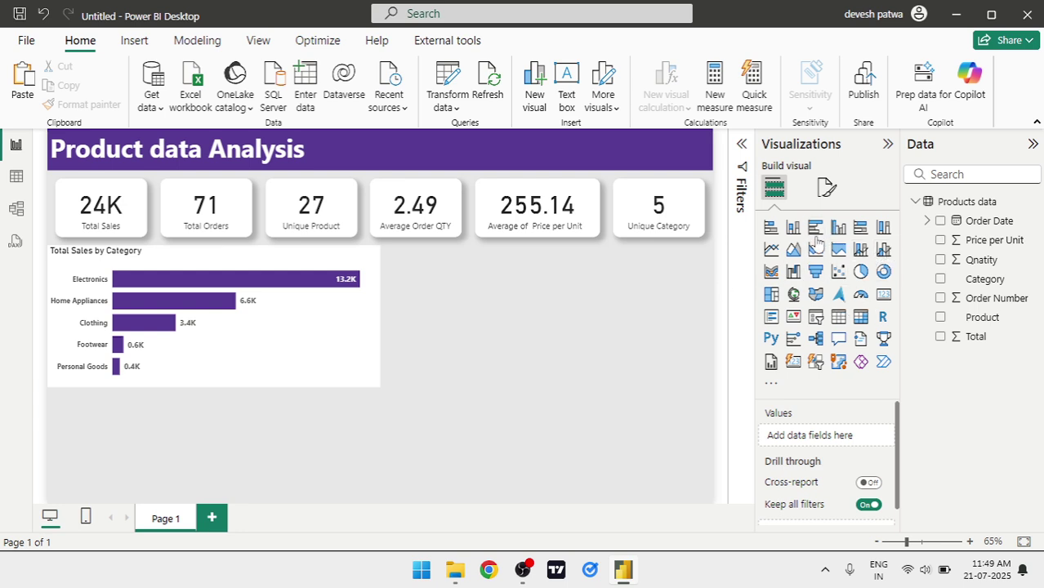
Insert a pie chart, place it beside the bar chart under the cards, and resize it to match the bar chart's height
click(865, 278)
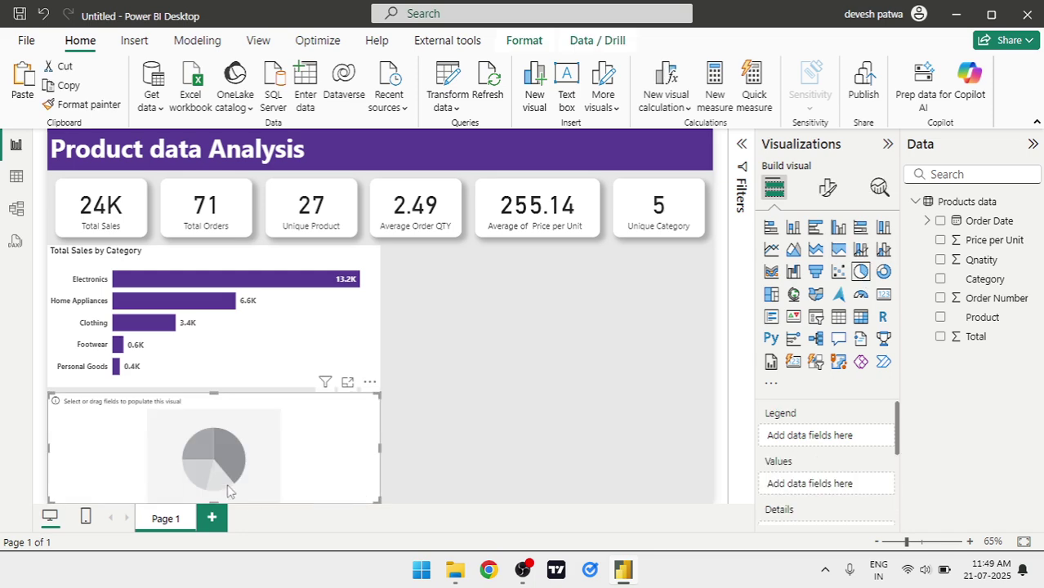
drag(237, 472, 579, 318)
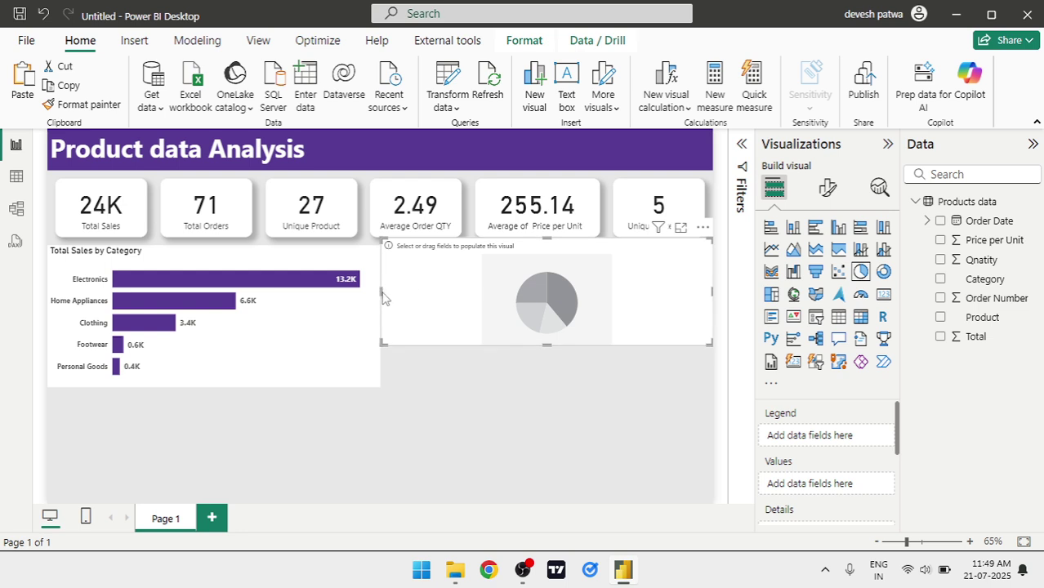
drag(381, 293, 432, 298)
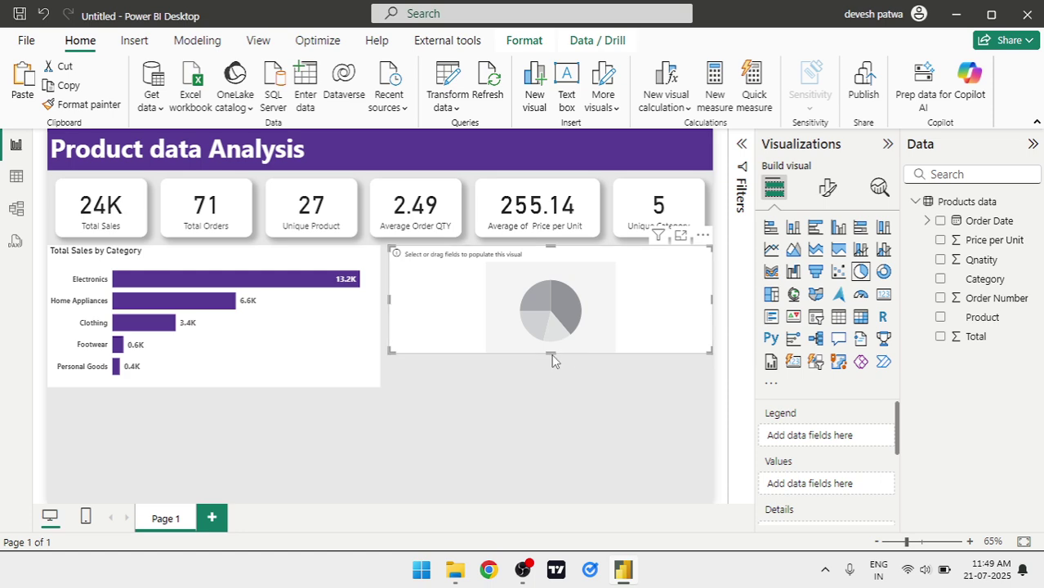
drag(551, 352, 550, 381)
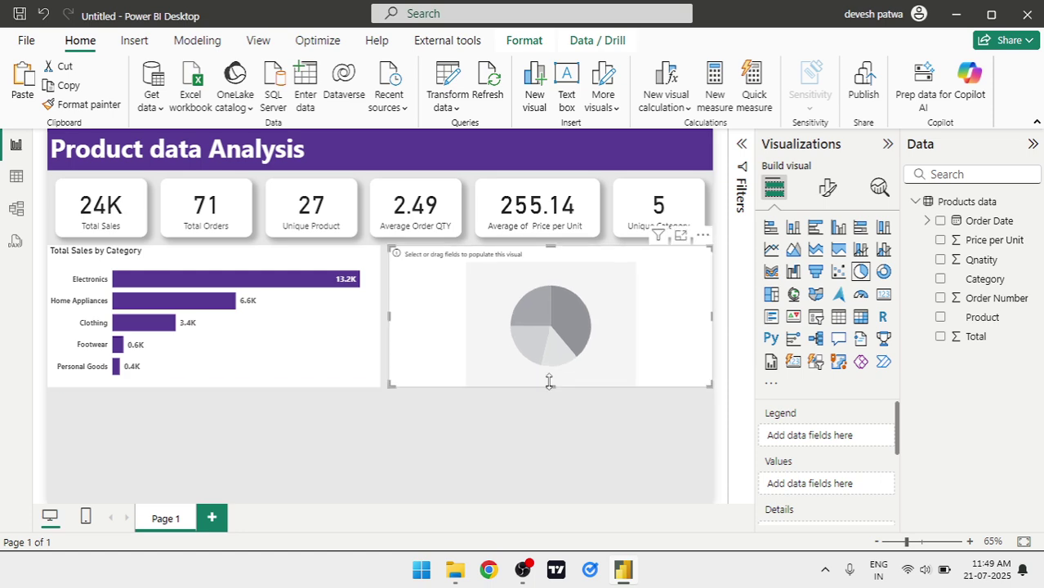
Populate the pie chart with Total as values, replacing the initial Product legend with Category
drag(984, 317, 828, 436)
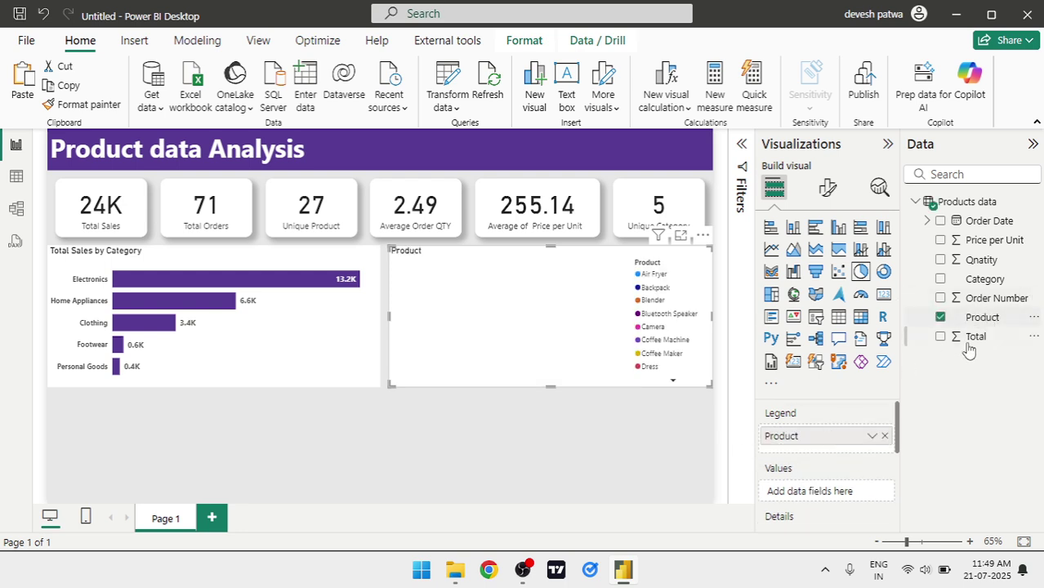
drag(976, 339, 840, 493)
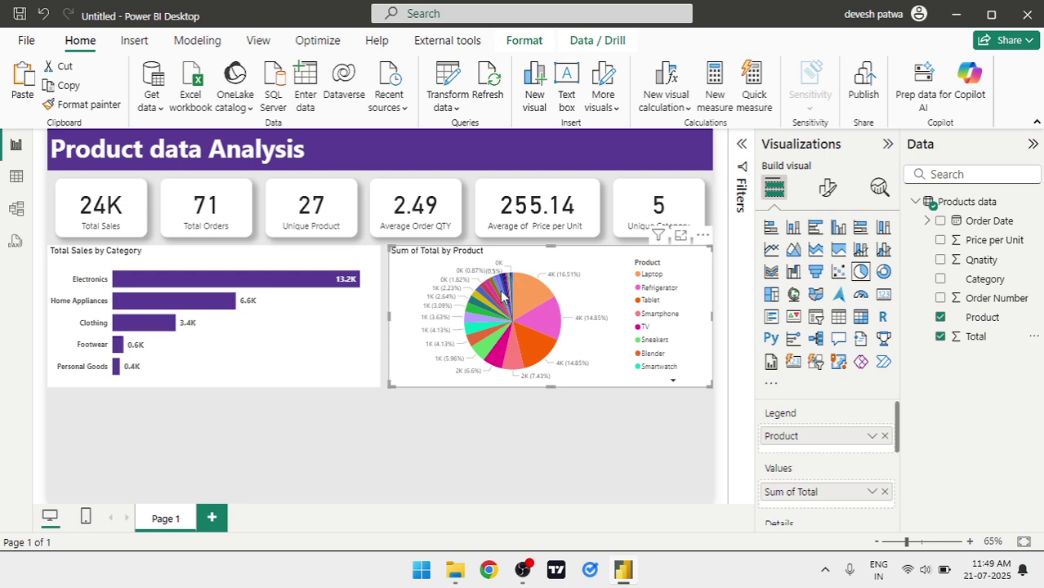
click(884, 439)
drag(987, 280, 826, 441)
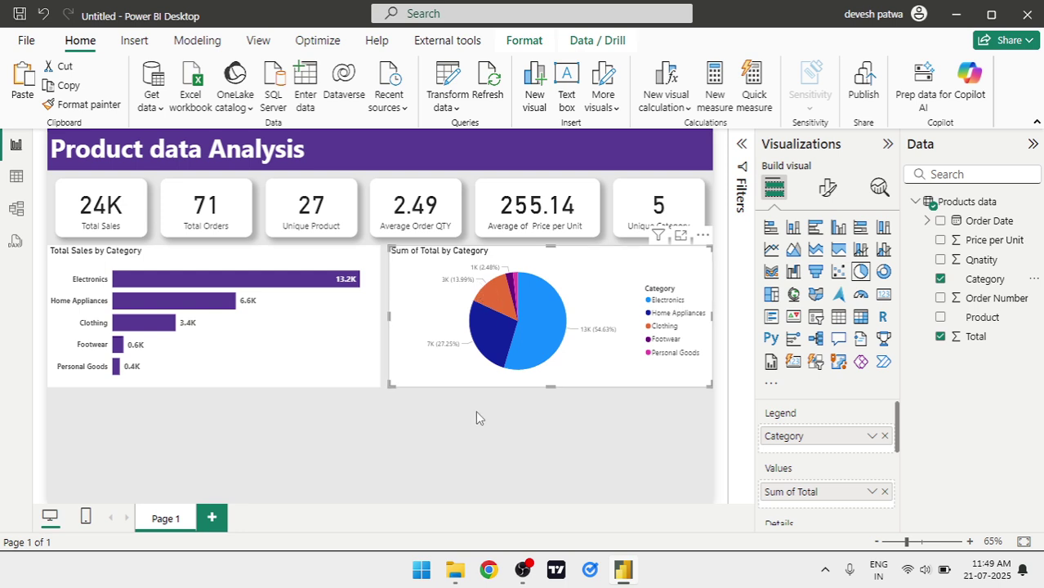
click(447, 440)
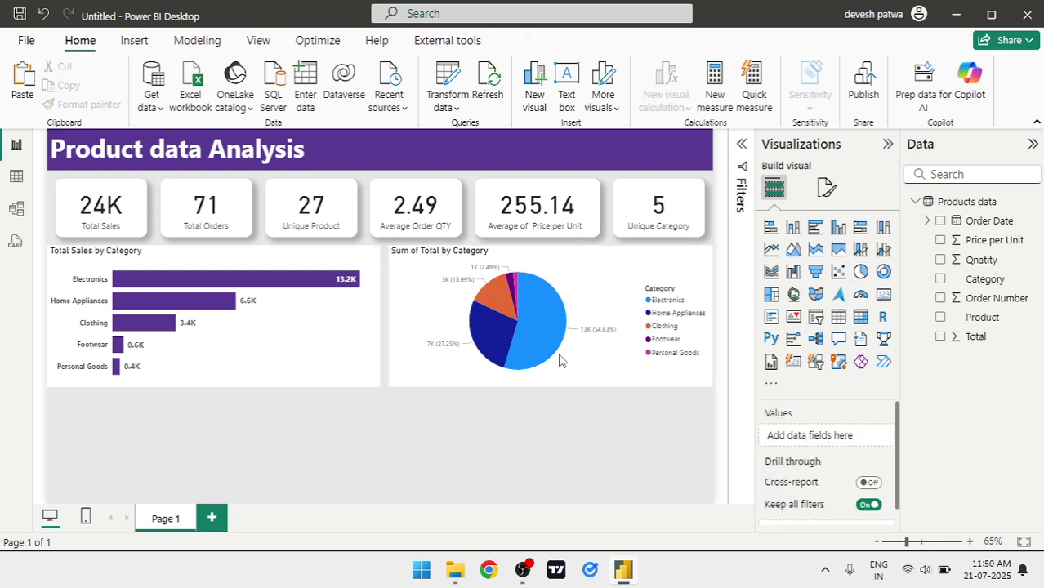
Insert a table below the bar chart with Product and the sum of Total as columns
click(839, 317)
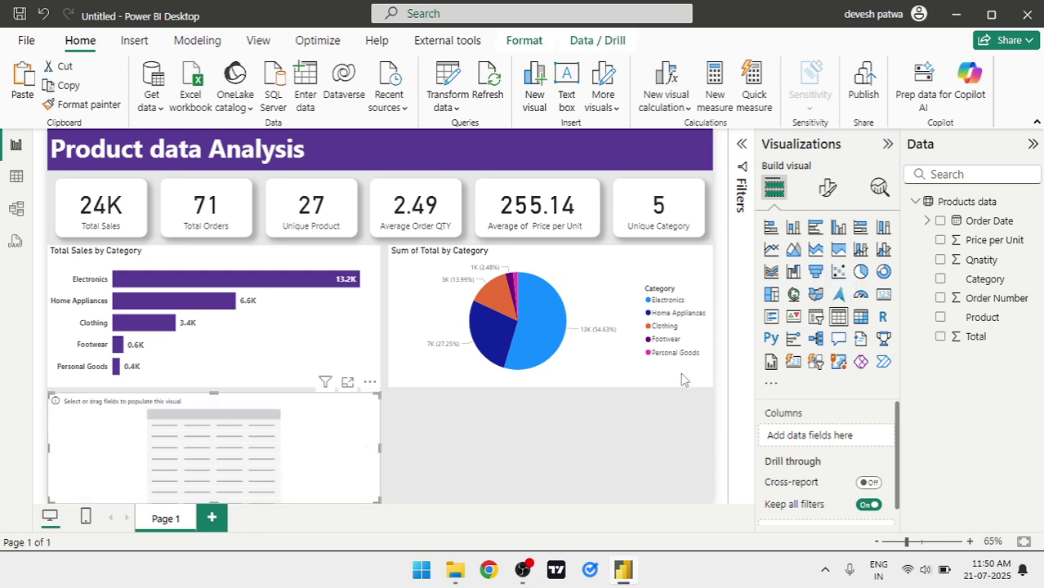
drag(980, 318, 826, 437)
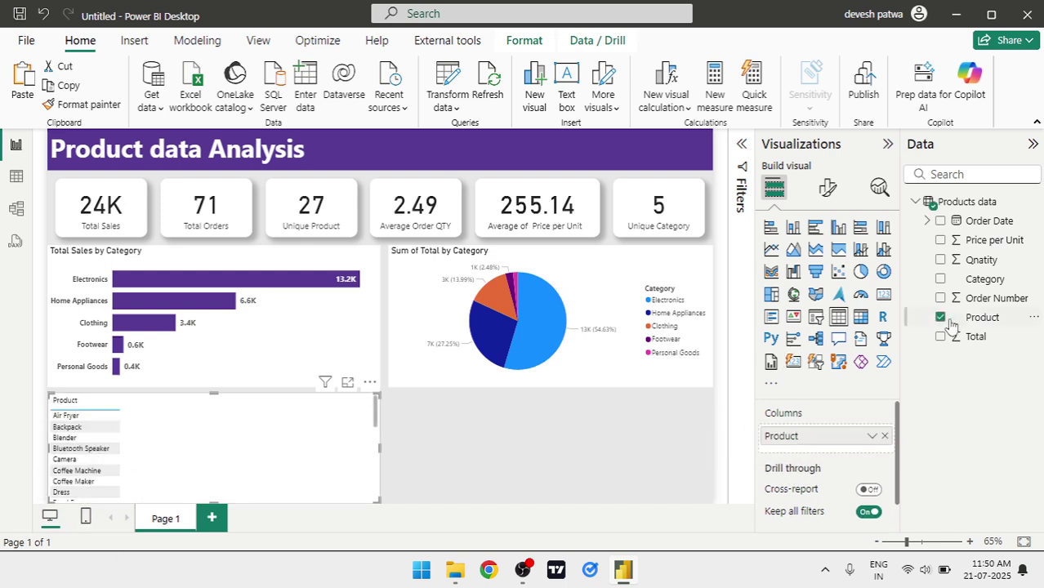
drag(977, 338, 834, 449)
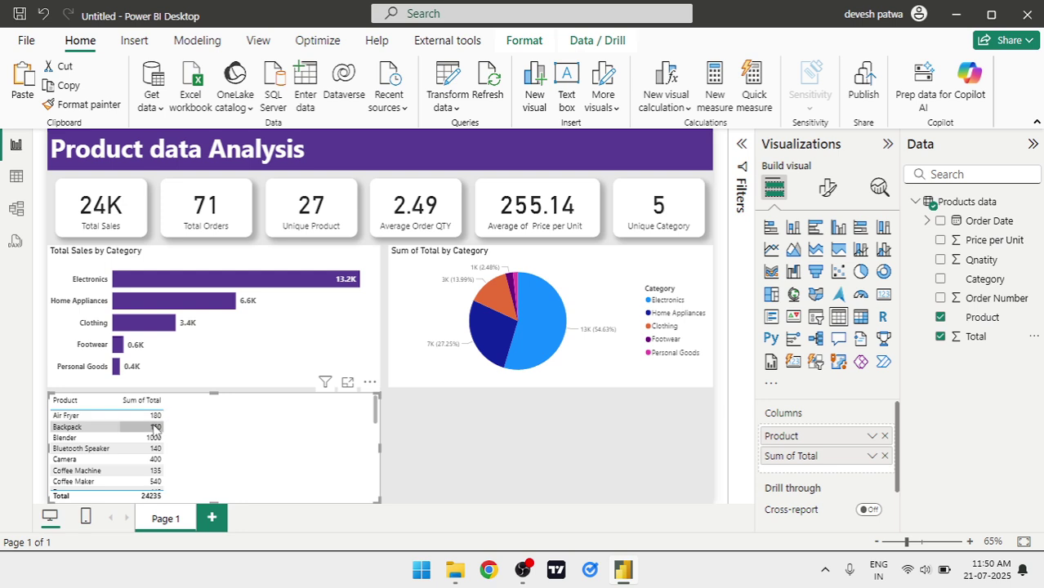
Rename the table's Sum of Total column for this visual as "Total sales"
click(872, 456)
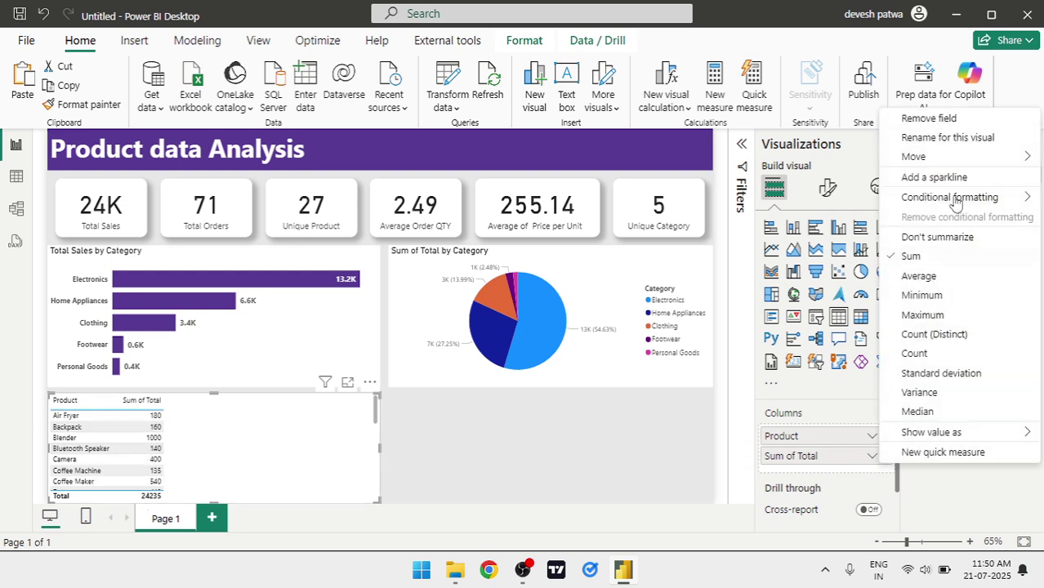
click(941, 139)
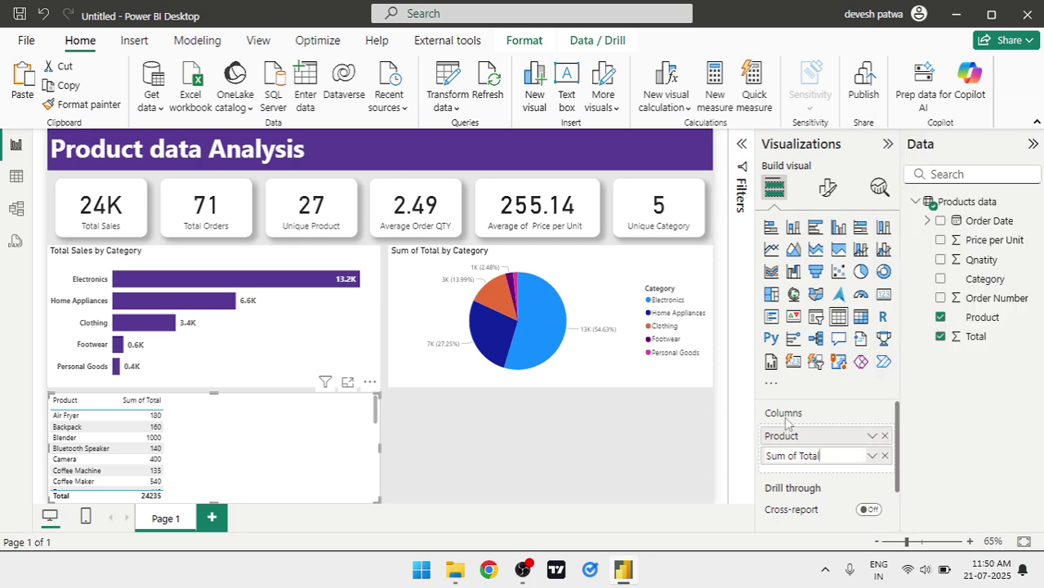
text(sa)
key(BackSpace)
key(BackSpace)
key(BackSpace)
key(BackSpace)
key(BackSpace)
key(BackSpace)
key(Return)
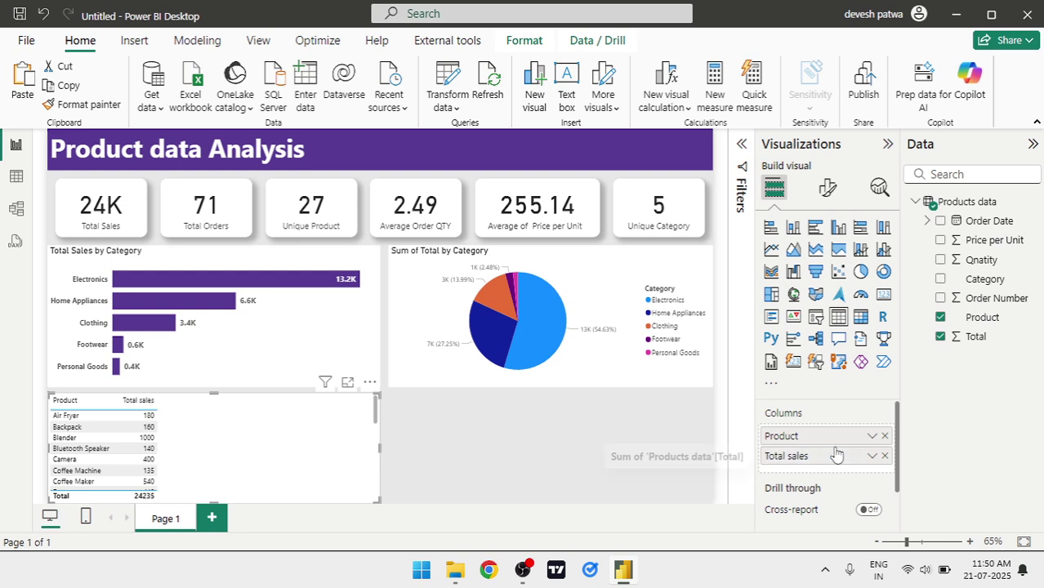
Add the Qnatity field to the product table as a summed column after Total sales
ctrl+scroll(128, 410, up, 6)
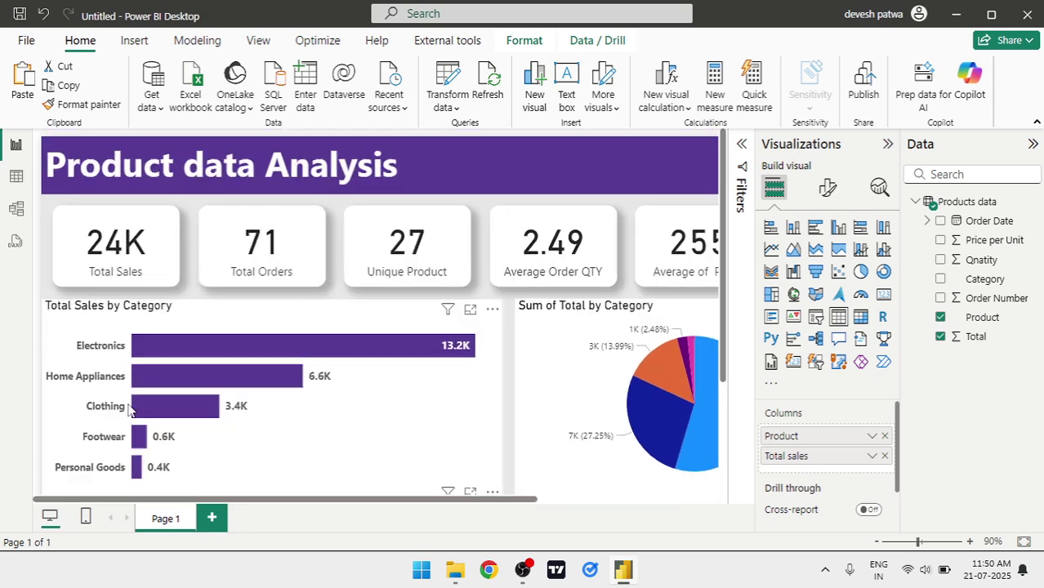
scroll(129, 410, down, 5)
scroll(127, 403, down, 3)
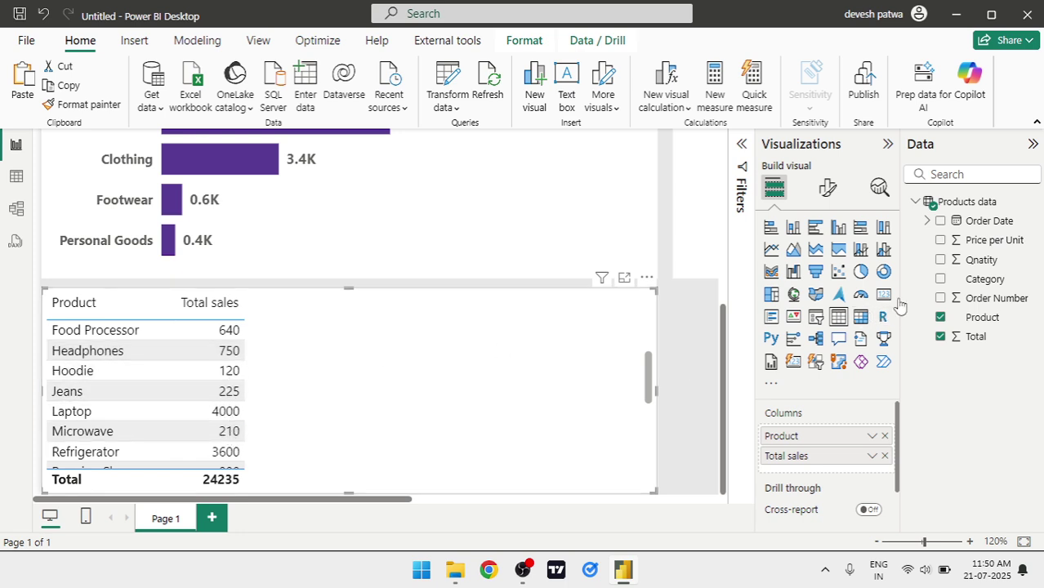
drag(987, 262, 829, 472)
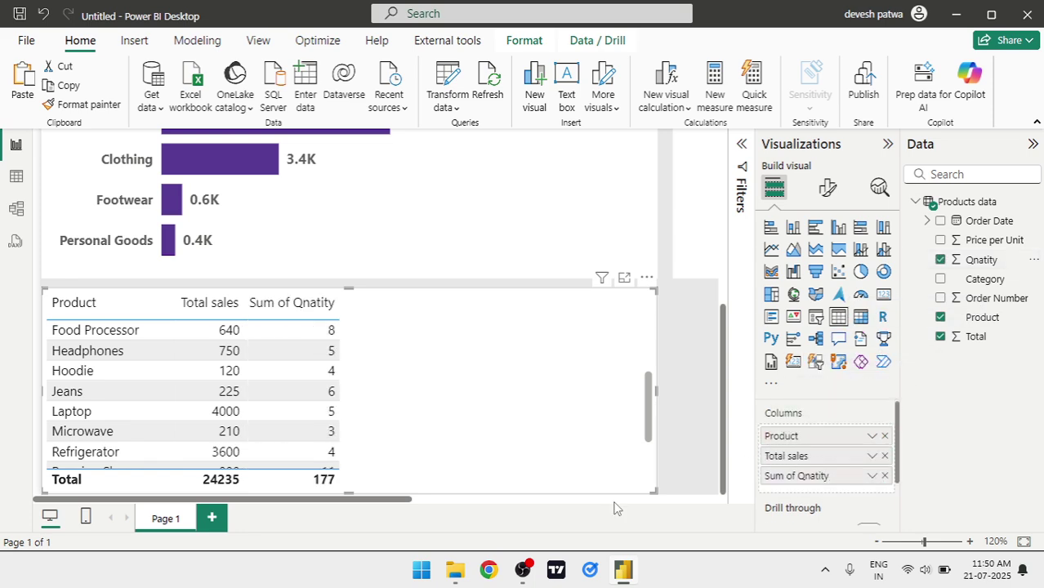
Review the table's product rows and add Category as a column after Sum of Qnatity
scroll(302, 431, down, 4)
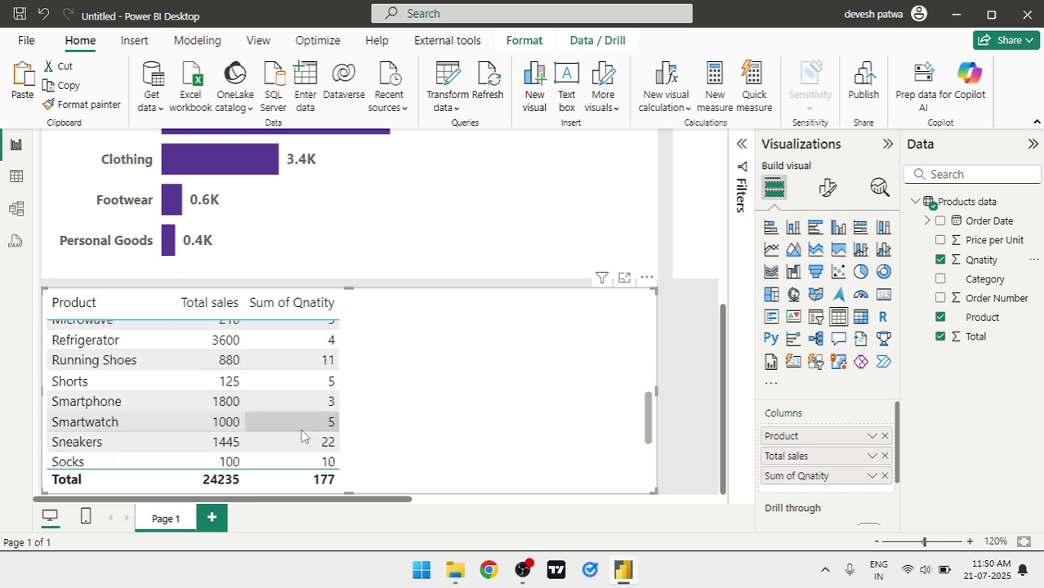
scroll(302, 433, up, 6)
scroll(302, 435, up, 3)
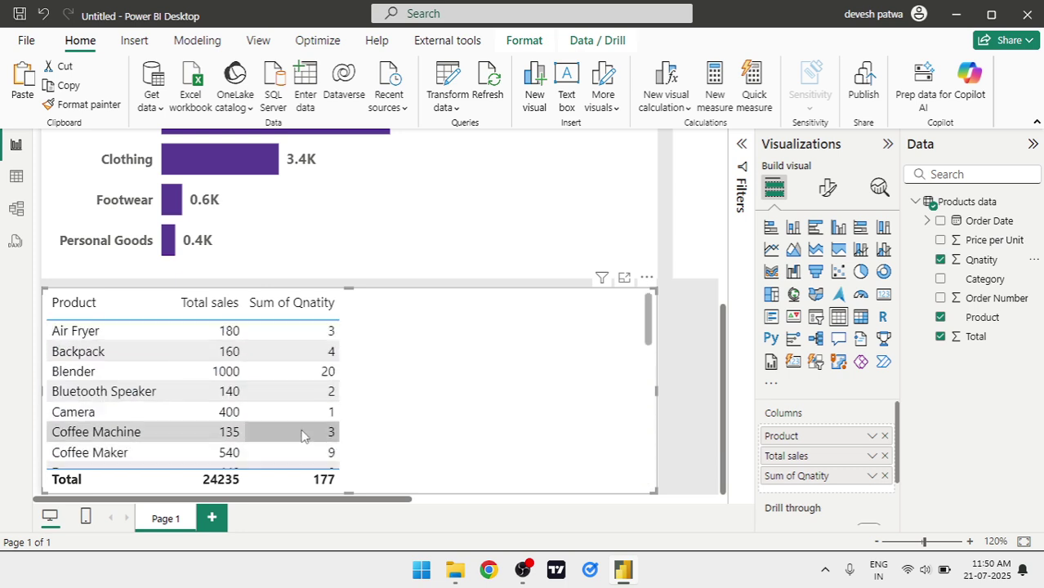
scroll(302, 435, down, 3)
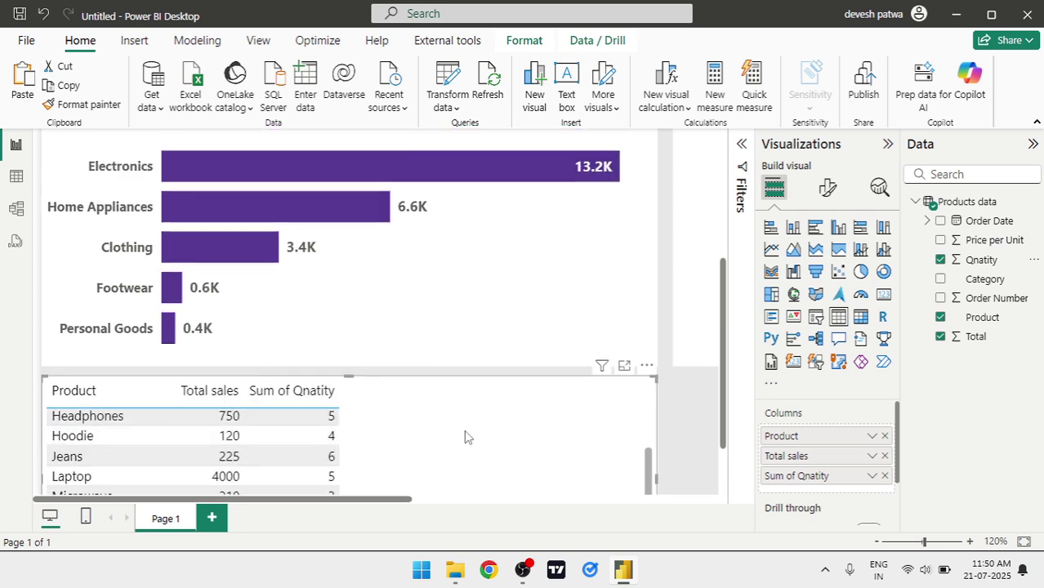
scroll(464, 430, down, 3)
scroll(694, 421, down, 2)
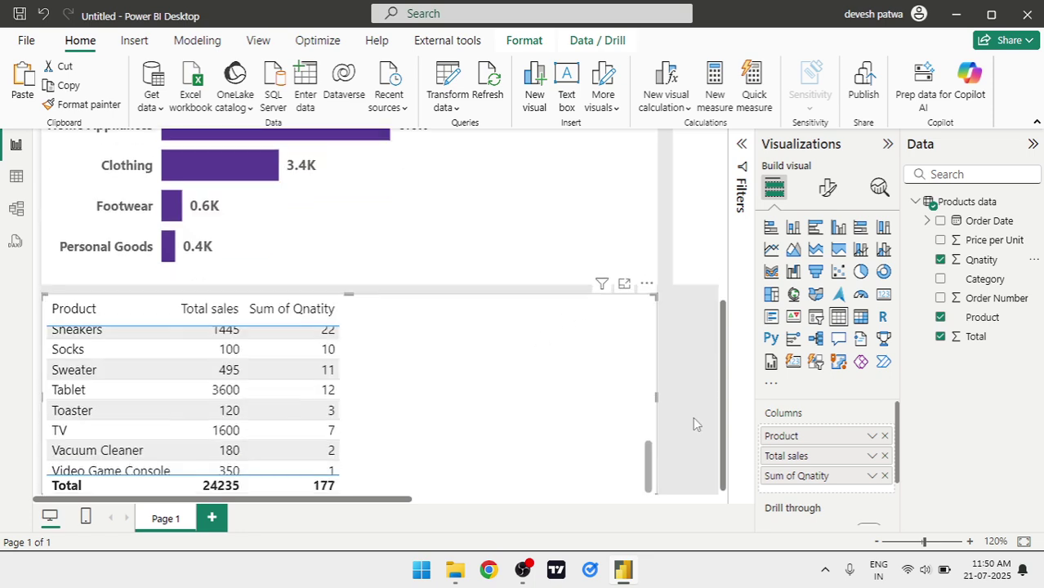
scroll(422, 368, up, 5)
scroll(422, 368, up, 1)
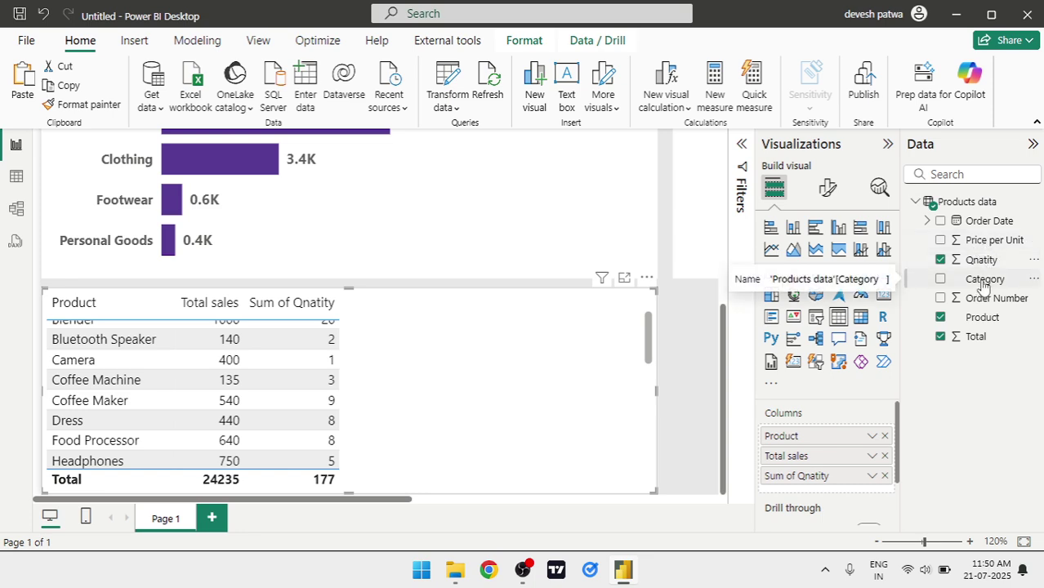
drag(984, 285, 821, 485)
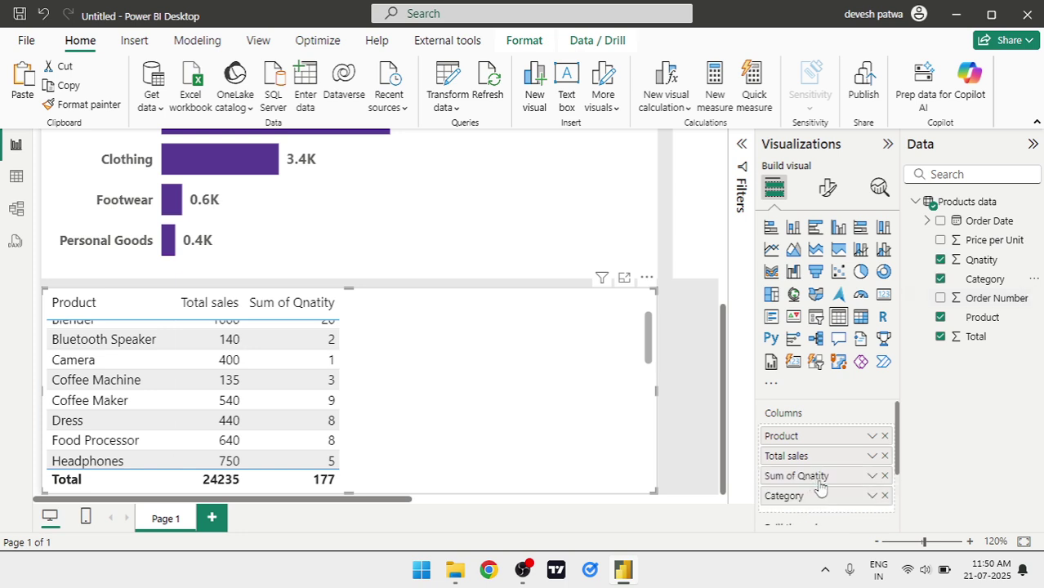
Summarize the product table's Category column as Count and rename it for this visual as "Total orders"
click(871, 495)
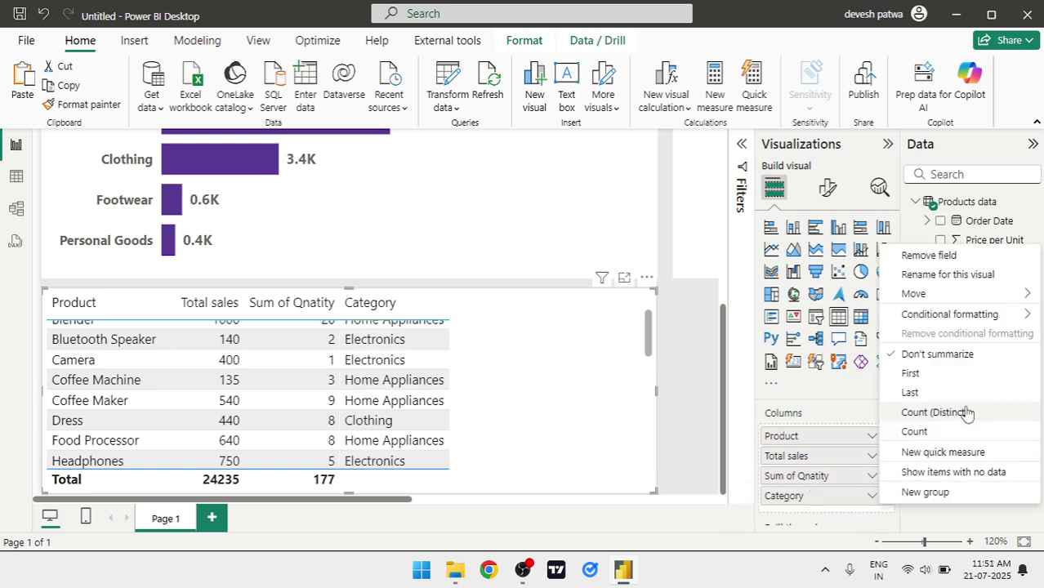
click(915, 432)
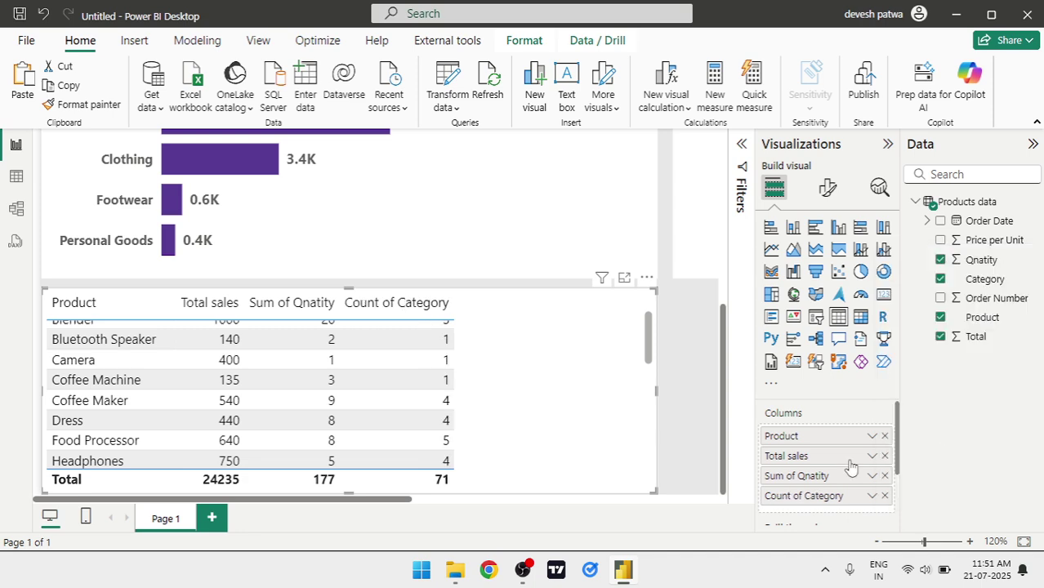
click(872, 496)
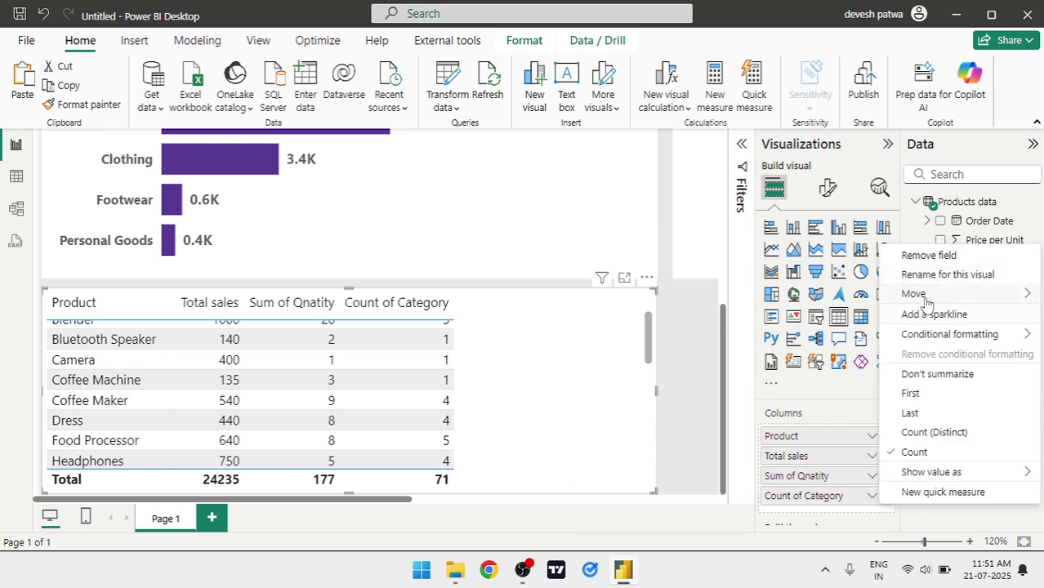
click(990, 277)
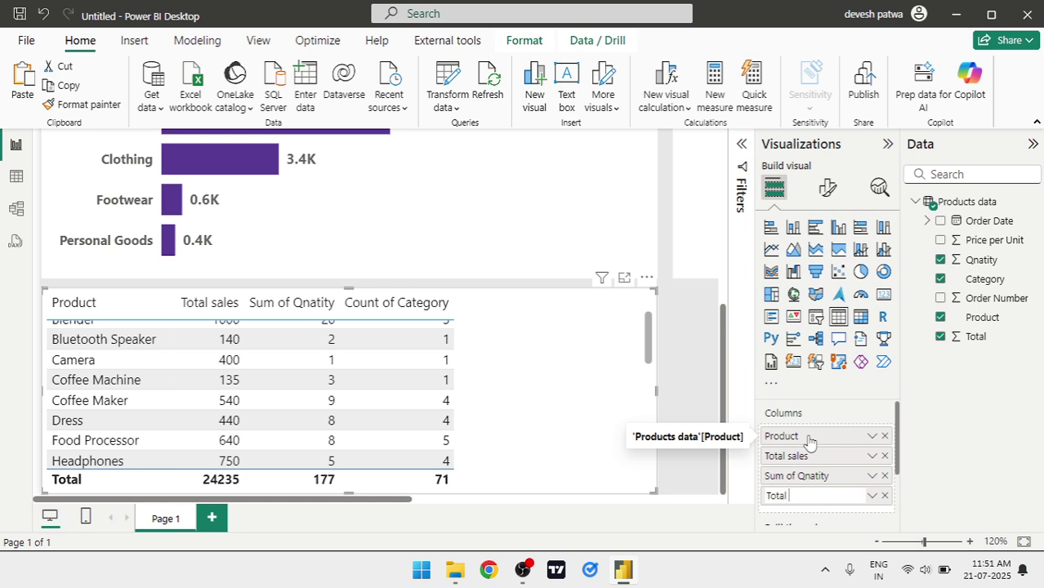
text(Total orders)
key(Return)
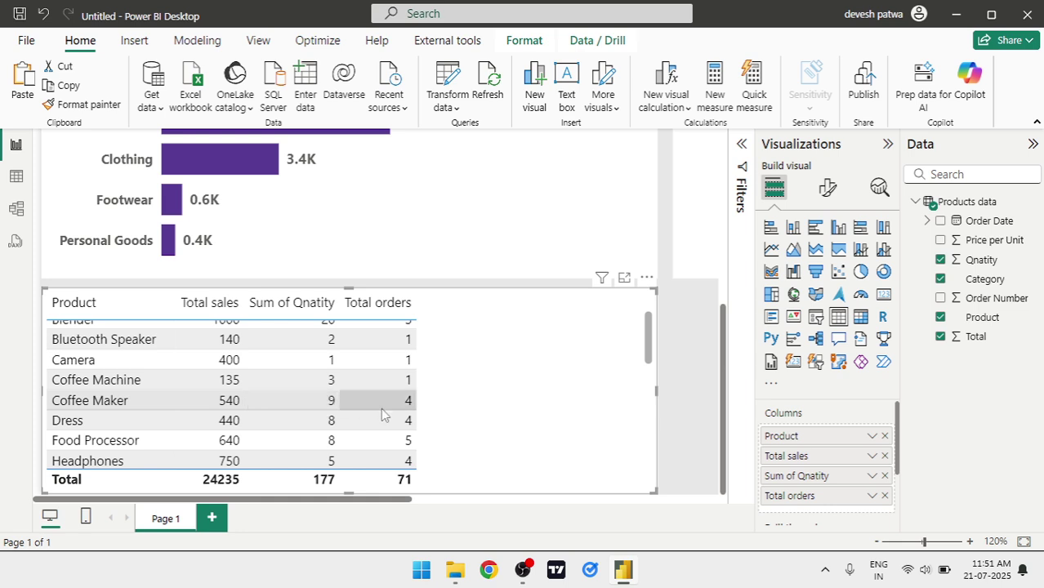
Narrow the product table so that its frame ends just past the Total orders column
scroll(381, 408, up, 6)
scroll(382, 414, down, 3)
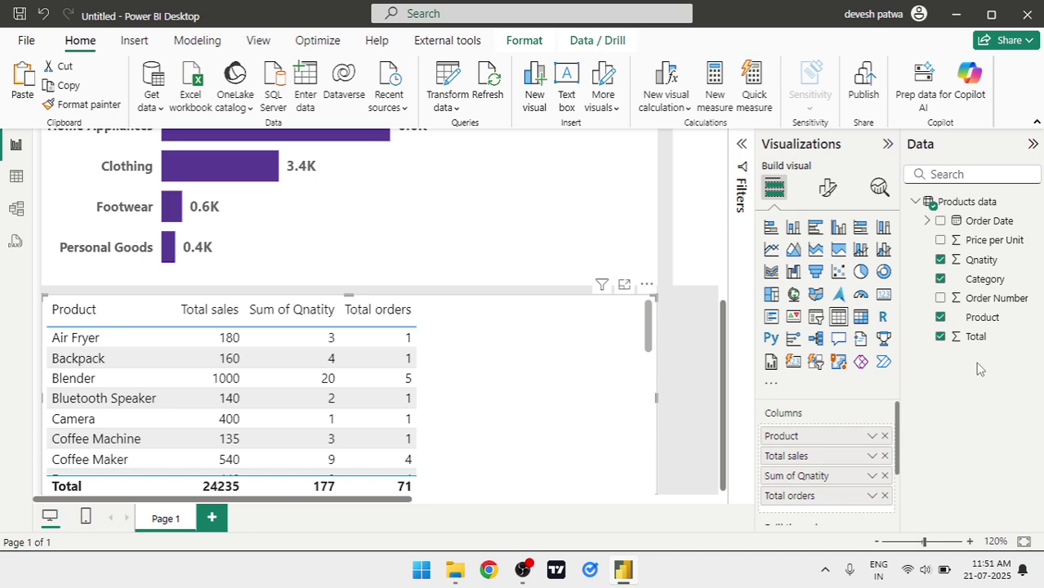
drag(656, 398, 438, 395)
click(553, 397)
scroll(552, 397, up, 1)
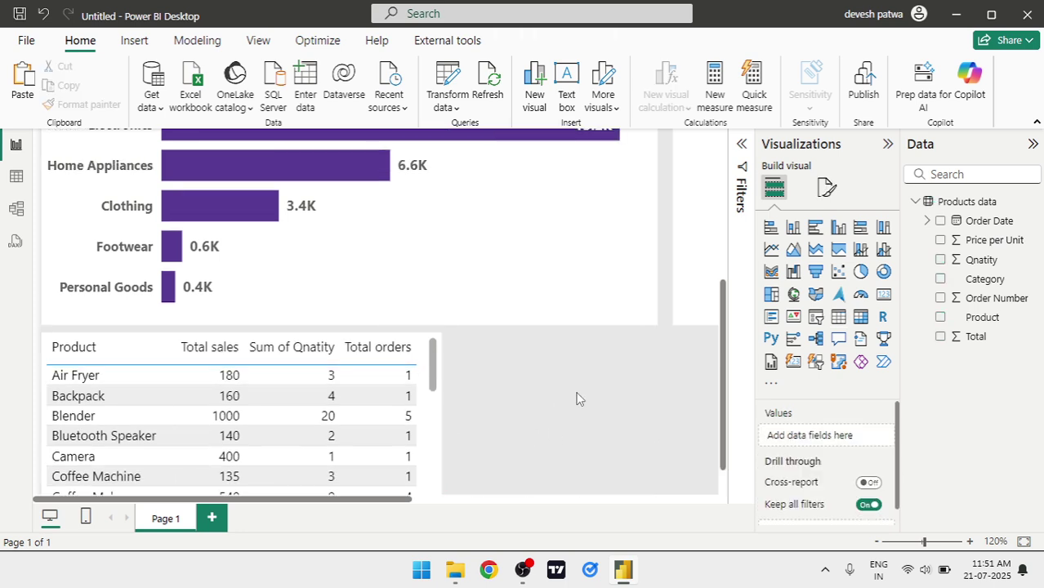
Insert a line chart beside the product table and widen it to the right edge of the pie chart above
click(1025, 542)
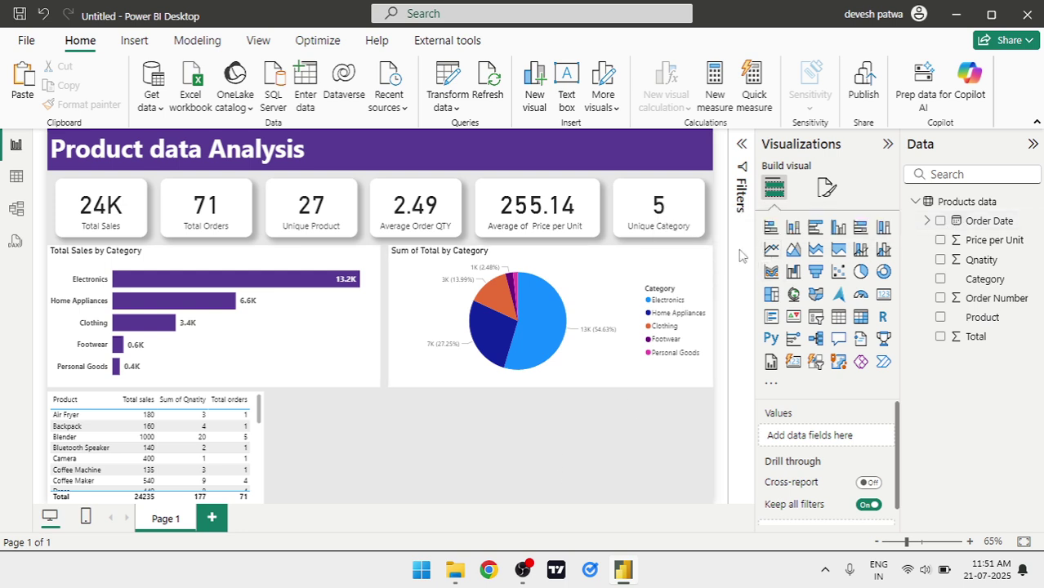
click(772, 251)
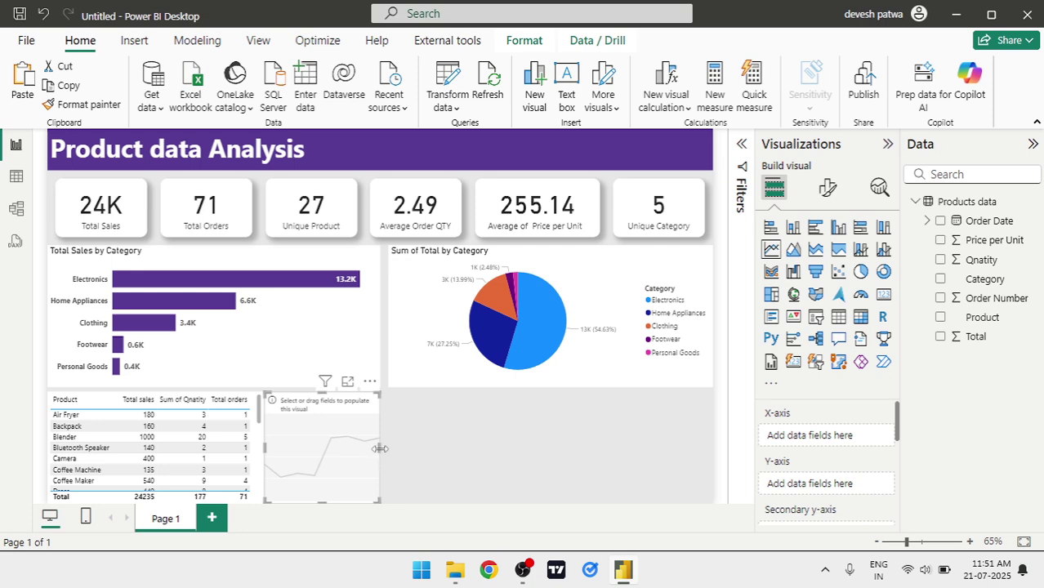
drag(380, 448, 712, 455)
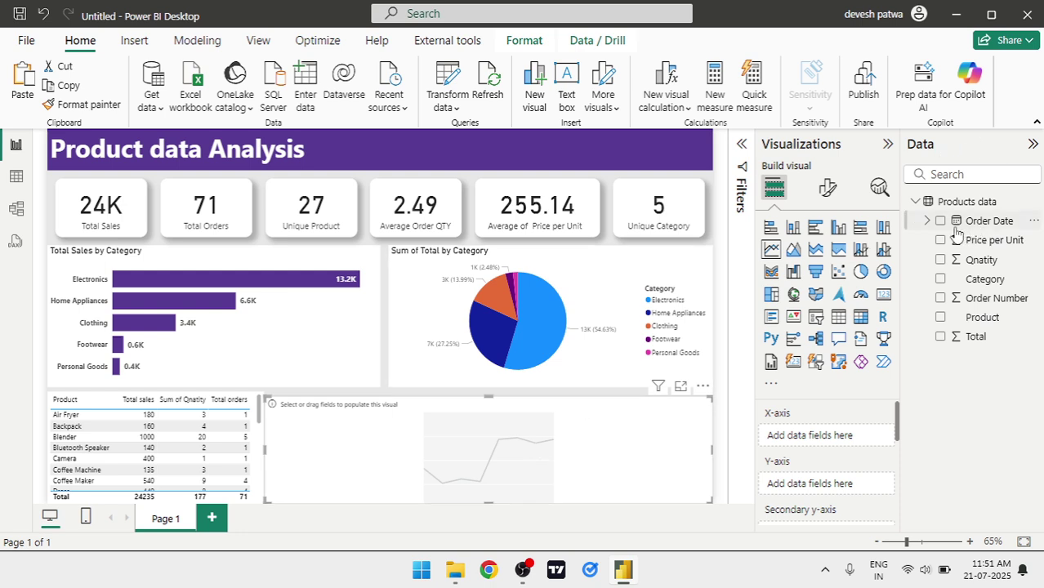
Plot the sum of Total on the line chart's Y-axis against the Order Date hierarchy's Year, Month and Day
click(929, 223)
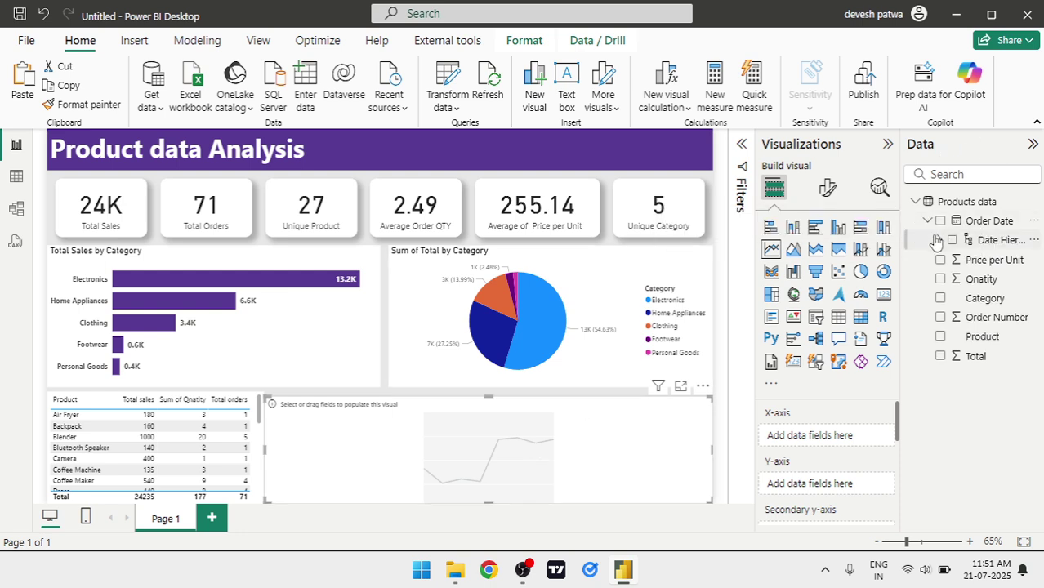
click(941, 242)
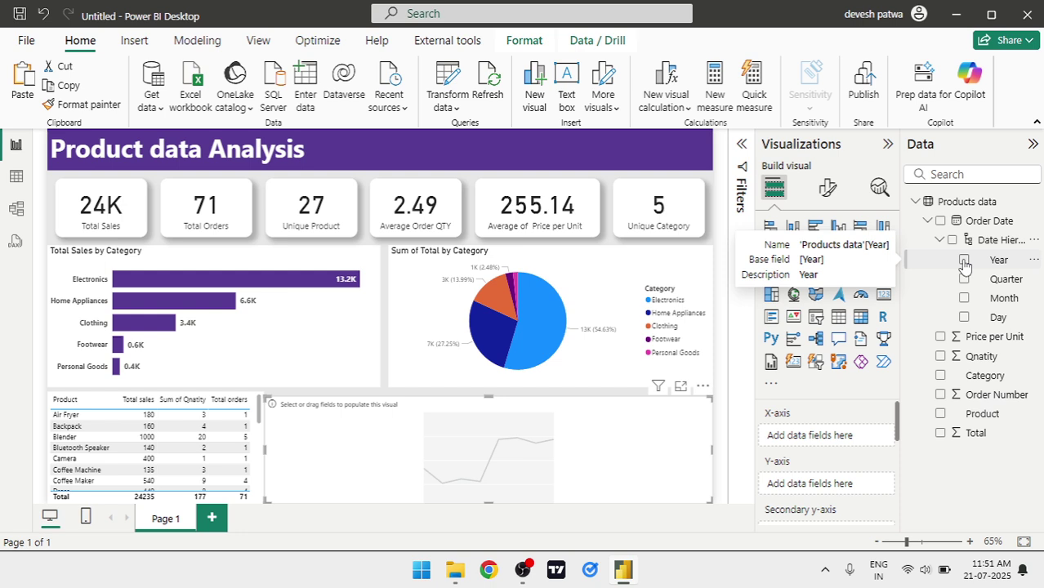
click(964, 261)
click(966, 300)
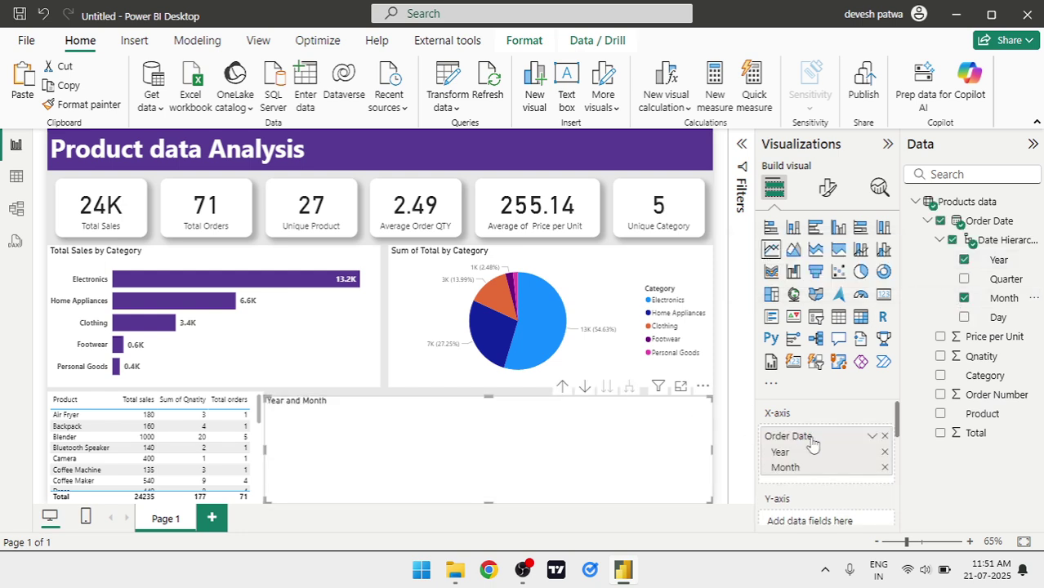
scroll(818, 449, down, 2)
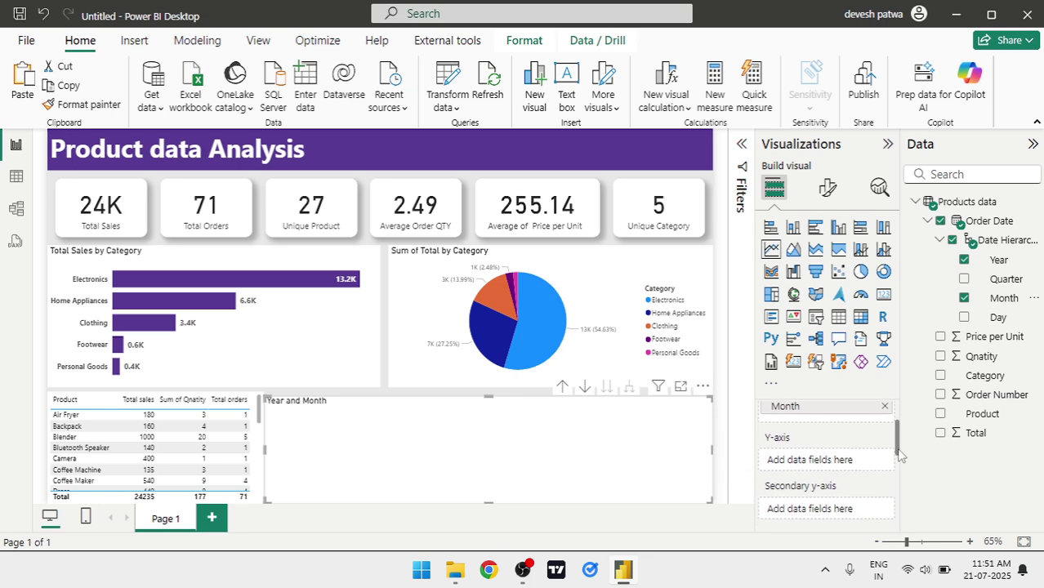
drag(993, 433, 844, 462)
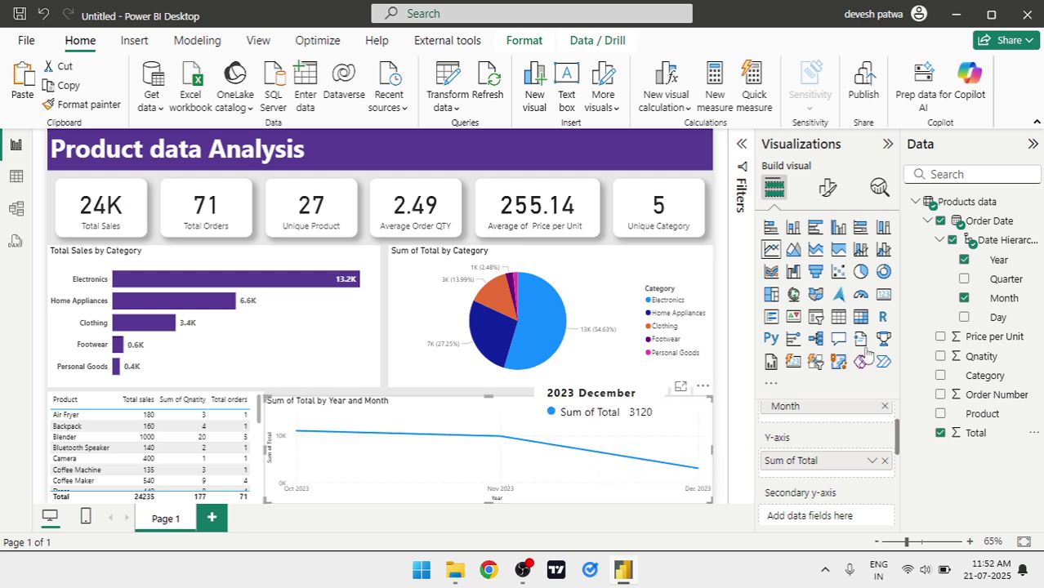
click(964, 317)
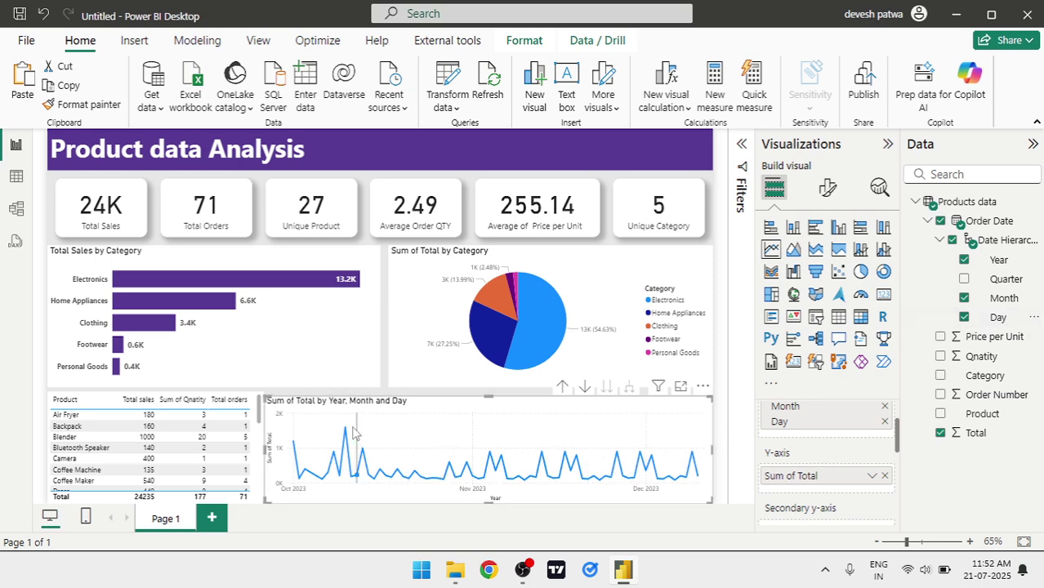
mouse_move(678, 448)
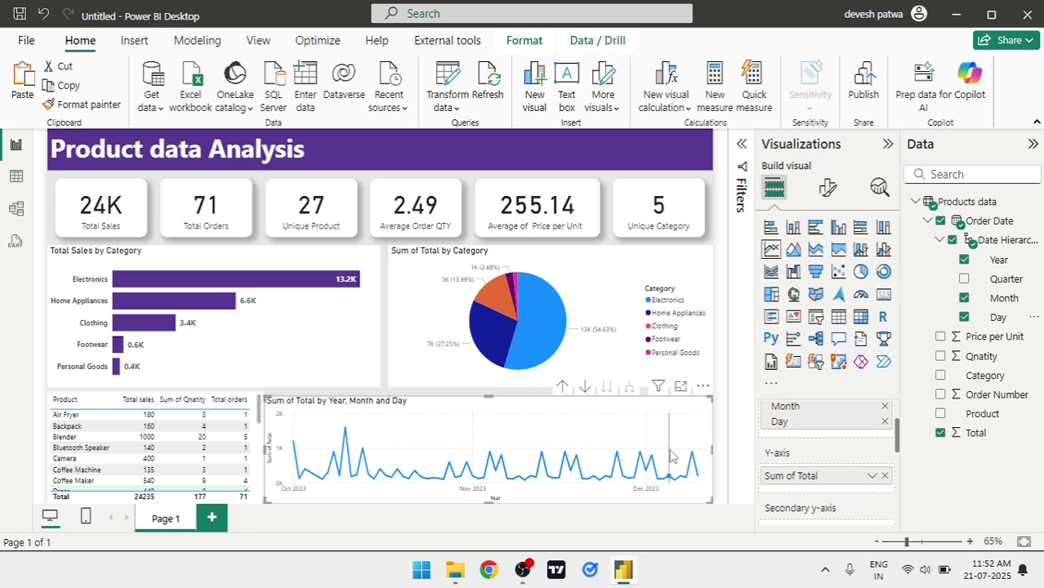
click(722, 309)
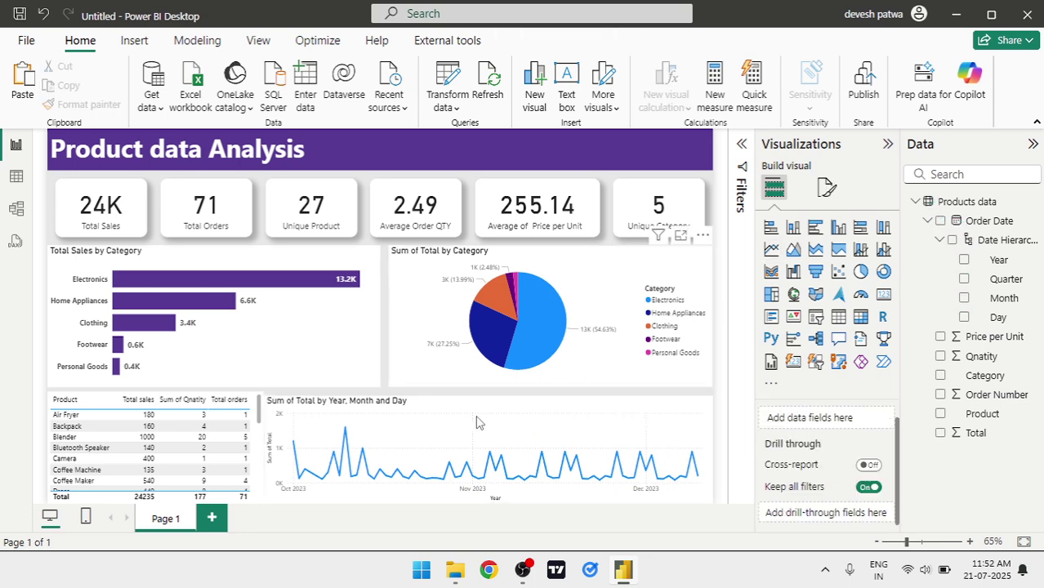
Pull in the line chart's left edge slightly to leave a gap between it and the product table
click(270, 454)
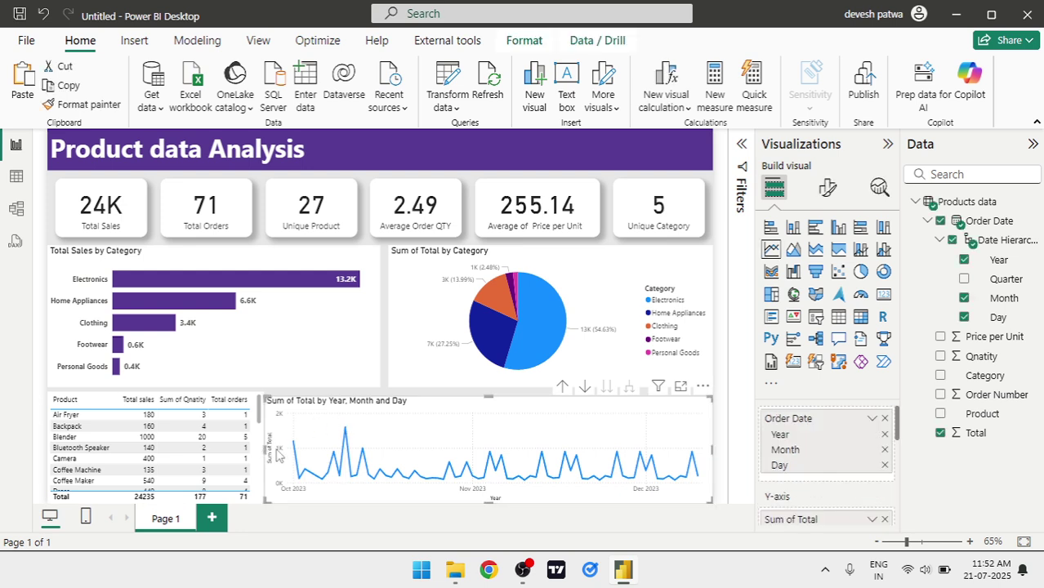
drag(276, 454, 285, 454)
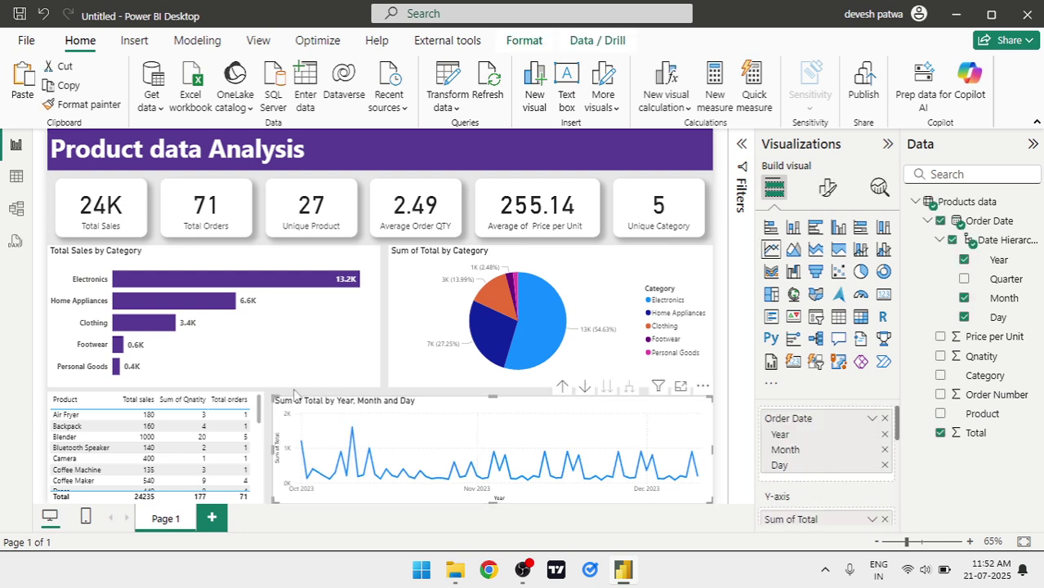
click(327, 390)
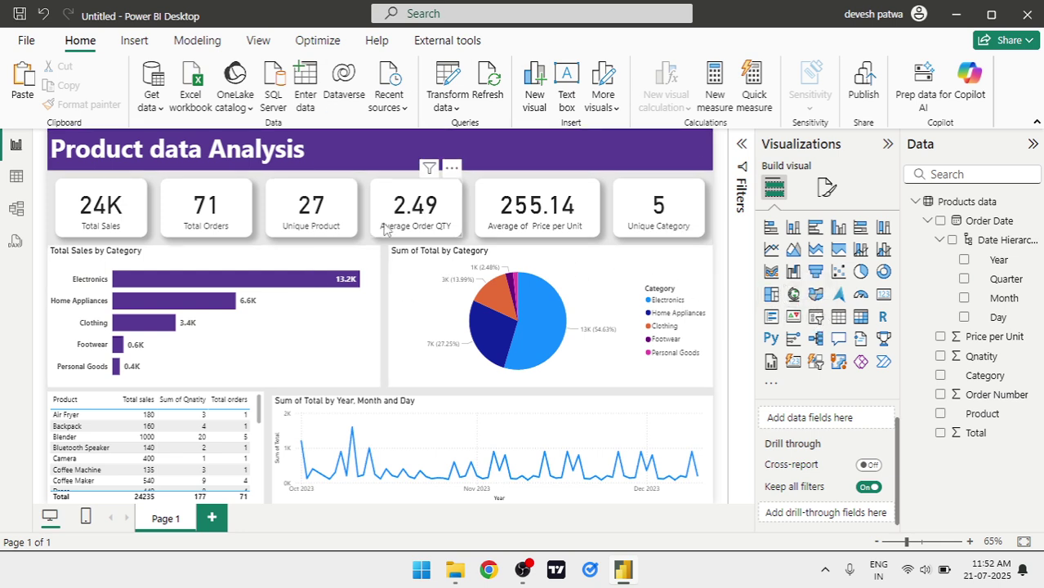
Insert a slicer, shrink it to the title banner's height and place it at the banner's right end
click(819, 320)
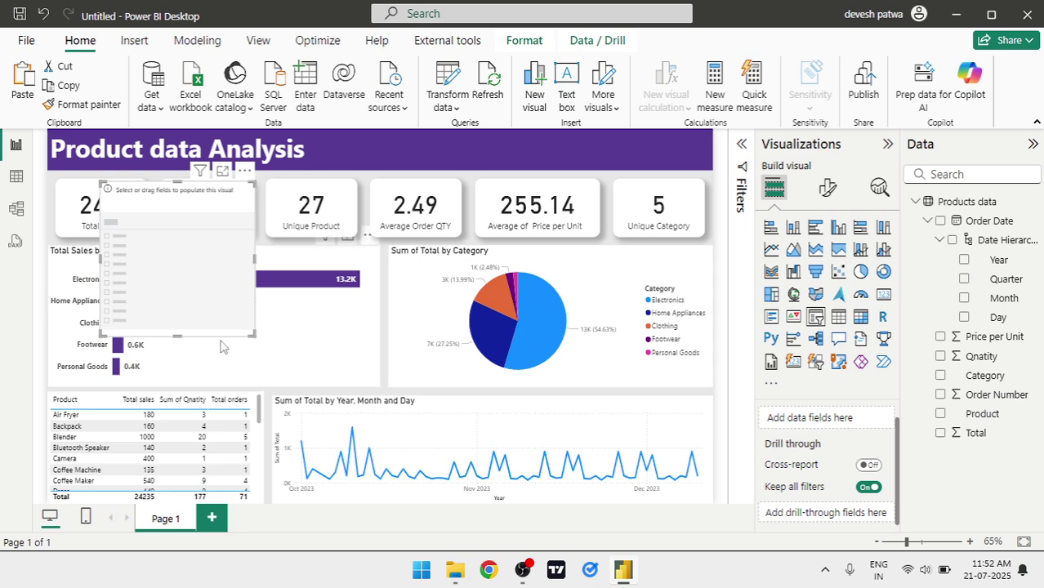
drag(179, 271, 400, 199)
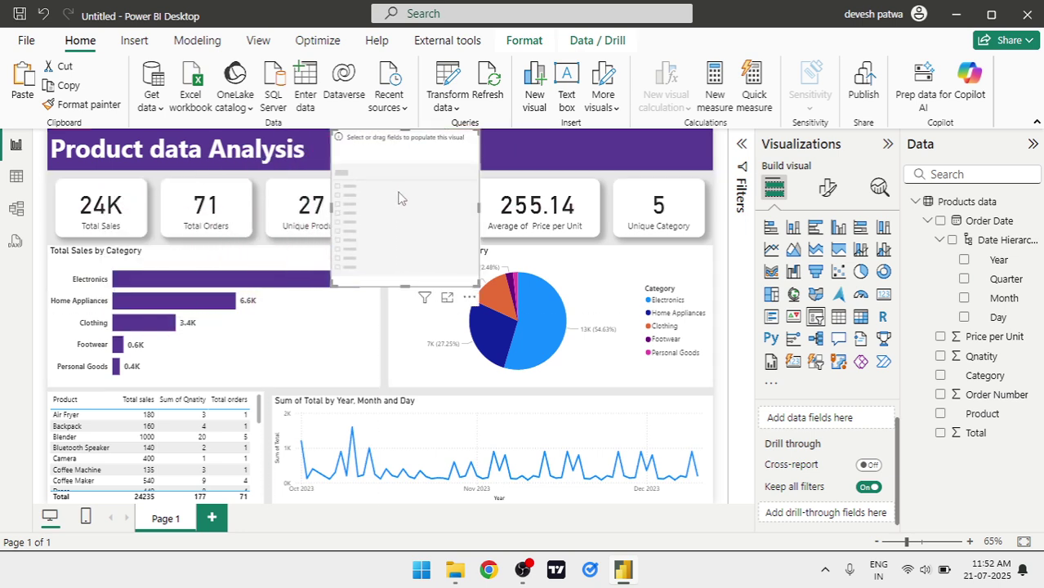
drag(405, 285, 402, 172)
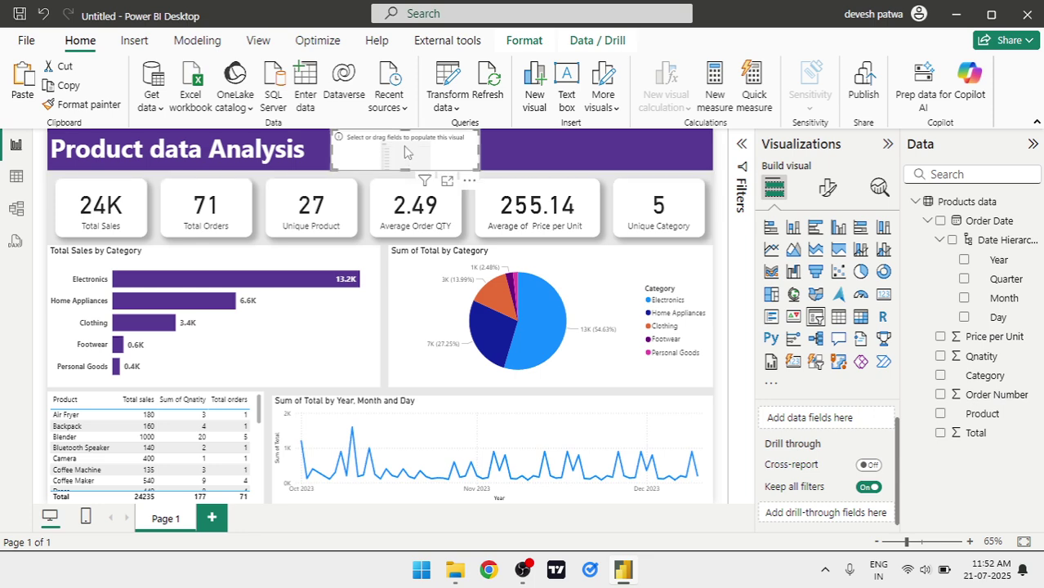
drag(421, 133, 654, 132)
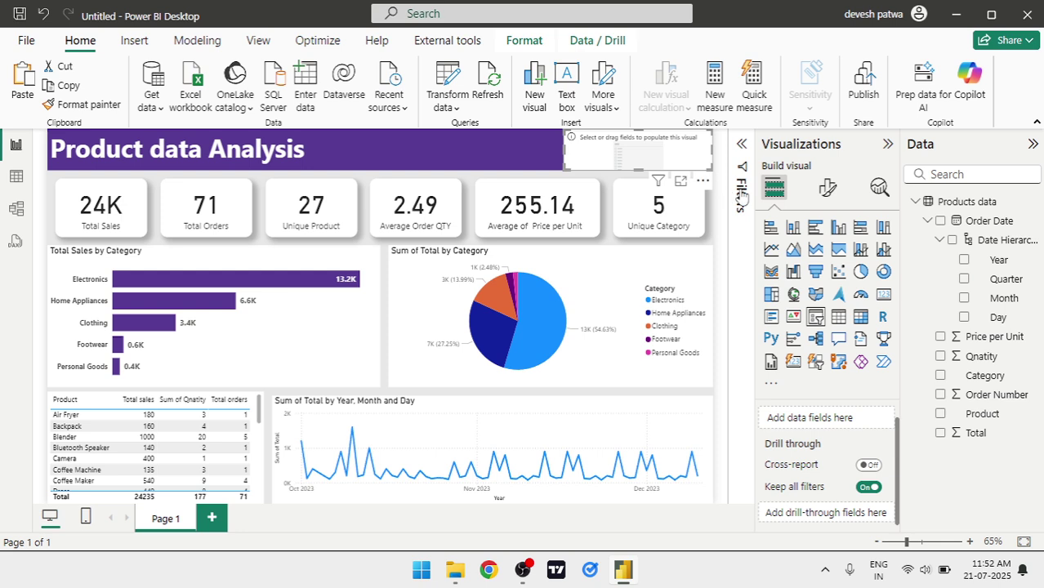
Assign Year from the Order Date hierarchy as the slicer's field
click(829, 188)
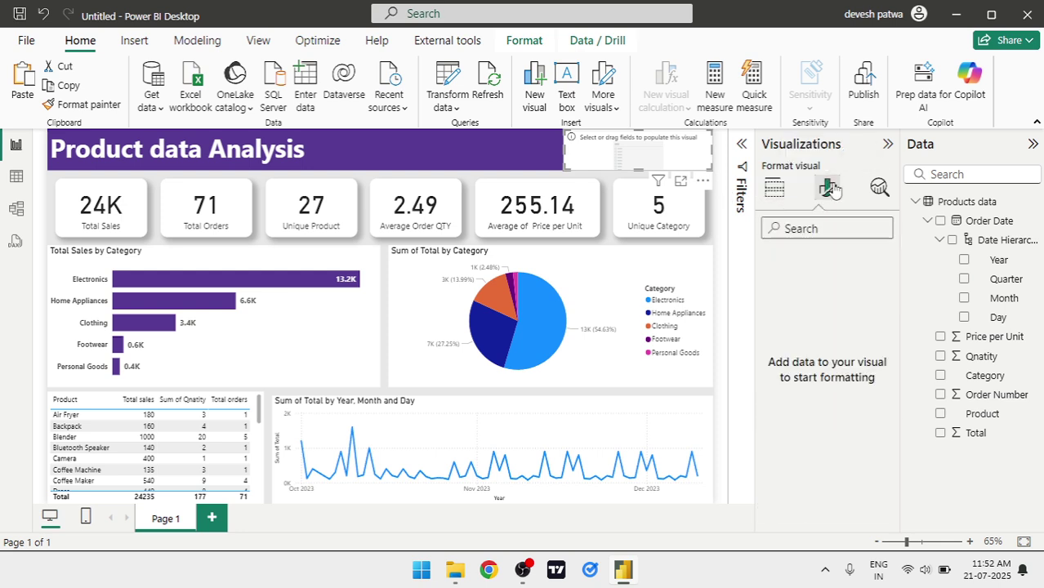
click(775, 188)
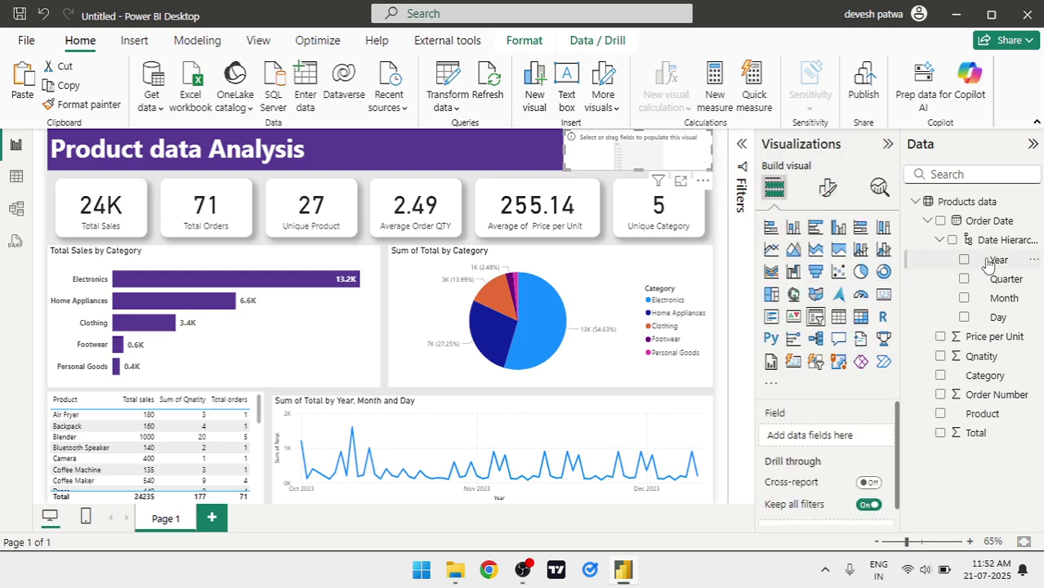
drag(997, 262, 841, 440)
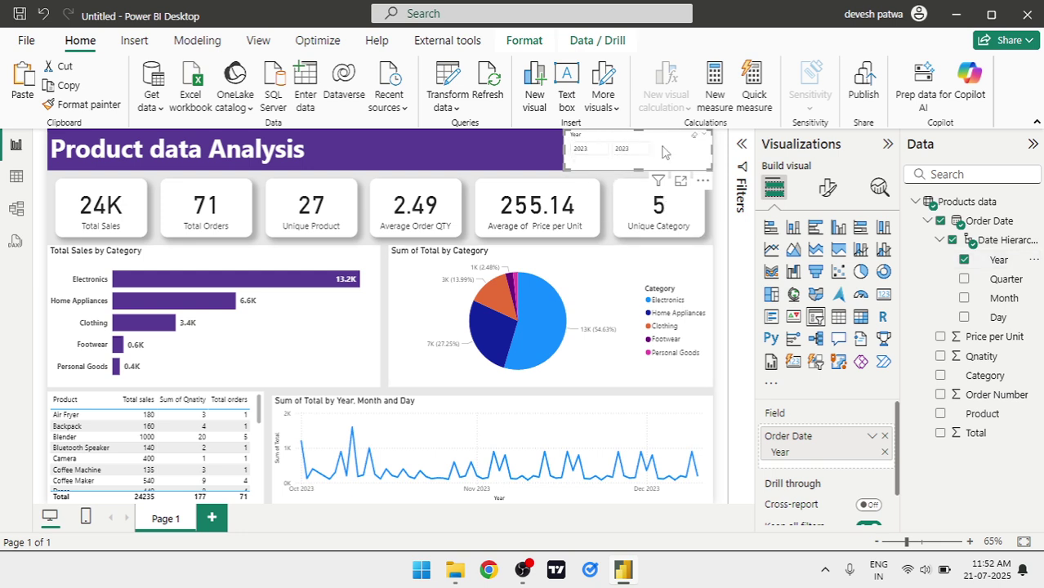
Change the Year slicer's style to Dropdown in its slicer settings
click(825, 193)
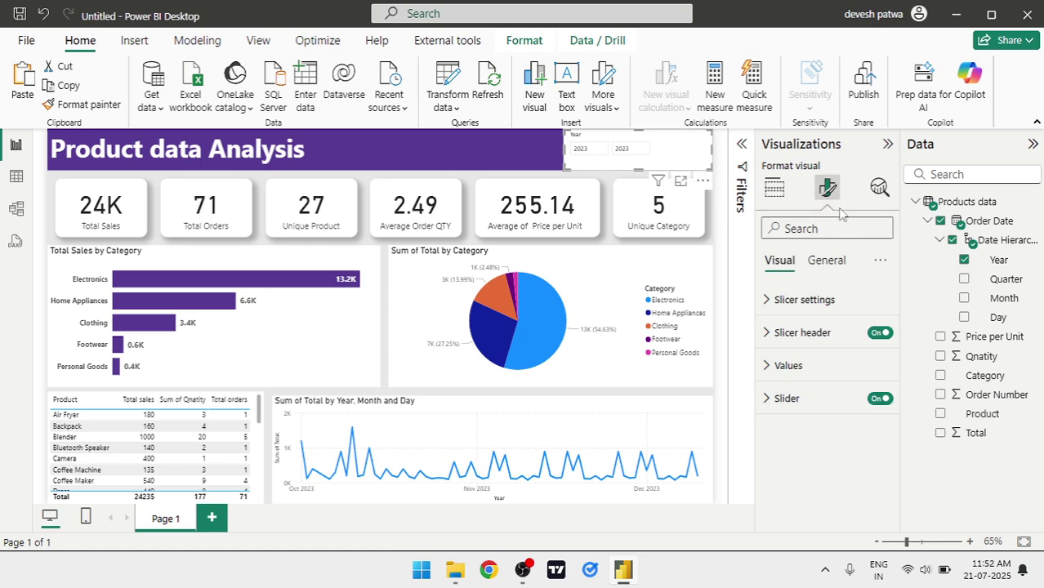
click(809, 301)
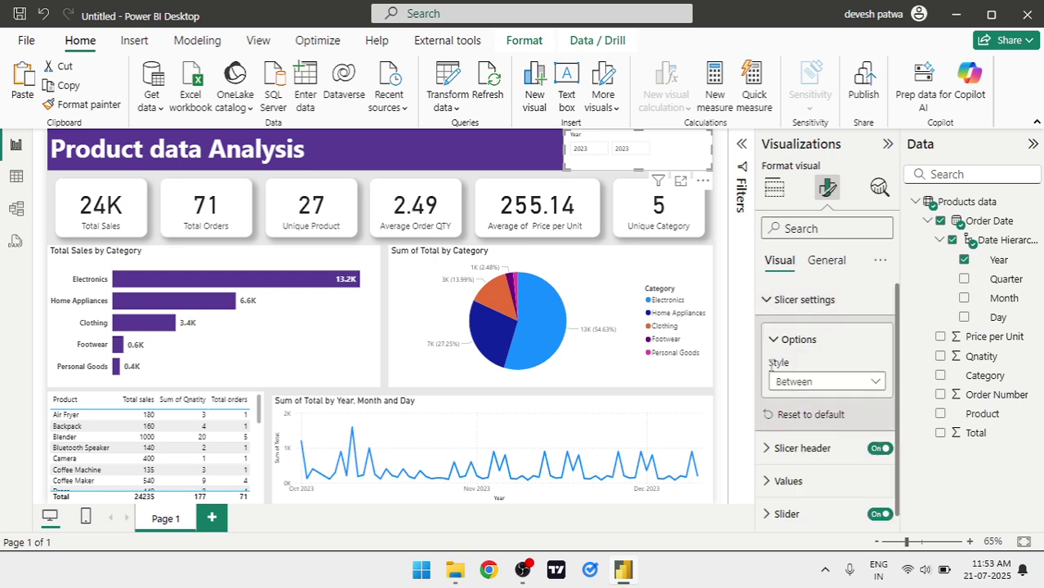
click(868, 382)
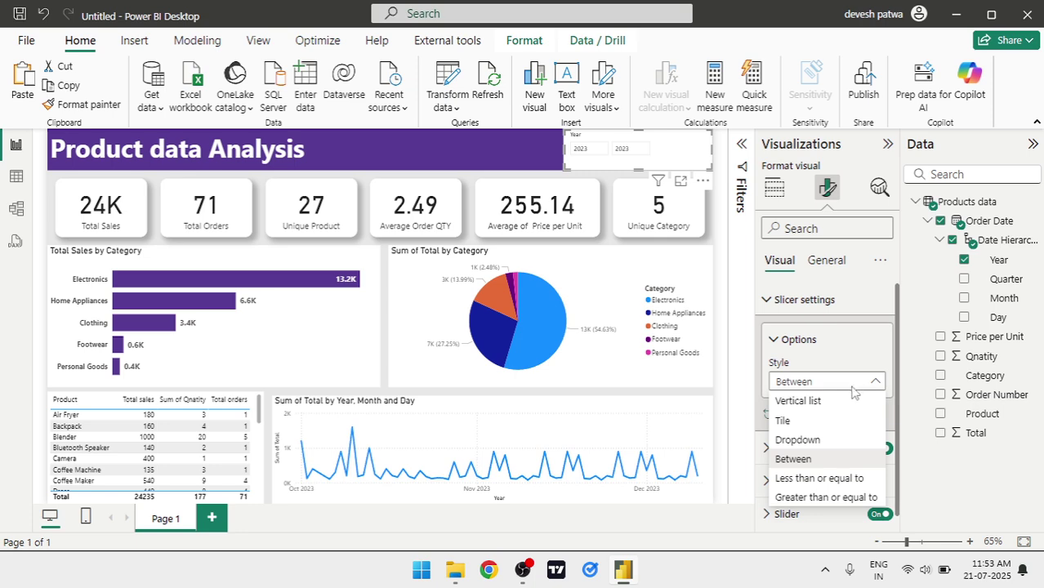
click(799, 440)
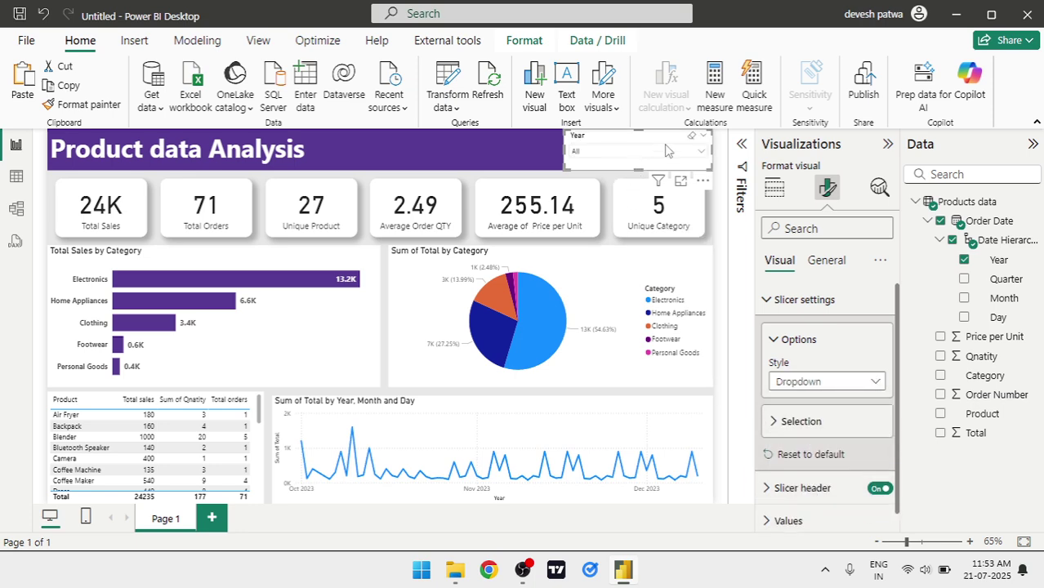
Check the Year slicer's dropdown list and narrow the slicer from its left side within the title banner
click(700, 158)
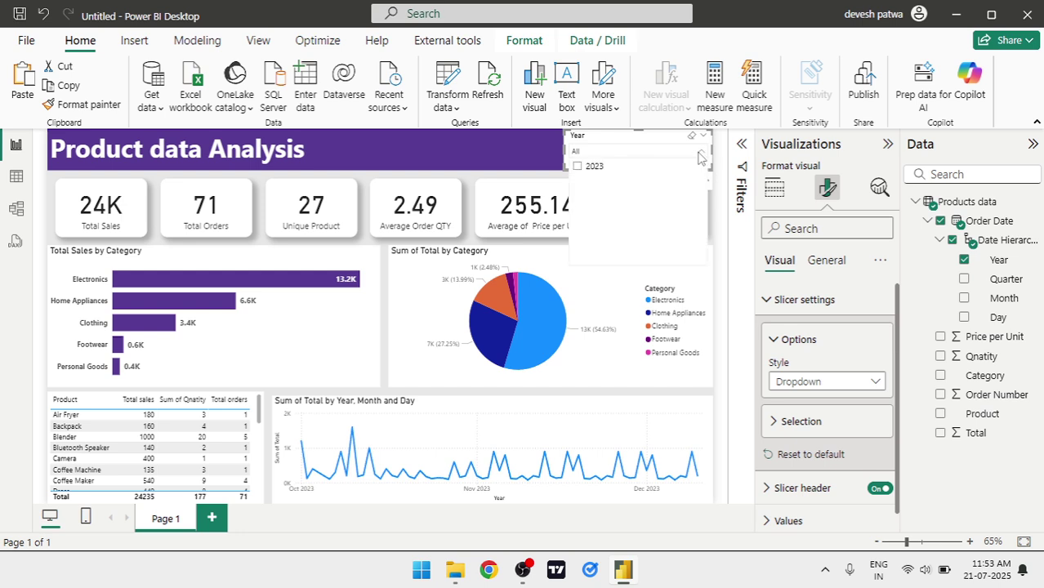
click(701, 158)
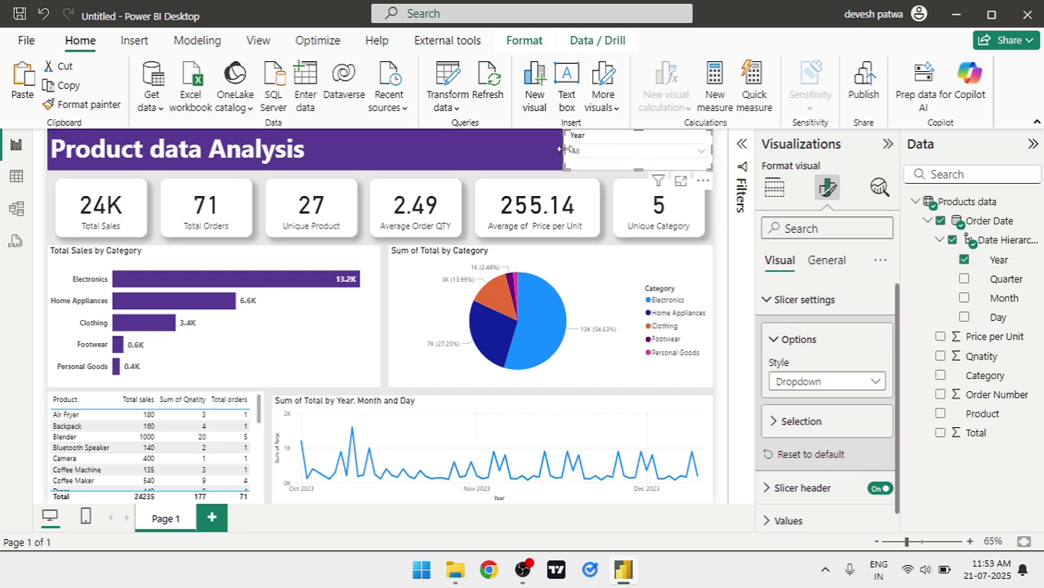
drag(563, 150, 607, 149)
click(646, 152)
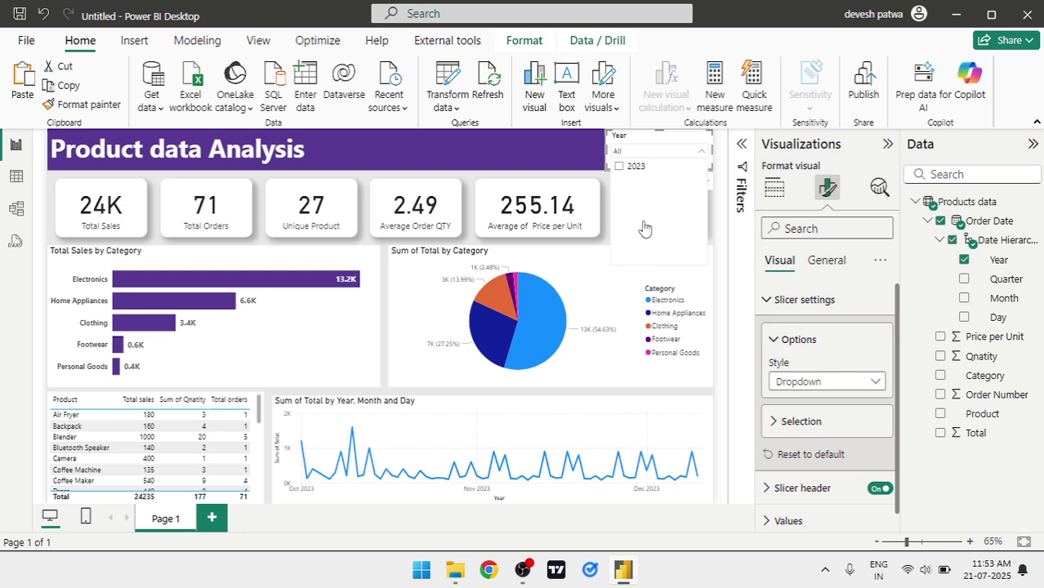
Collapse the Year slicer's dropdown list and set the slicer's background color to the title banner's dark purple
click(701, 154)
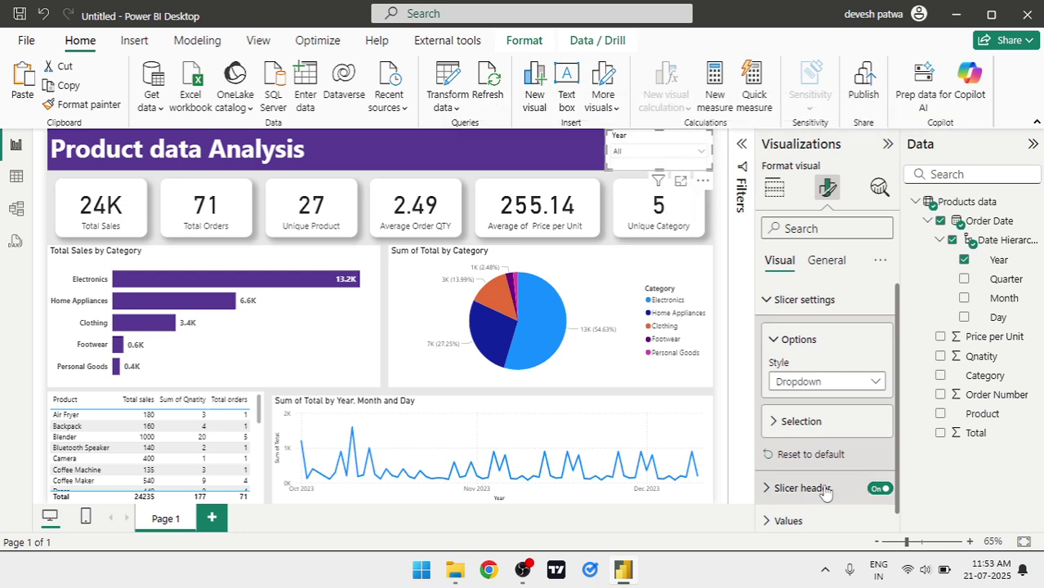
scroll(826, 490, down, 1)
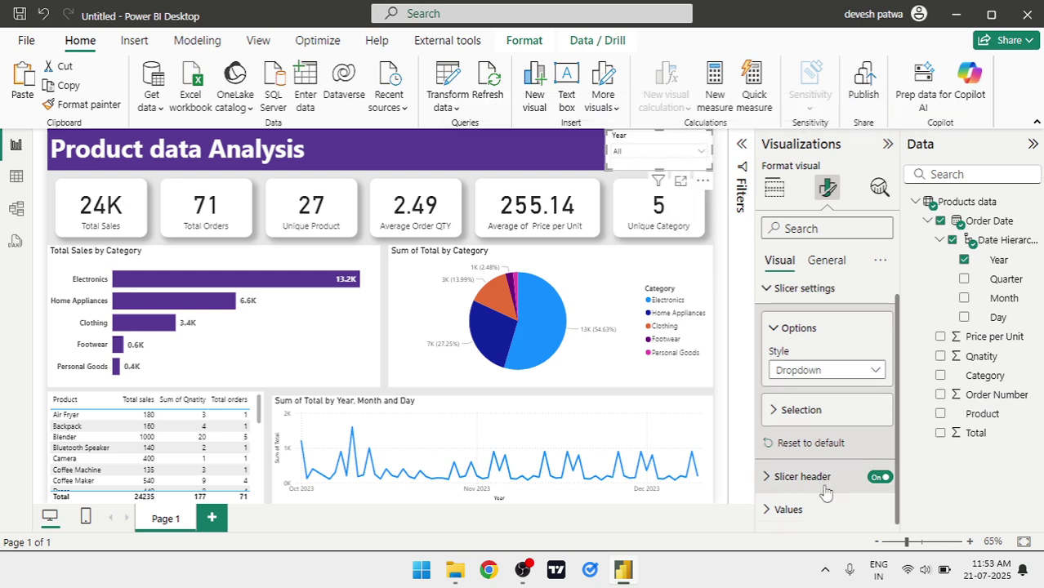
scroll(827, 492, up, 1)
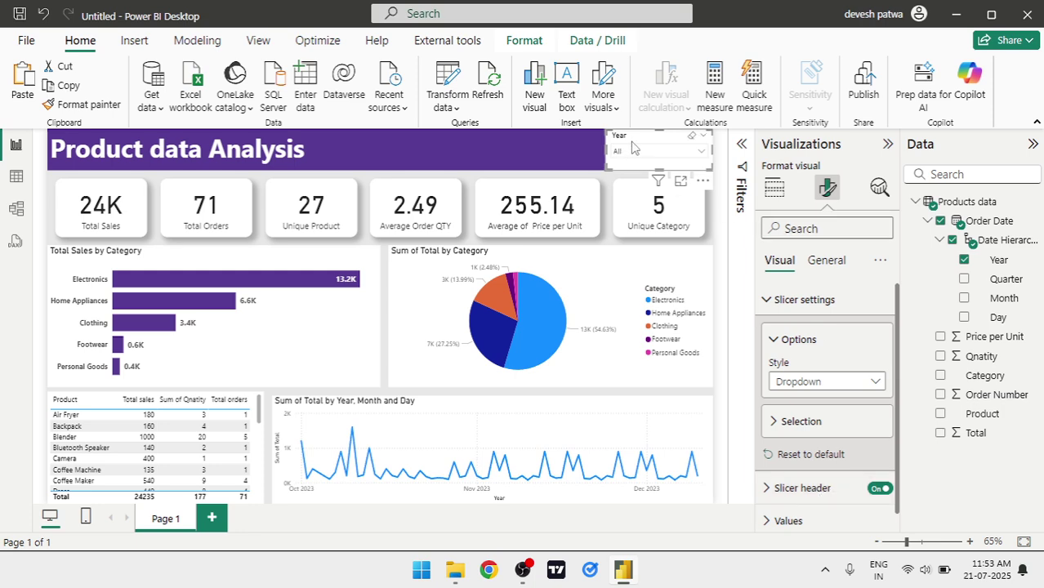
click(827, 262)
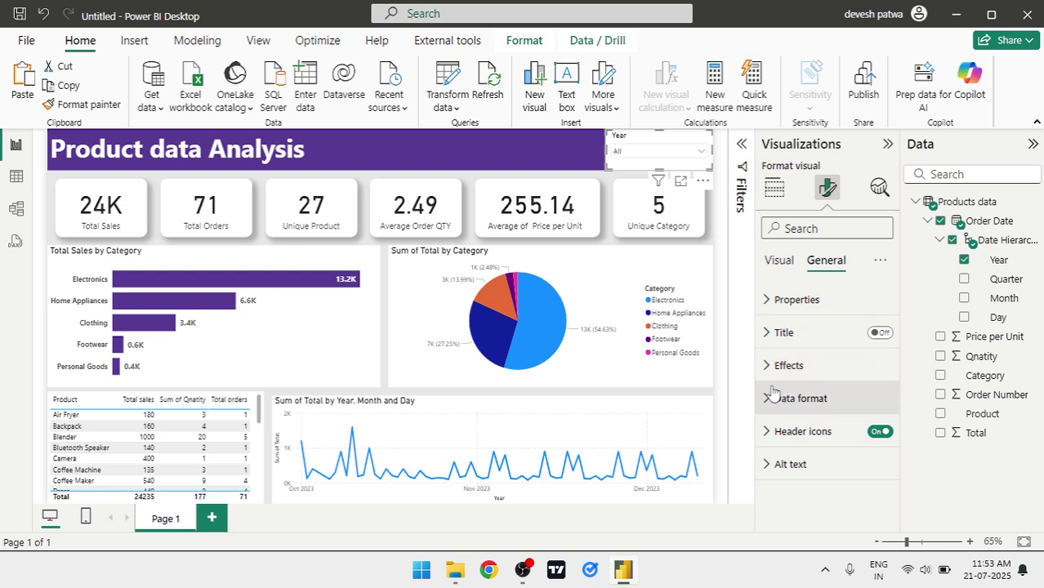
click(769, 369)
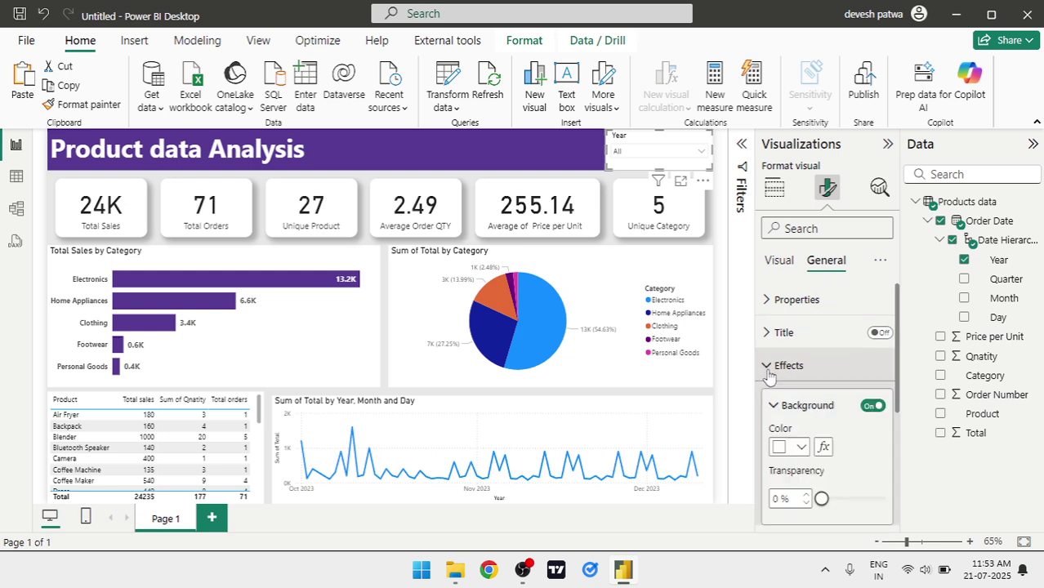
click(869, 407)
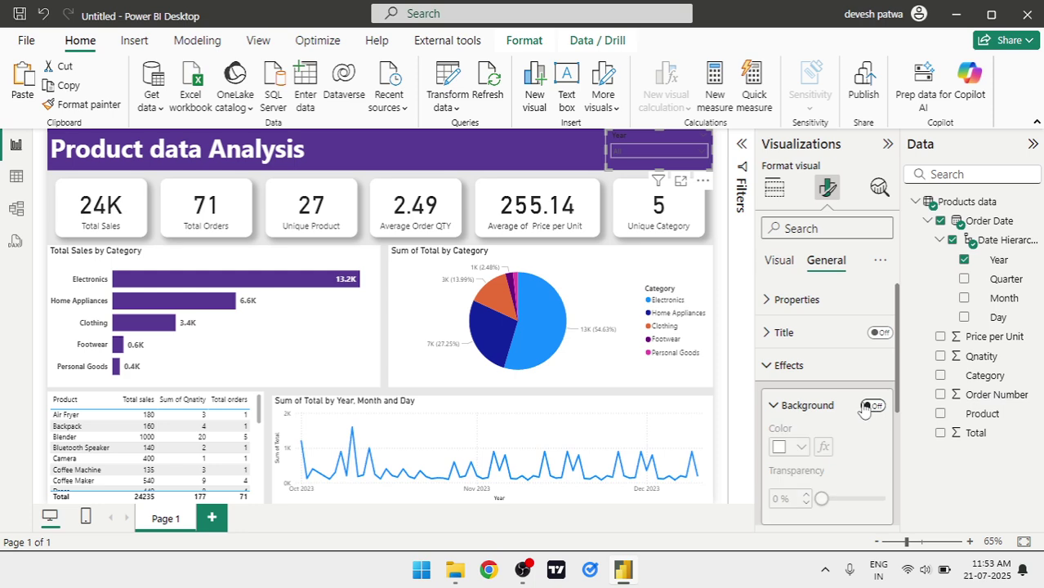
click(870, 406)
click(789, 447)
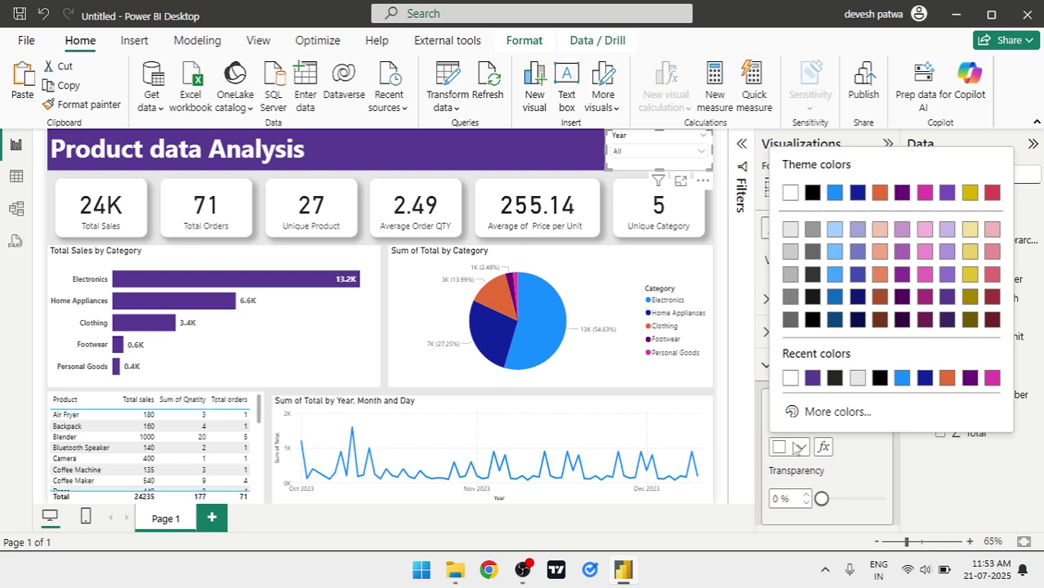
click(950, 300)
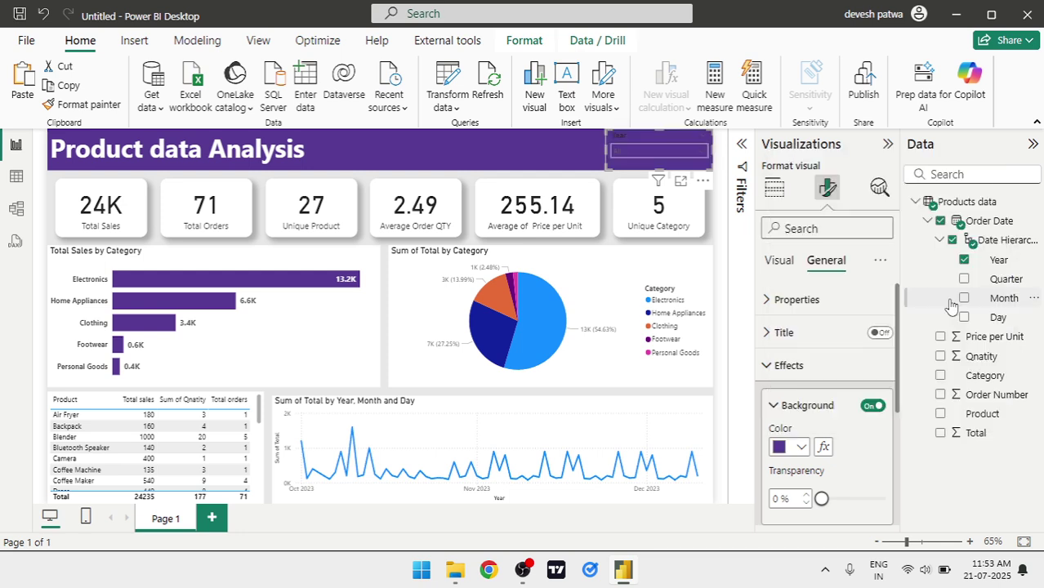
scroll(830, 399, down, 3)
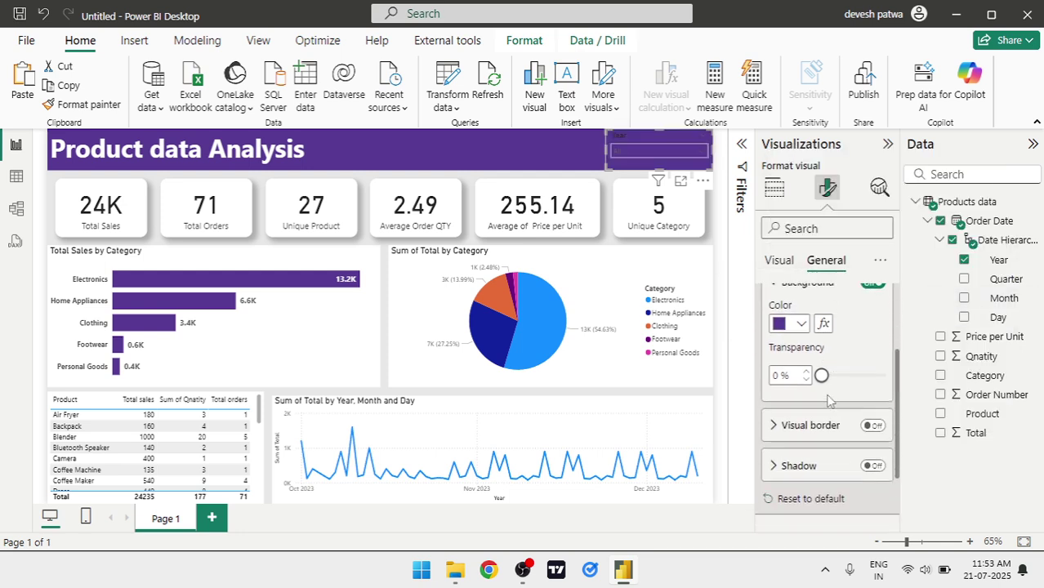
scroll(830, 399, down, 1)
scroll(830, 399, up, 4)
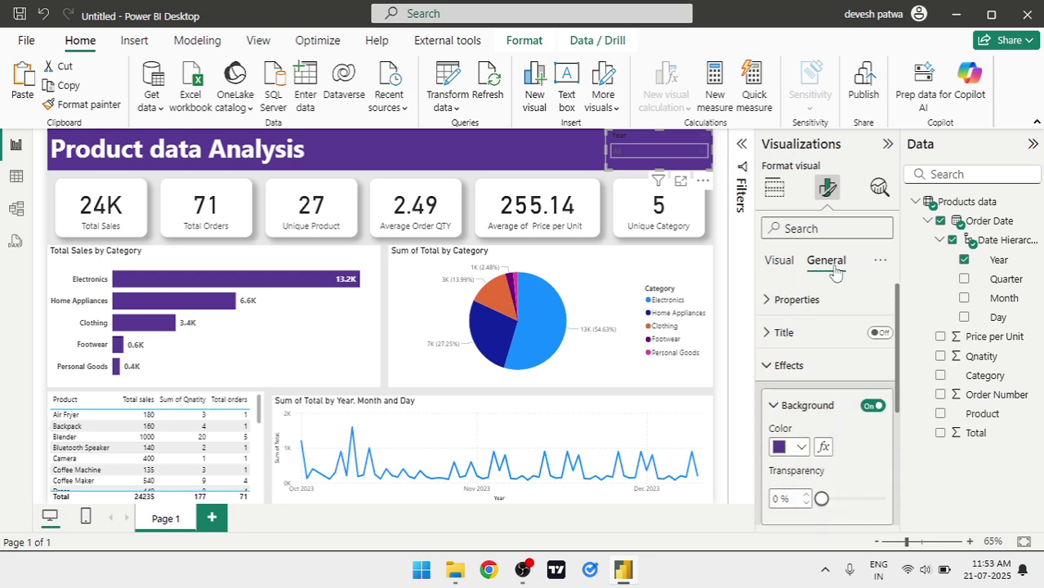
click(789, 368)
click(791, 399)
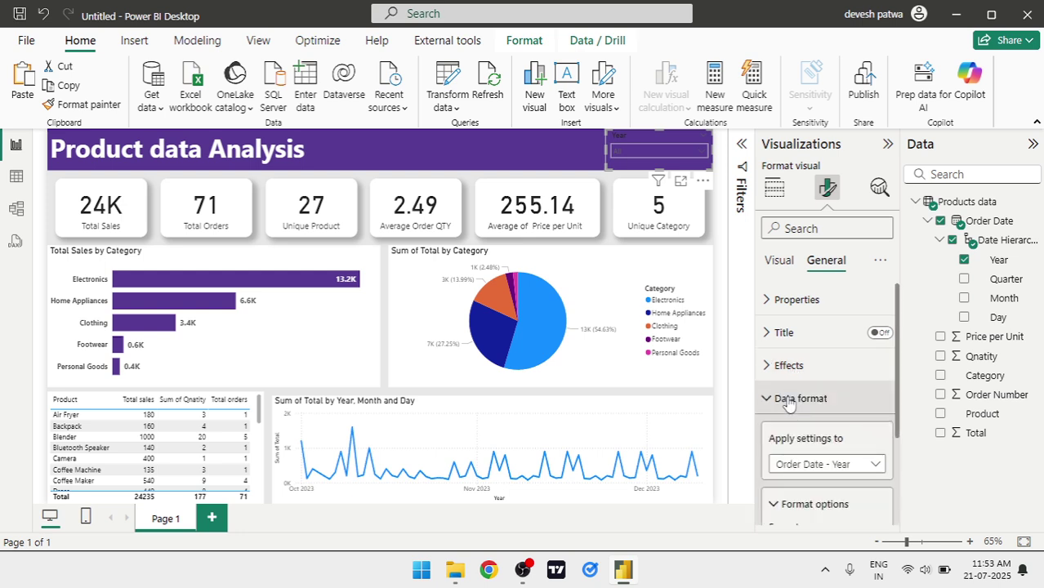
click(789, 402)
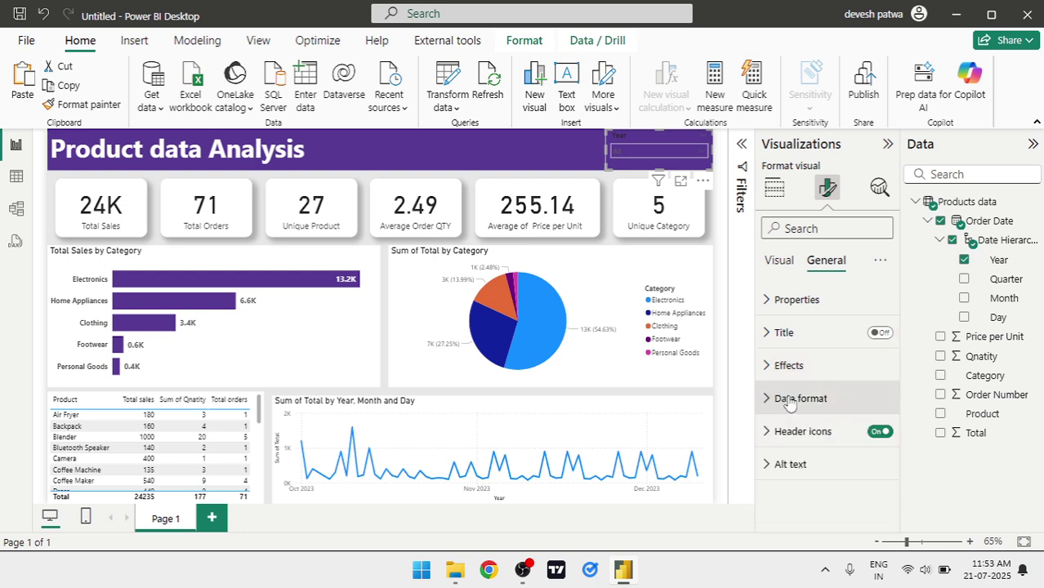
Set the Year slicer header's background color to white
click(780, 262)
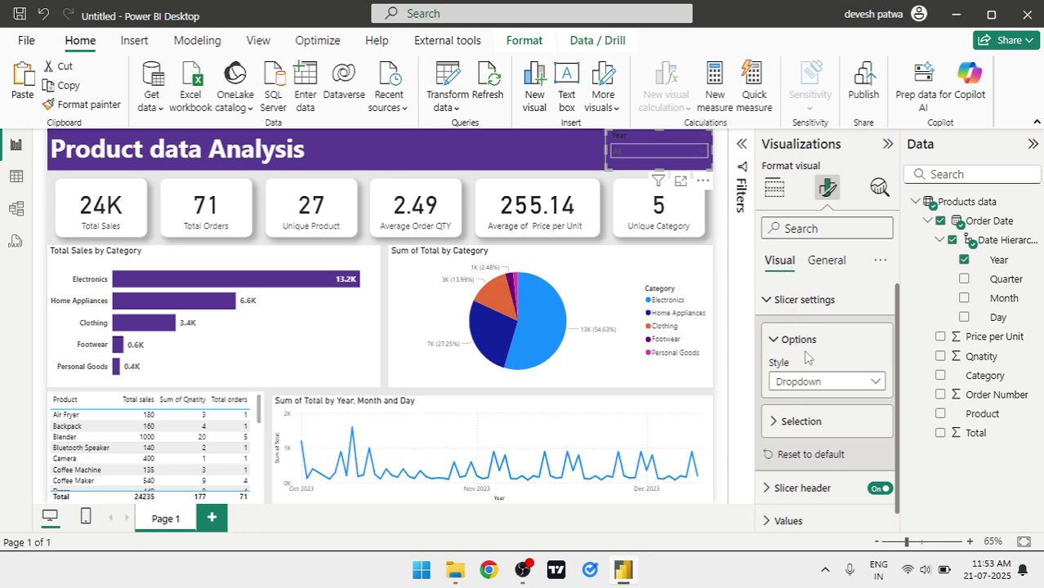
scroll(806, 356, down, 1)
click(772, 478)
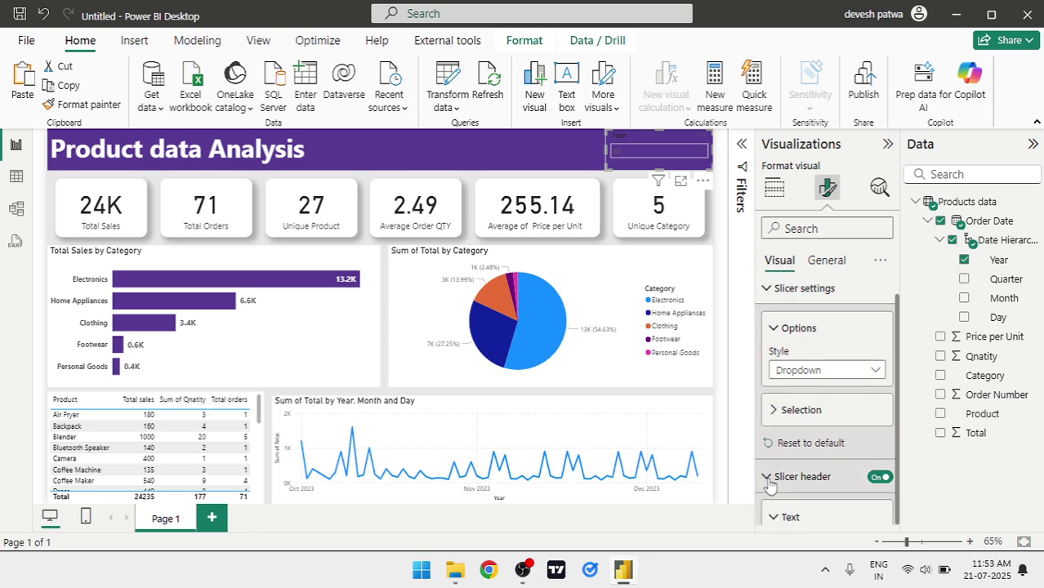
scroll(772, 484, down, 5)
scroll(773, 484, down, 1)
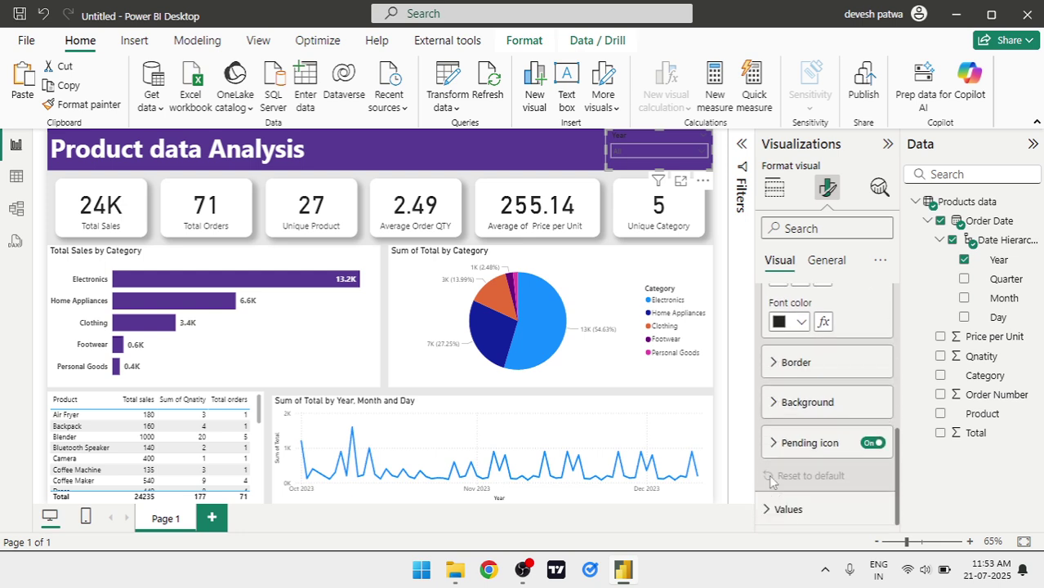
click(791, 404)
scroll(793, 413, down, 1)
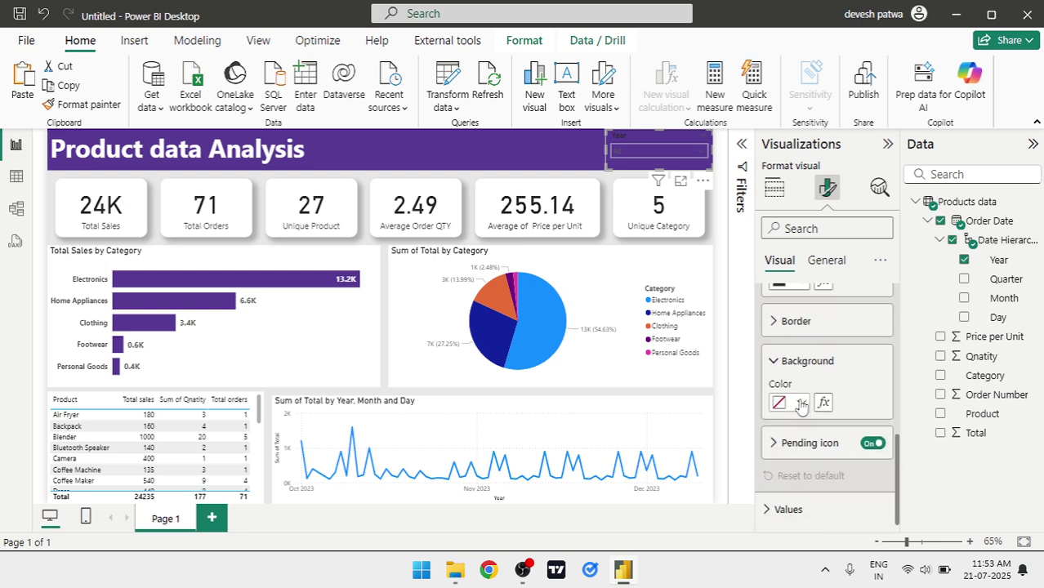
click(801, 404)
click(796, 152)
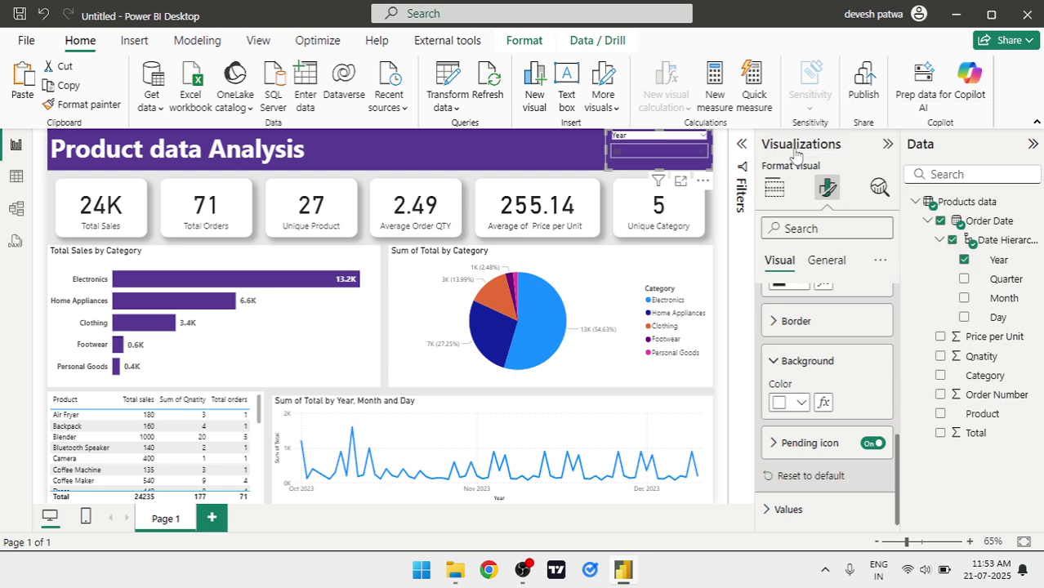
click(800, 404)
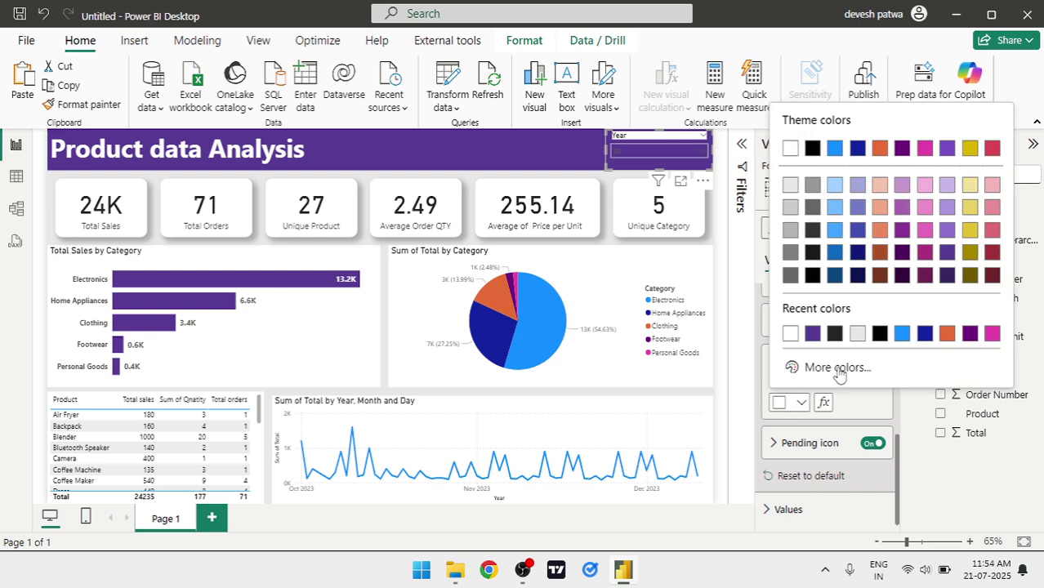
click(851, 401)
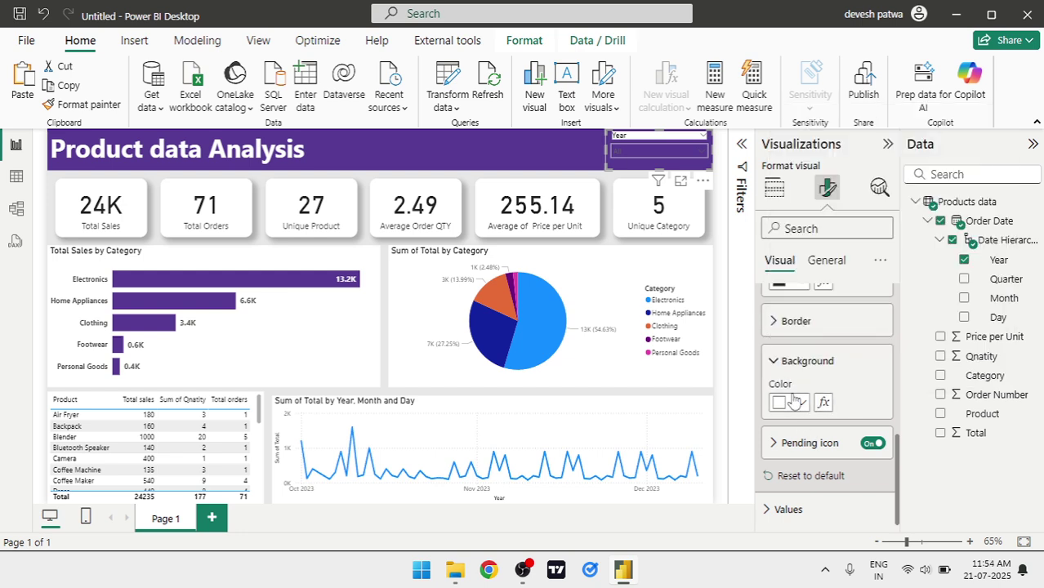
Set the font color of the Year slicer's values to white
click(778, 510)
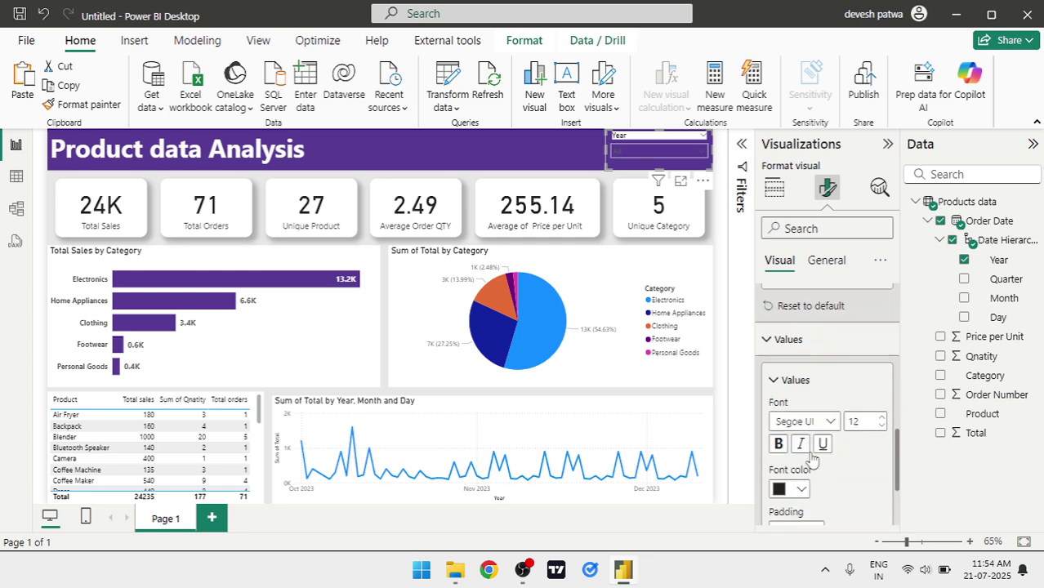
scroll(821, 386, up, 1)
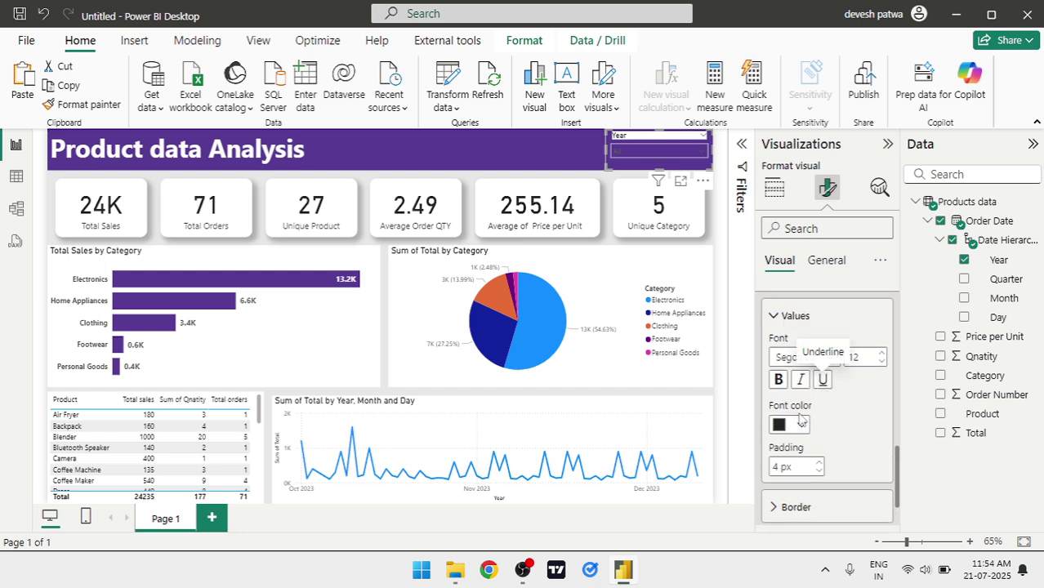
click(800, 426)
click(790, 171)
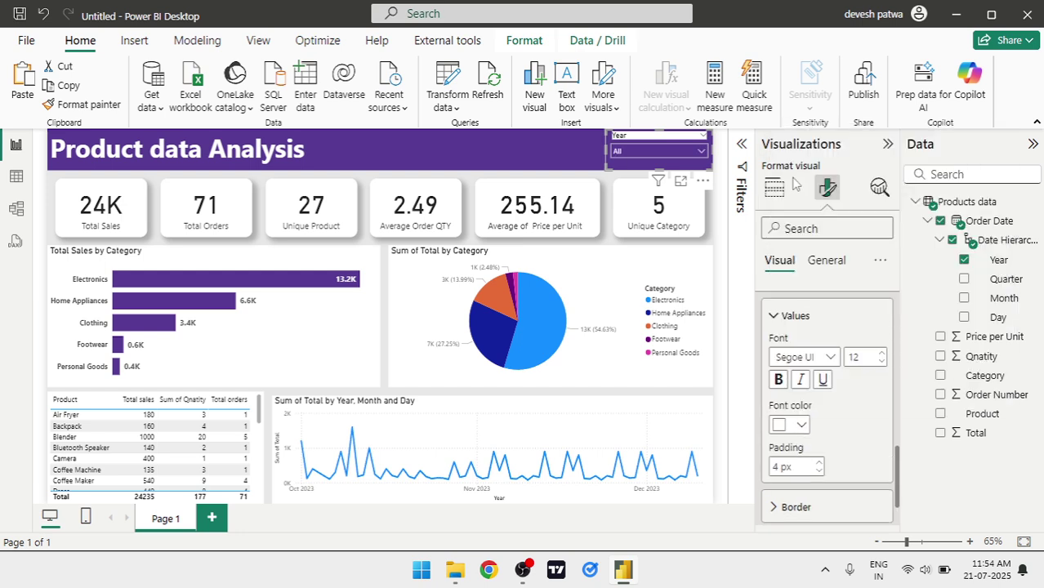
Set the Year slicer header's background color to the title banner's dark purple
scroll(848, 397, up, 4)
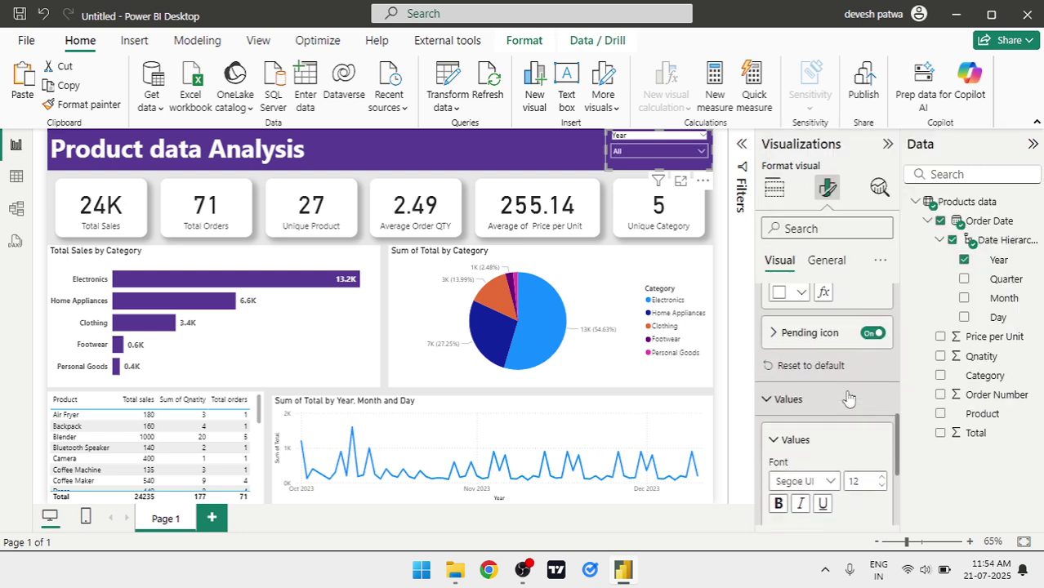
scroll(849, 397, up, 1)
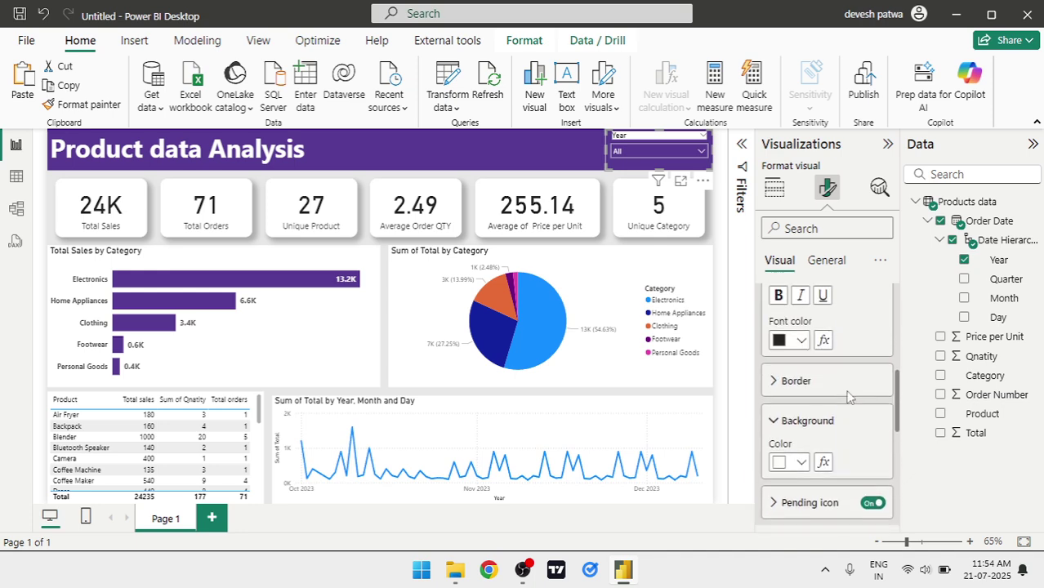
click(776, 420)
click(777, 421)
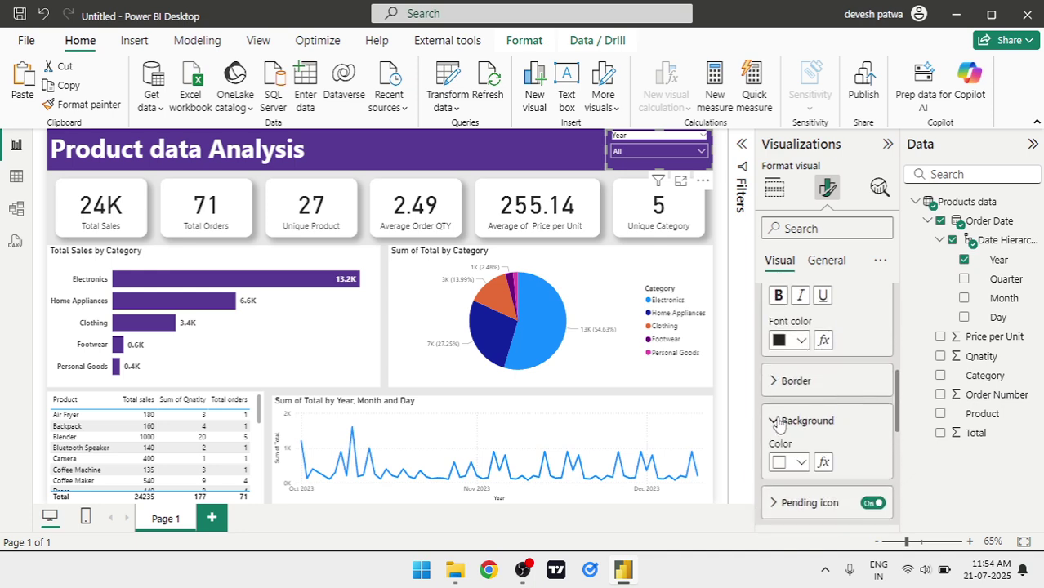
click(801, 463)
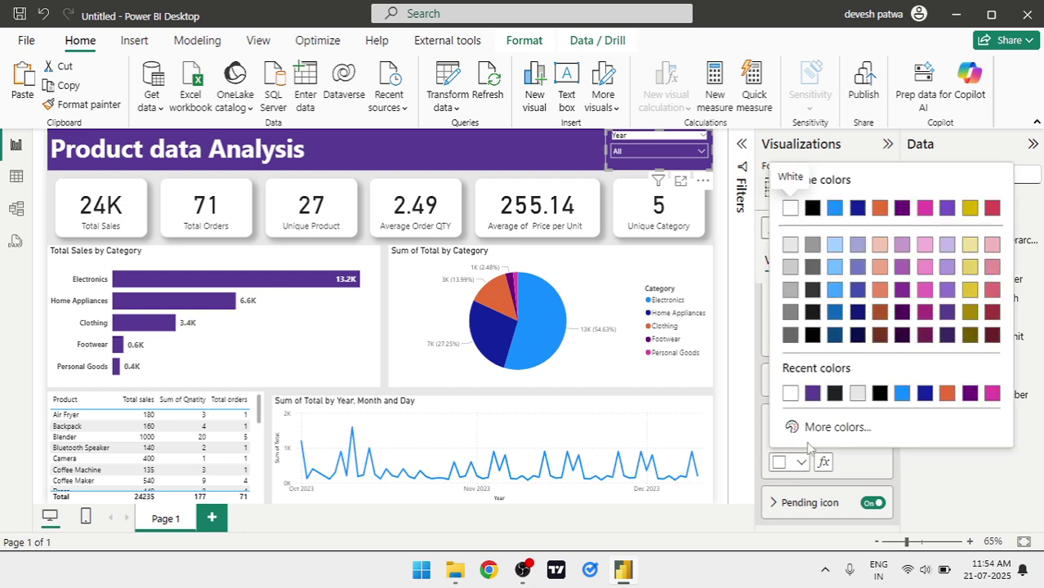
click(825, 430)
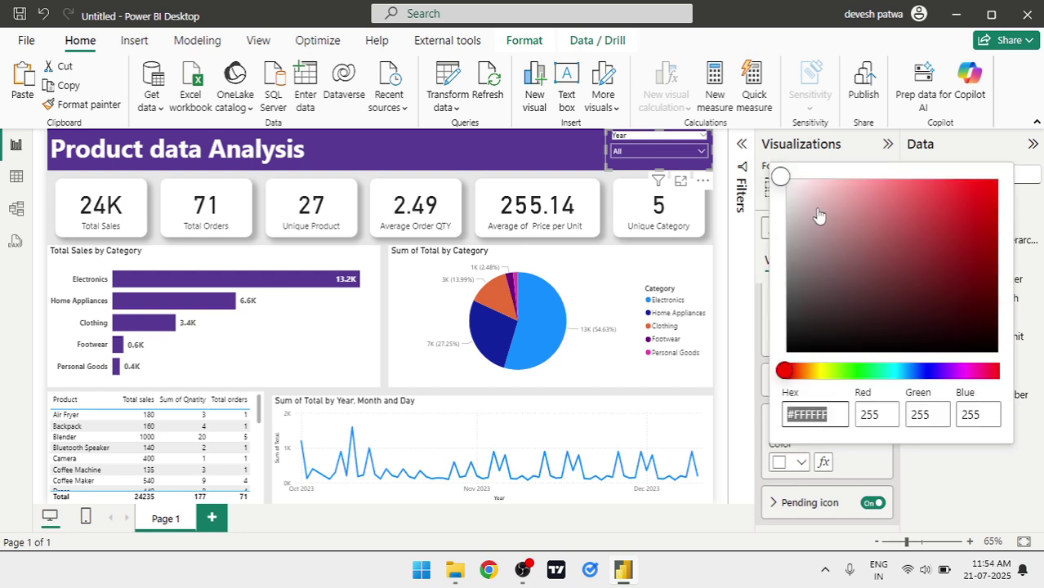
click(802, 463)
click(802, 463)
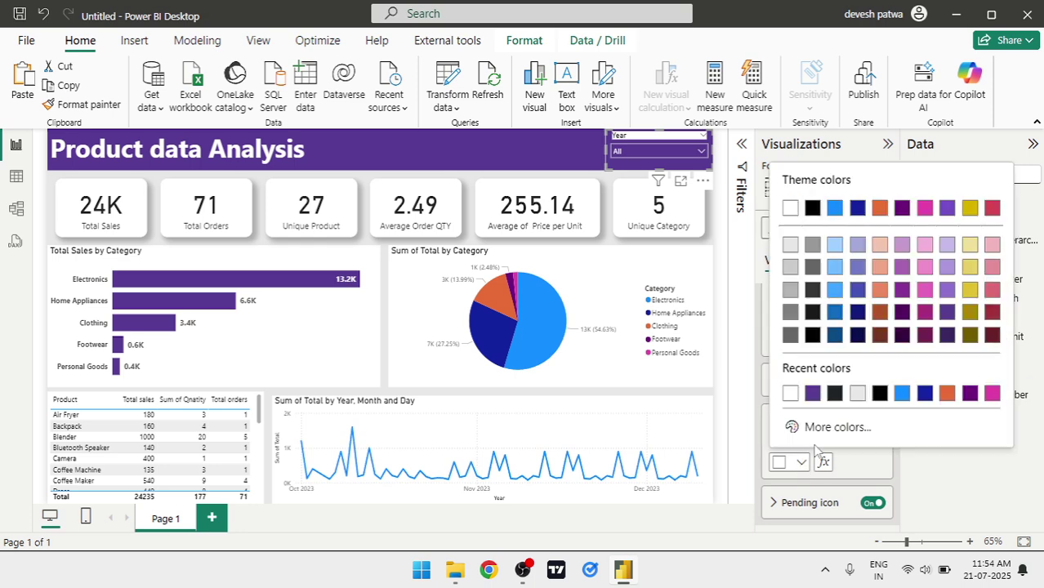
click(947, 311)
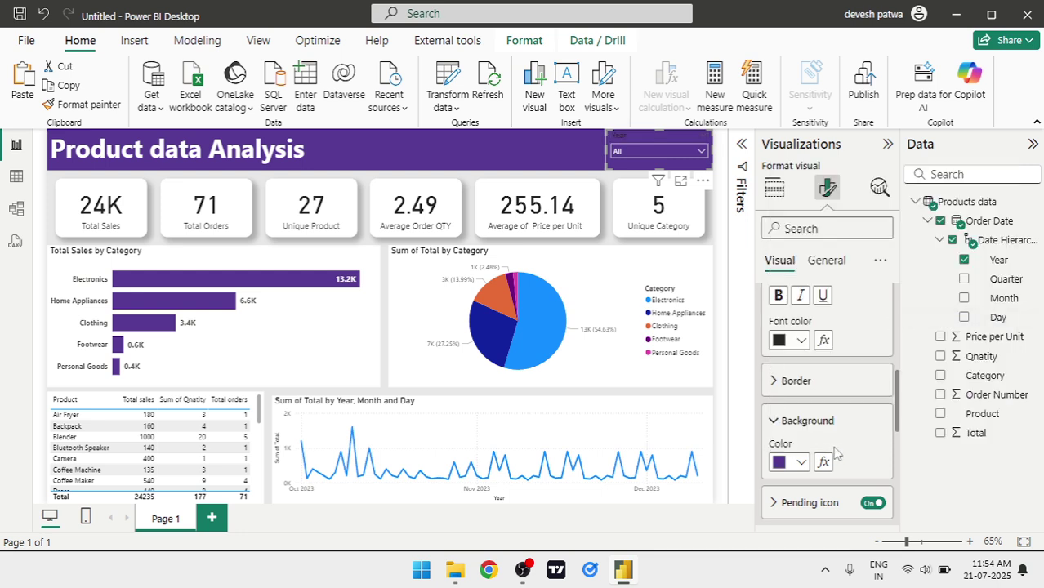
Make the Year slicer's header text white and bold, and deselect the visual
scroll(835, 454, up, 5)
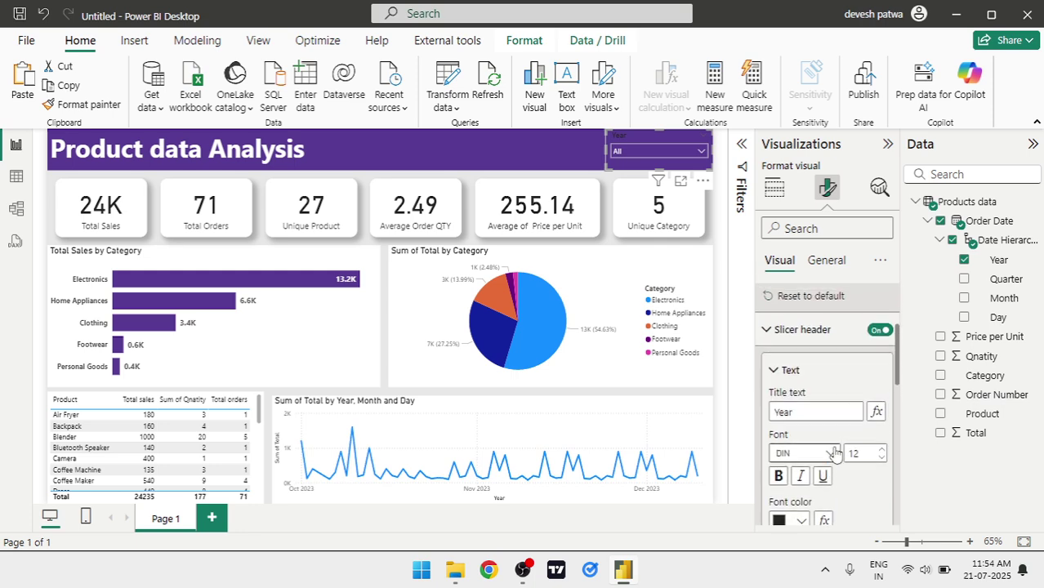
click(800, 483)
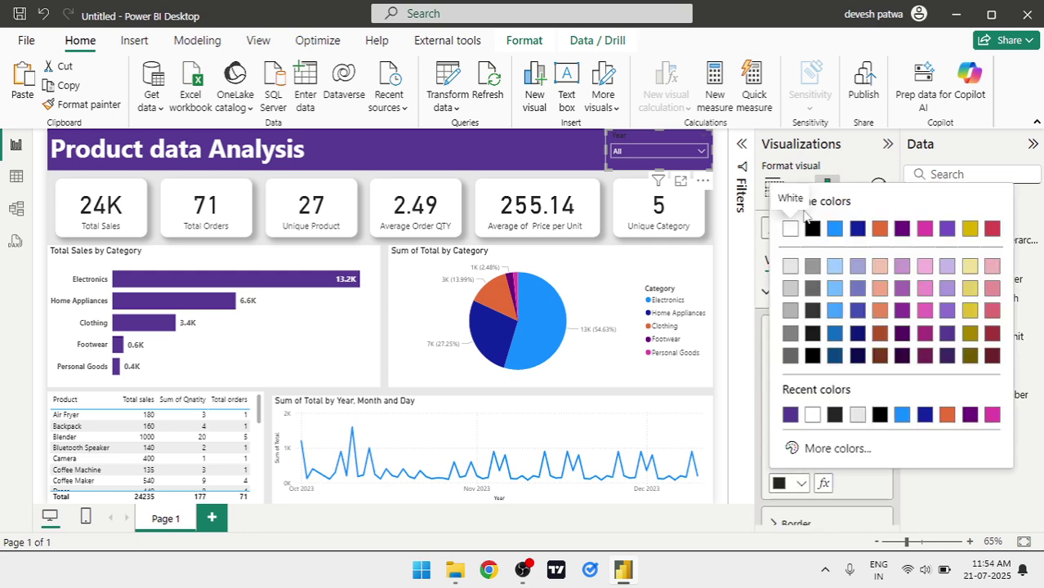
click(790, 229)
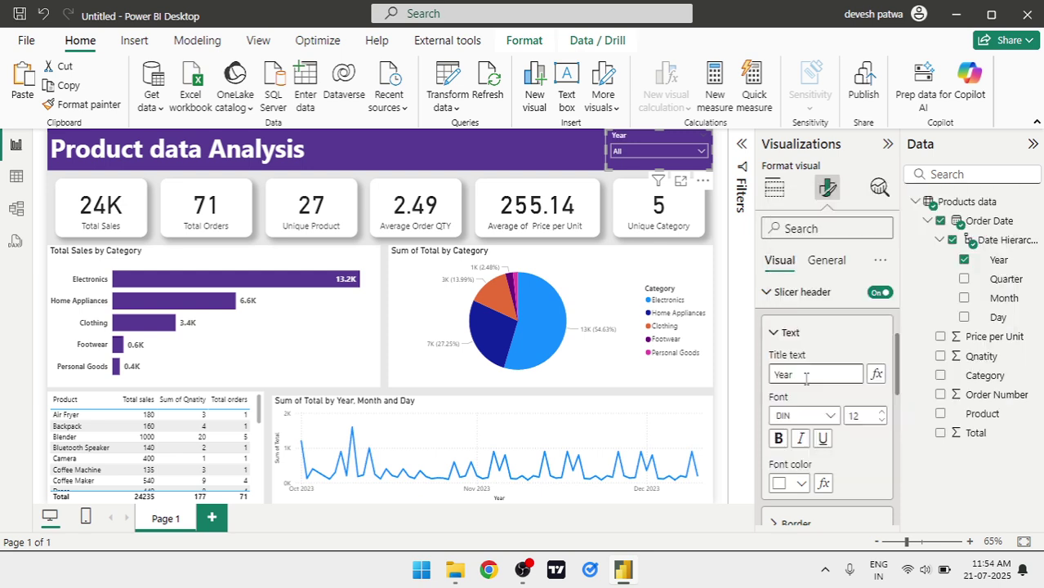
click(778, 439)
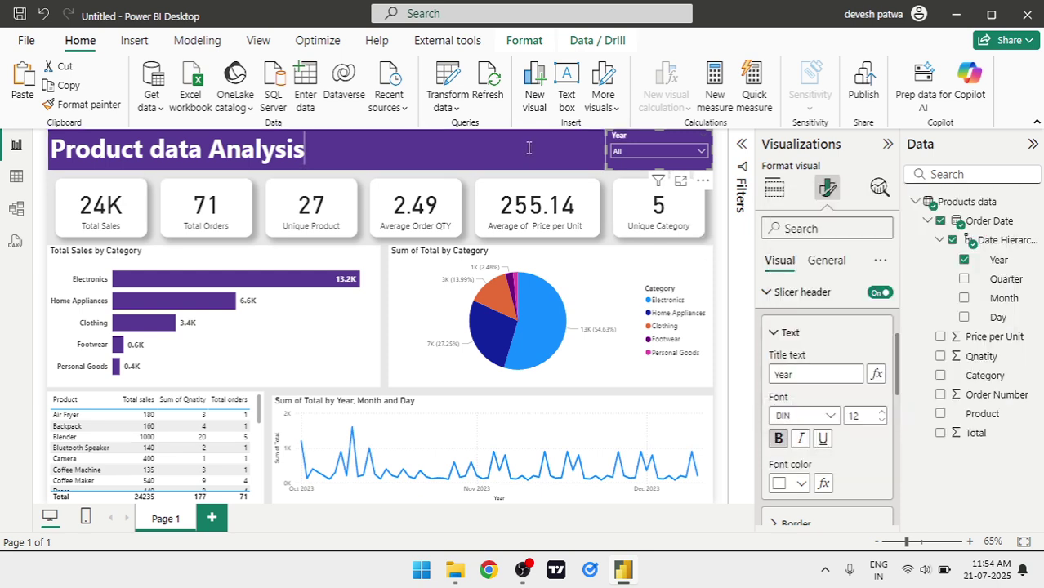
click(577, 159)
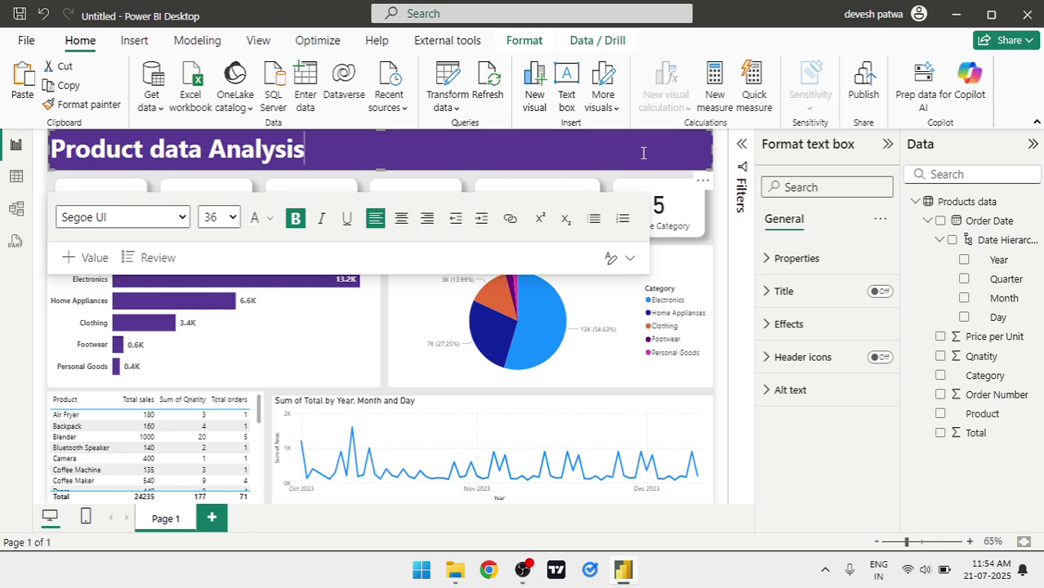
click(713, 235)
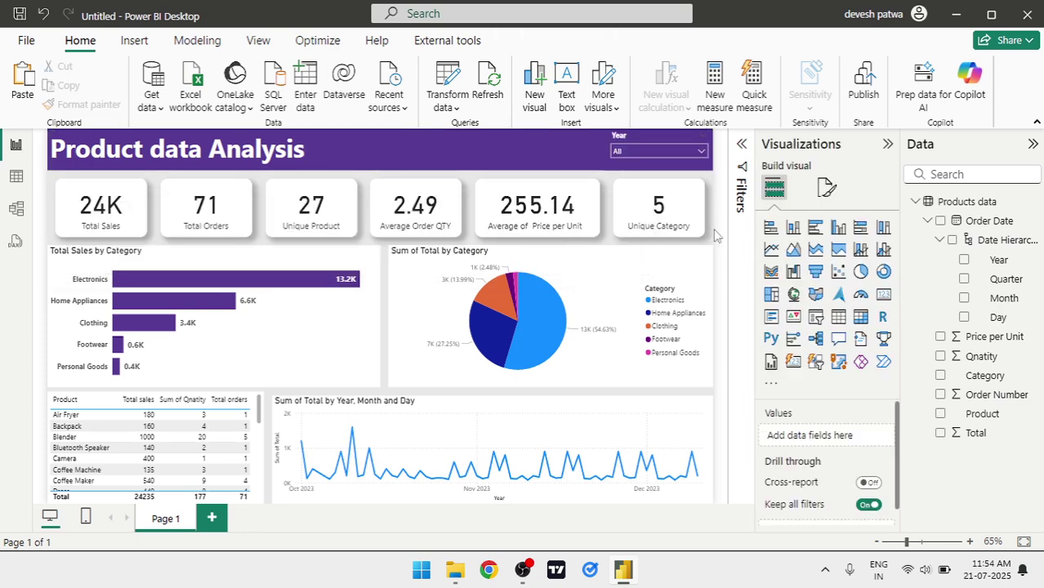
Duplicate the Year slicer, place the copy beside it in the banner, and replace its field with Category
click(664, 144)
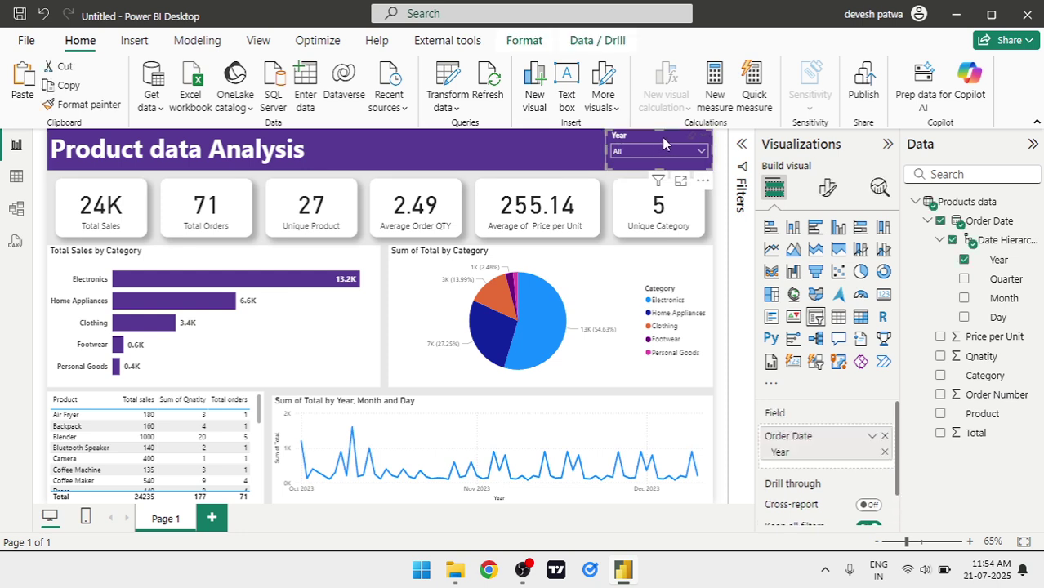
key(ctrl+c)
key(ctrl+v)
drag(676, 147, 577, 148)
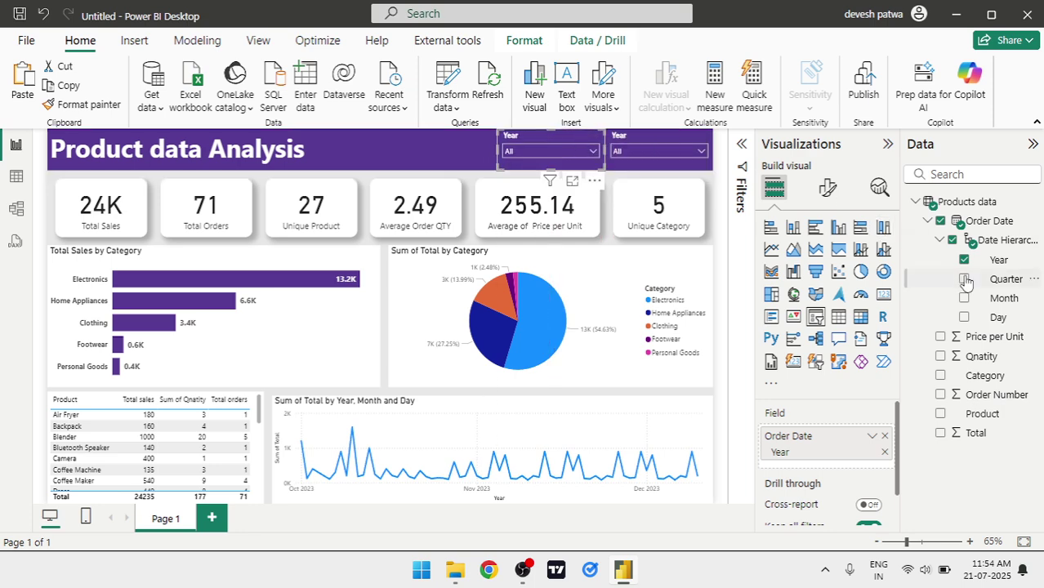
click(884, 437)
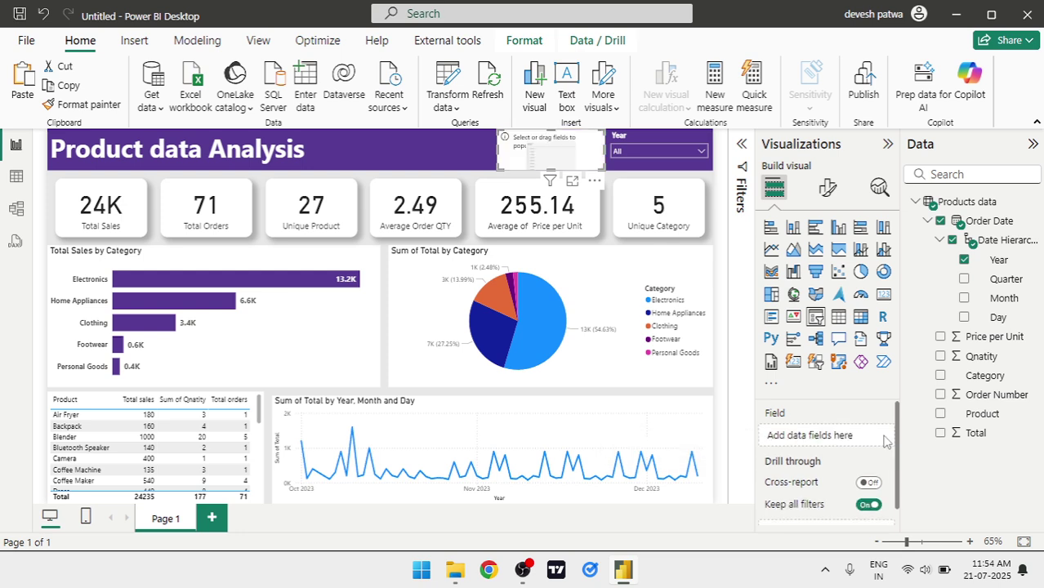
drag(997, 378, 846, 442)
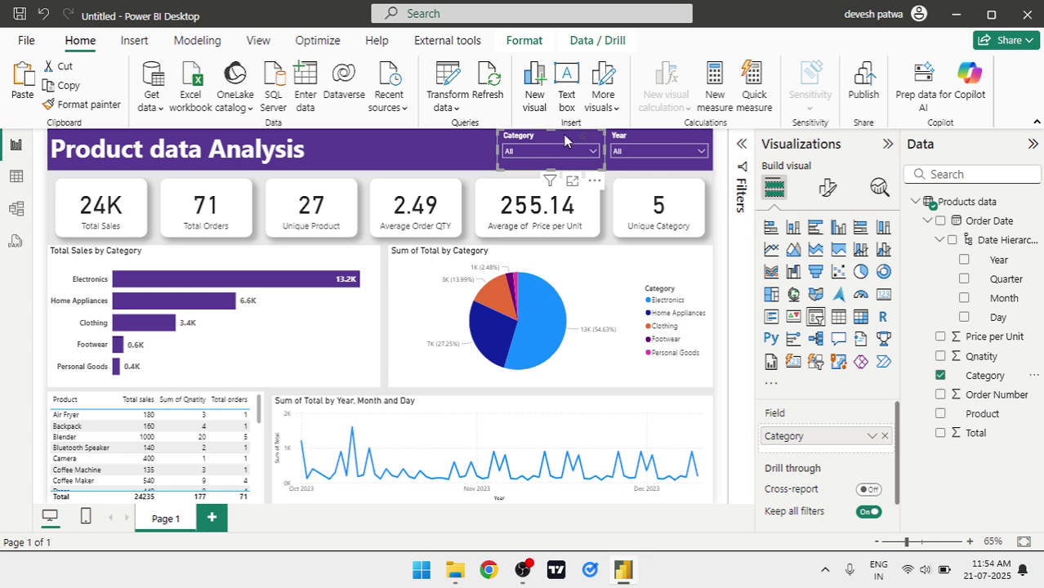
Paste another copy of the Year slicer beside the Category slicer and replace its field with Product
key(ctrl+v)
drag(658, 143, 438, 137)
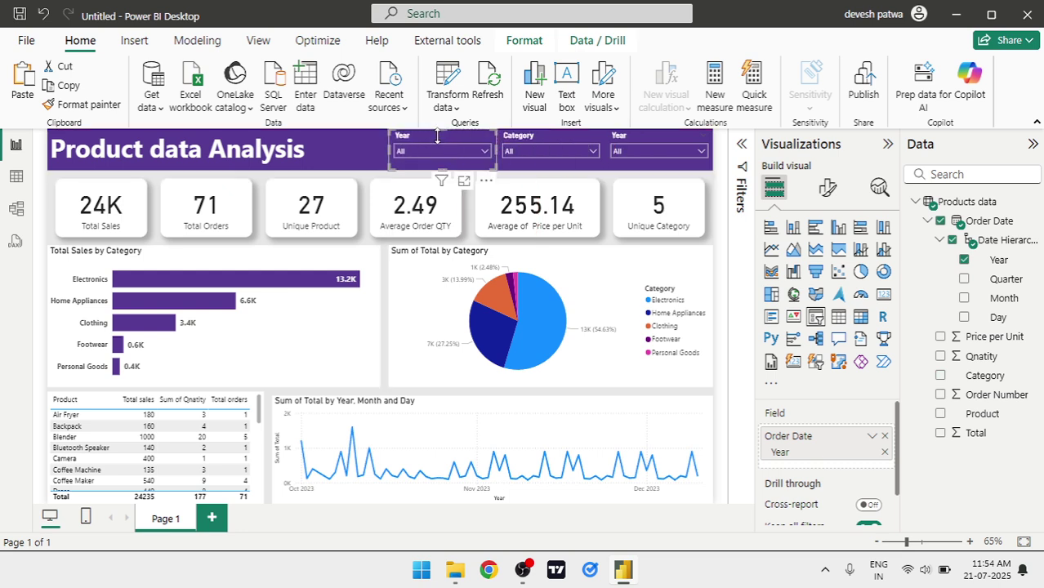
click(885, 435)
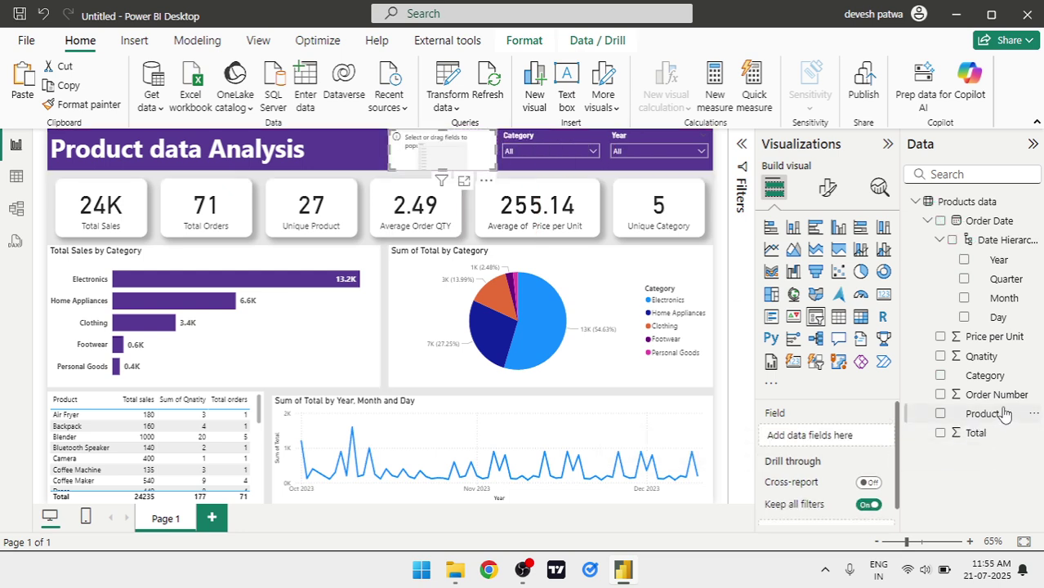
drag(1006, 415, 842, 438)
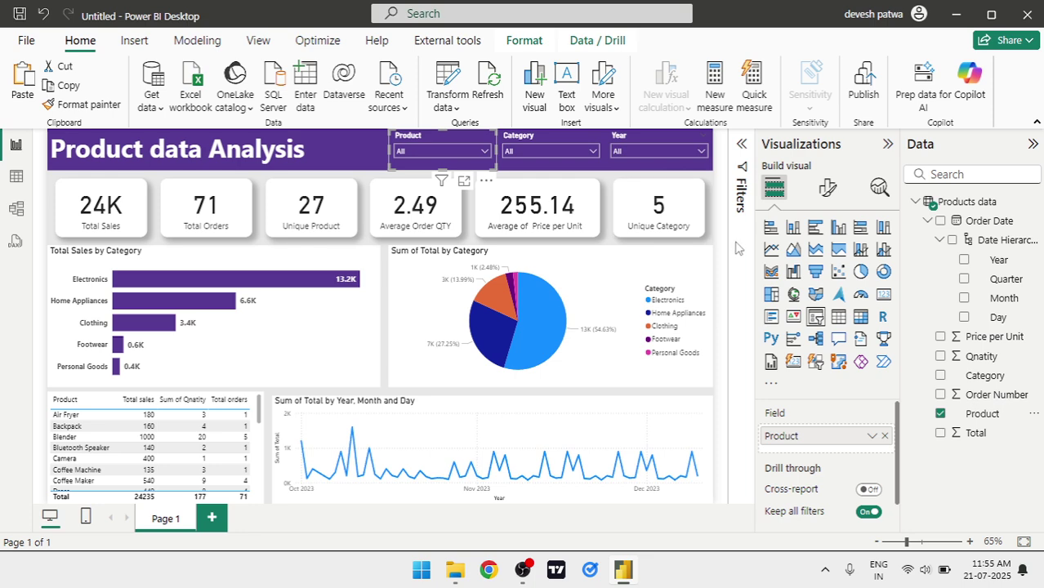
Collapse the ribbon and the Data and Visualizations panes to enlarge the report canvas
click(1037, 123)
click(1034, 106)
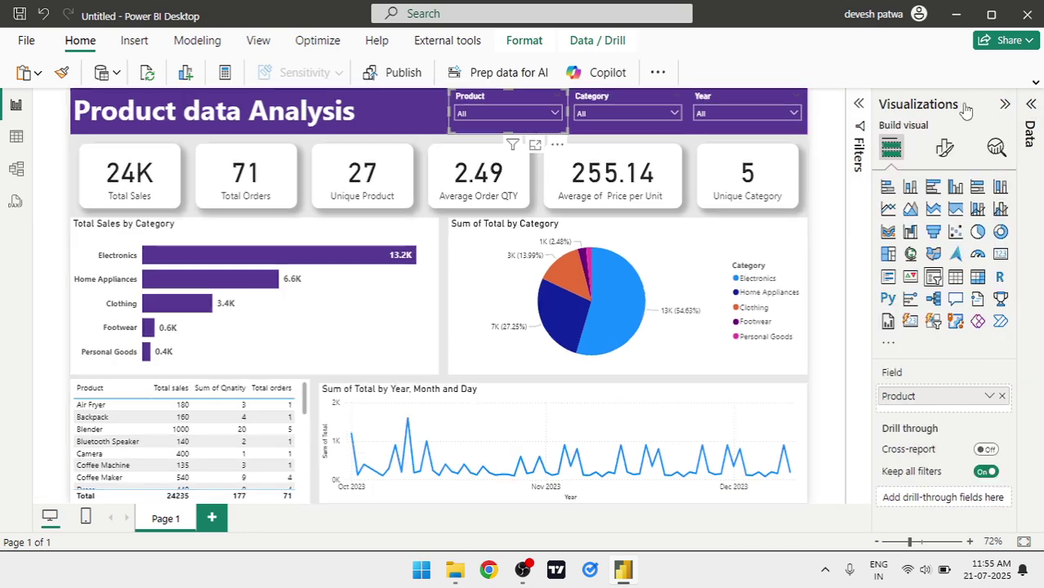
click(964, 106)
click(895, 144)
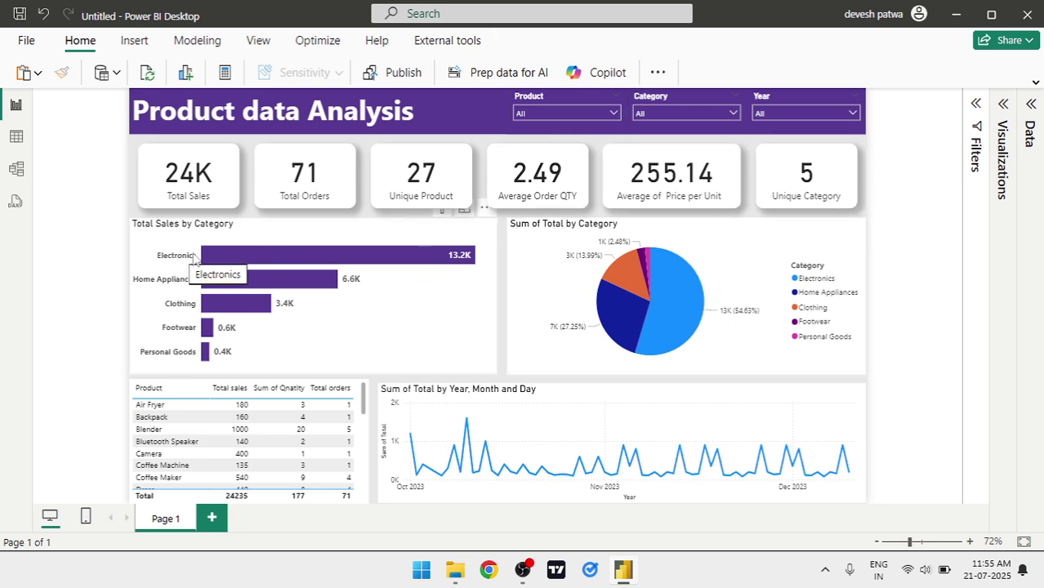
Test the report's filtering with the Electronics bar and Bluetooth Speaker in the Product slicer, clearing each selection
click(277, 259)
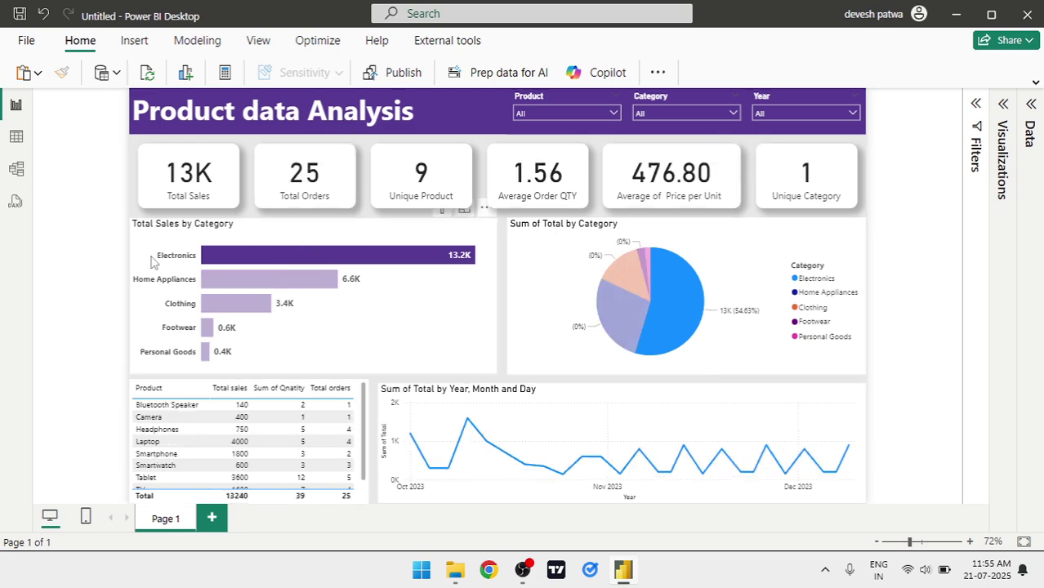
click(251, 260)
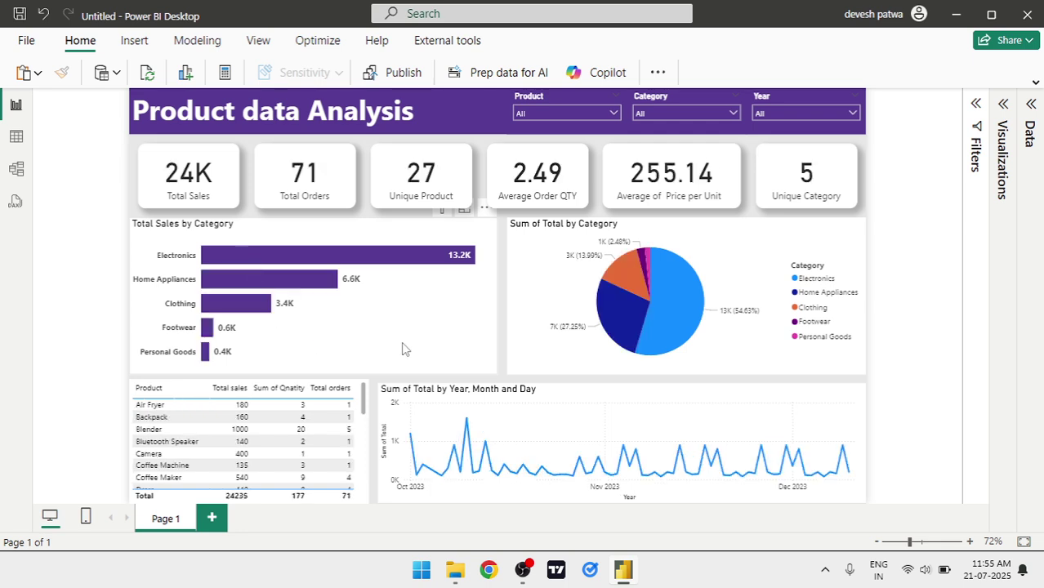
click(611, 116)
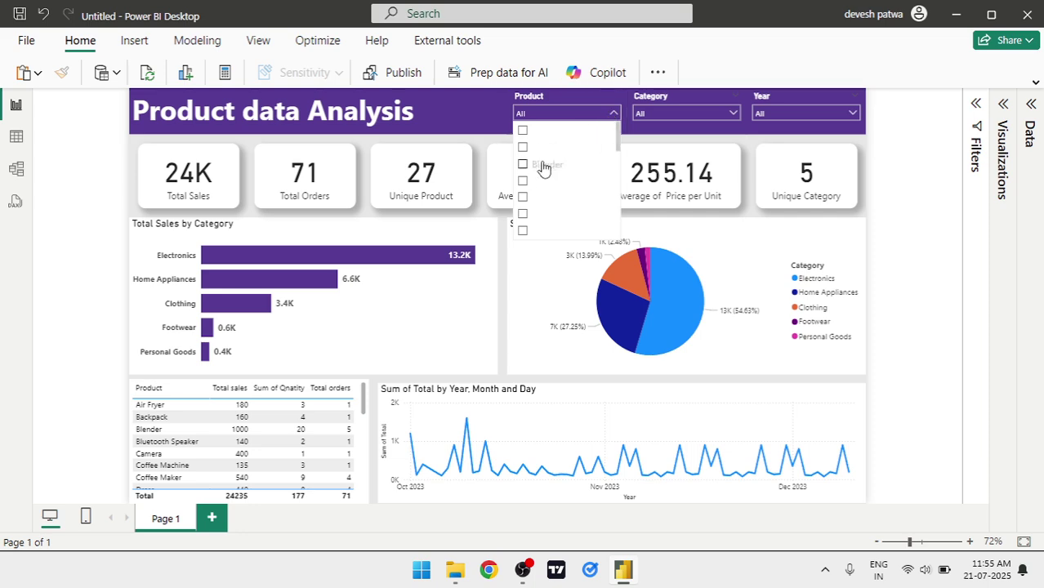
click(523, 181)
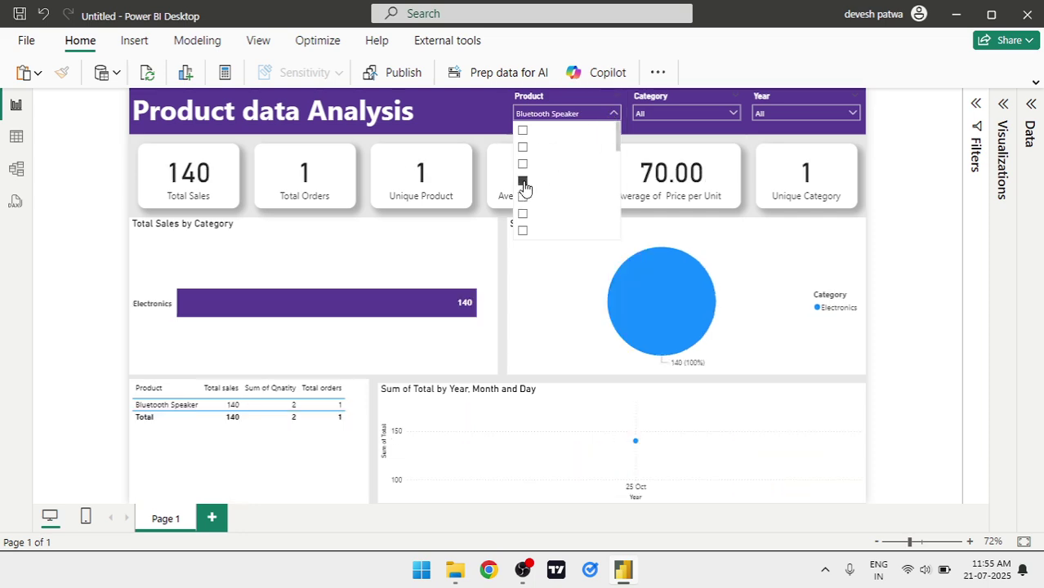
click(523, 183)
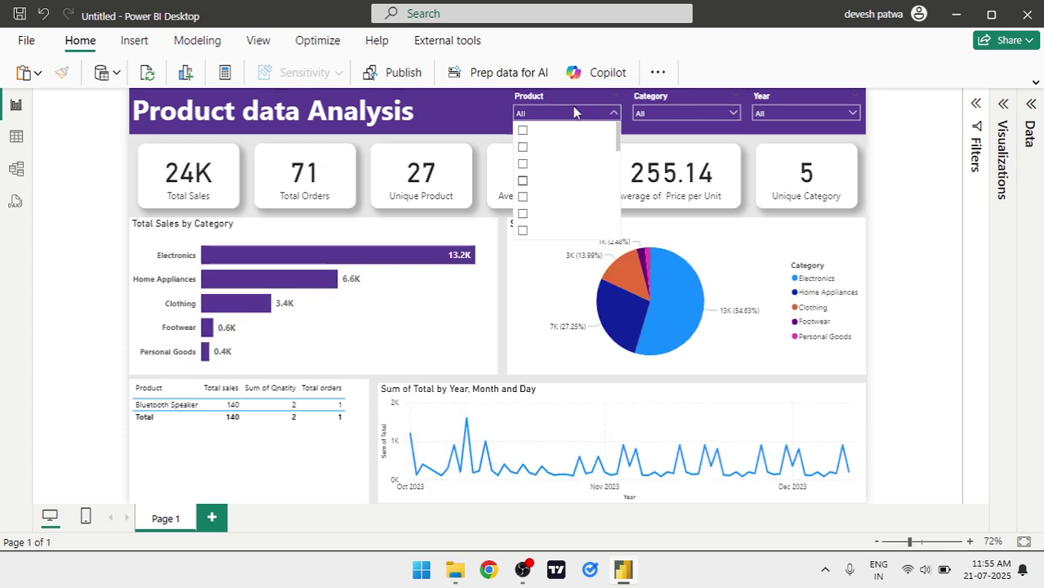
click(615, 113)
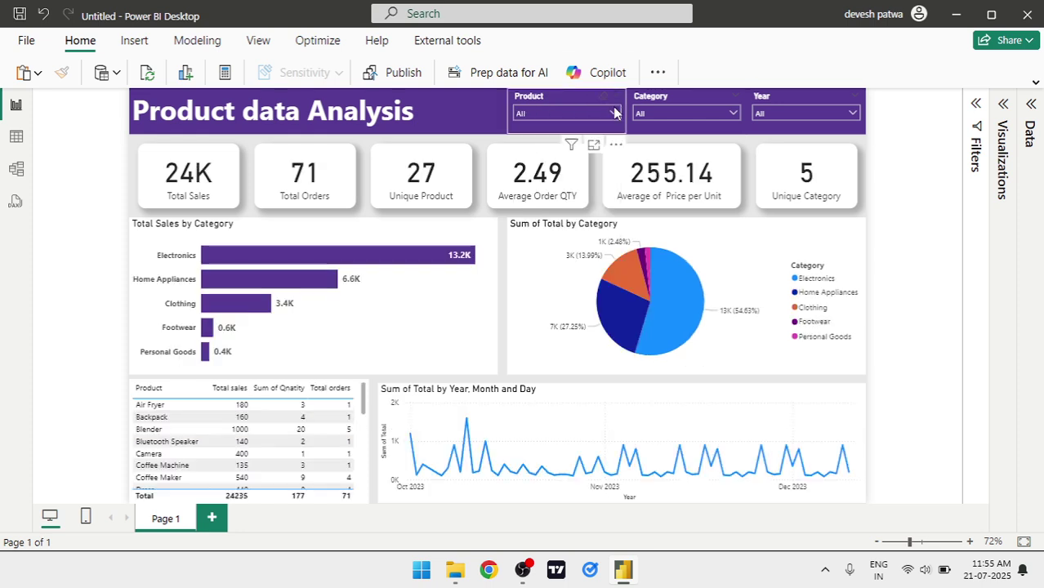
click(851, 115)
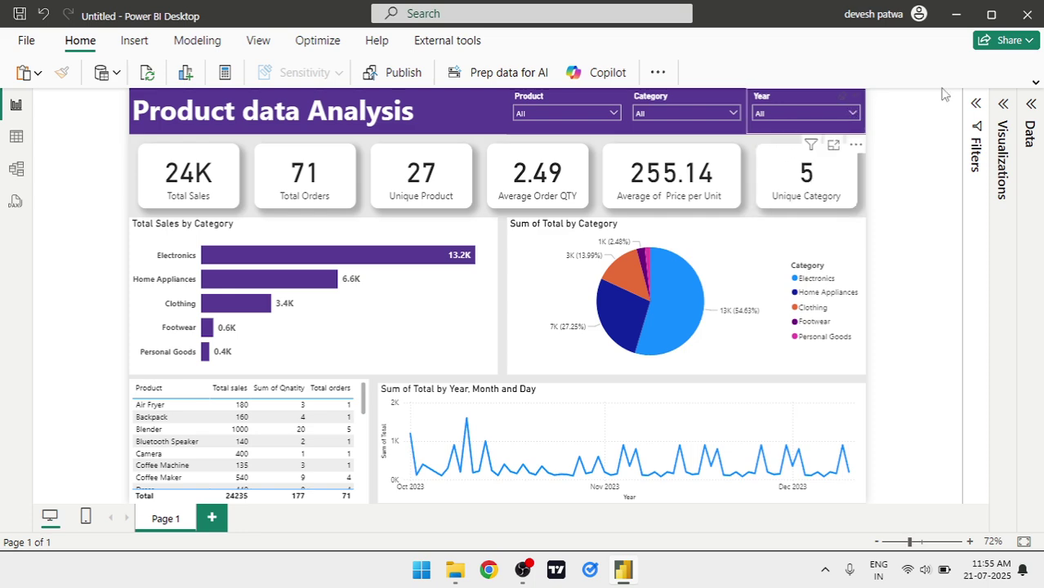
Set the font color of the Product slicer's values to black and check its list of products
click(1000, 104)
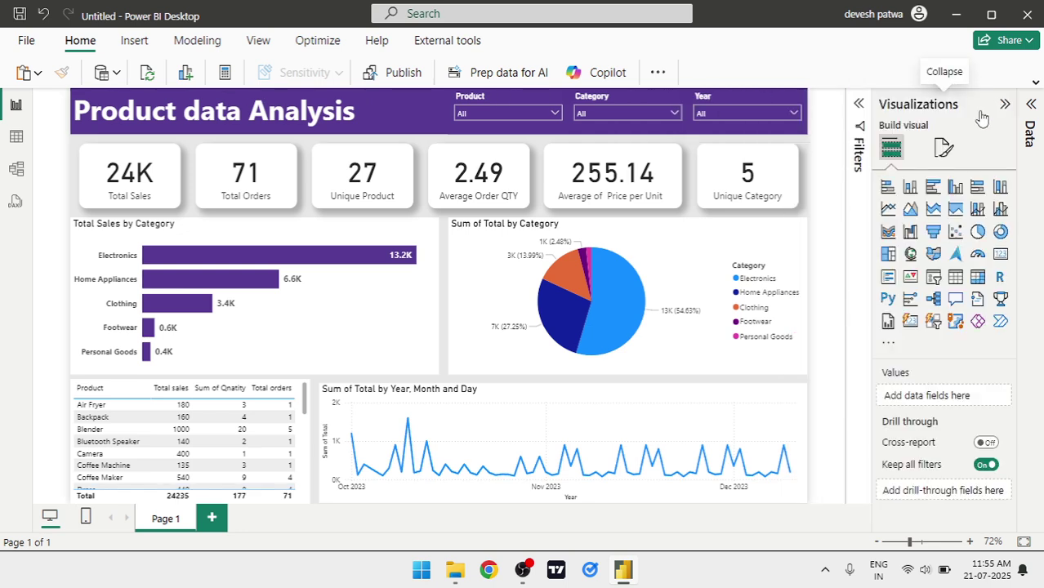
click(536, 94)
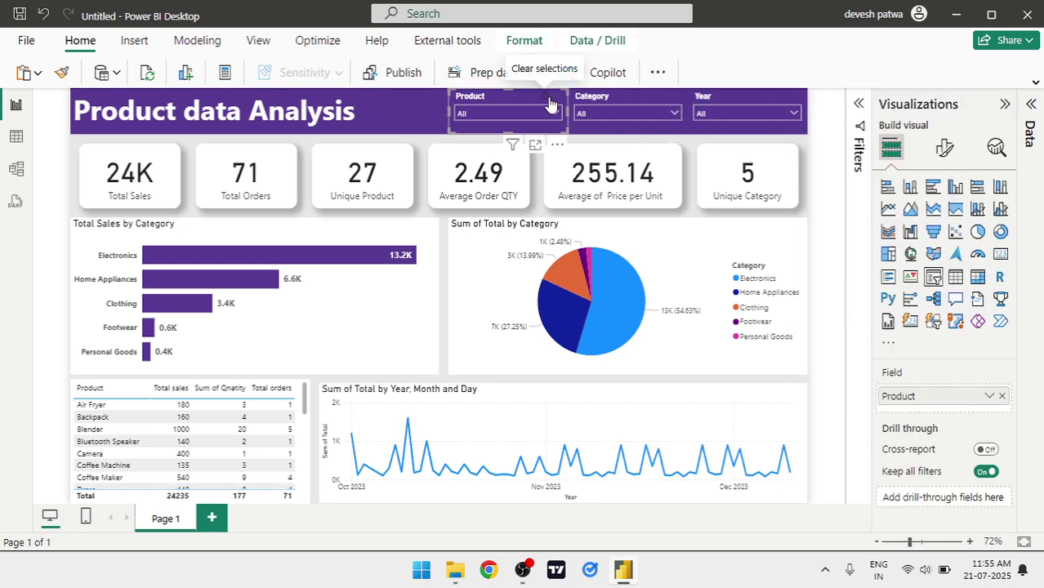
click(946, 145)
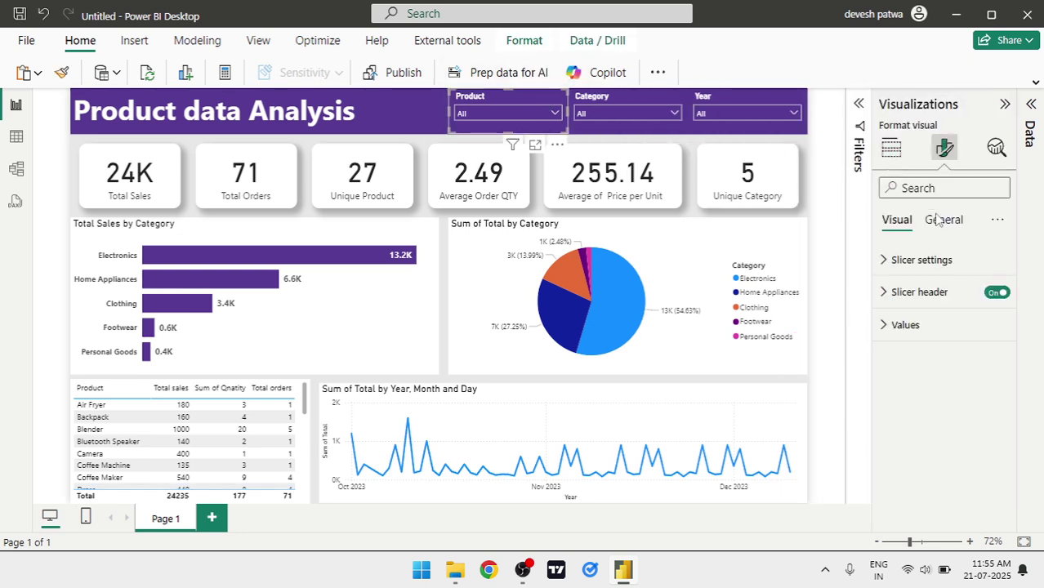
click(903, 262)
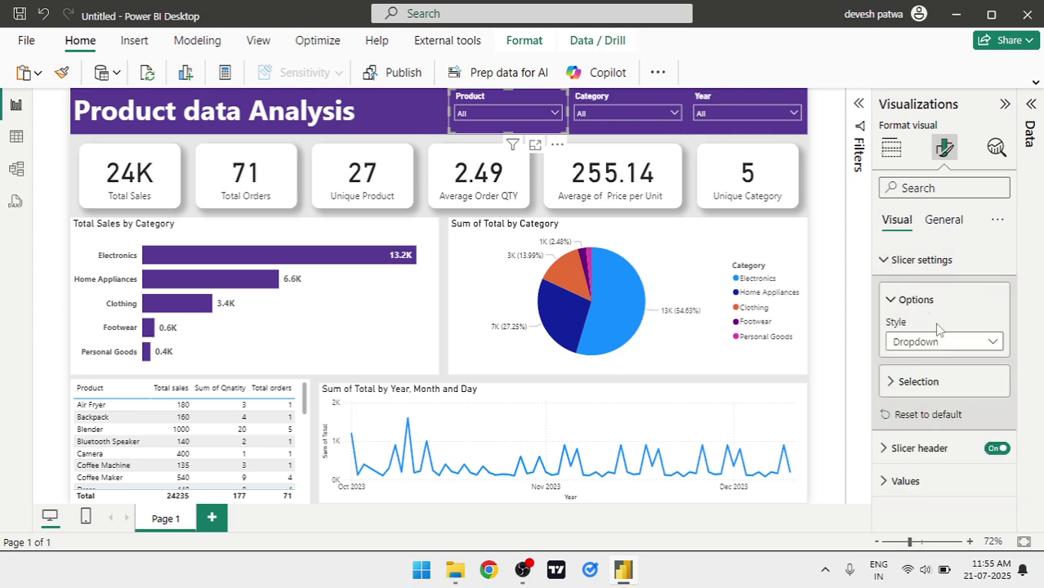
click(891, 482)
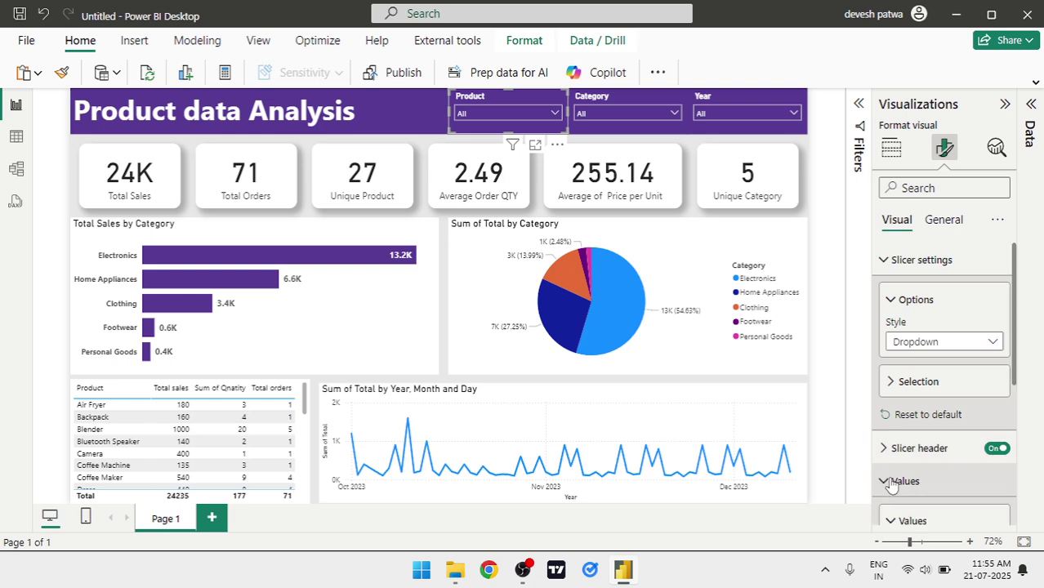
scroll(892, 483, down, 1)
click(907, 353)
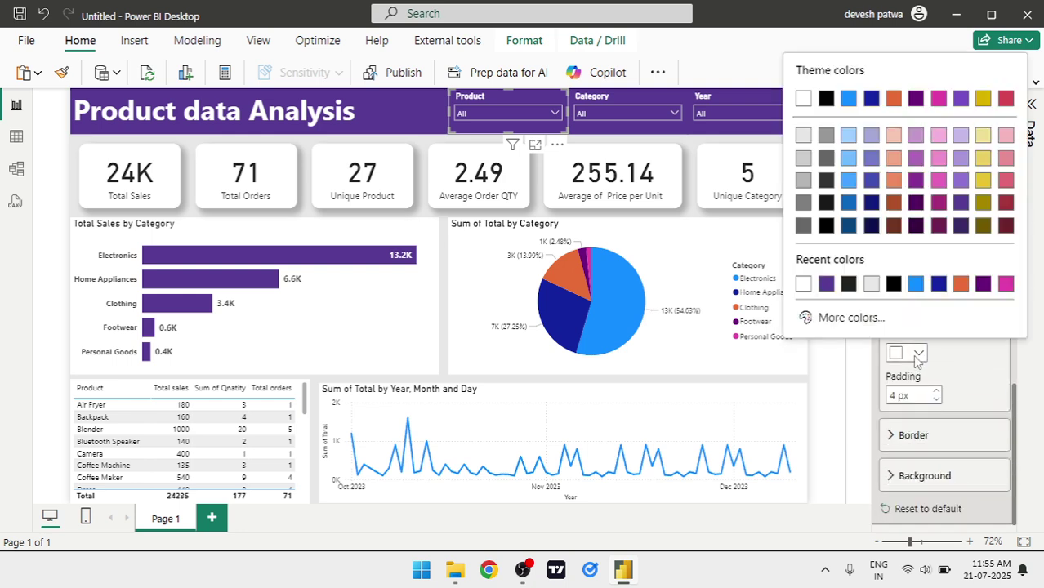
click(827, 99)
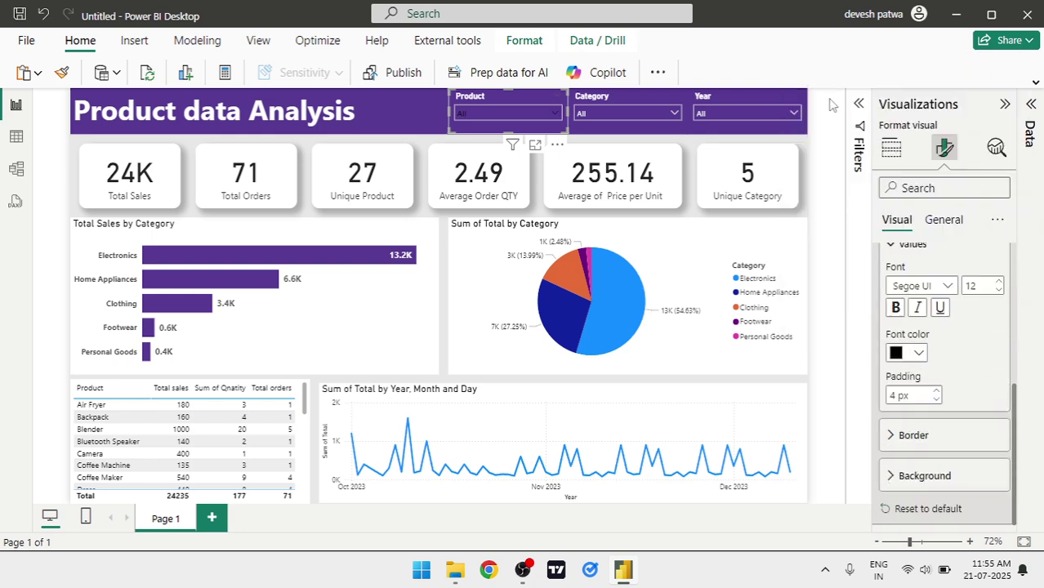
click(555, 115)
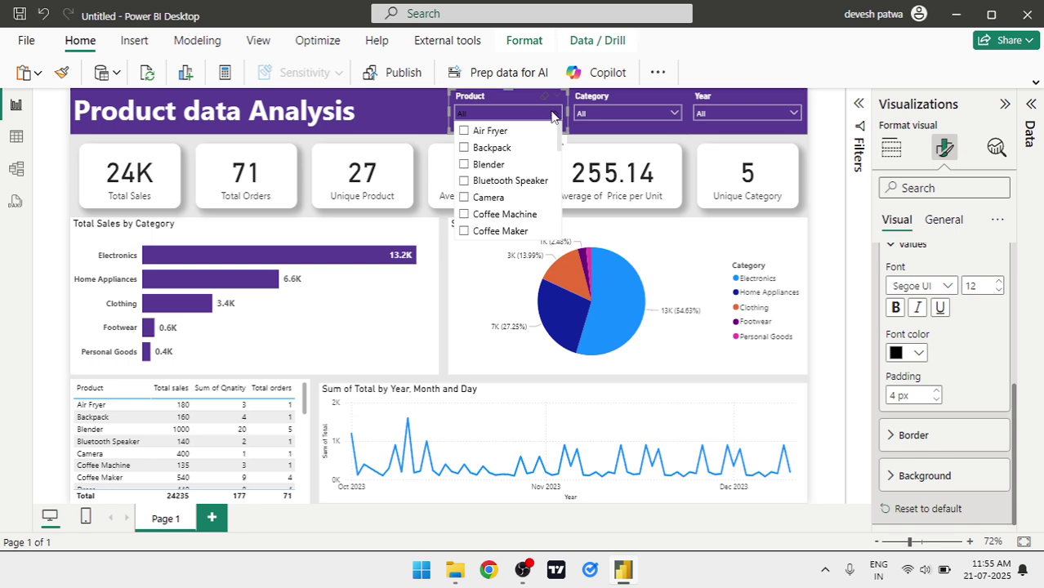
click(555, 114)
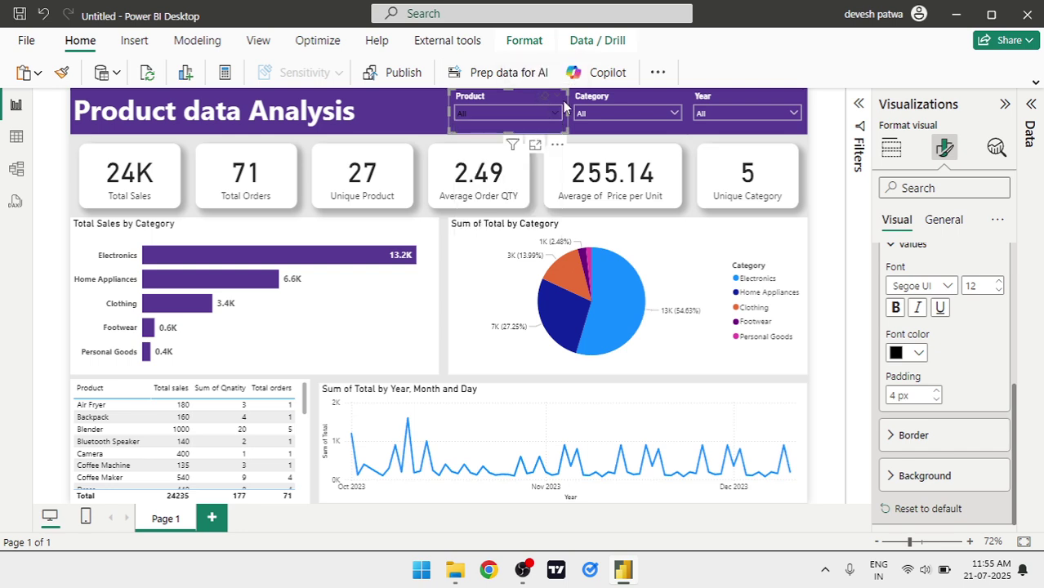
Set the font color of the Category slicer's values to black
click(670, 103)
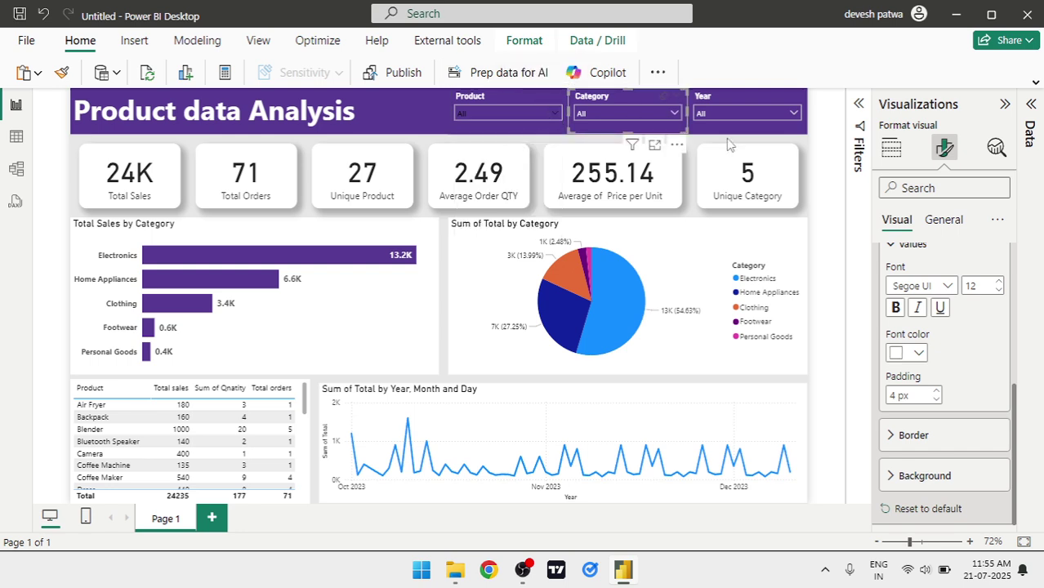
click(907, 353)
click(824, 285)
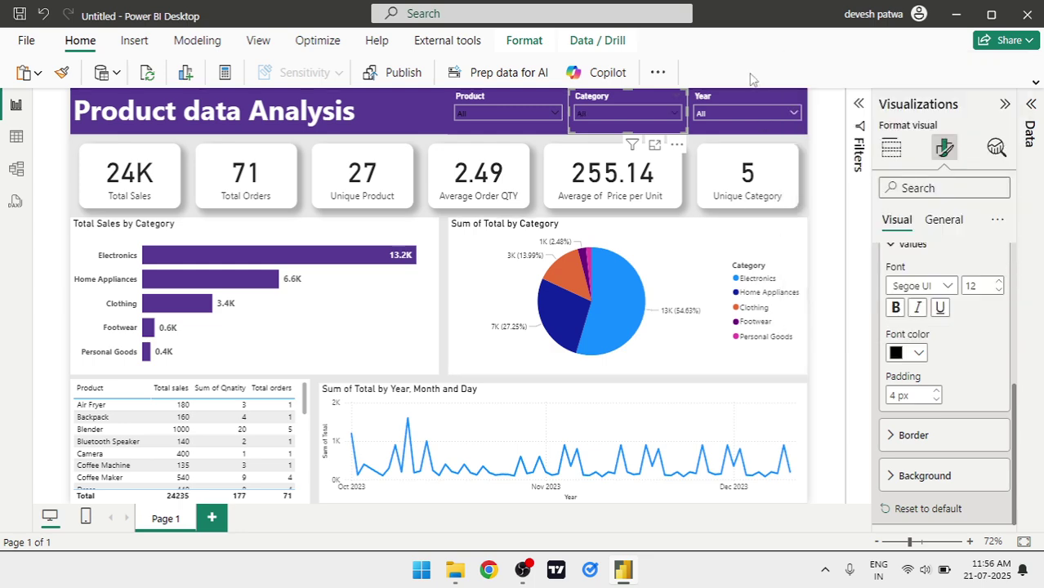
Set the font color of the Year slicer's values to black and deselect the visual
click(764, 100)
click(918, 353)
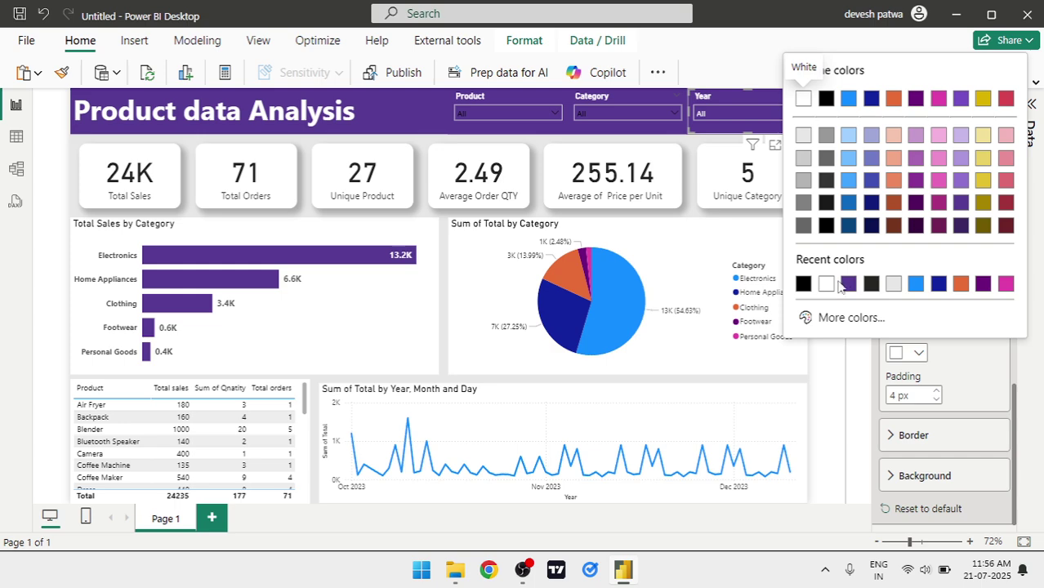
click(802, 286)
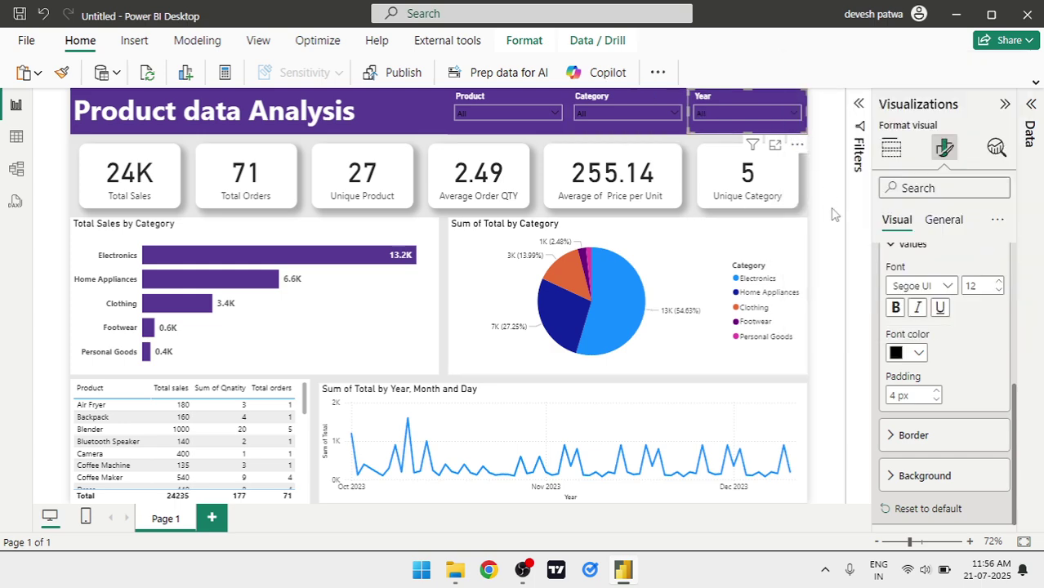
key(Escape)
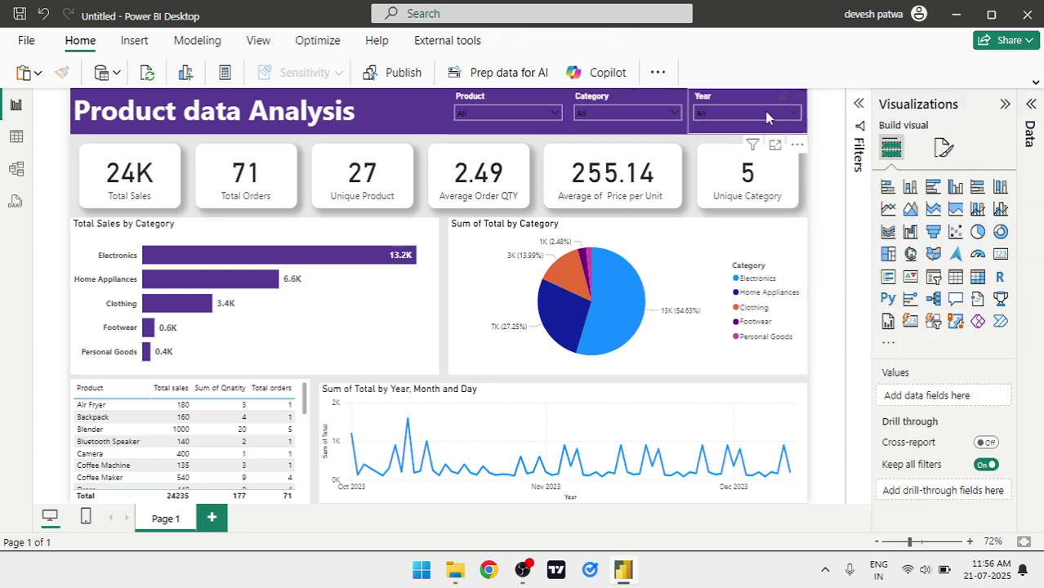
Test the Category slicer by filtering the report to Footwear, clear the filter, and collapse the Visualizations pane
click(774, 114)
click(774, 114)
click(664, 115)
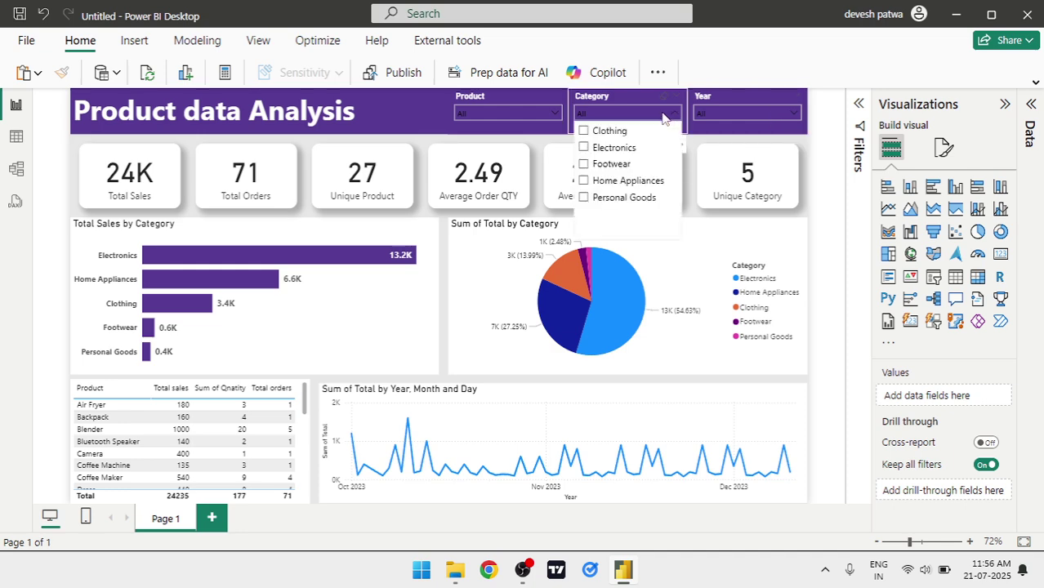
click(586, 166)
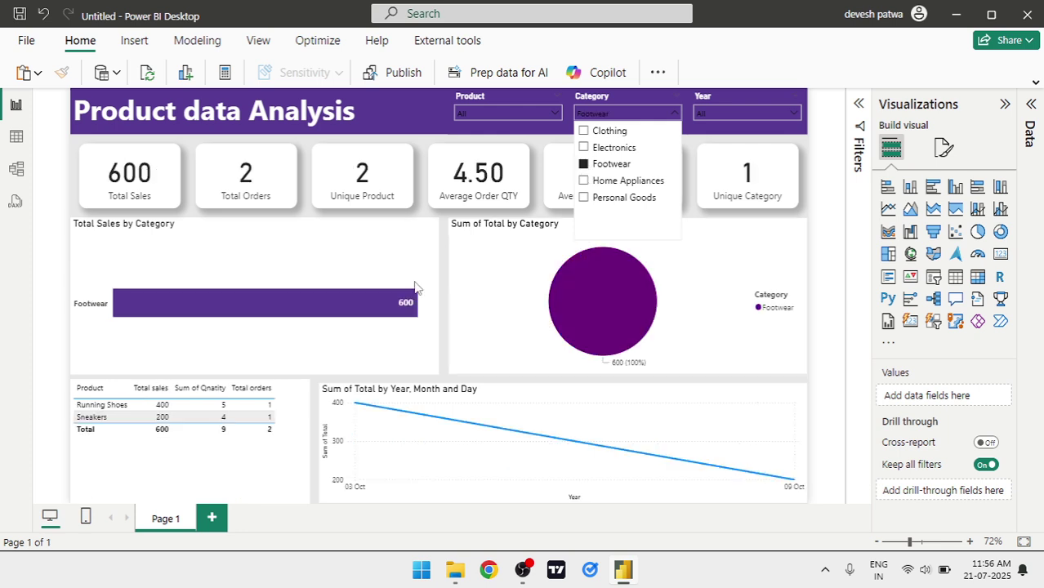
click(584, 165)
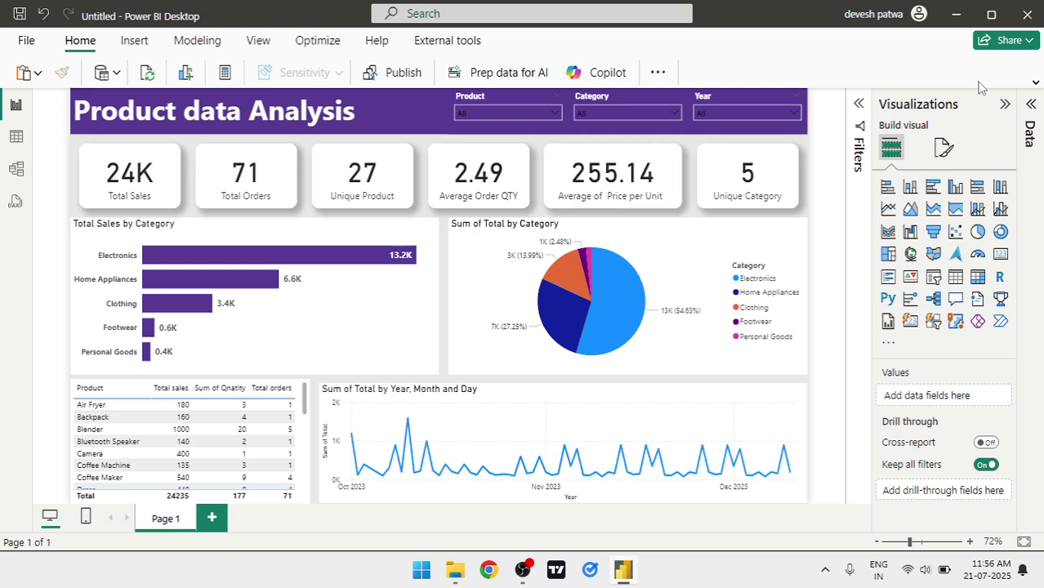
click(1005, 104)
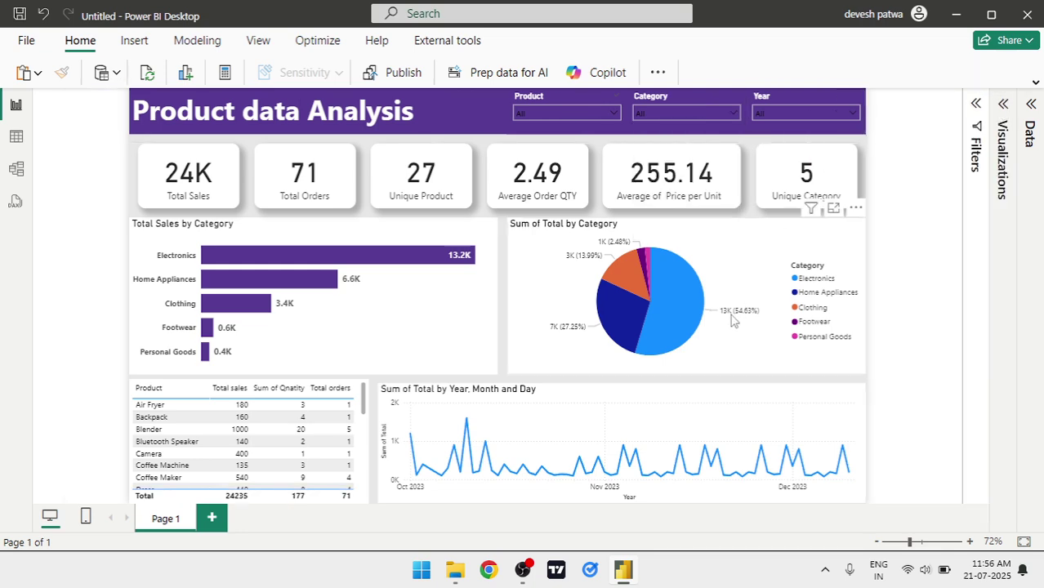